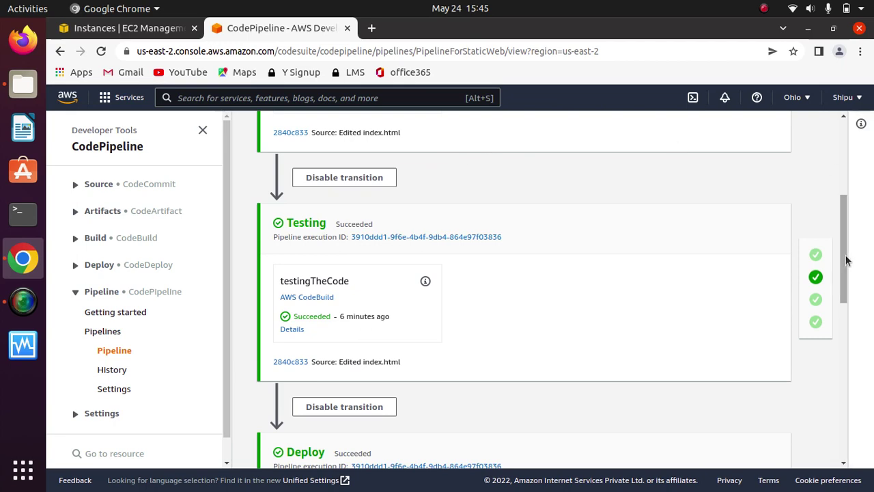
Review the stages of PipelineForStaticWeb from Source through Testing and Deploy to Prod
drag(845, 257, 834, 172)
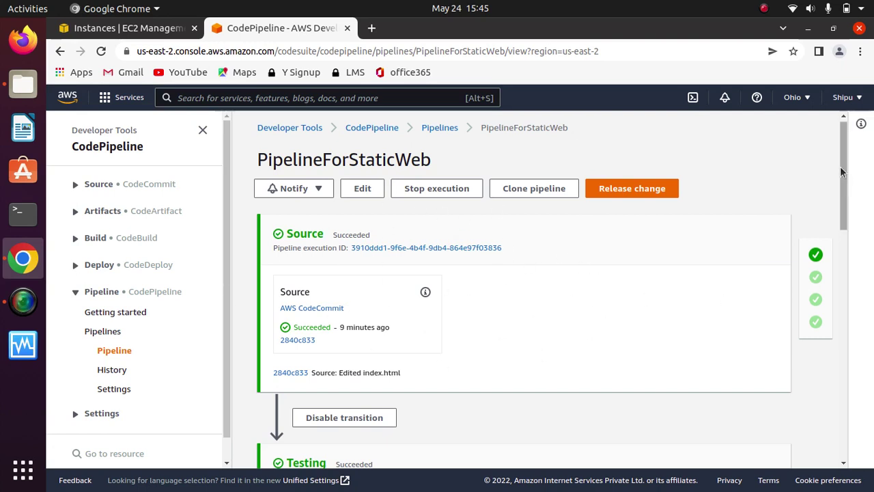
drag(844, 161, 835, 250)
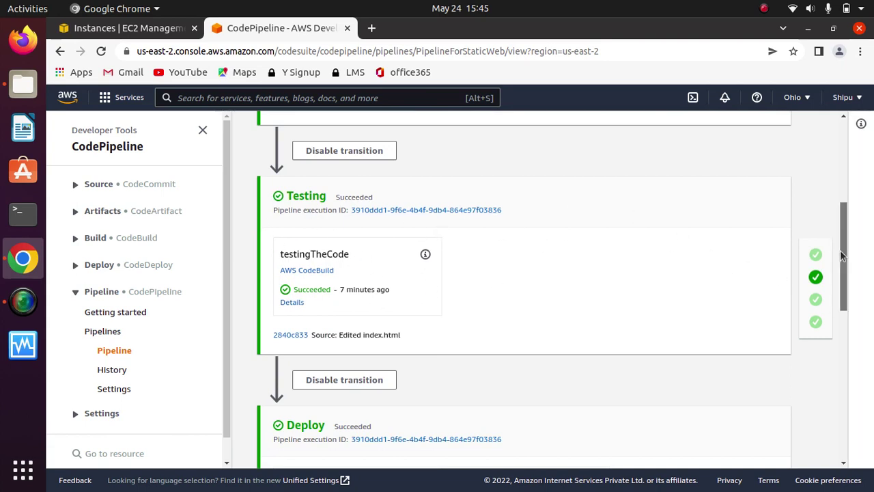
drag(839, 252, 839, 321)
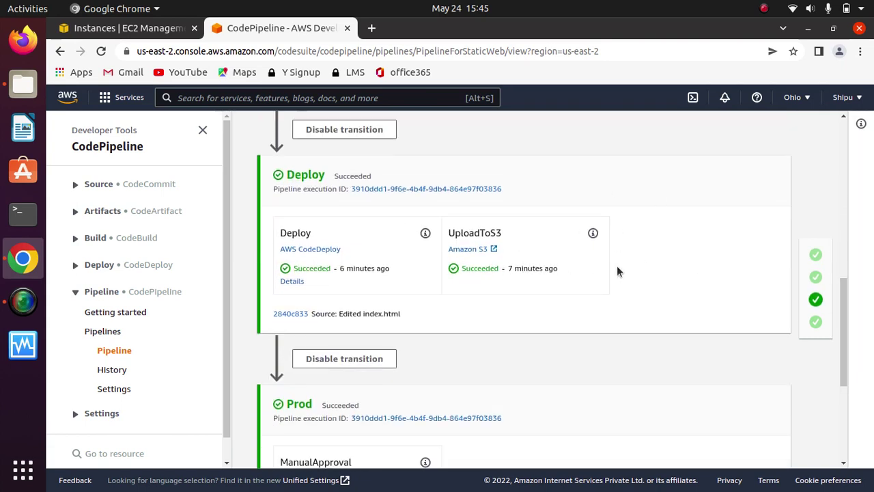
drag(842, 330, 840, 387)
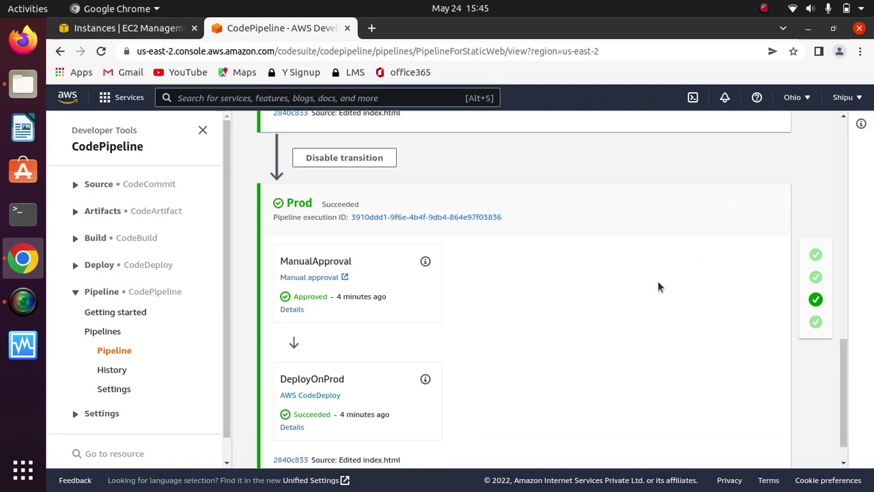
drag(843, 390, 828, 160)
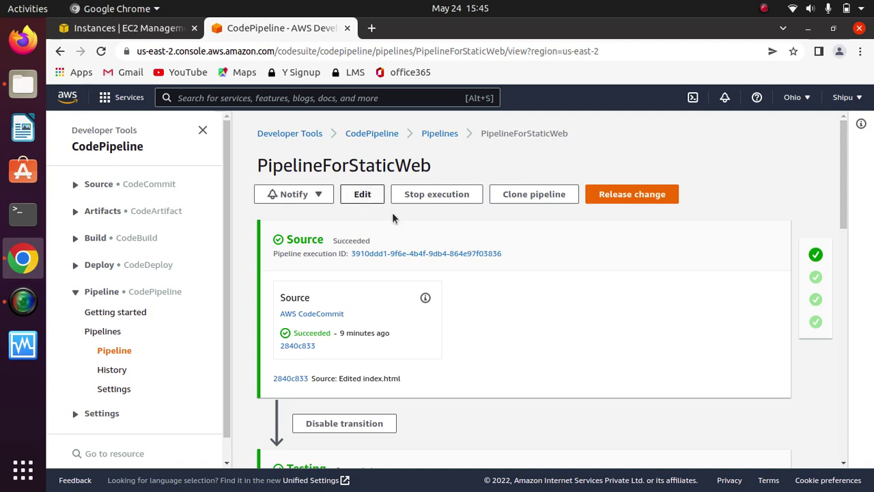
Open PipelineForStaticWeb for editing and add a stage named lambdaTesting between the Testing and Deploy stages
click(363, 195)
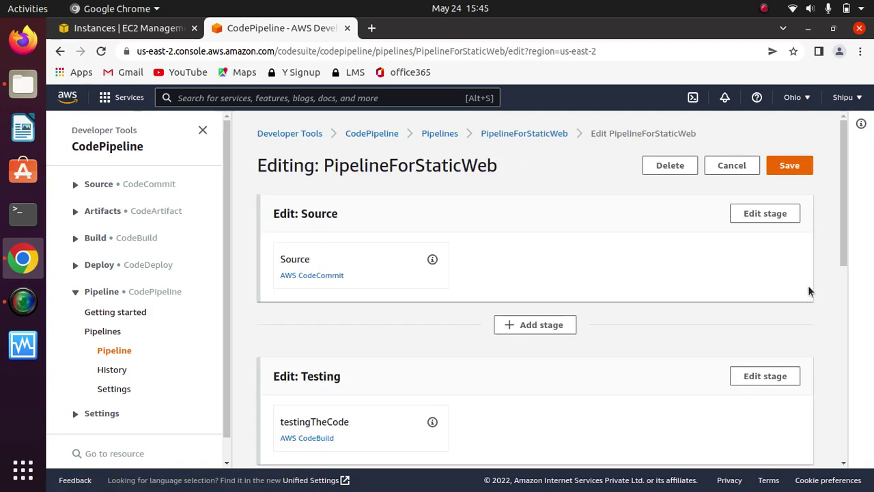
mouse_move(841, 218)
mouse_down()
mouse_move(842, 350)
mouse_move(835, 217)
mouse_up()
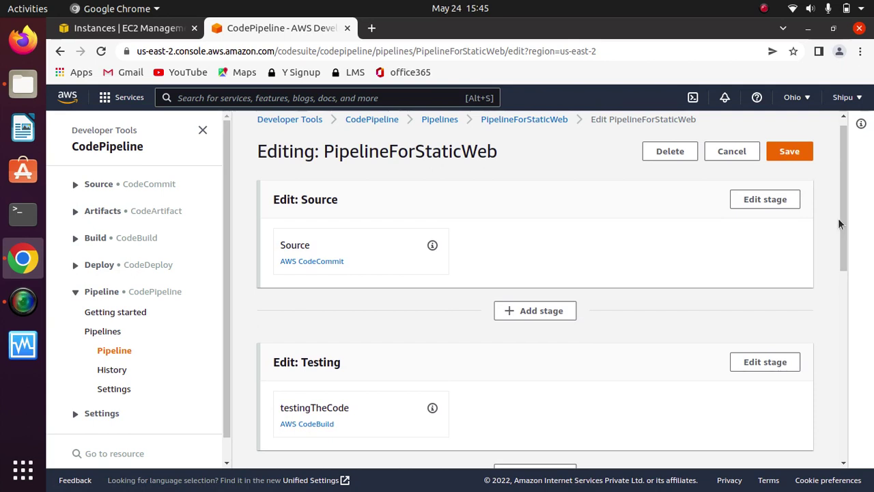
drag(839, 223, 832, 287)
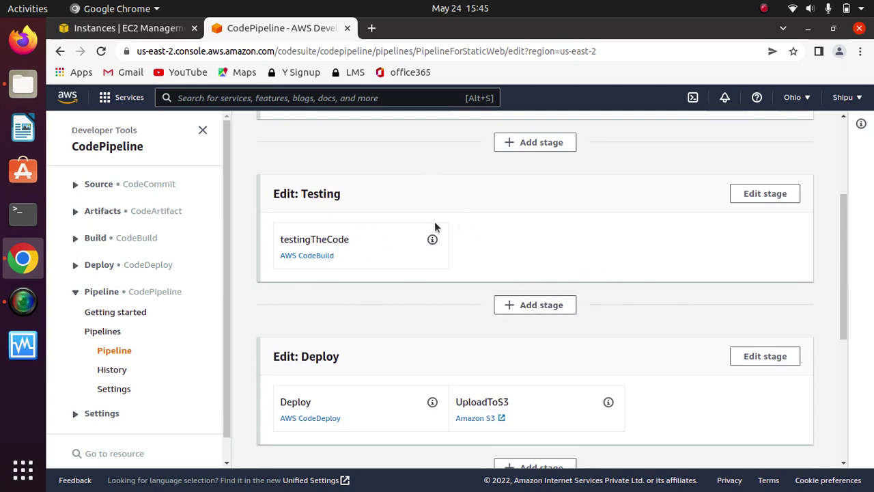
click(547, 306)
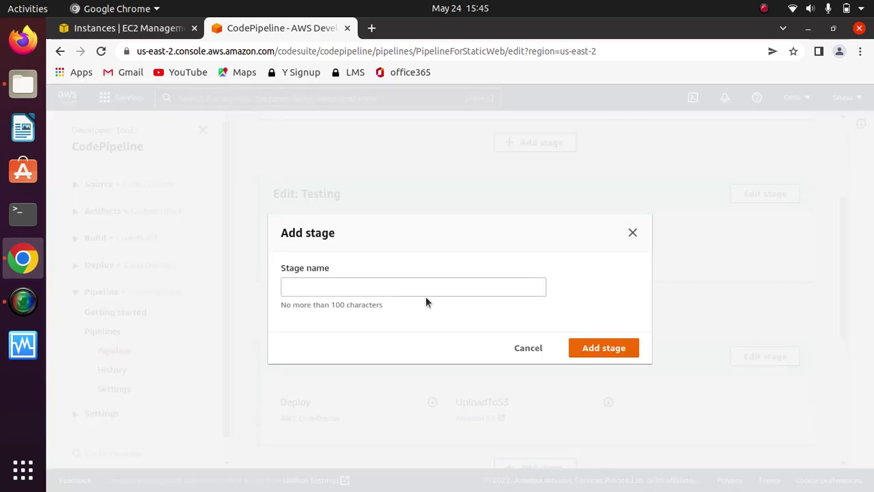
click(395, 290)
text(te)
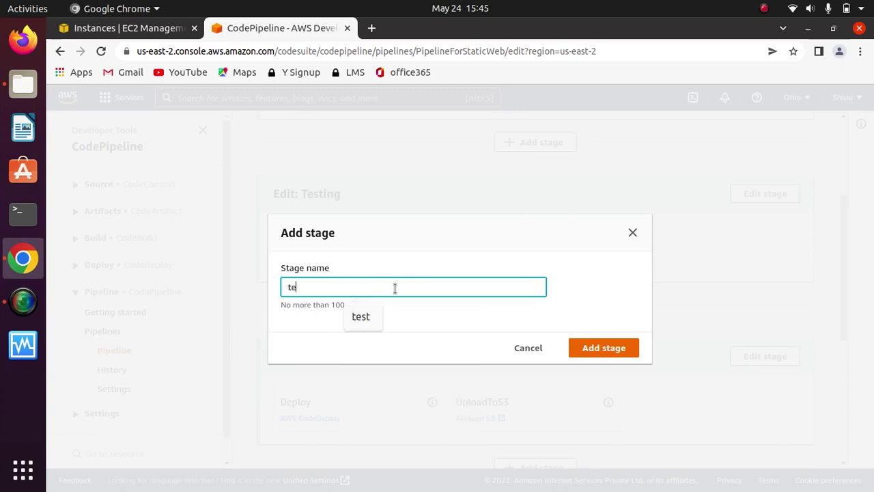
key(BackSpace)
key(BackSpace)
text(lambda)
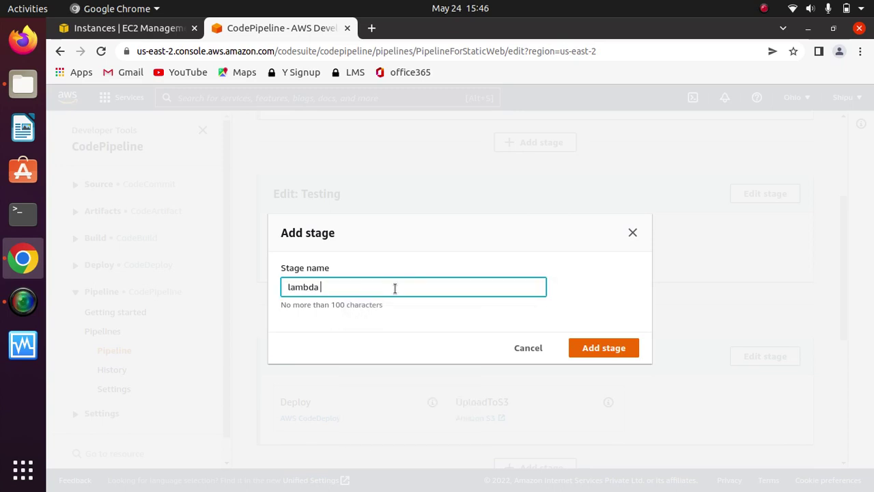
key(BackSpace)
text(Testing)
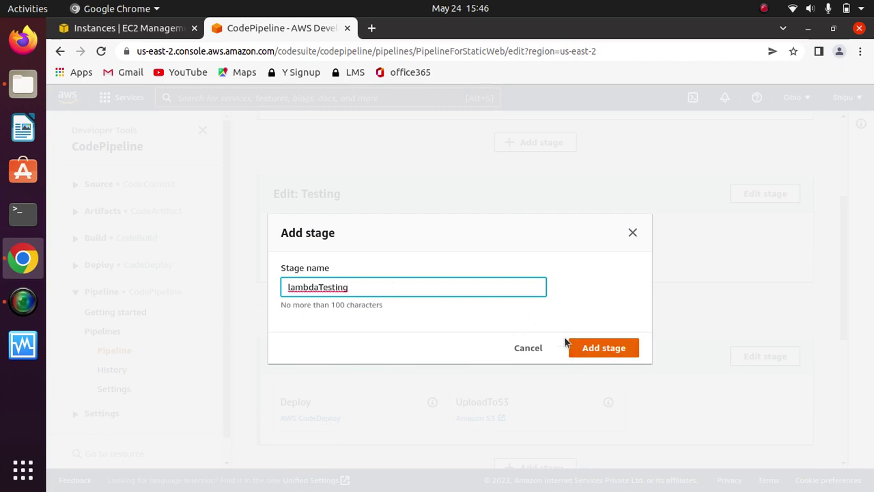
click(607, 349)
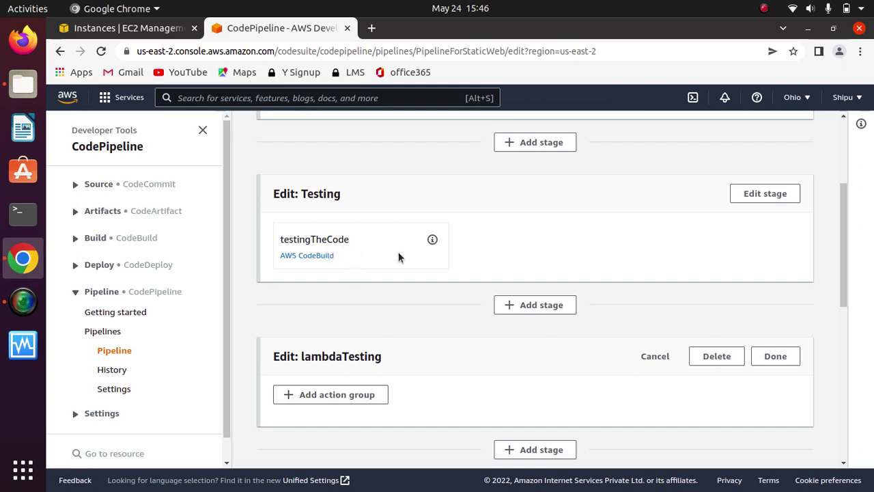
Check the configuration of the testingTheCode action, including its input and output artifacts
click(432, 239)
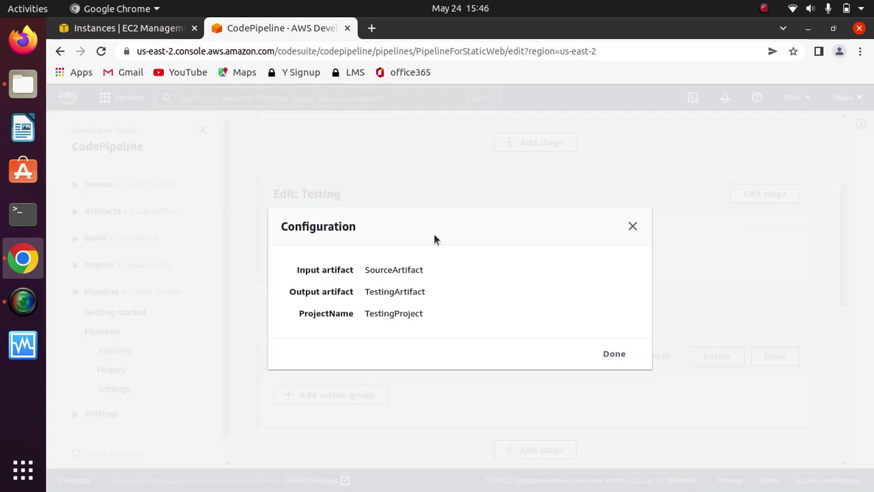
click(632, 227)
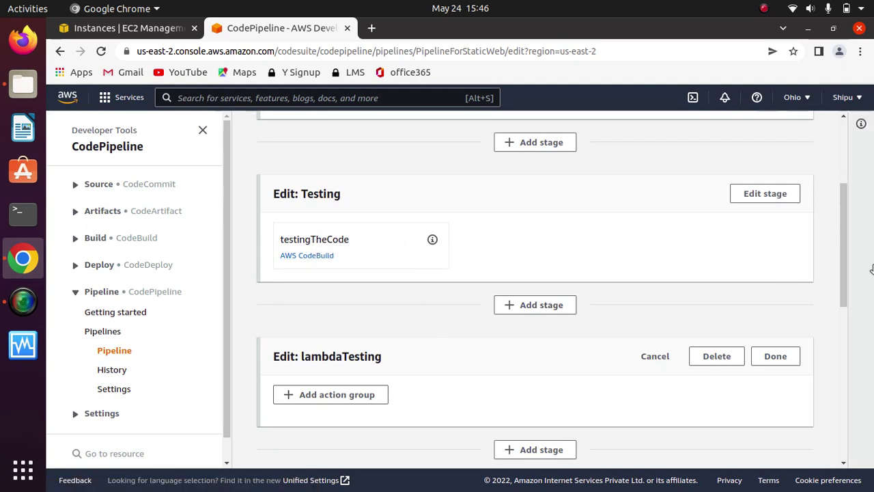
Add an action group to the lambdaTesting stage and name its action lambdaTesting
drag(837, 252, 841, 295)
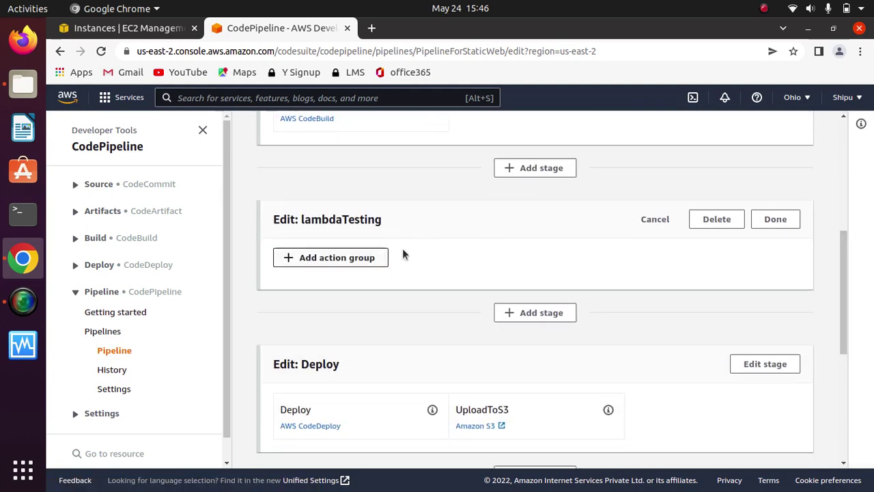
click(334, 260)
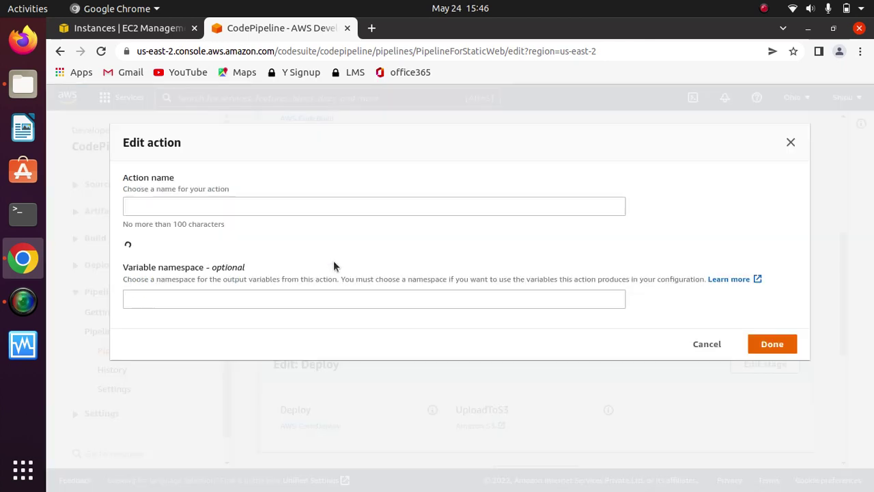
click(240, 208)
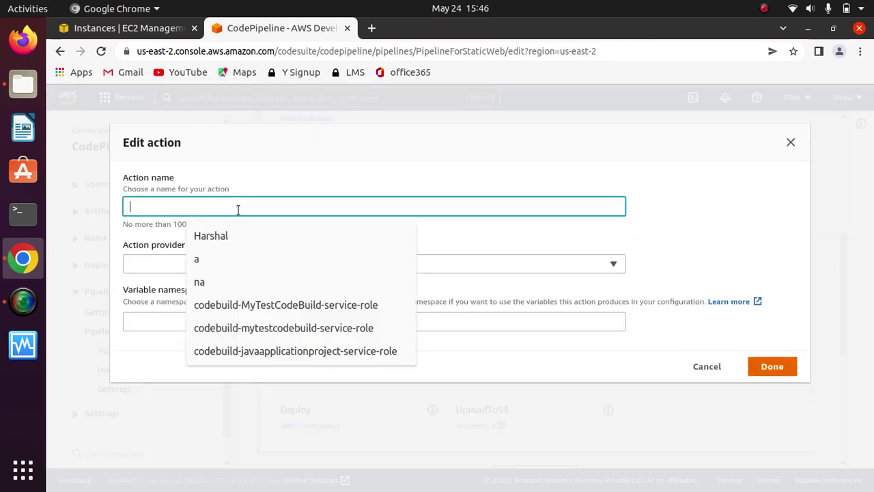
text(tes)
key(BackSpace)
key(BackSpace)
key(BackSpace)
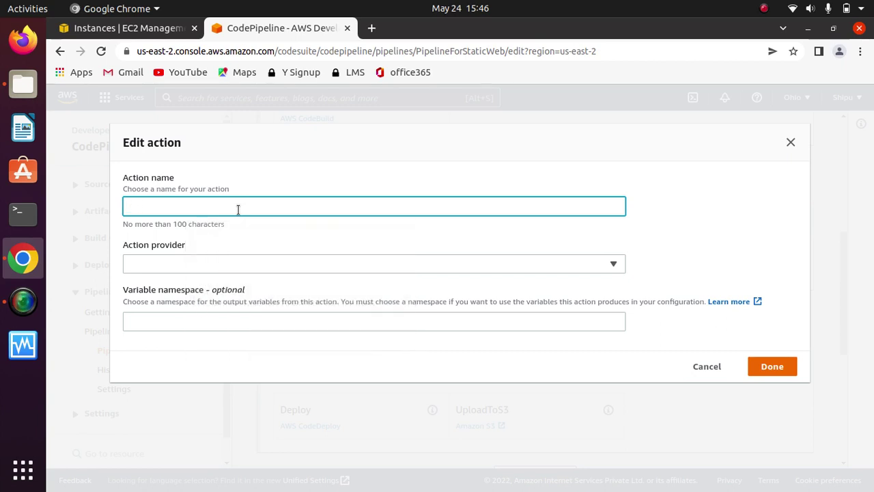
text(lambda Testing)
Set the action provider of the lambdaTesting action to AWS Lambda
click(191, 264)
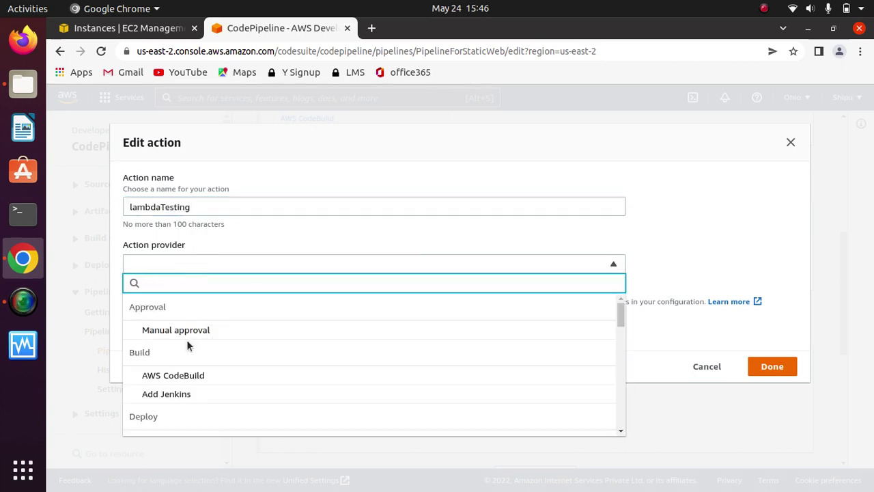
text(lamba)
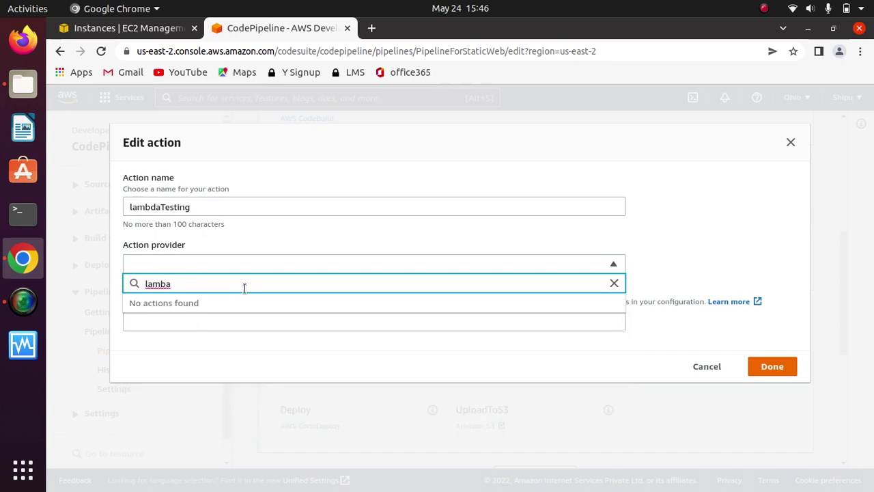
key(BackSpace)
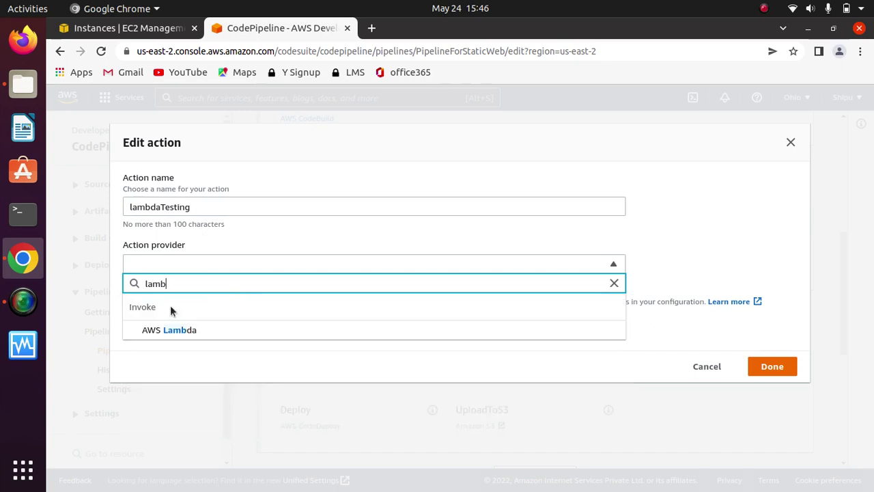
click(171, 329)
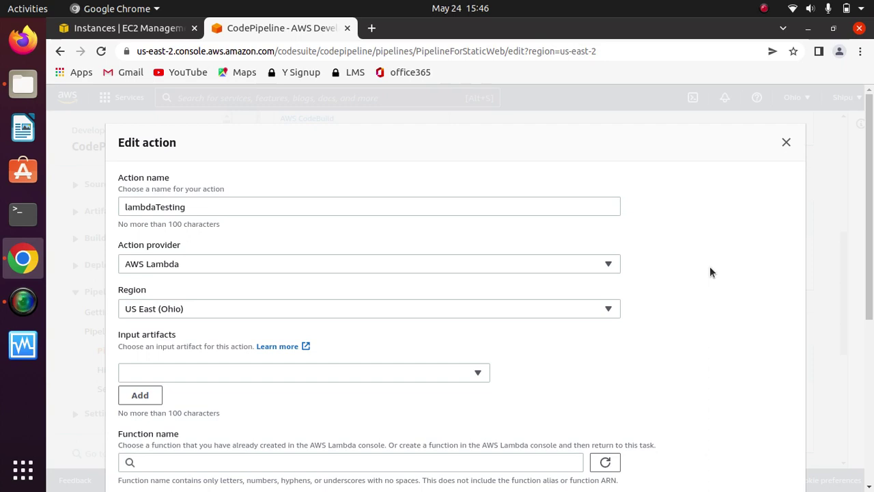
Select TestingArtifact as the input artifact of the lambdaTesting action
scroll(712, 316, down, 5)
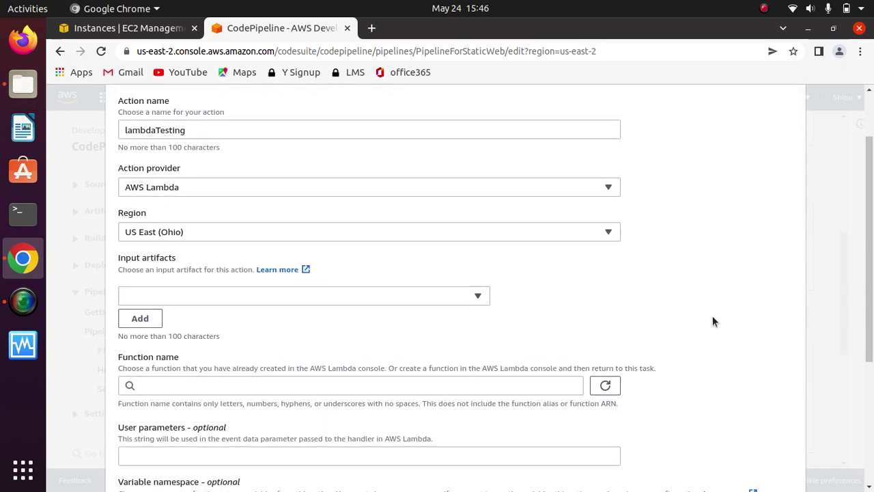
click(453, 196)
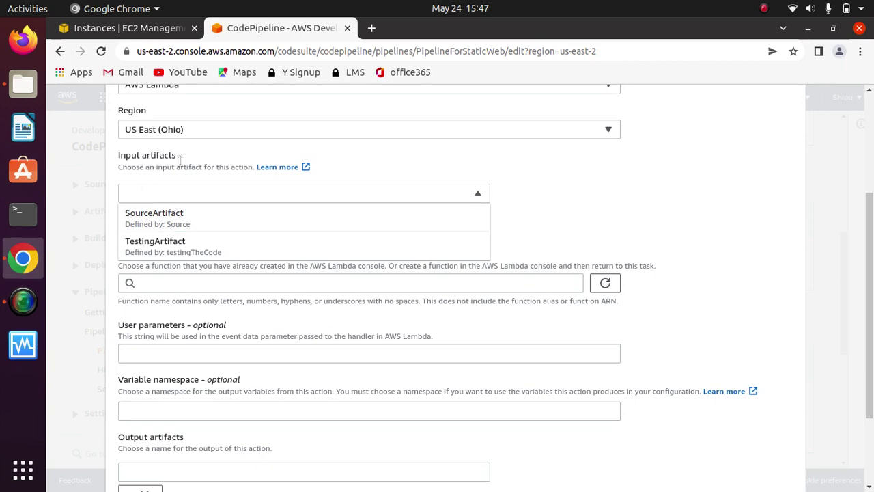
click(167, 247)
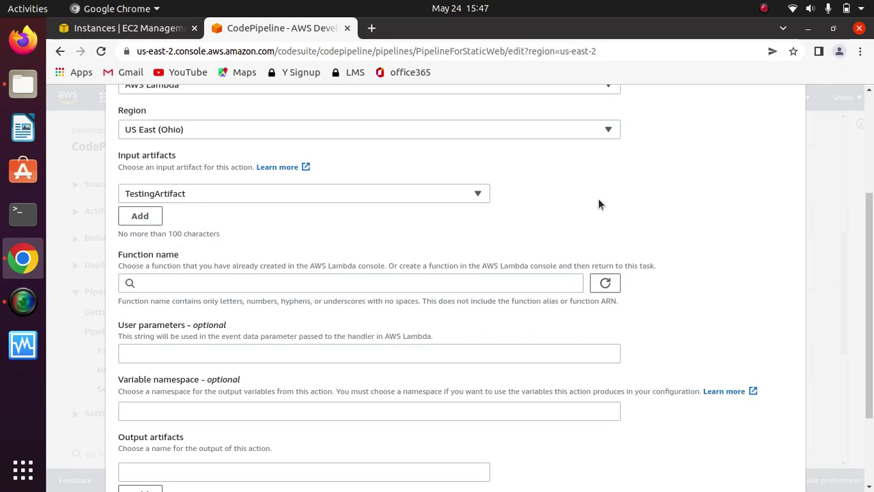
Change the input artifact of the lambdaTesting action to SourceArtifact
scroll(588, 205, up, 5)
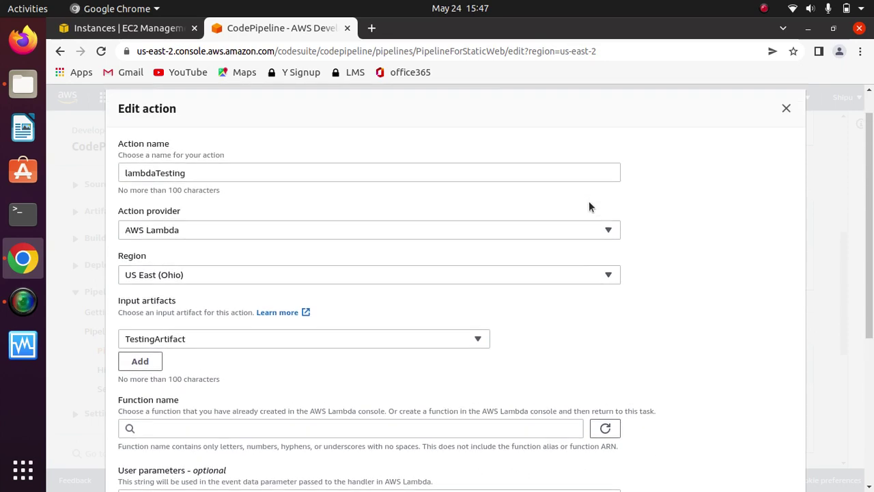
scroll(589, 200, down, 2)
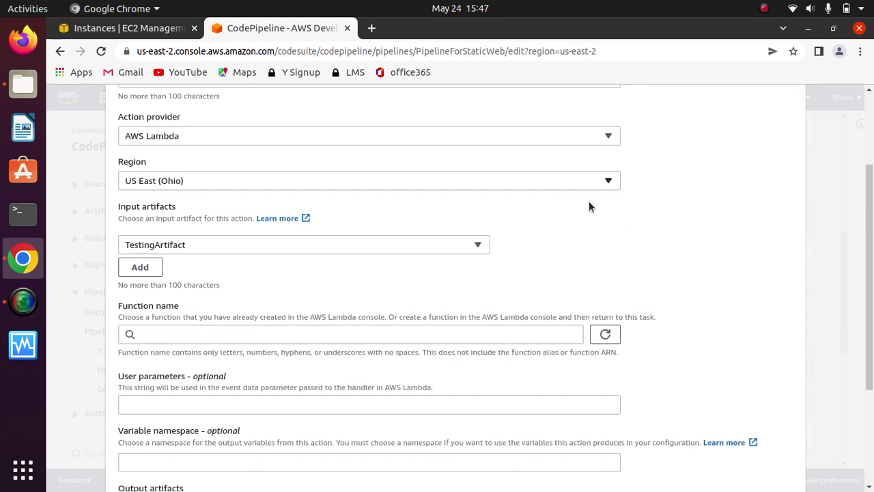
click(480, 245)
click(356, 265)
Examine which Lambda functions are offered for the action and look at its optional user parameters field
scroll(581, 273, down, 2)
scroll(578, 273, down, 2)
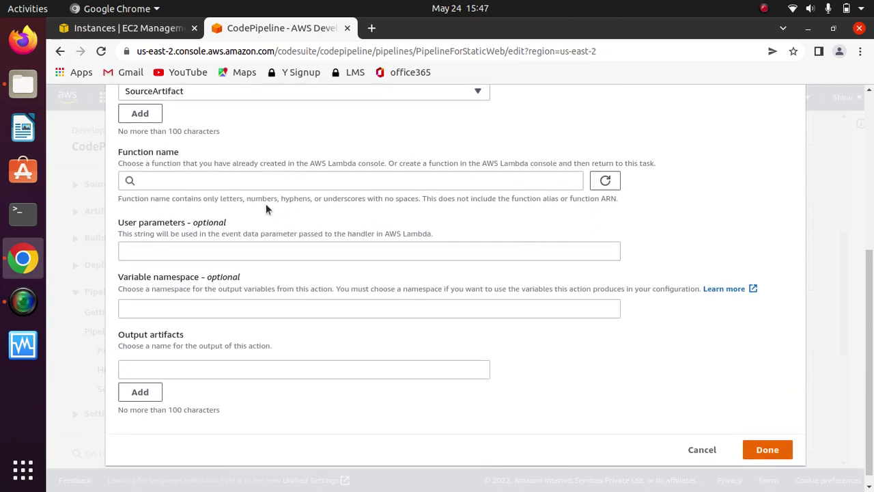
click(220, 179)
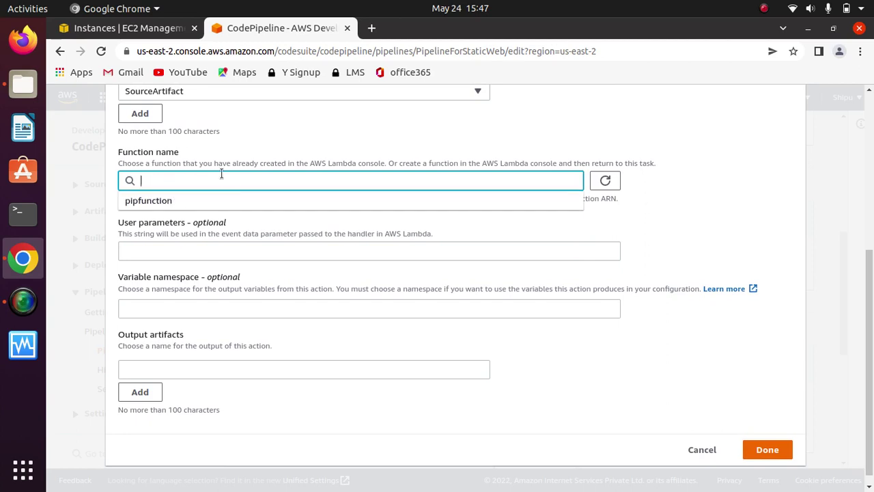
click(305, 136)
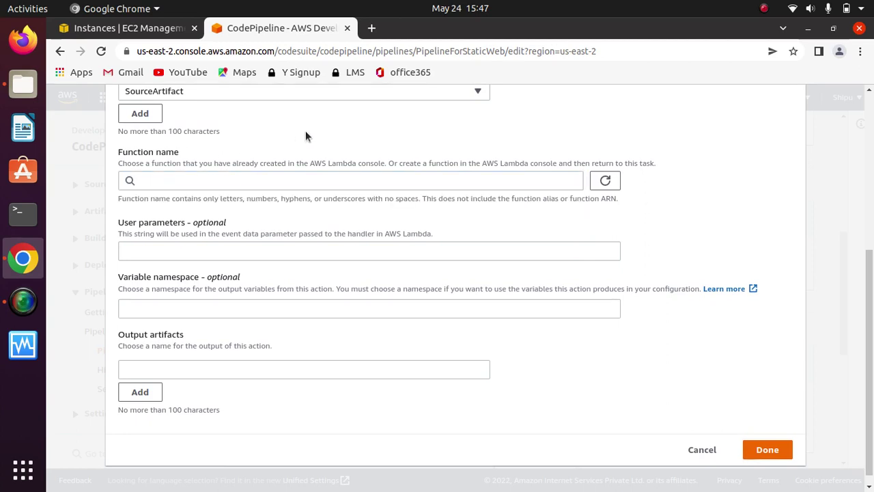
click(232, 181)
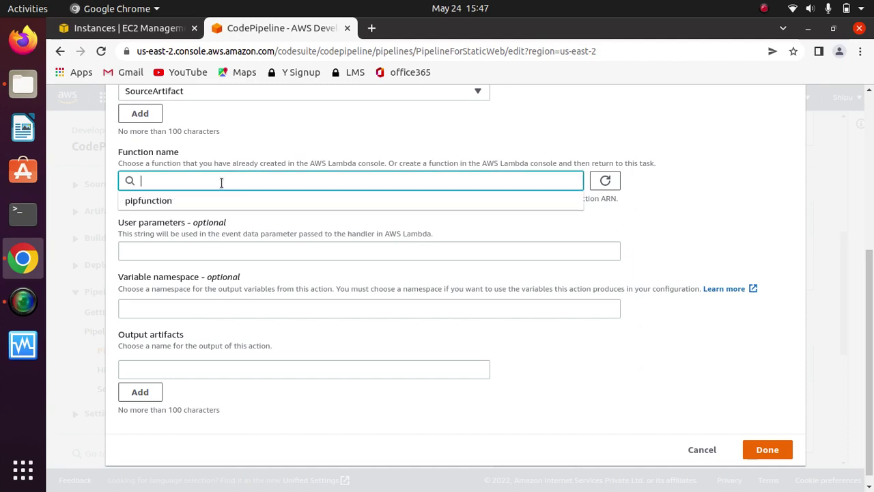
click(341, 129)
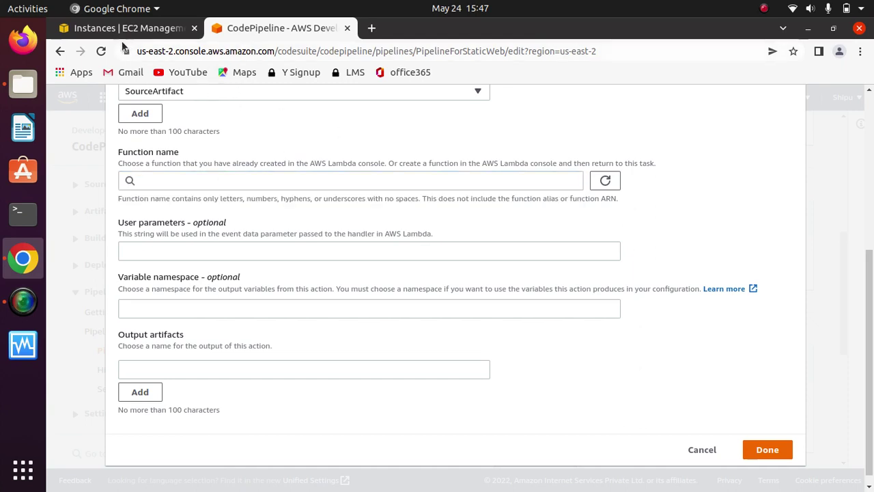
click(197, 247)
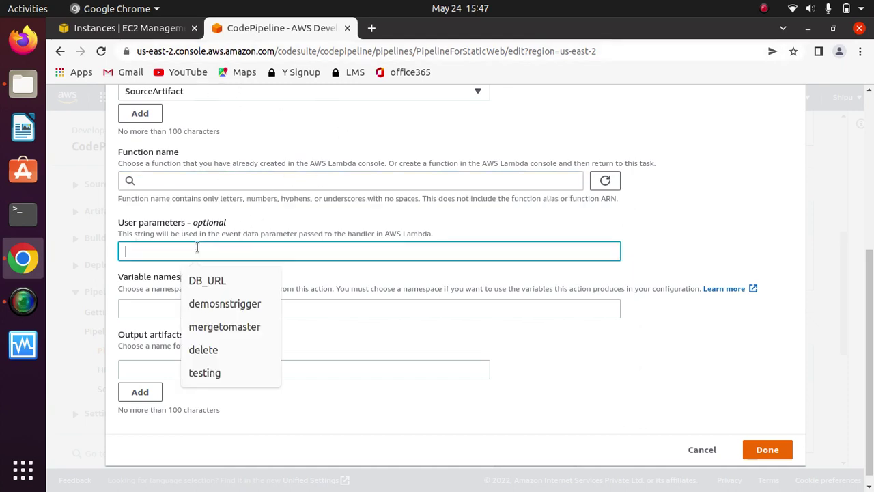
click(332, 216)
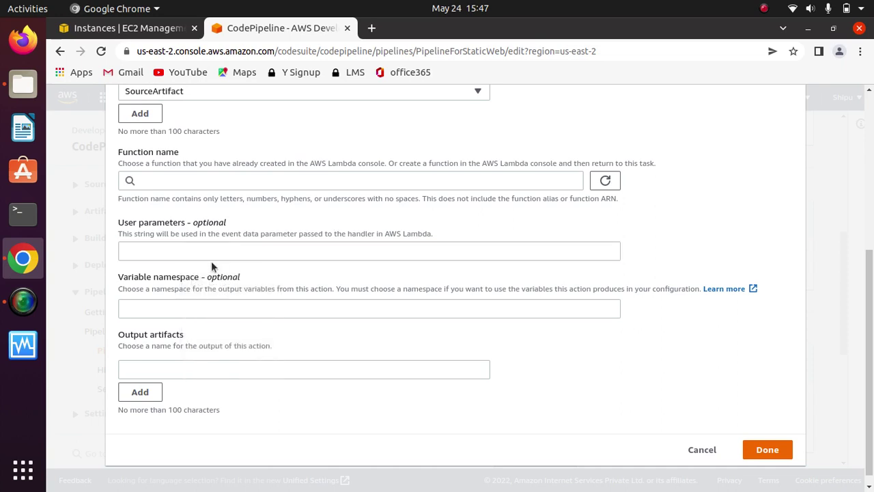
click(195, 252)
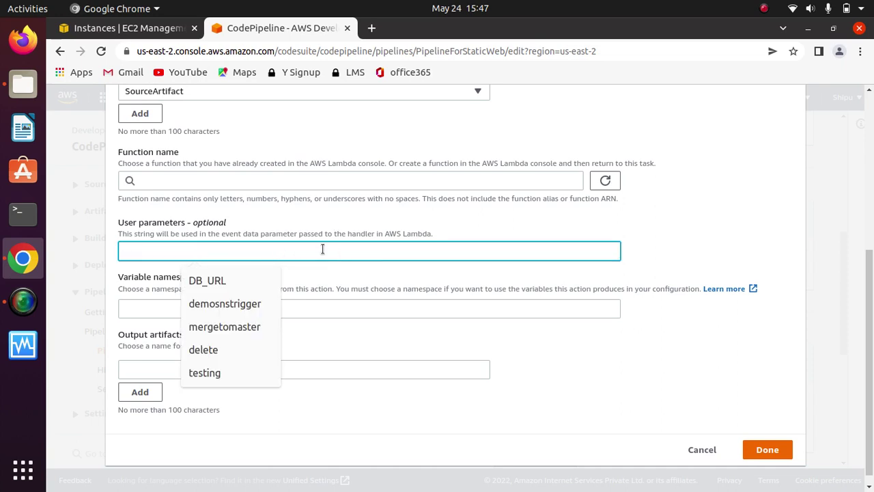
click(456, 218)
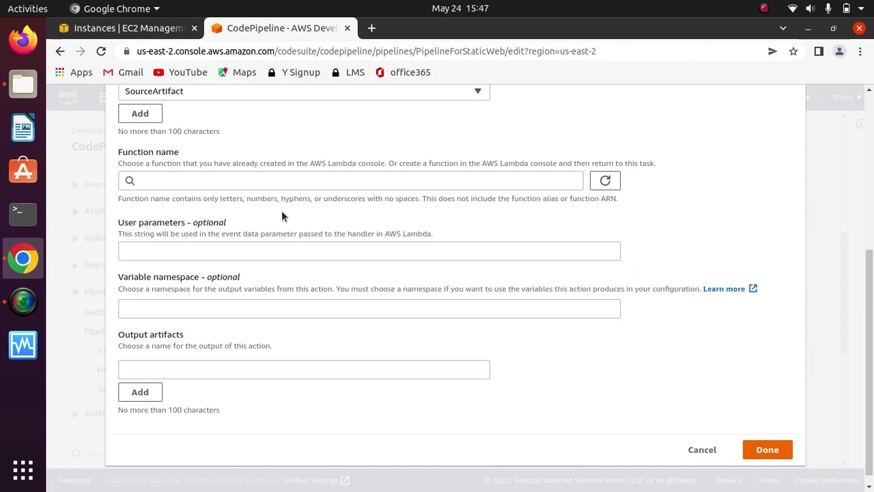
click(163, 252)
text(htt)
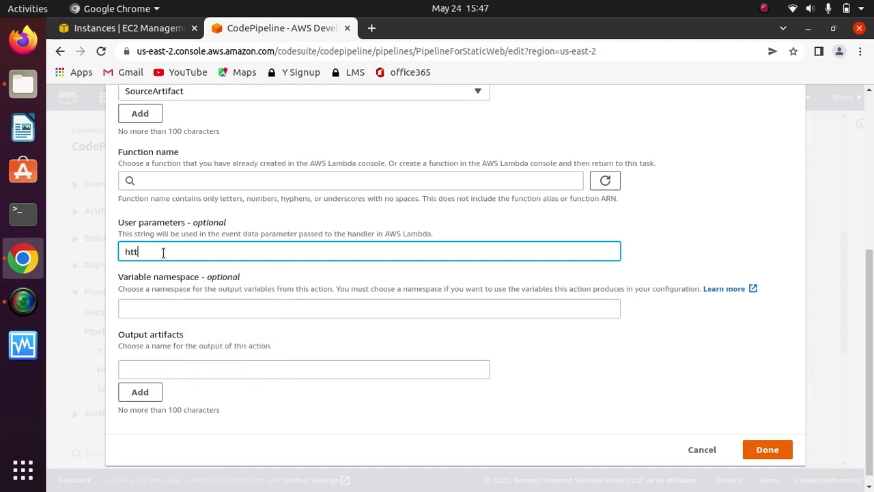
text(p:)
click(298, 343)
Name the output artifact of the lambdaTesting action lambdaartifact
click(226, 372)
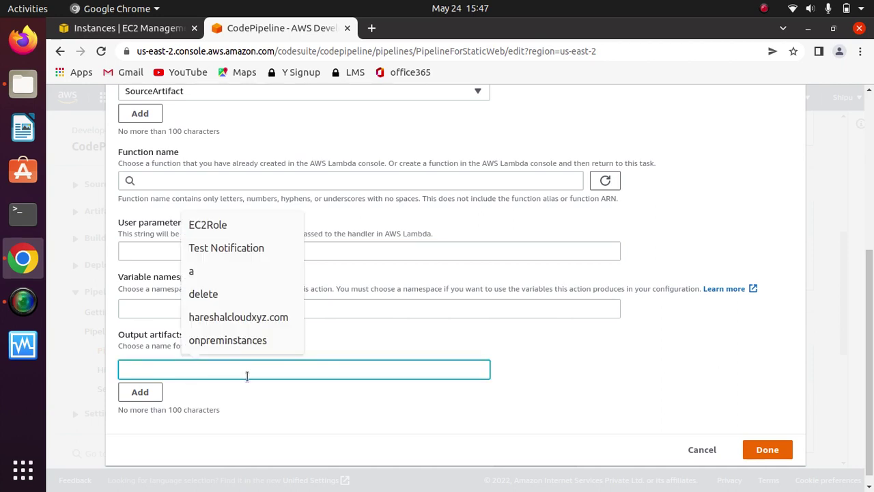
text(lam)
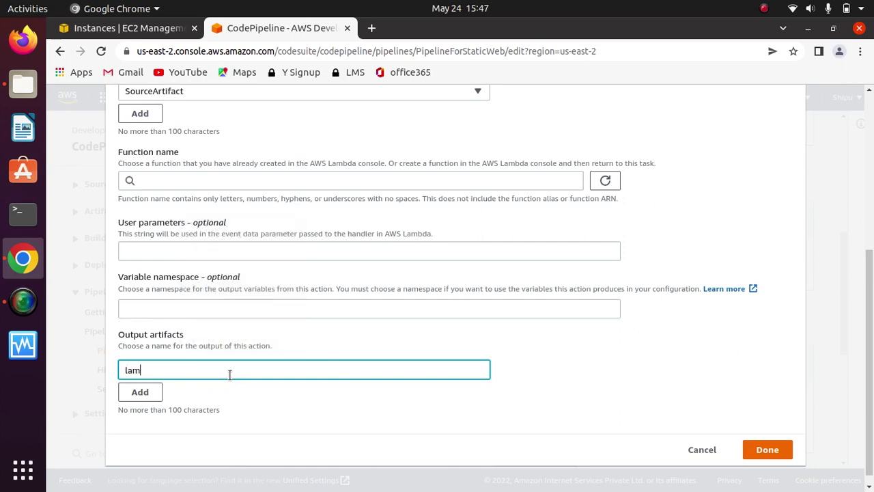
text(bda)
click(606, 353)
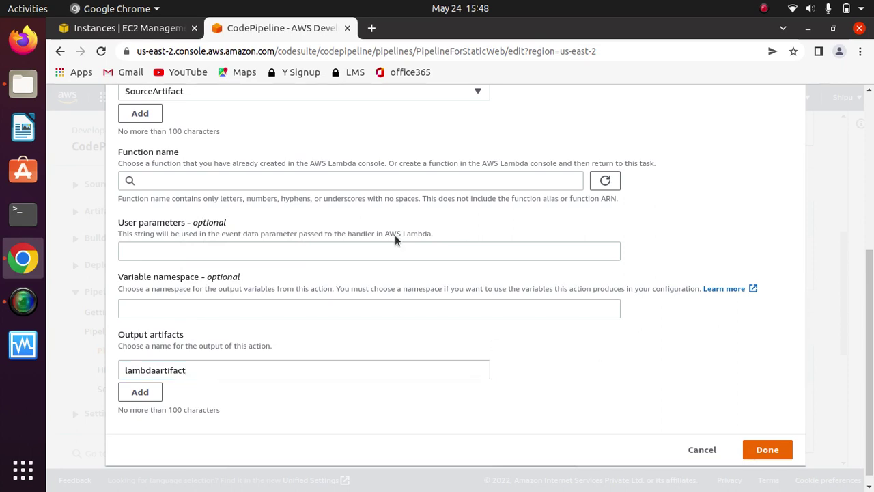
Check the available function name choices again and review the other settings of the lambdaTesting action
scroll(258, 268, up, 2)
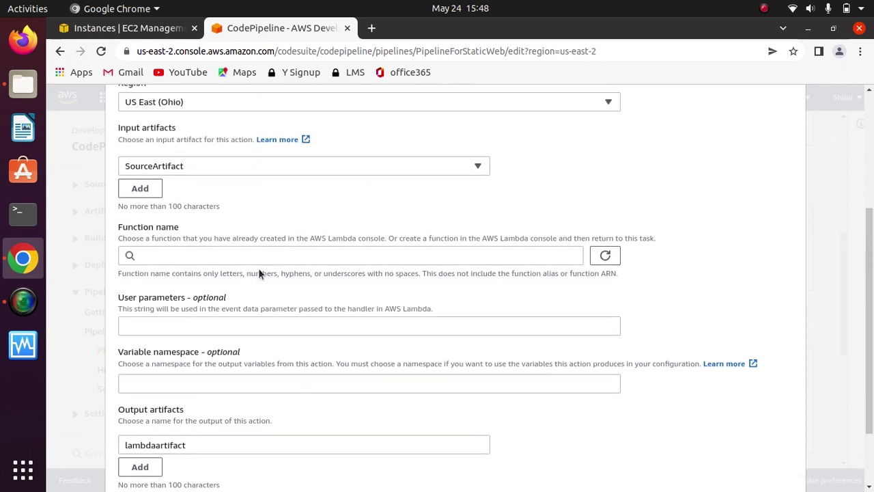
click(199, 254)
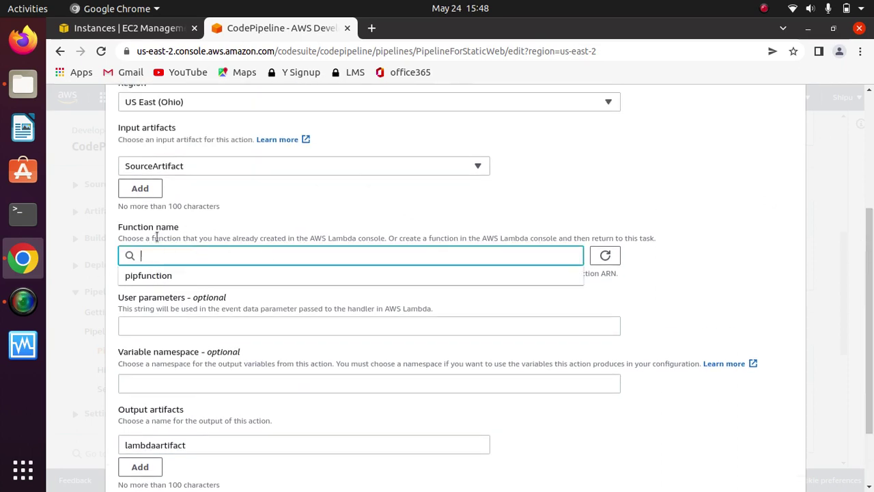
click(272, 216)
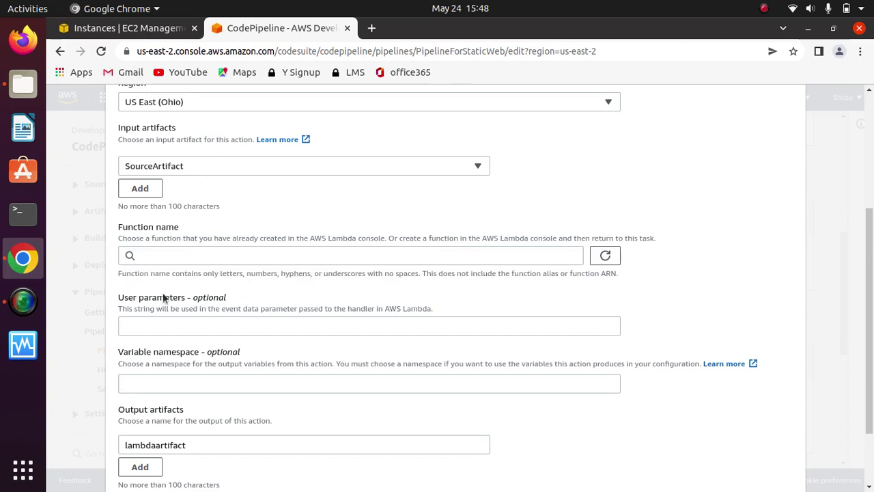
click(210, 253)
click(375, 204)
drag(869, 226, 859, 111)
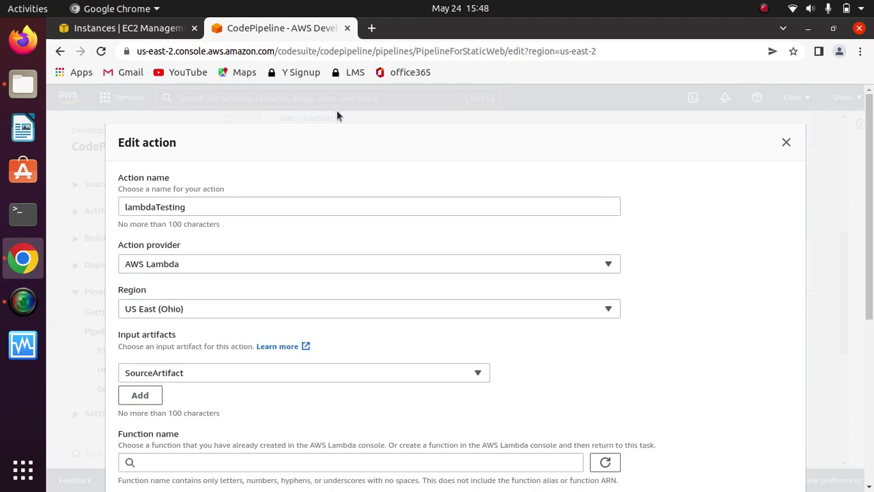
click(113, 28)
click(331, 150)
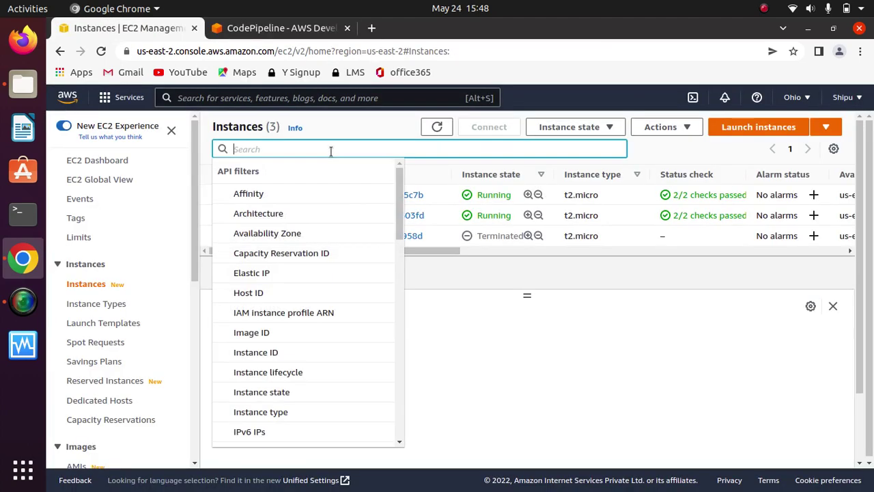
text(lamba)
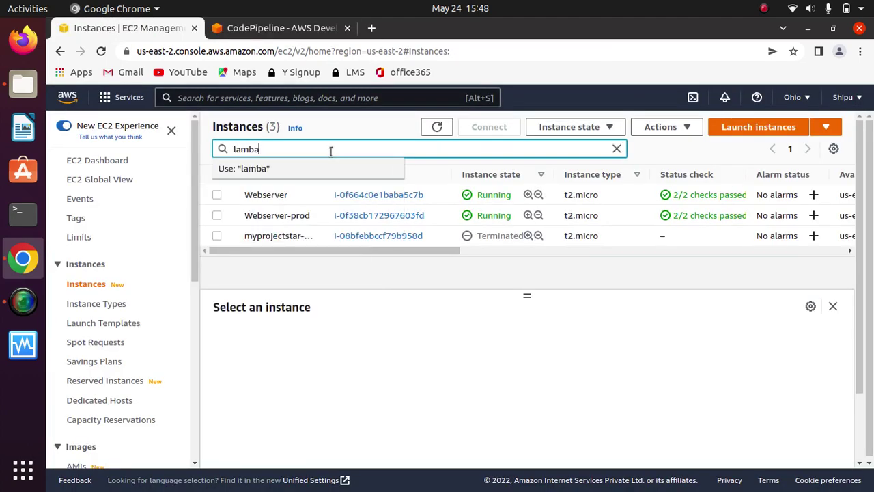
key(BackSpace)
key(BackSpace)
key(BackSpace)
key(BackSpace)
key(BackSpace)
Search the AWS services for lambda and open the Lambda console in a separate browser tab
click(264, 97)
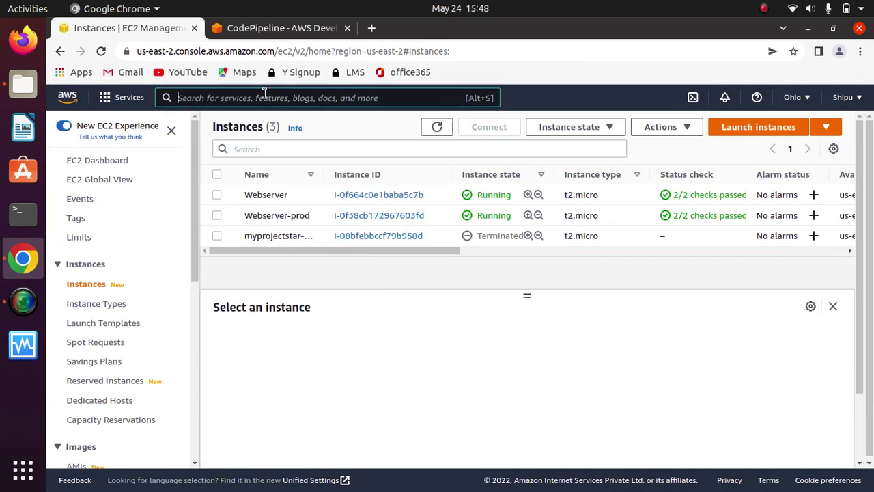
text(lambda)
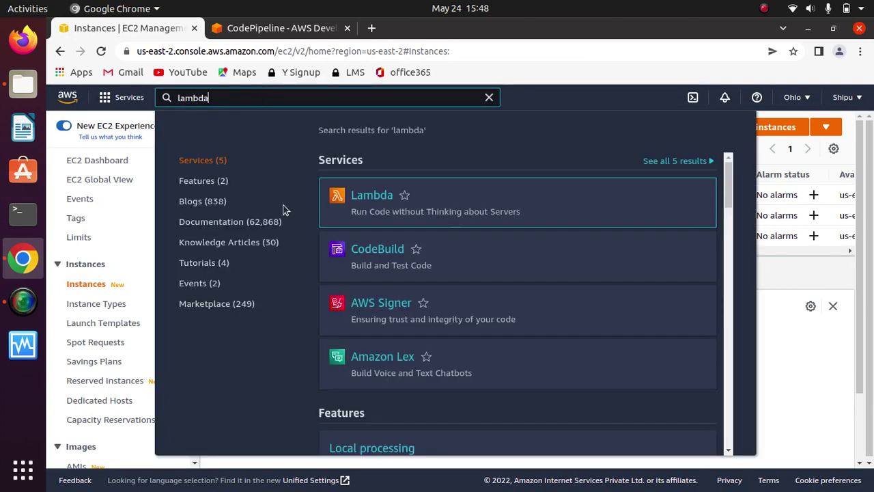
right_click(376, 196)
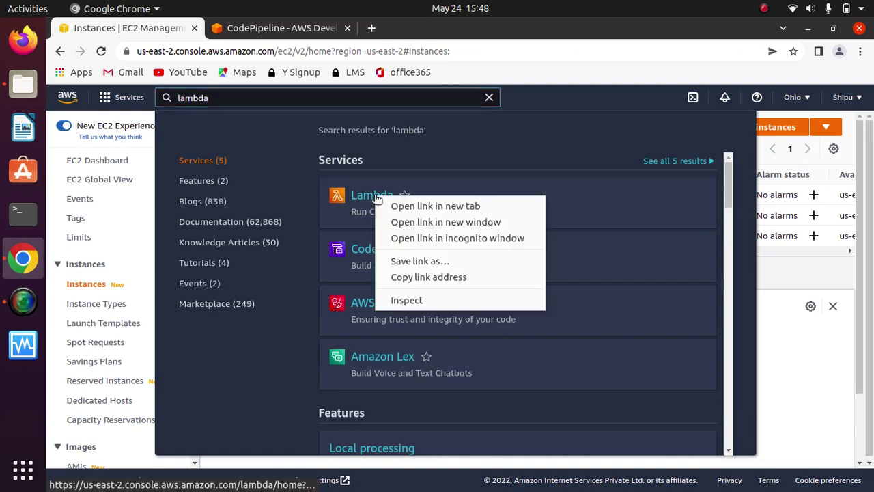
click(435, 205)
click(263, 31)
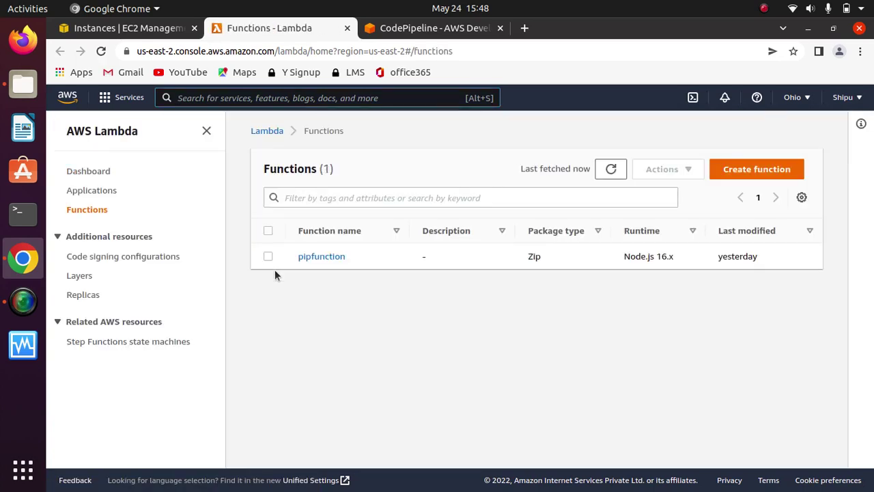
Delete the Lambda function pipfunction, confirming the deletion with the word delete
click(271, 260)
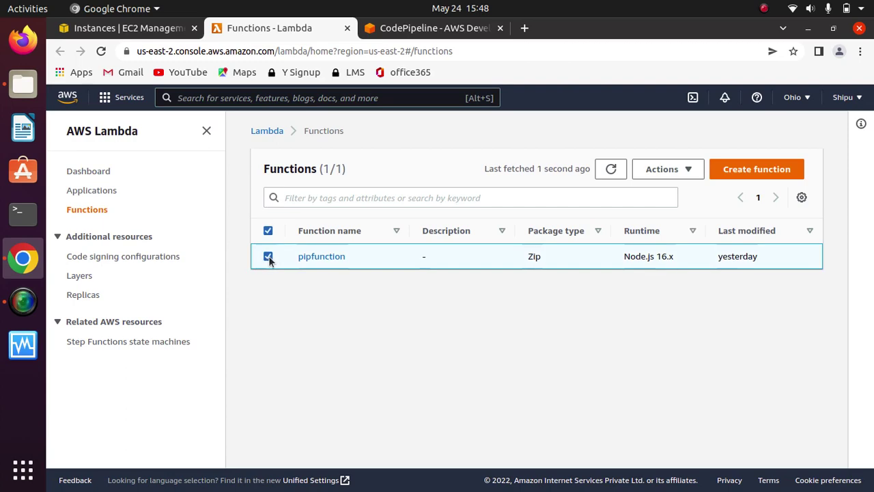
click(691, 170)
click(656, 229)
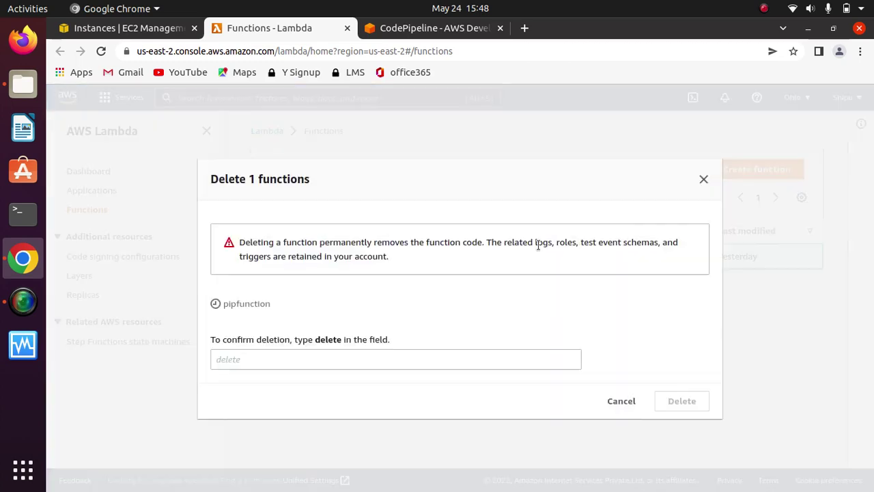
click(320, 358)
text(de)
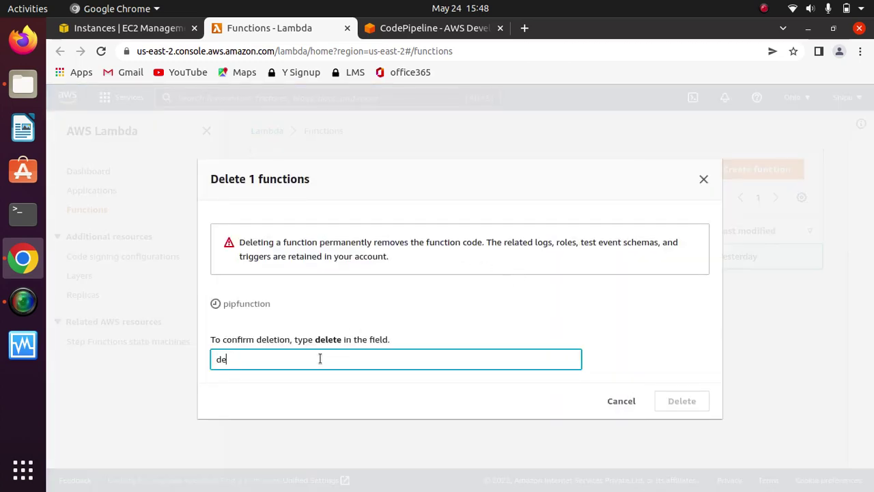
text(lete)
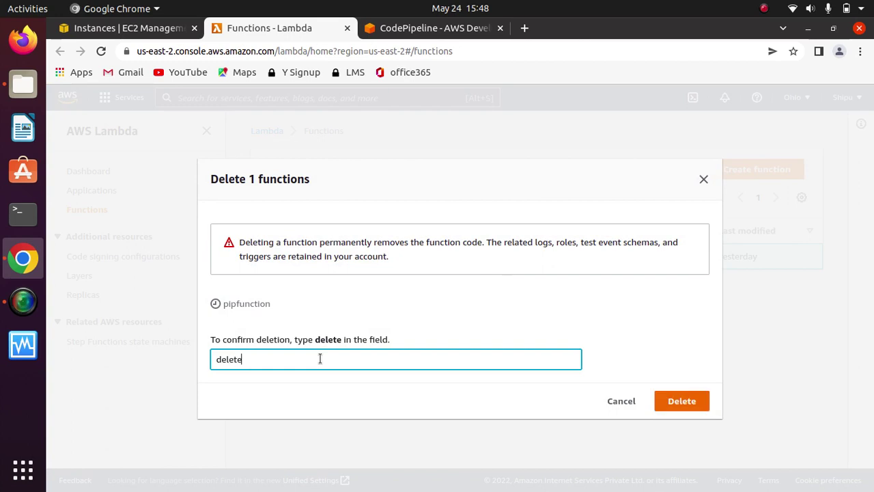
click(684, 404)
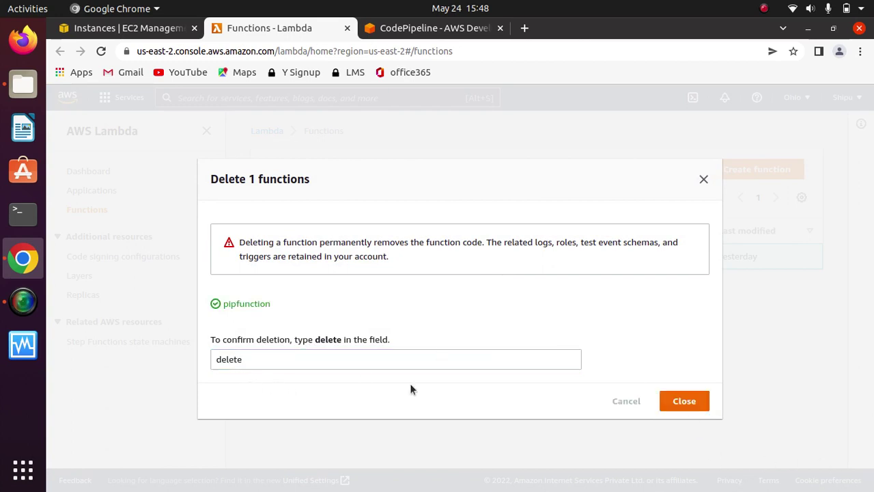
click(688, 402)
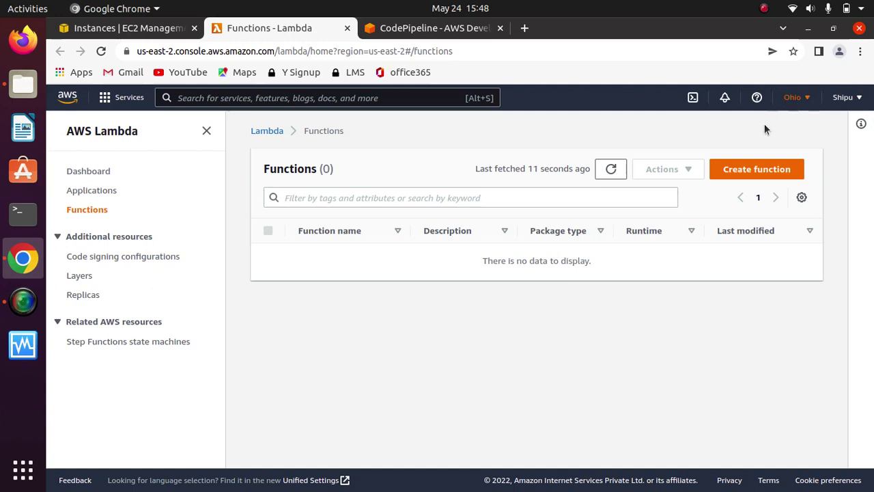
Start a new Lambda function authored from scratch and name it mytestfunction
click(757, 169)
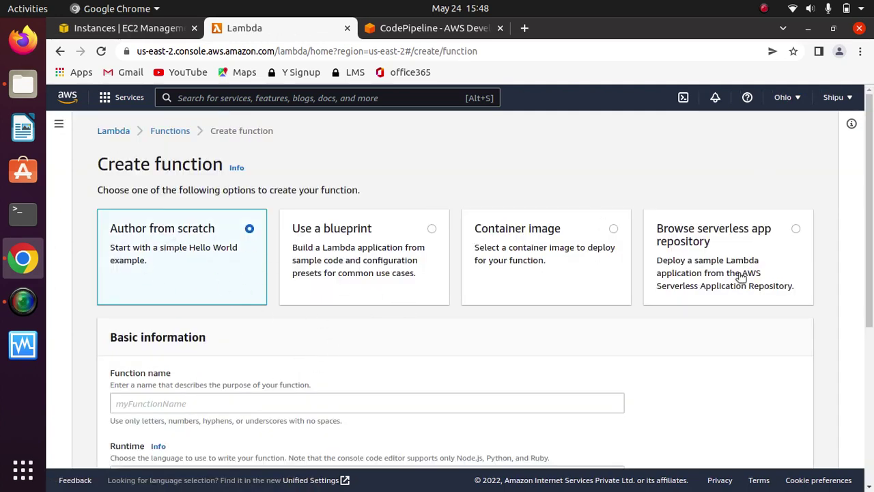
scroll(869, 222, down, 3)
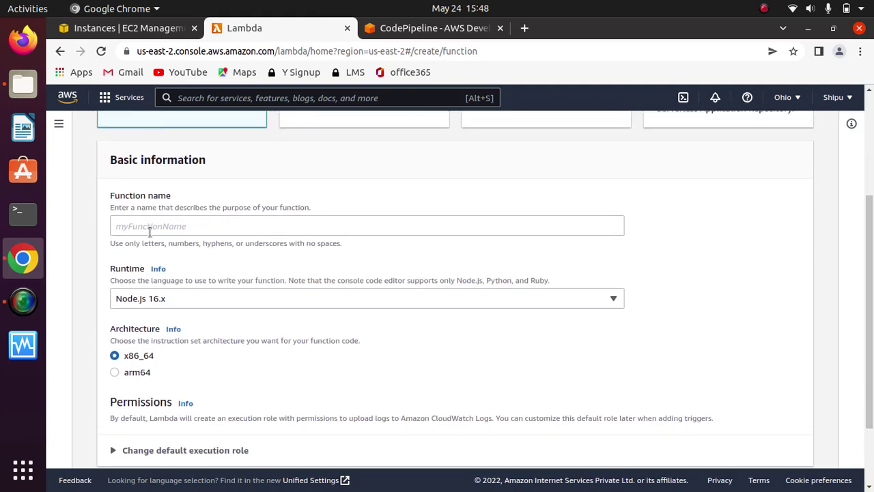
click(150, 230)
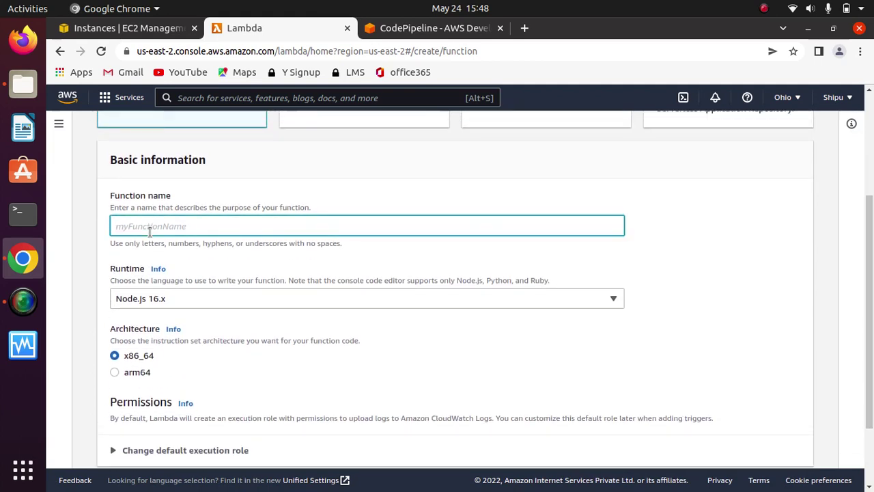
text(mytest)
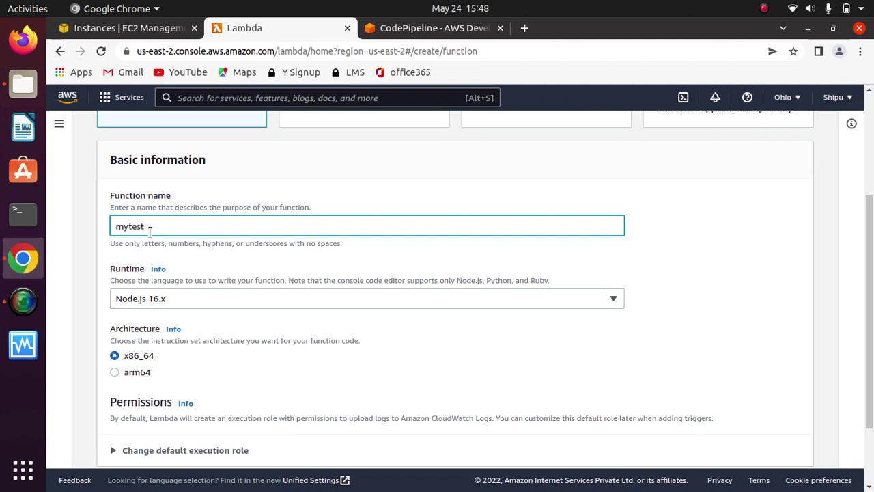
text(function)
click(707, 283)
Expand the advanced settings for review and create the function with the default Node.js 16.x runtime and x86_64 architecture
scroll(707, 286, down, 1)
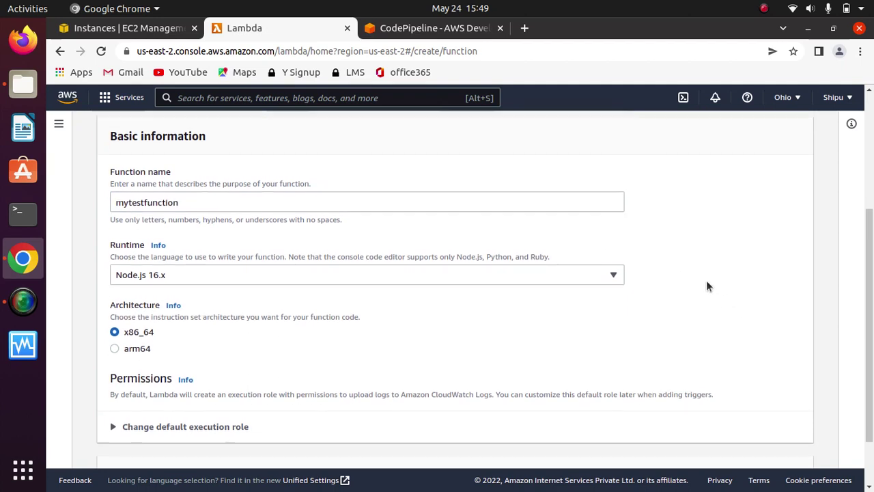
scroll(706, 285, down, 2)
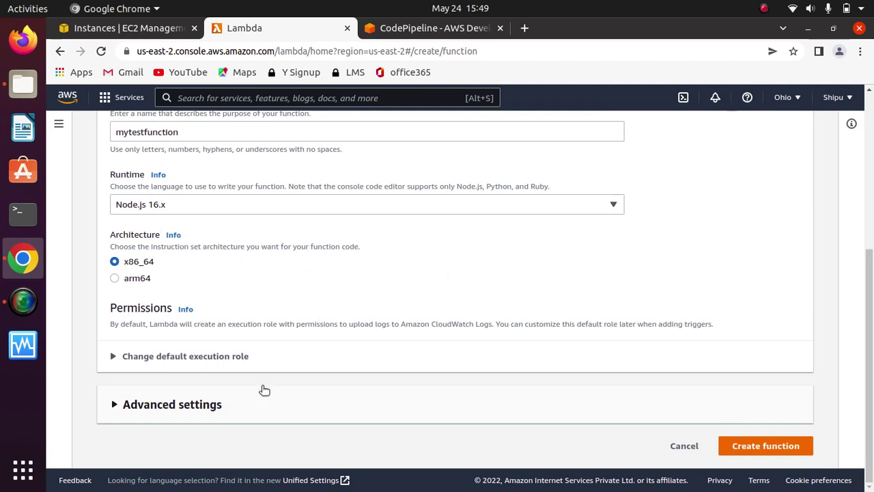
click(138, 407)
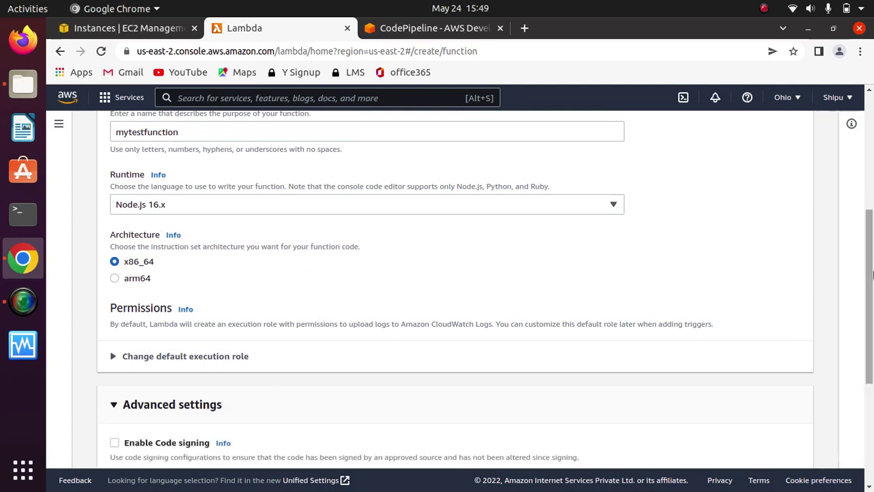
drag(872, 274, 868, 389)
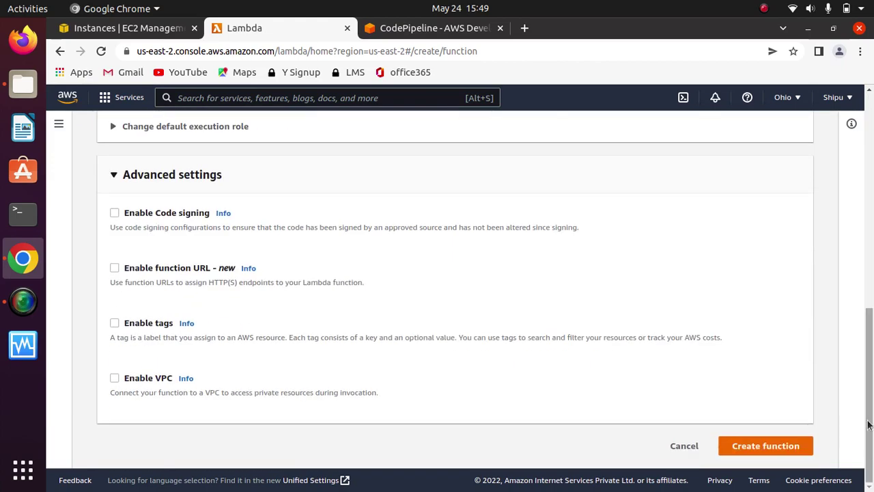
click(773, 444)
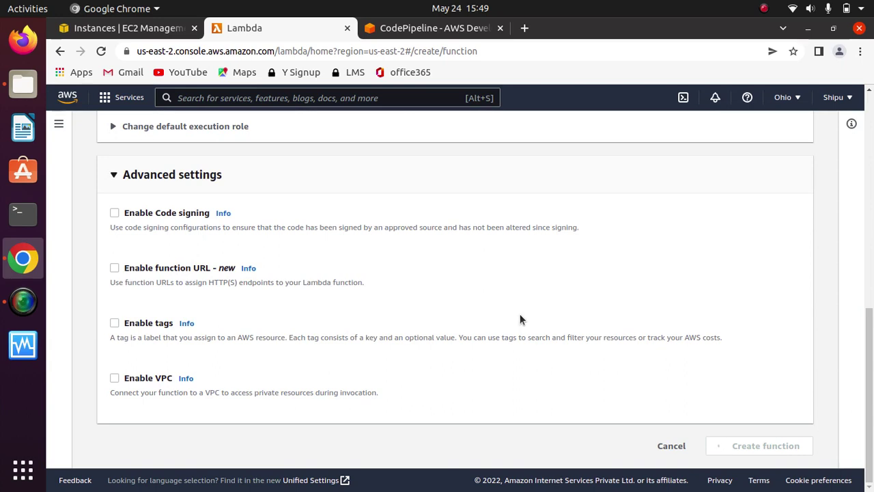
Dismiss the creation notification and look over the overview and code source of mytestfunction
drag(871, 341, 869, 136)
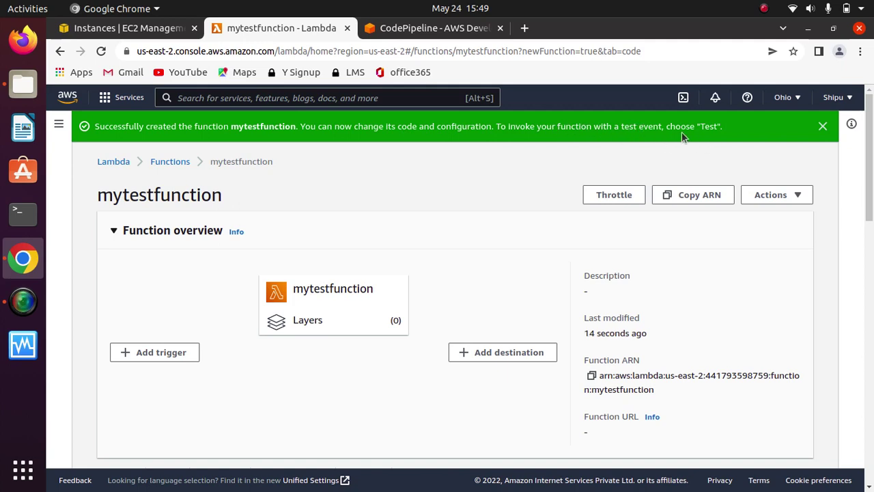
click(822, 127)
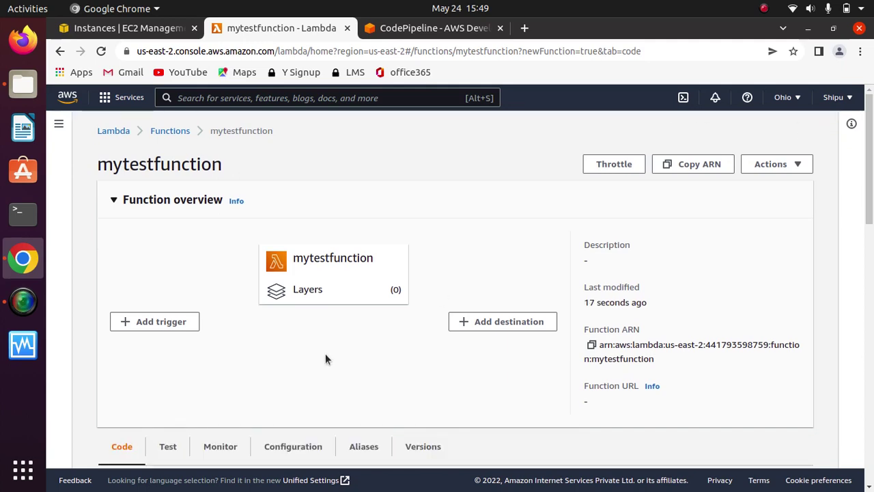
scroll(869, 232, down, 3)
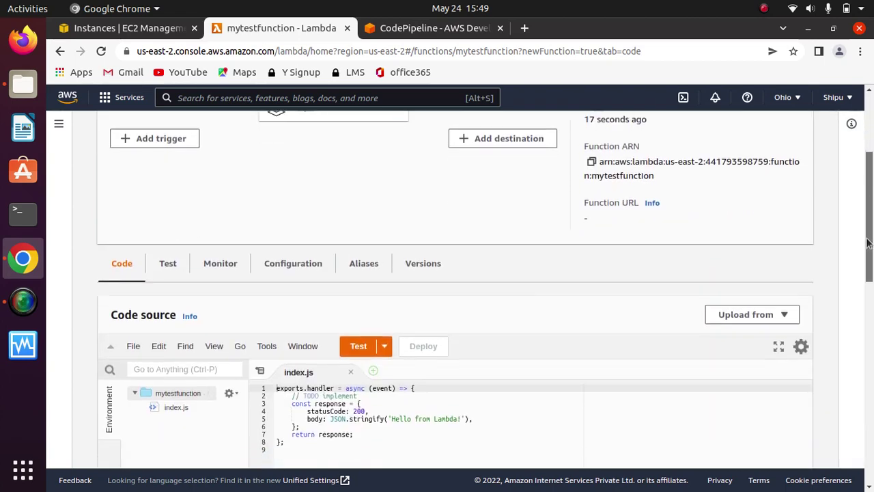
drag(869, 243, 872, 185)
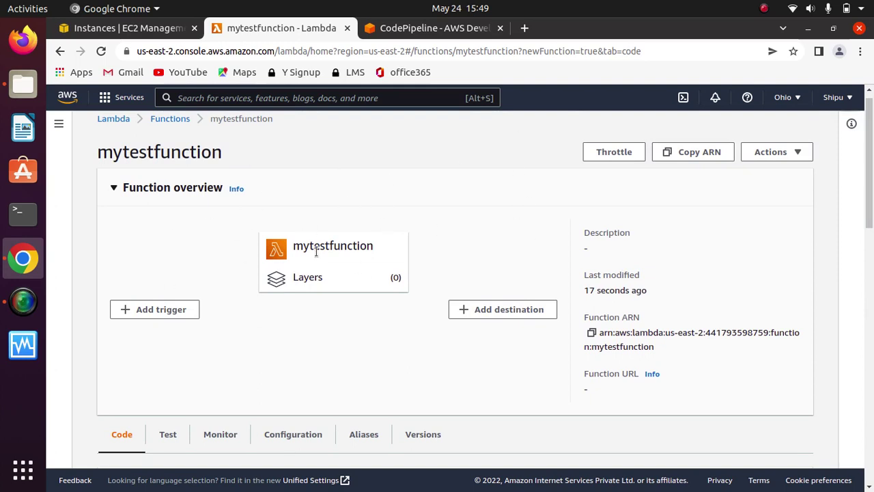
drag(223, 152, 96, 158)
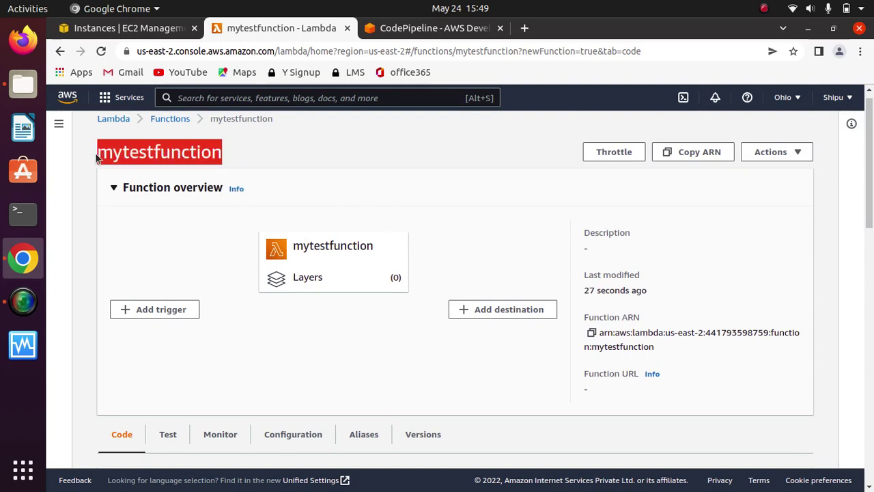
click(226, 152)
drag(224, 153, 101, 154)
click(239, 152)
drag(227, 152, 97, 154)
click(227, 139)
click(433, 28)
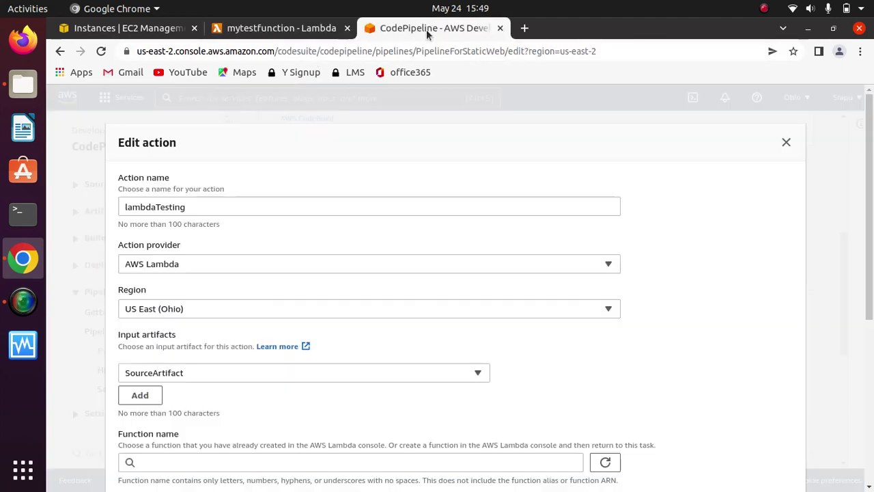
From the EC2 console, search AWS services for roles, open IAM in a new browser tab and show its Roles list
click(137, 28)
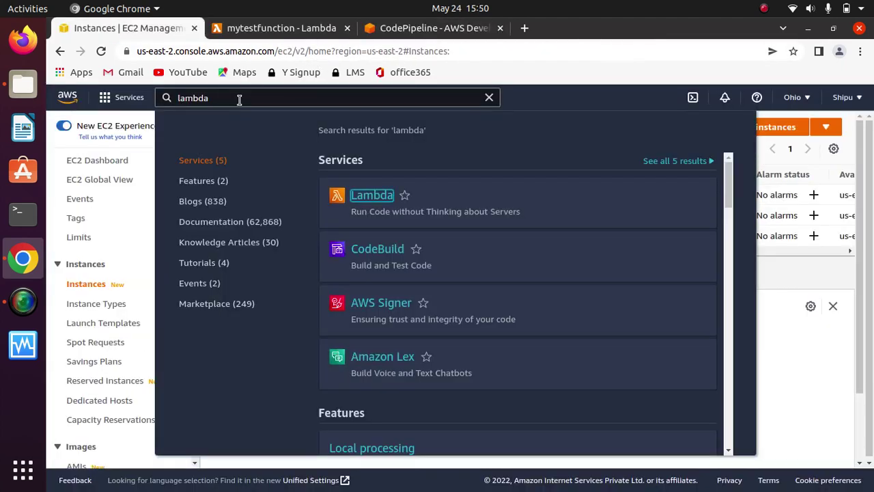
click(239, 100)
key(BackSpace)
key(BackSpace)
key(BackSpace)
key(BackSpace)
key(BackSpace)
key(BackSpace)
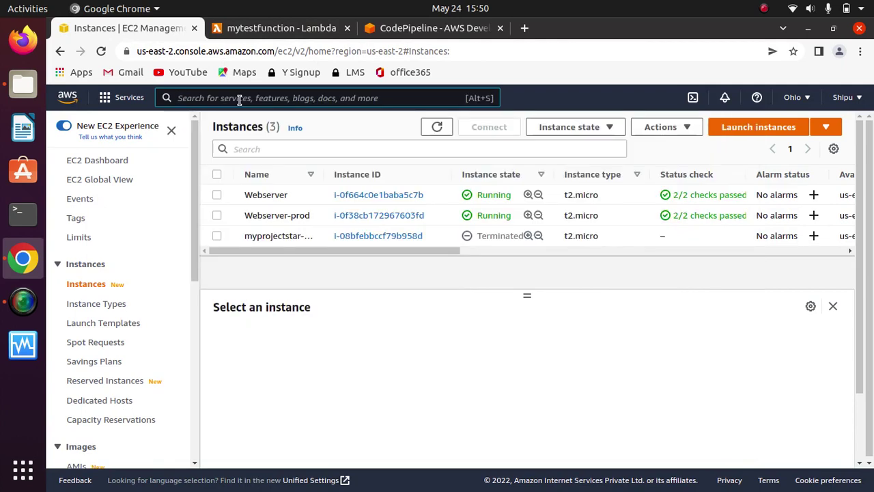
text(roles)
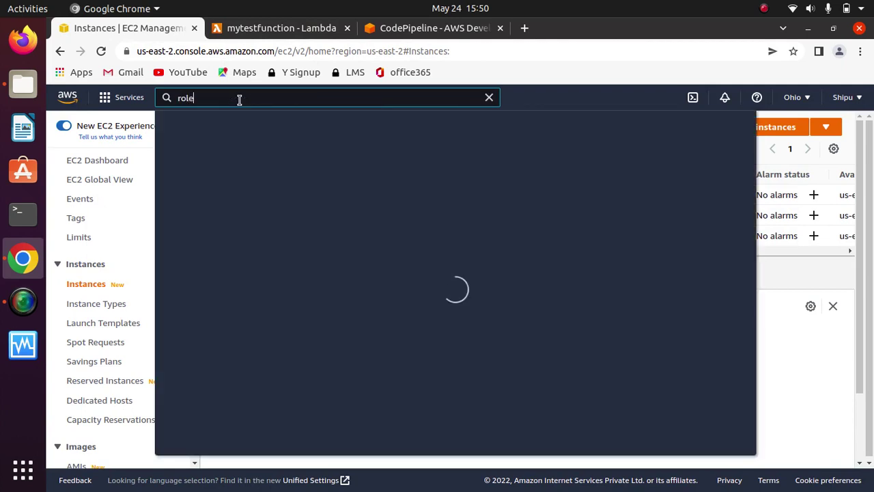
mouse_move(357, 186)
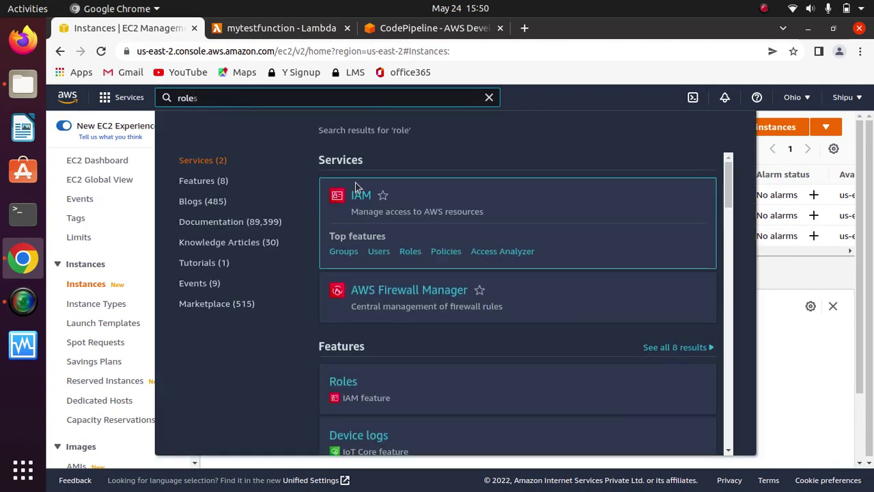
right_click(362, 200)
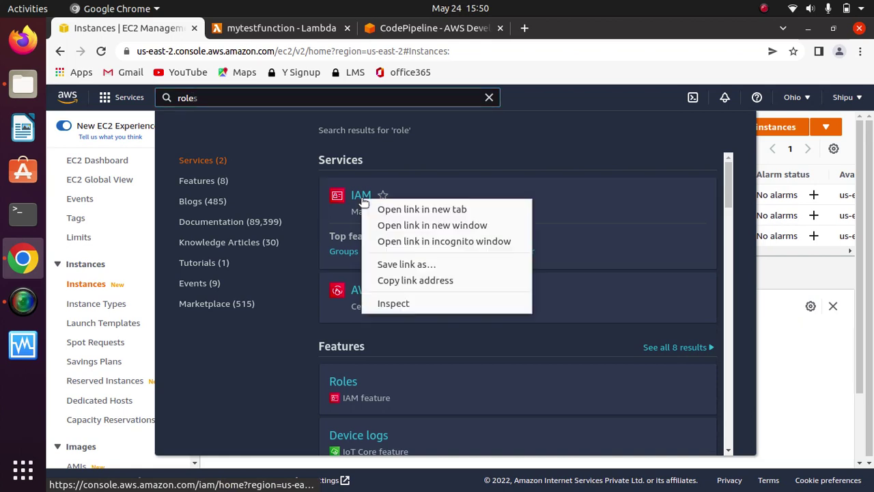
click(449, 207)
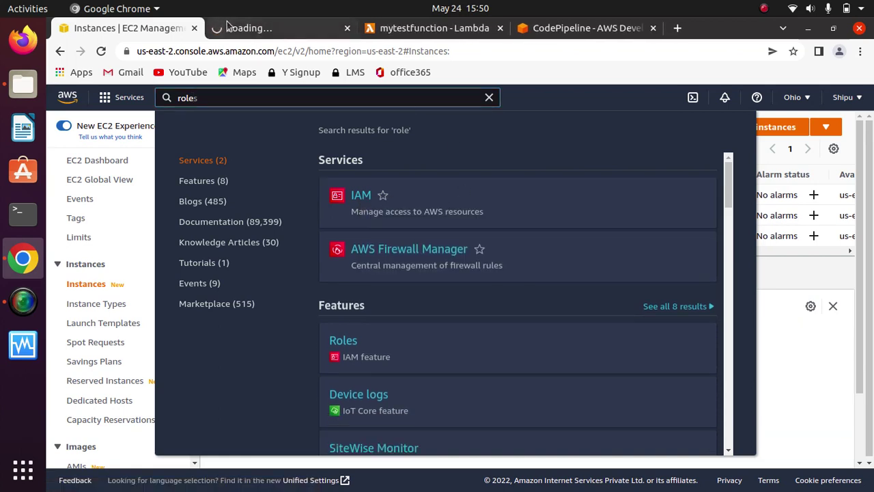
click(249, 28)
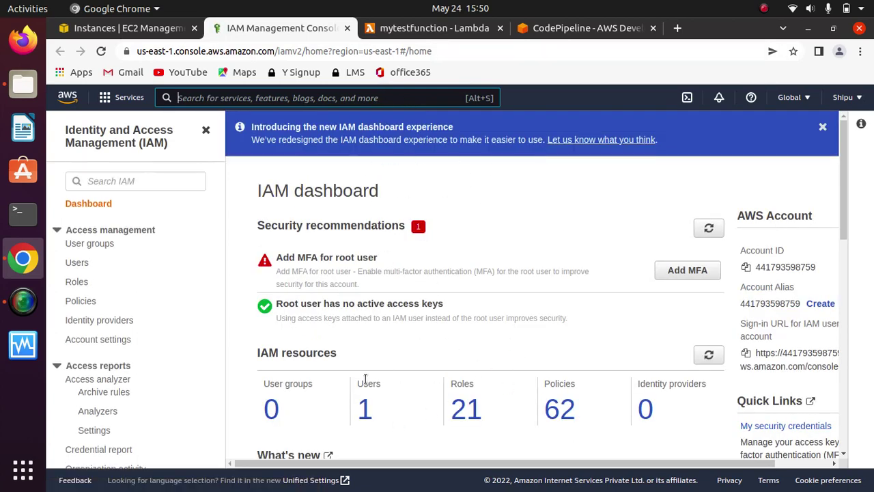
mouse_move(844, 192)
mouse_down()
mouse_move(845, 243)
mouse_move(847, 189)
mouse_up()
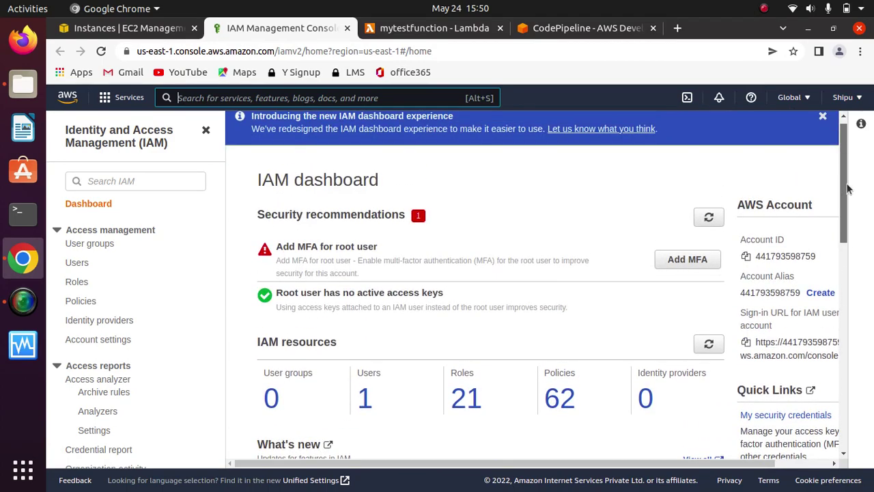
click(70, 282)
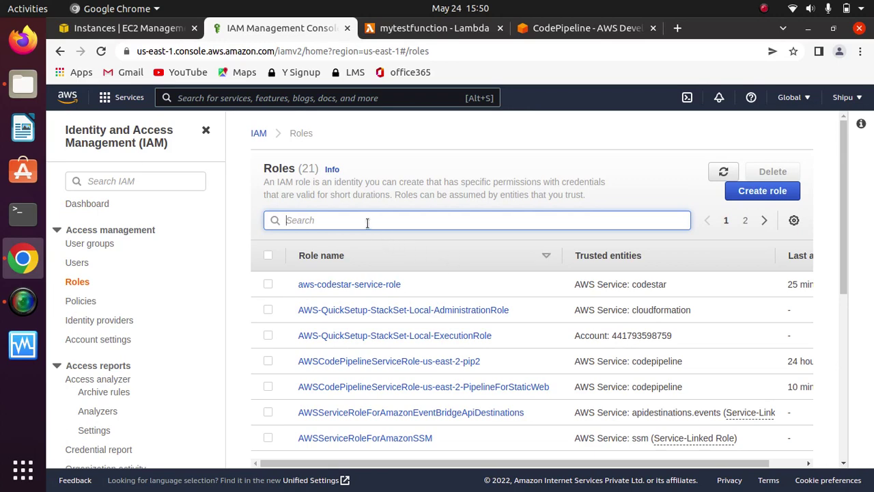
Search the roles list for lambda, then clear the search and reload the full list
text(lamb)
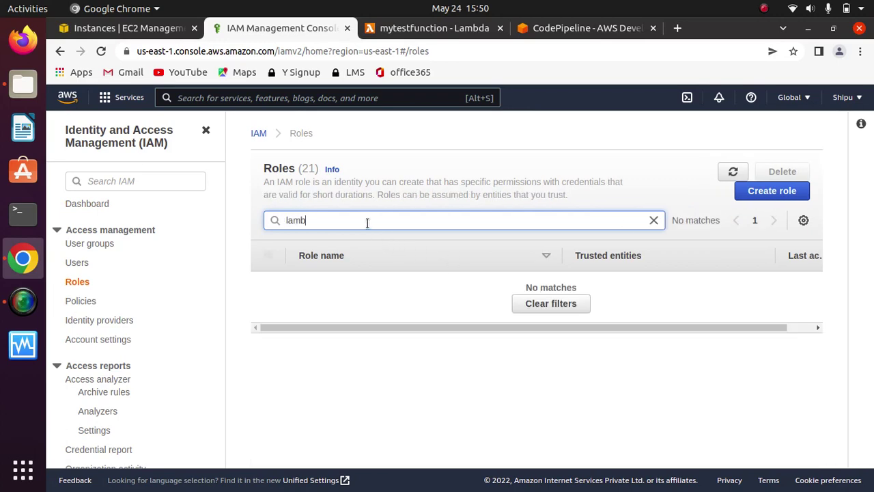
text(da)
key(BackSpace)
key(BackSpace)
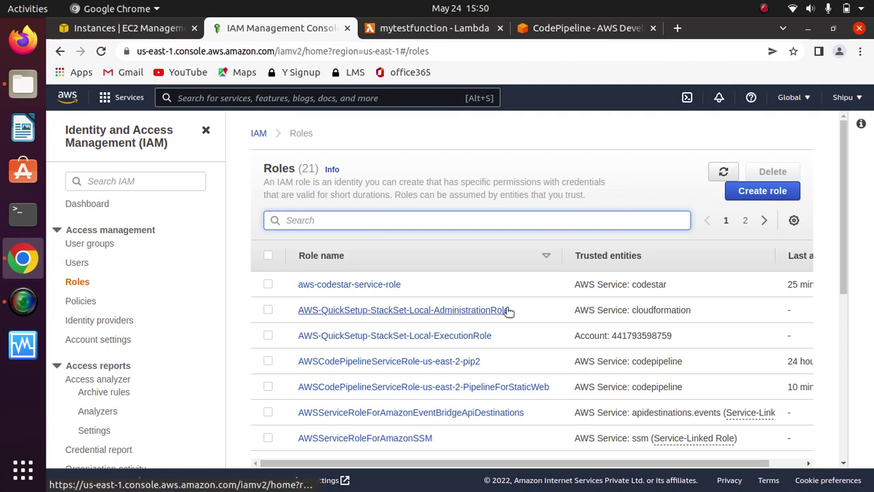
click(100, 51)
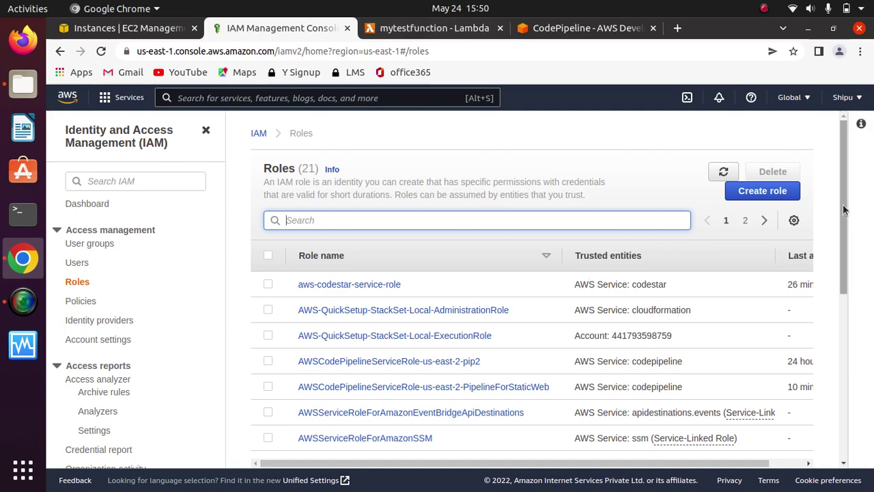
Open the role mytestfunction-role-nm2tv8bm and start creating an inline policy for it in JSON form
drag(845, 220, 826, 396)
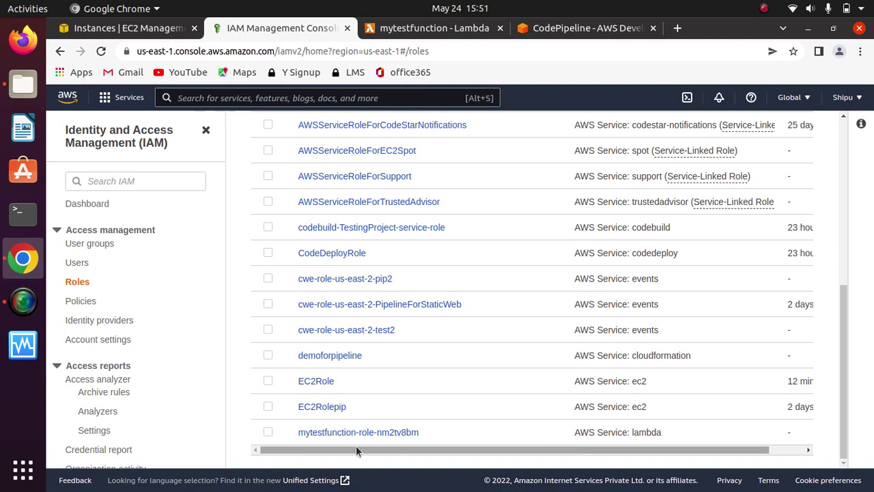
click(333, 433)
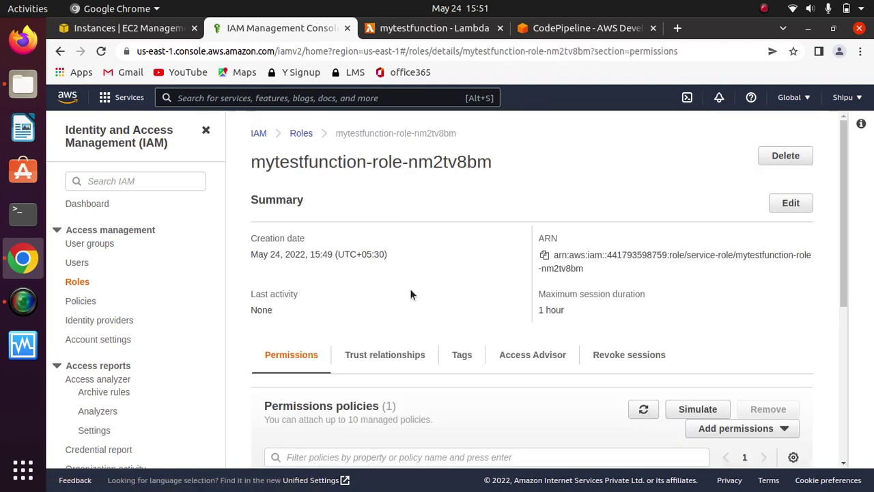
drag(844, 243, 839, 364)
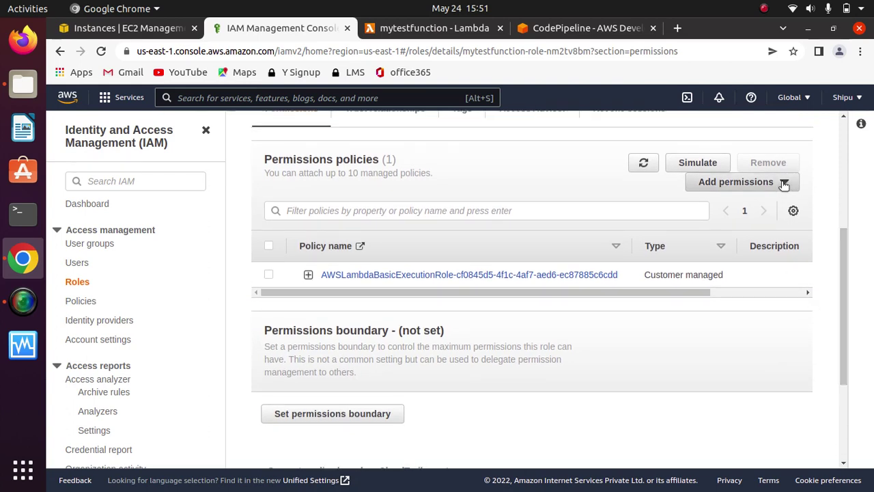
click(780, 182)
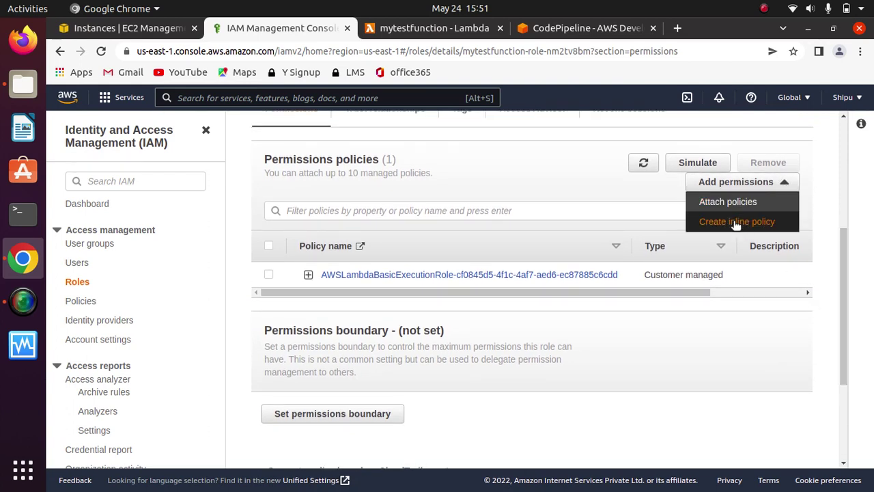
click(731, 222)
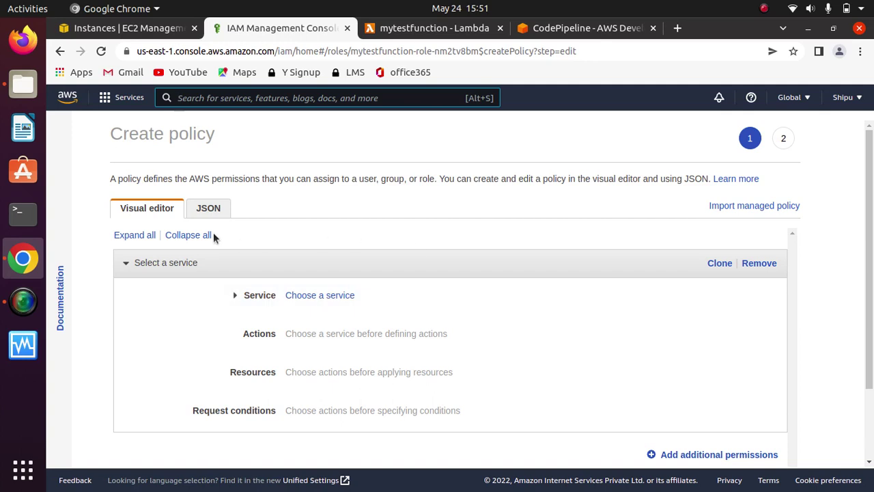
click(204, 210)
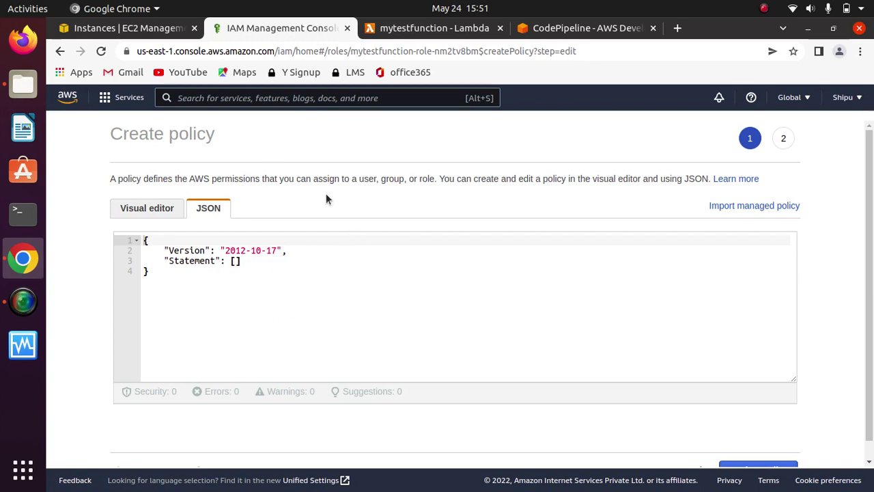
Return to the mytestfunction page and open the What is Lambda? documentation from its function configuration help
click(569, 29)
click(412, 29)
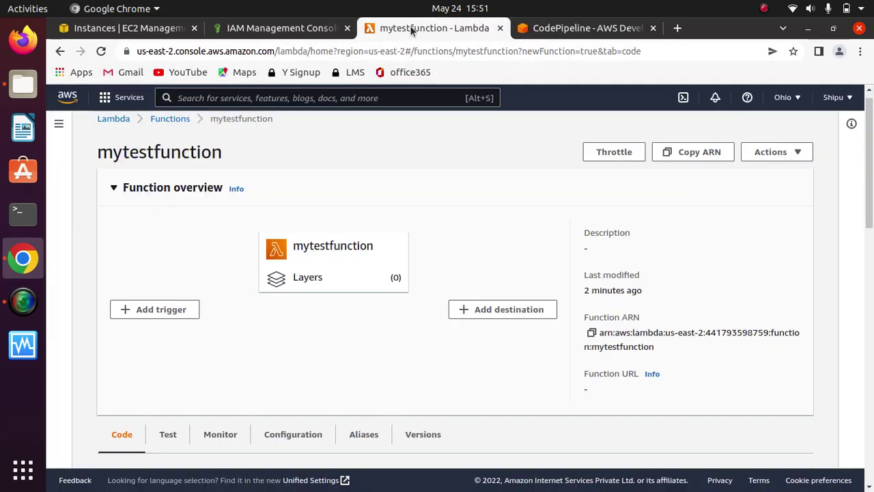
click(851, 123)
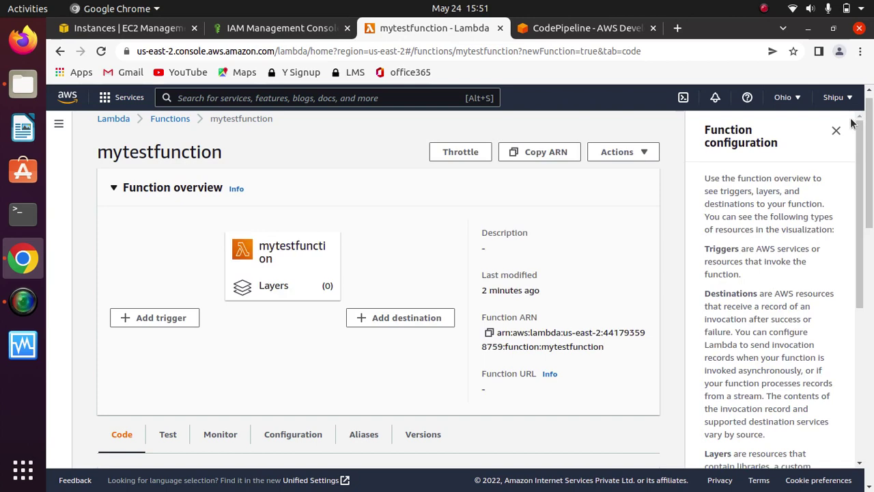
drag(859, 187, 827, 335)
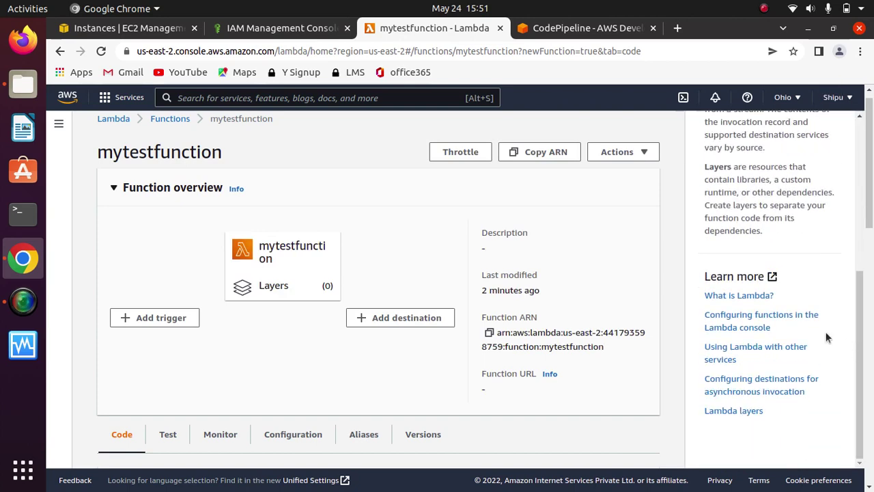
click(738, 297)
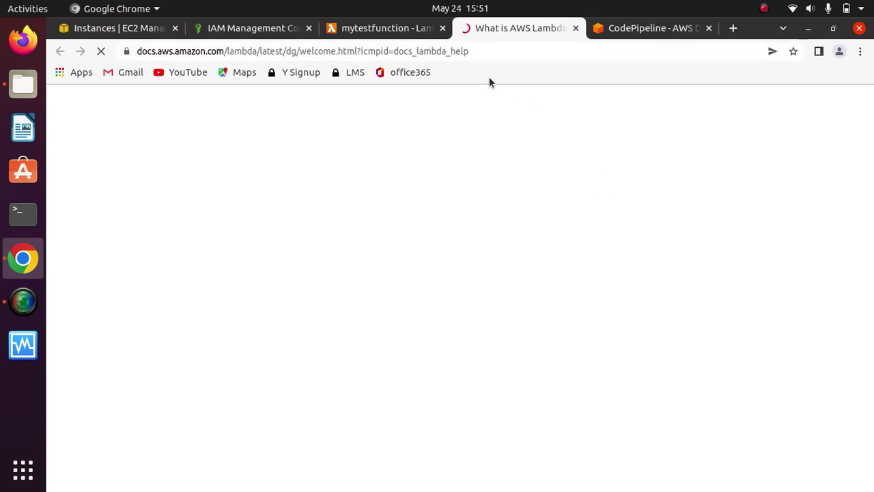
Search the AWS documentation for codepipeline, beyond the Lambda guide, and open What is AWS CodePipeline?
click(232, 112)
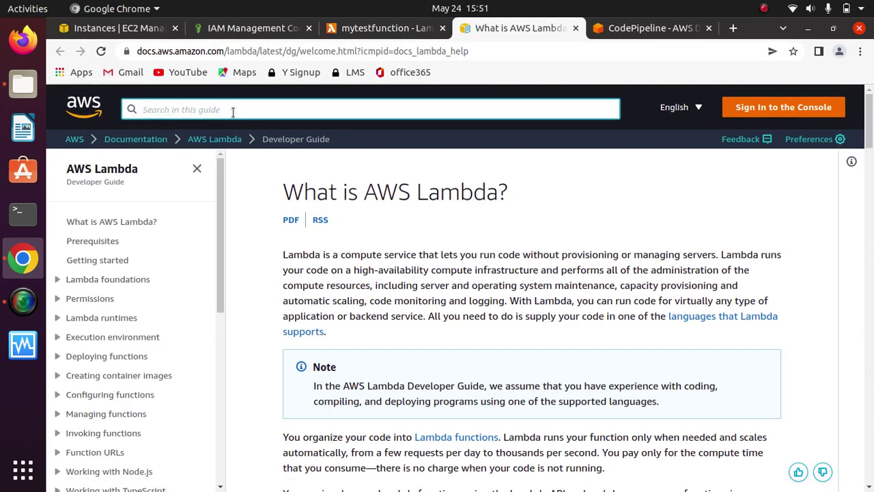
text(codep)
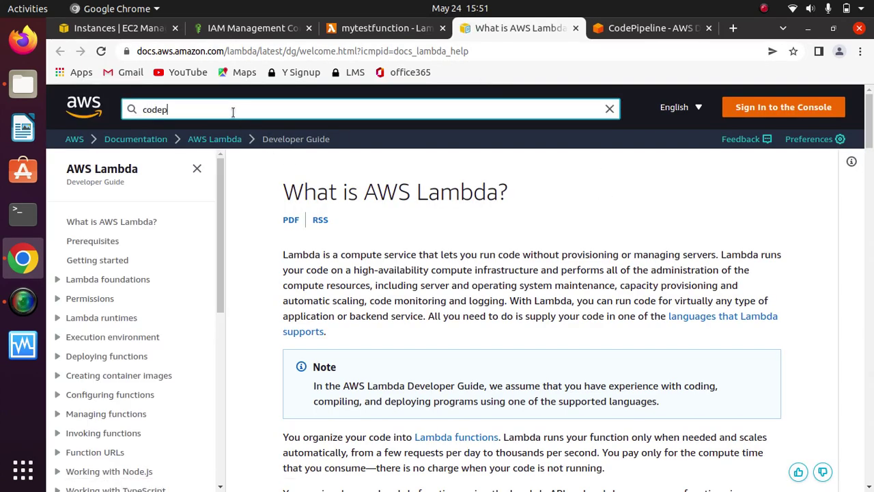
text(ipeline)
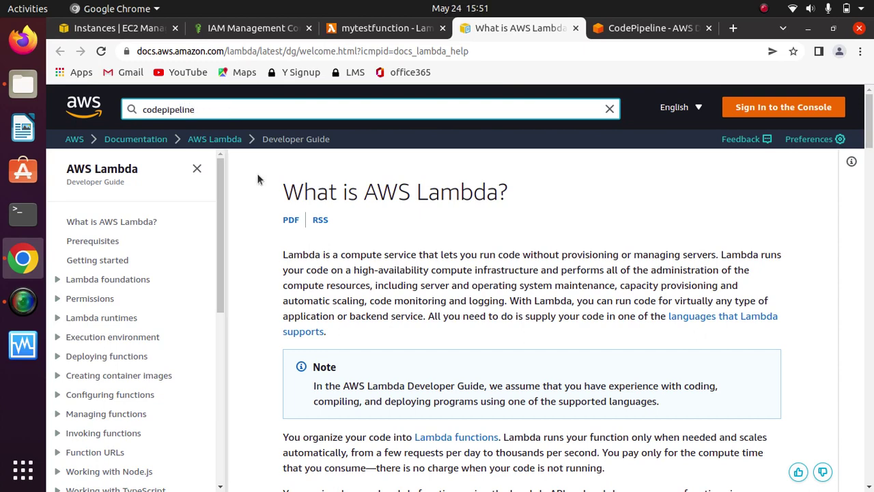
key(Return)
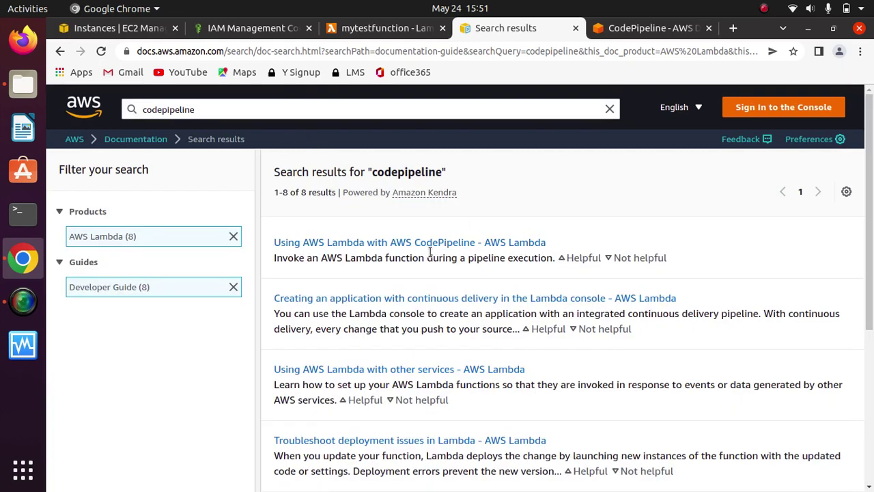
click(253, 110)
key(Return)
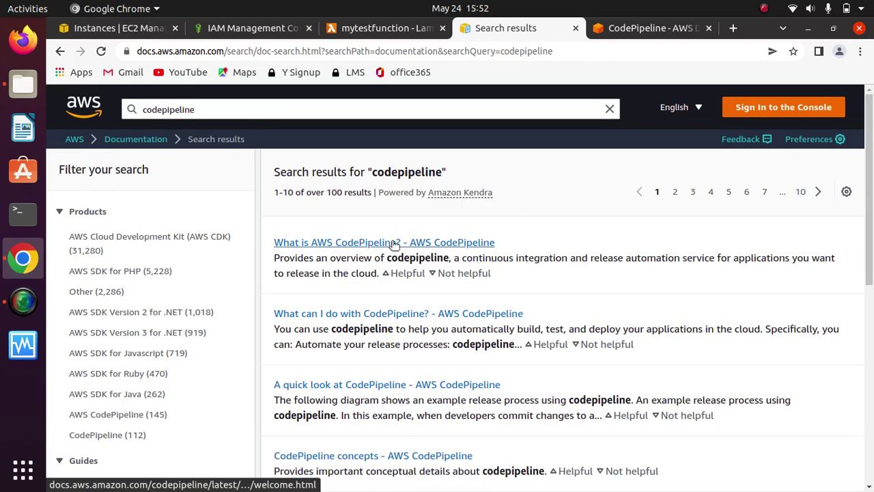
click(395, 243)
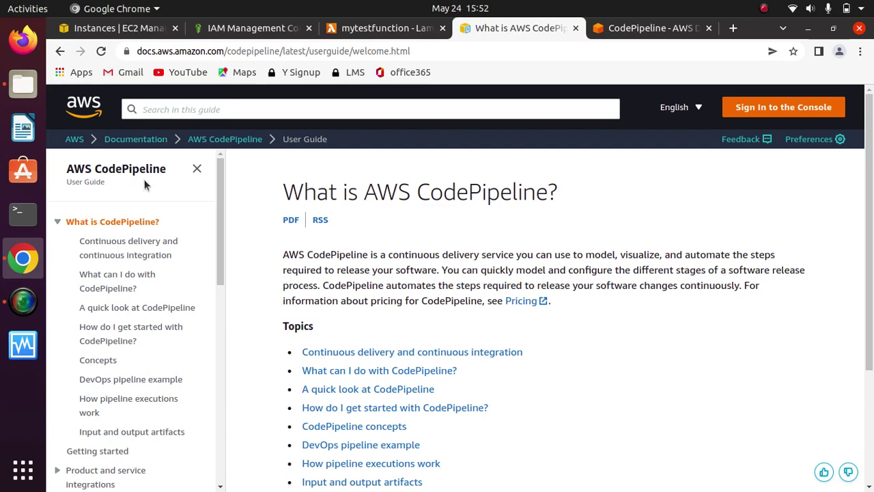
Open the topic Invoke a Lambda function in a pipeline under Working with actions in the CodePipeline user guide
drag(218, 236, 226, 334)
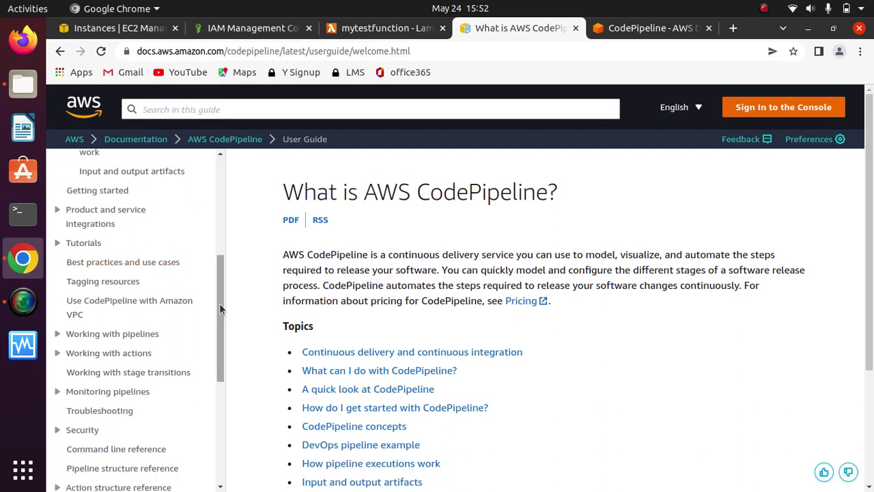
drag(219, 303, 220, 343)
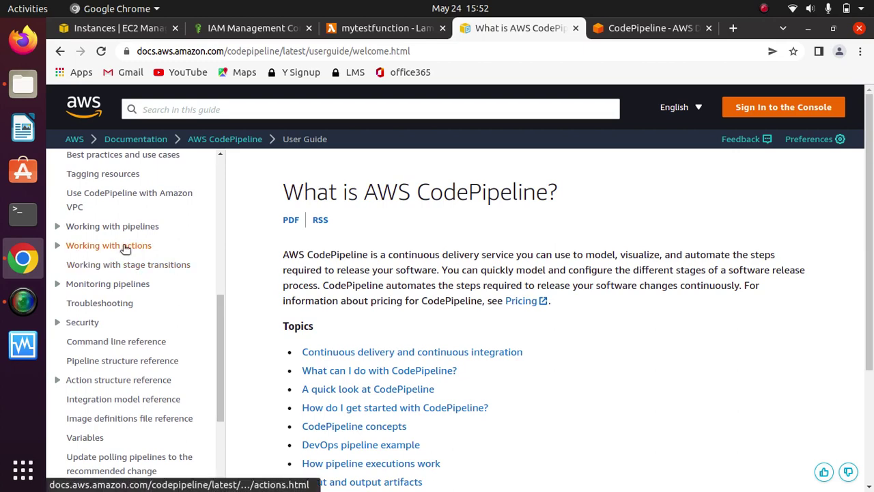
click(58, 245)
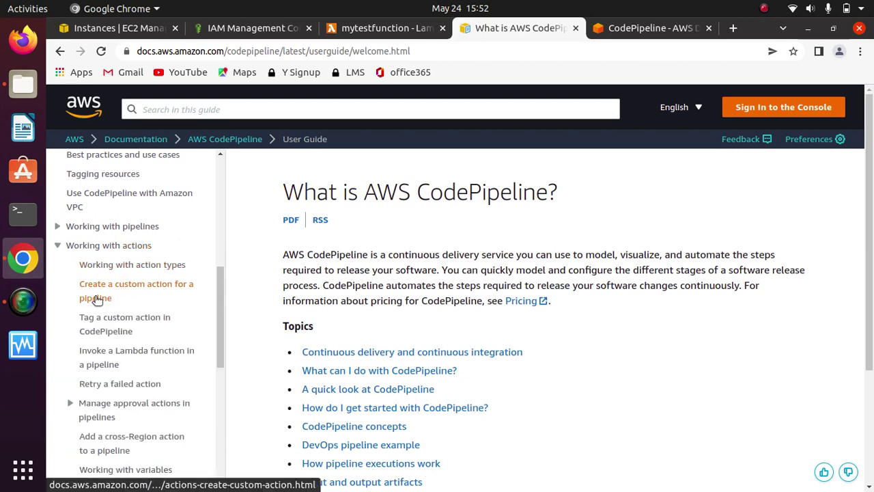
drag(216, 292, 220, 321)
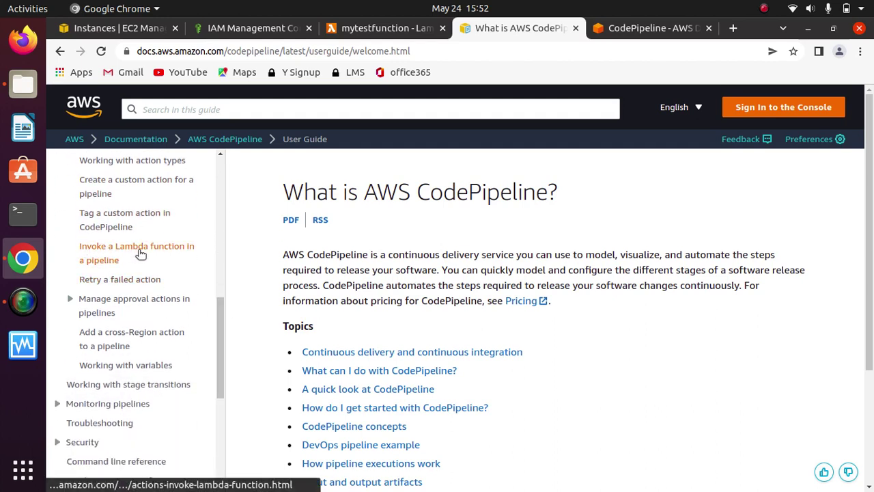
click(99, 253)
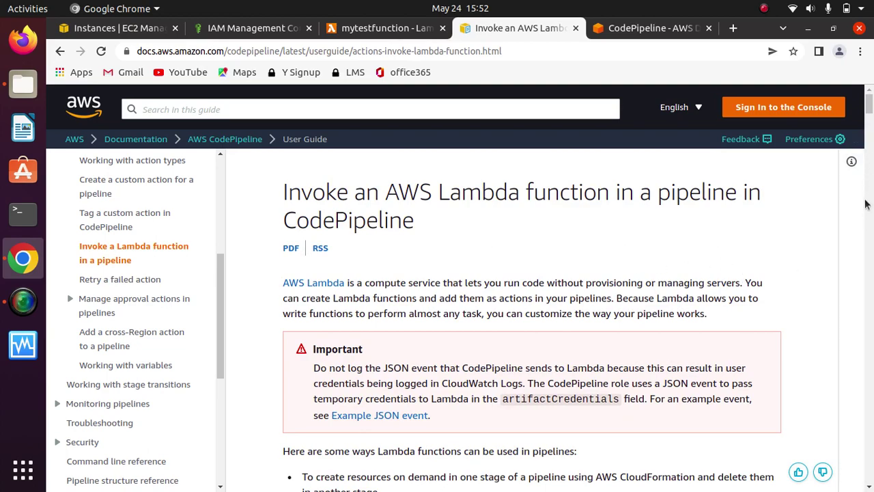
Examine the topic list and the Create a pipeline and Create the Lambda function sections of the Lambda invocation guide
drag(868, 487, 868, 488)
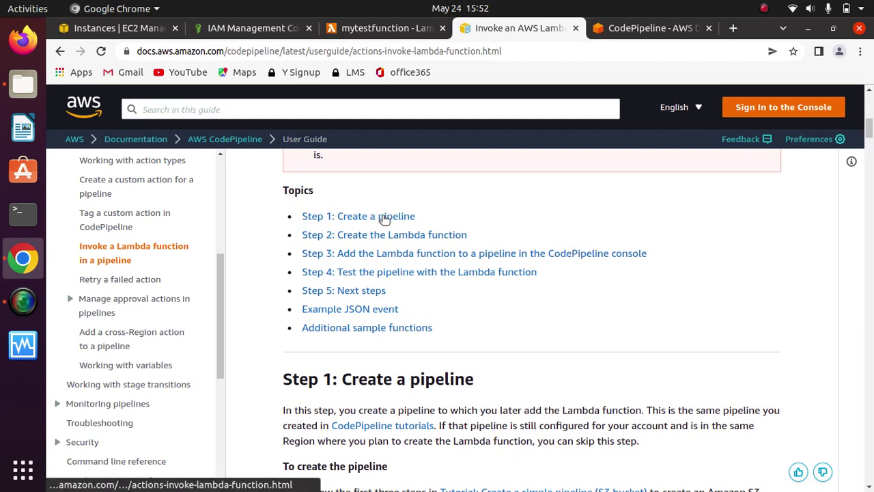
drag(434, 215, 292, 217)
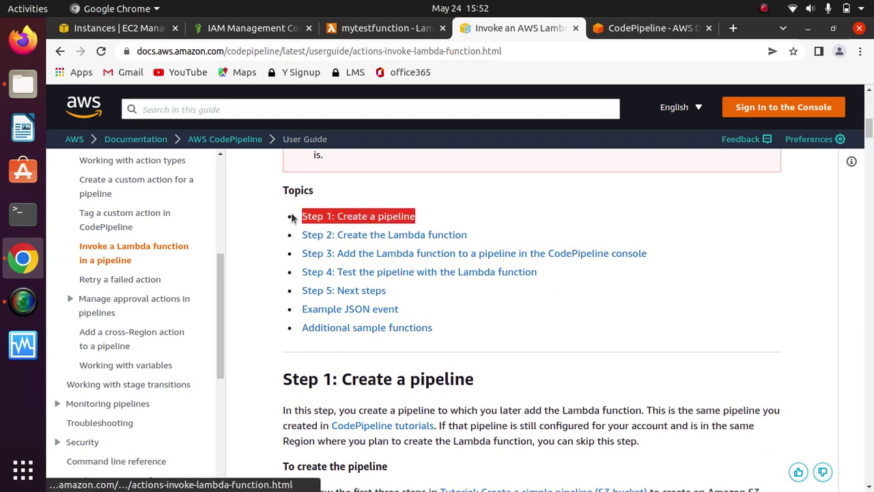
click(457, 209)
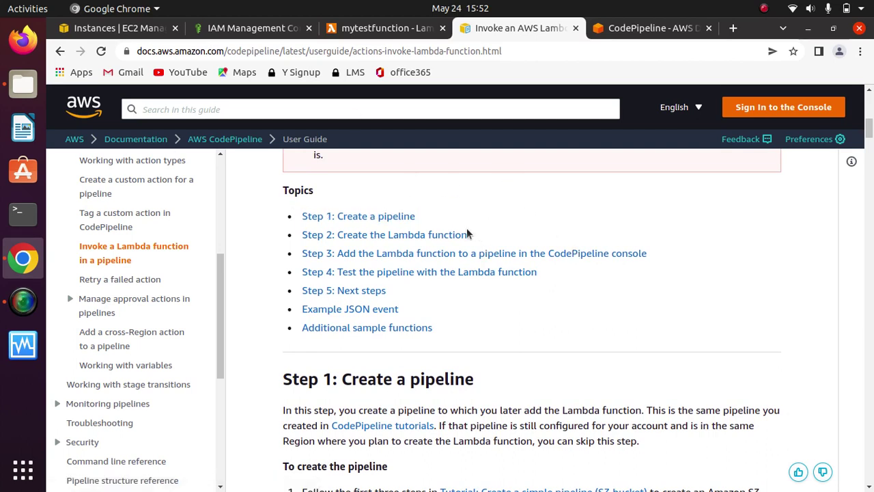
drag(467, 234, 335, 234)
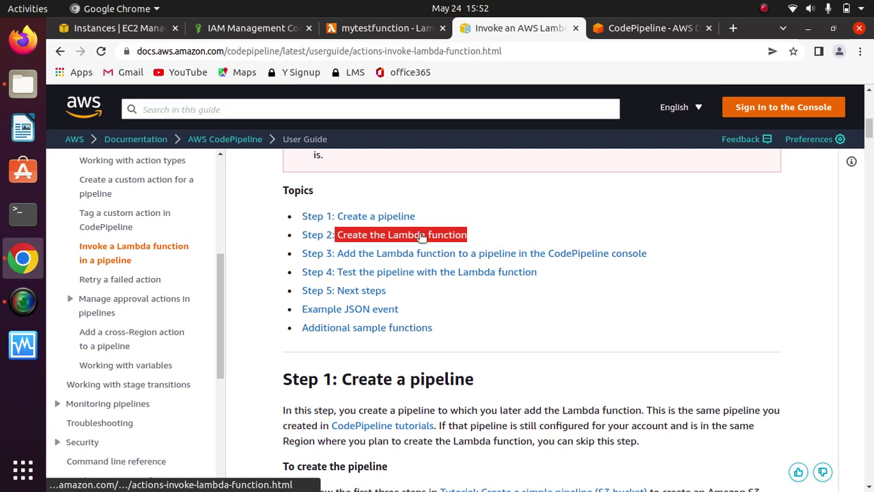
click(662, 254)
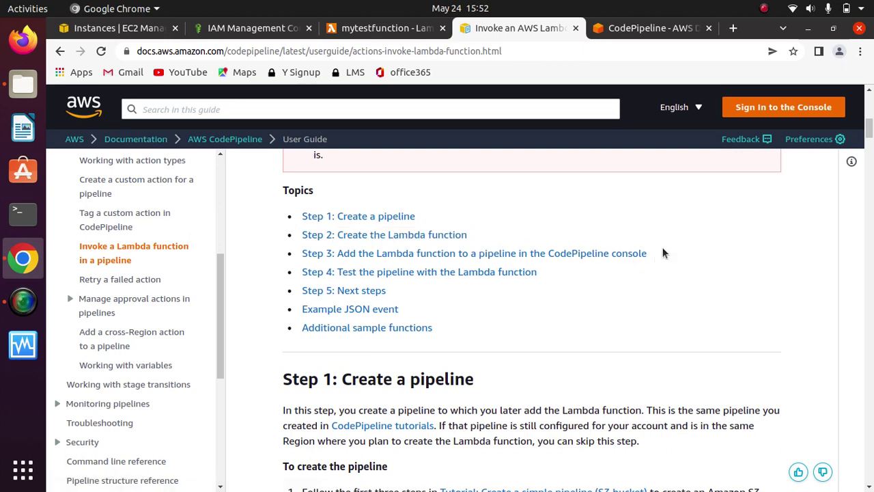
right_click(663, 253)
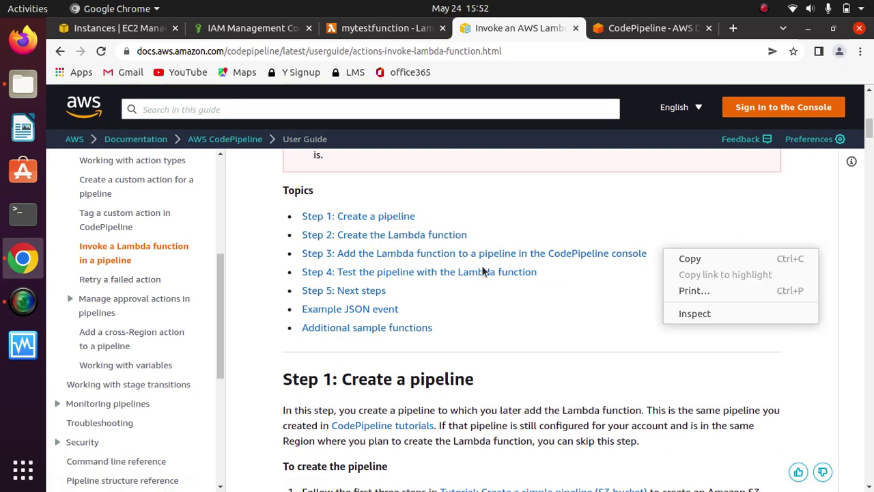
click(605, 312)
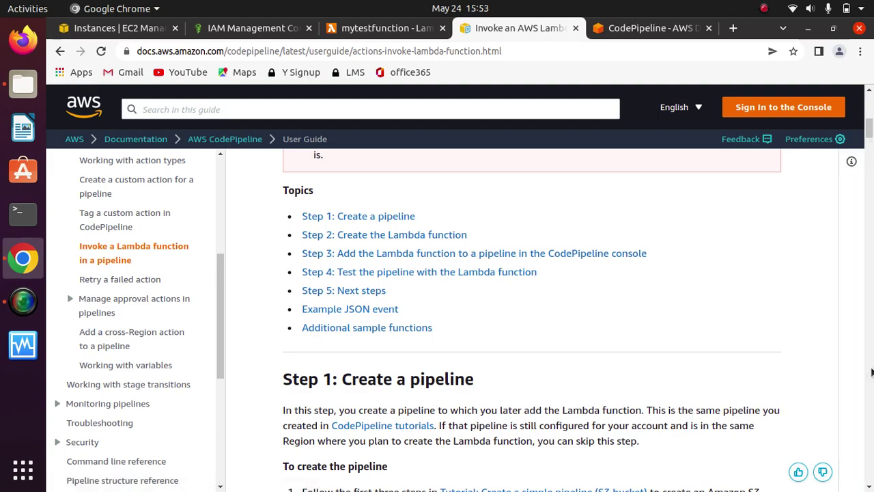
scroll(531, 321, down, 5)
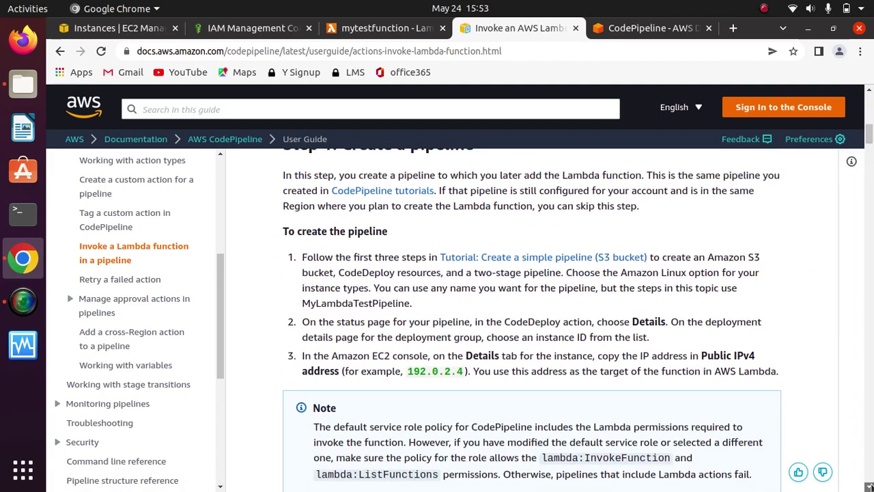
scroll(531, 321, down, 5)
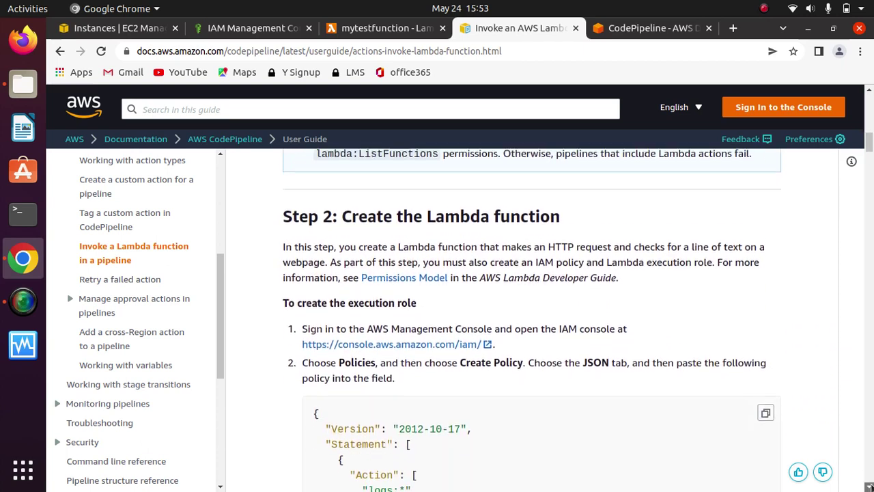
drag(565, 177, 344, 174)
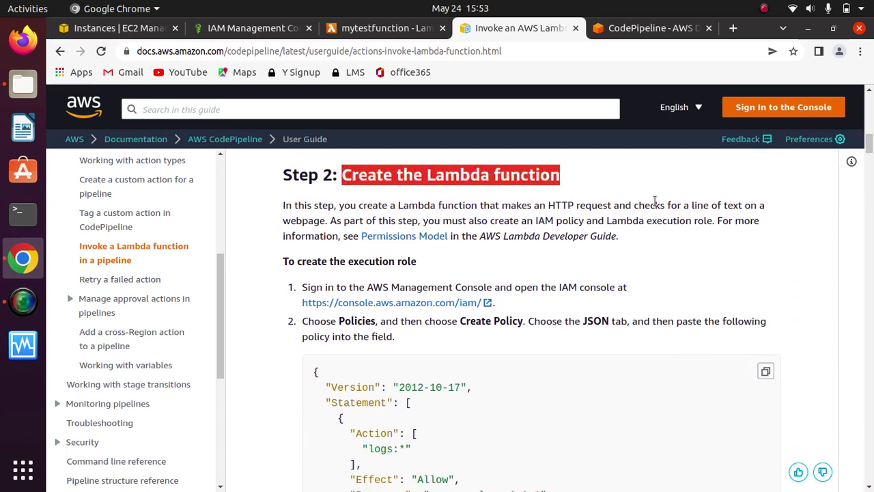
click(764, 278)
Copy the execution role's JSON policy with the logs and codepipeline PutJobSuccessResult and PutJobFailureResult actions from Step 2 of the guide
drag(870, 485, 870, 485)
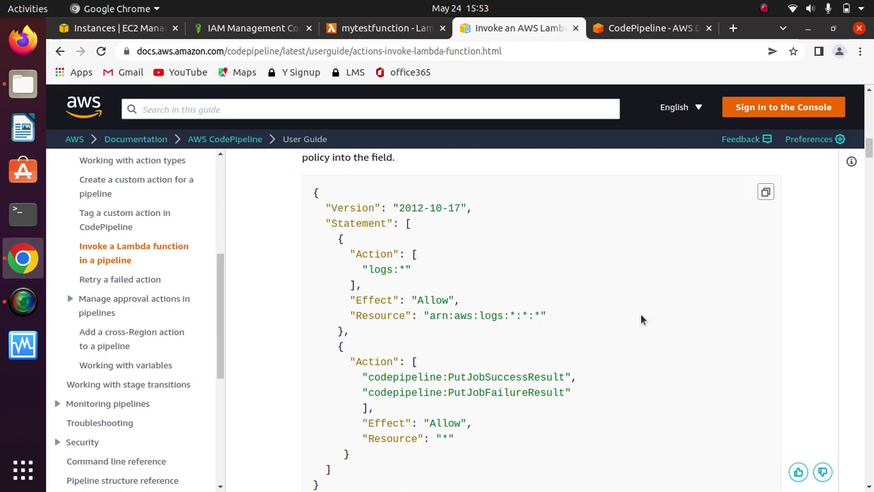
click(764, 195)
mouse_move(365, 378)
mouse_down()
mouse_move(400, 377)
mouse_move(315, 373)
mouse_move(566, 377)
mouse_move(381, 378)
mouse_move(372, 389)
mouse_up()
click(581, 381)
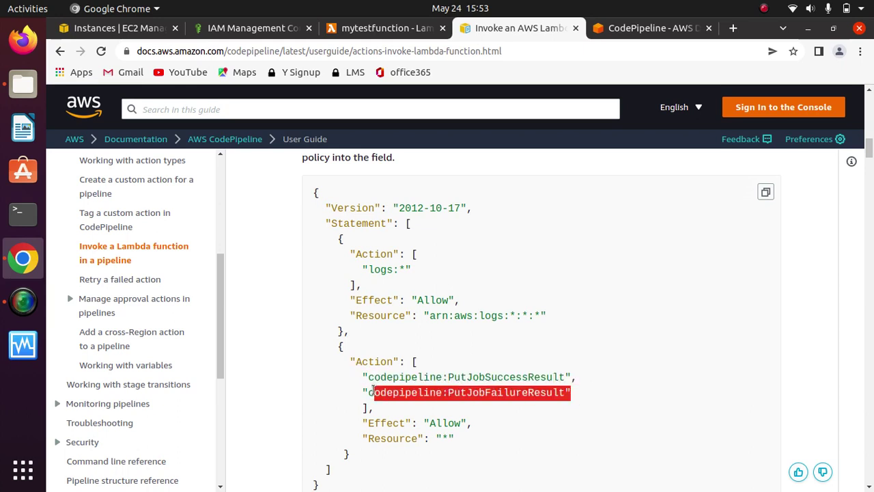
double_click(465, 375)
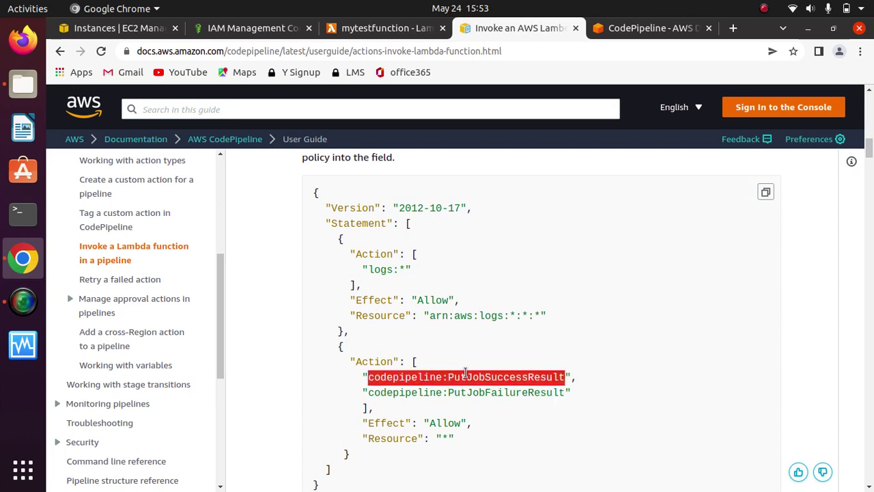
double_click(505, 392)
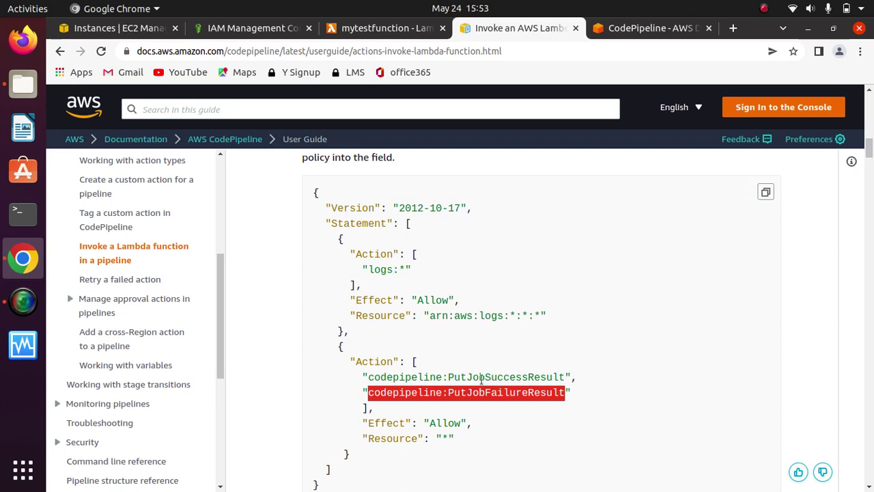
double_click(481, 377)
double_click(502, 391)
scroll(869, 478, down, 4)
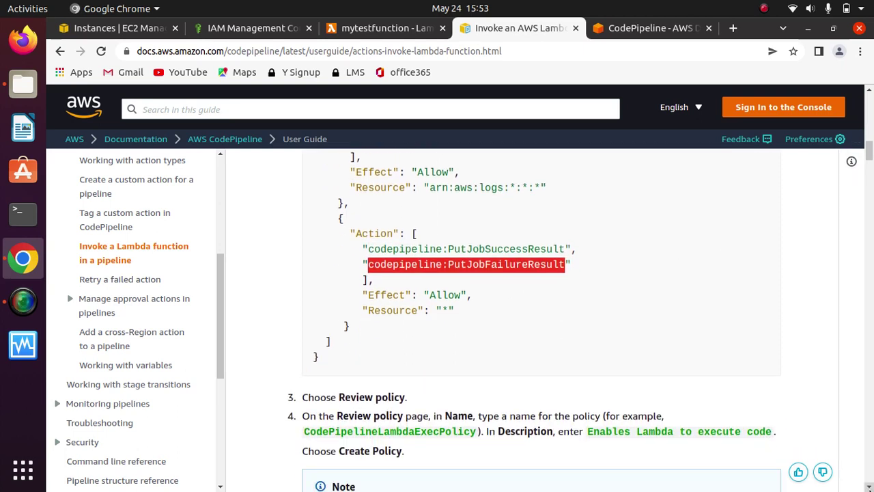
drag(870, 158, 870, 153)
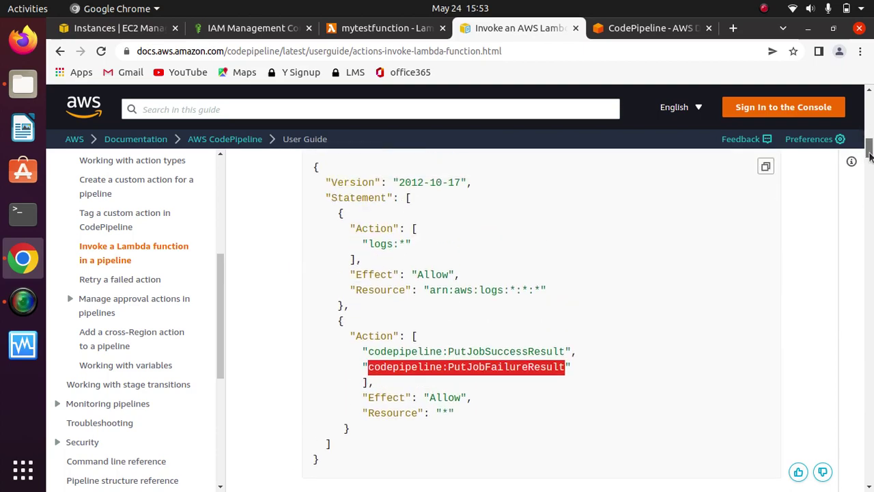
click(766, 168)
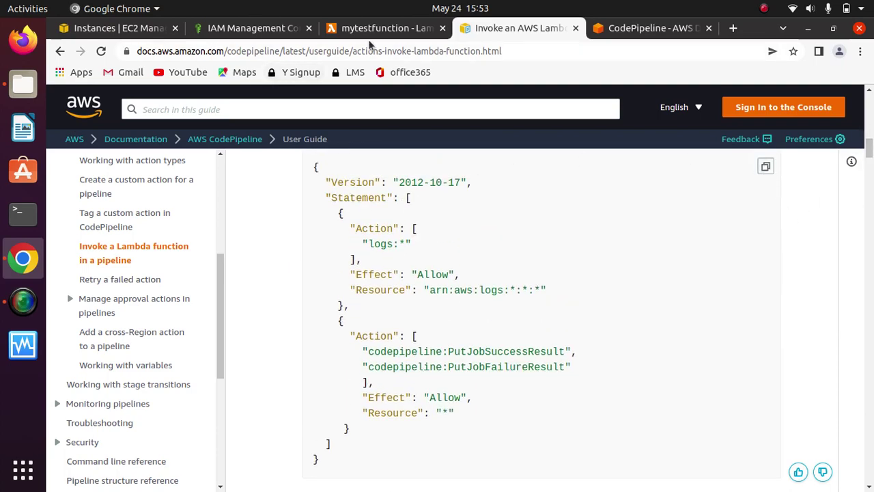
Return to the role's inline policy in IAM and replace its default JSON with the policy copied from the documentation
click(349, 36)
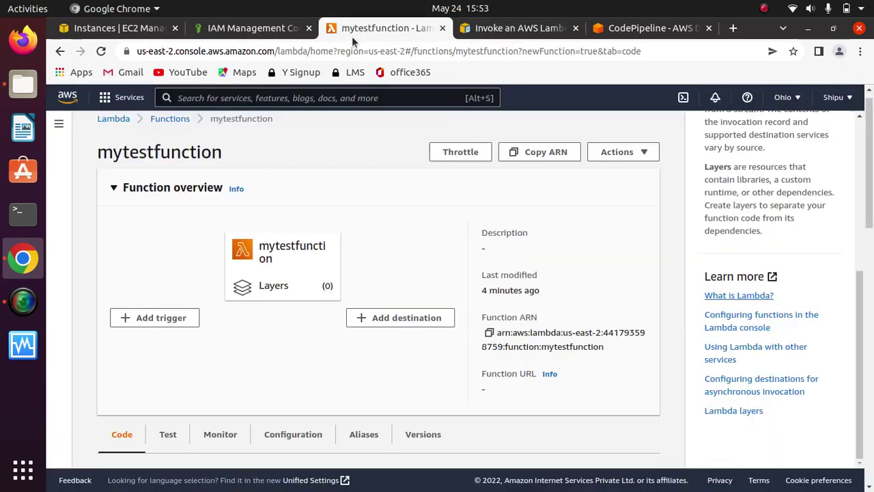
click(251, 28)
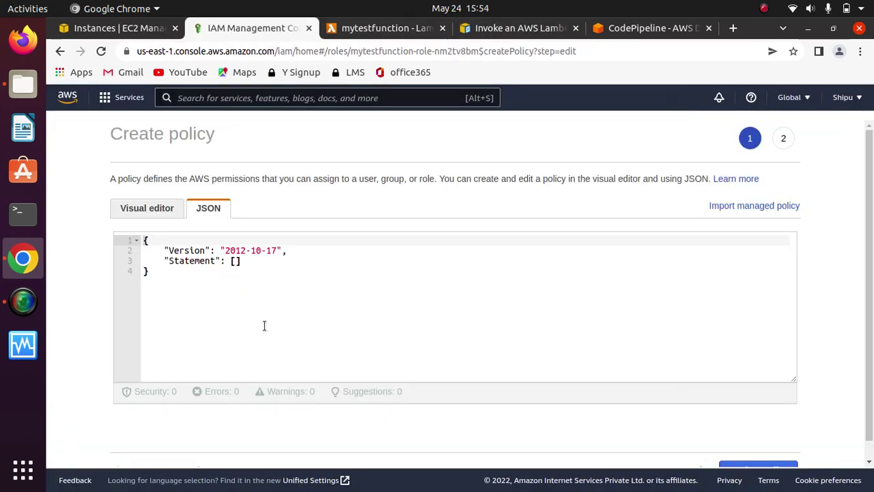
drag(219, 279, 134, 240)
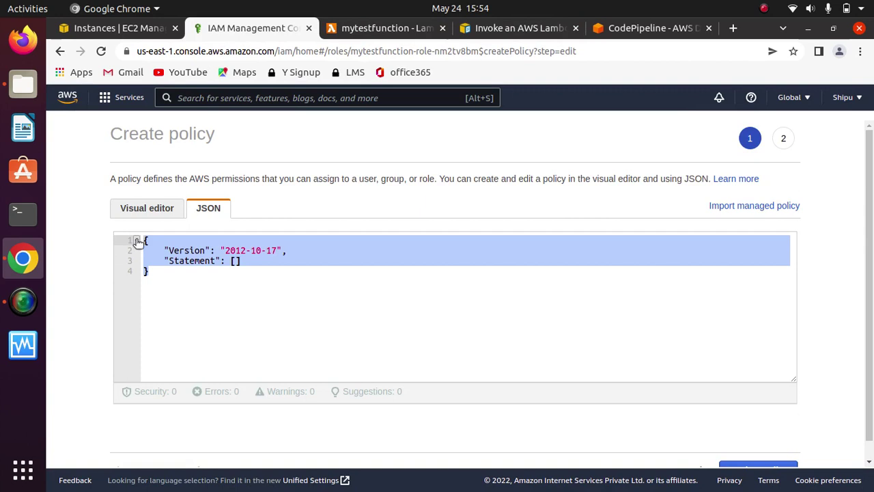
key(BackSpace)
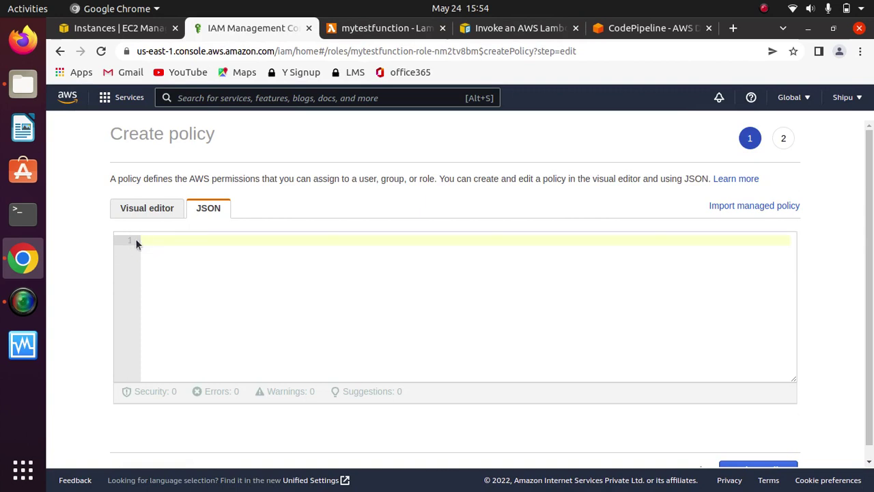
key(ctrl+v)
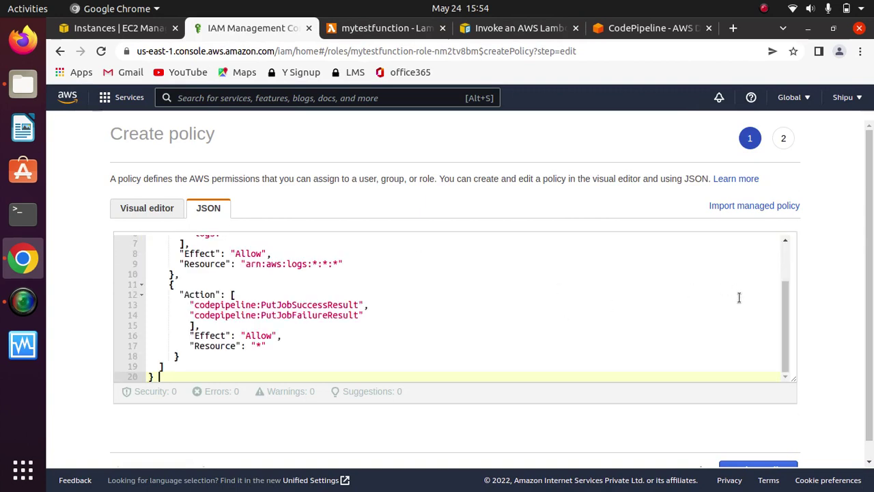
drag(787, 332, 782, 358)
Proceed to the policy review, name the inline policy testfunction, create it, and check the role's permissions policies
scroll(862, 301, down, 1)
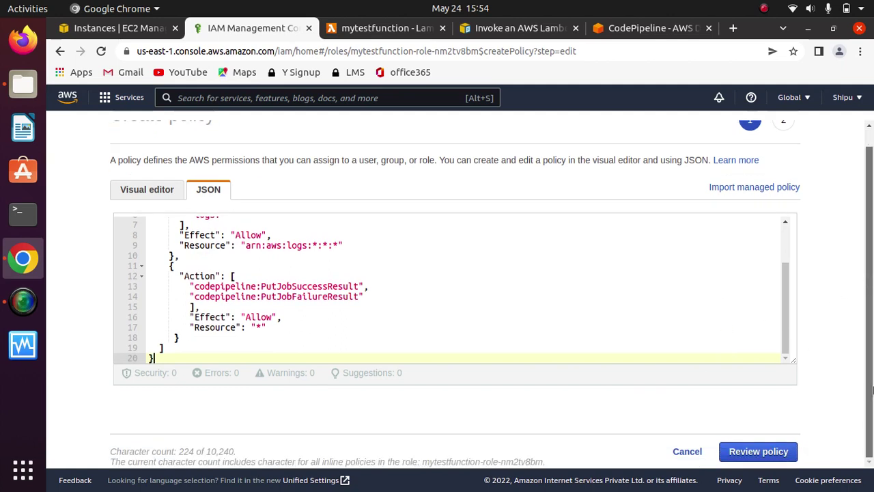
click(753, 453)
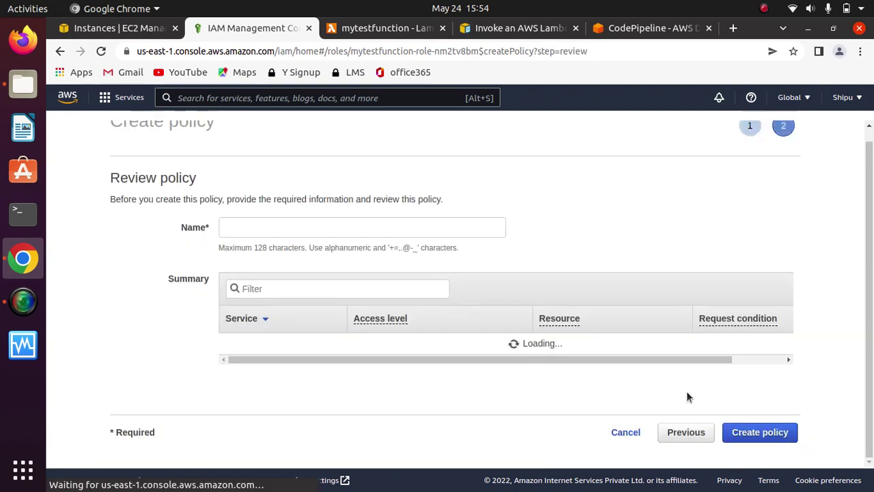
click(267, 220)
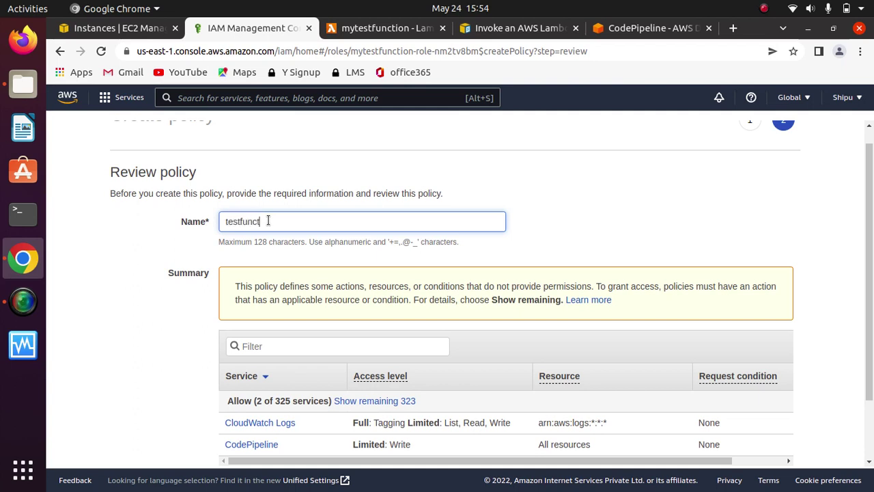
text(ion)
scroll(683, 382, down, 2)
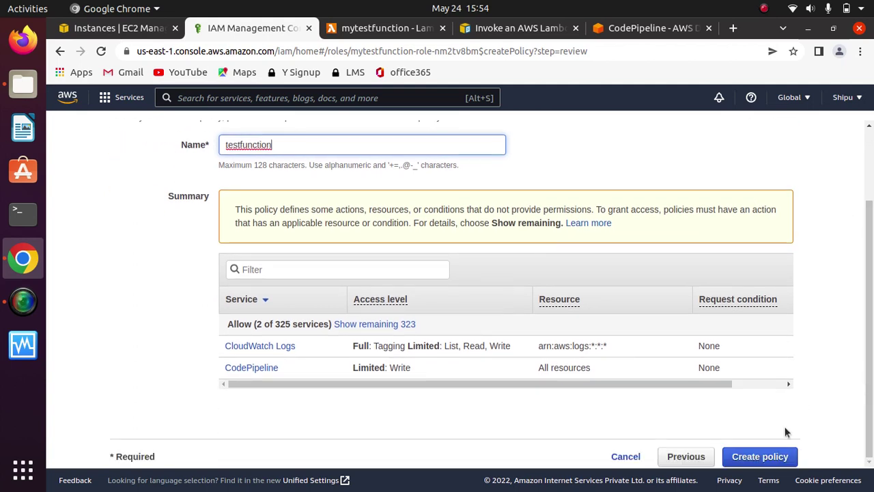
click(758, 457)
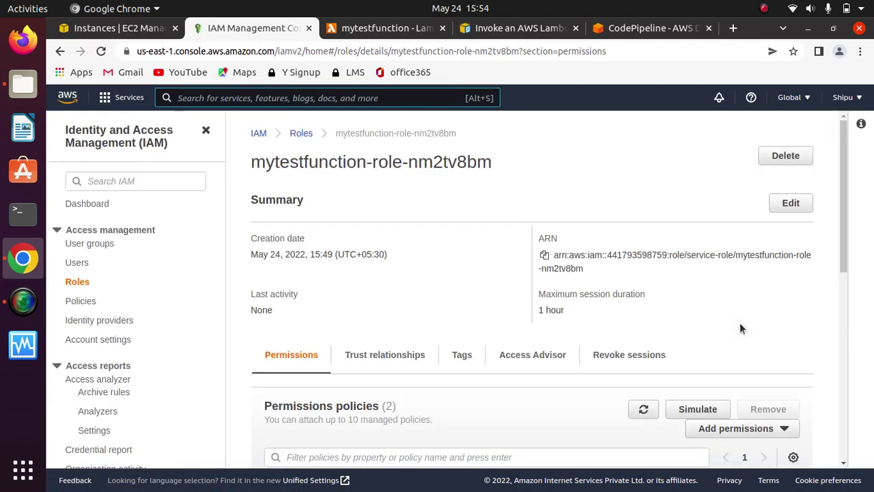
drag(843, 238, 840, 328)
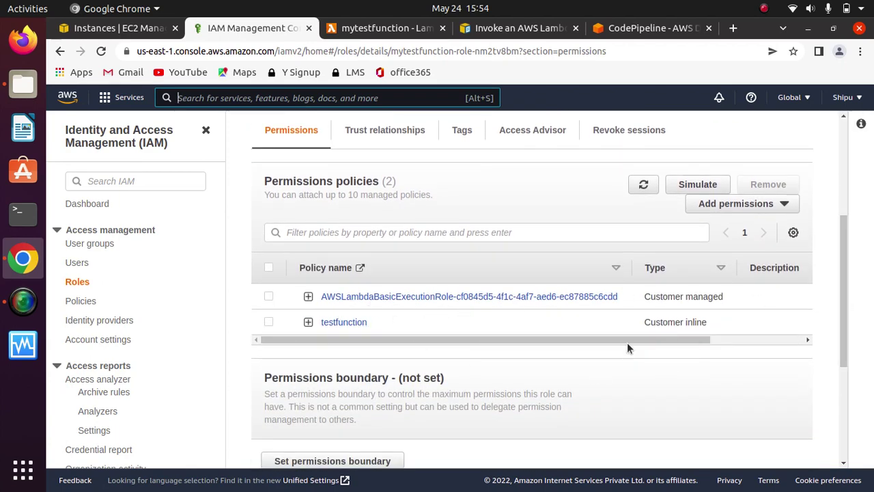
drag(845, 349, 844, 176)
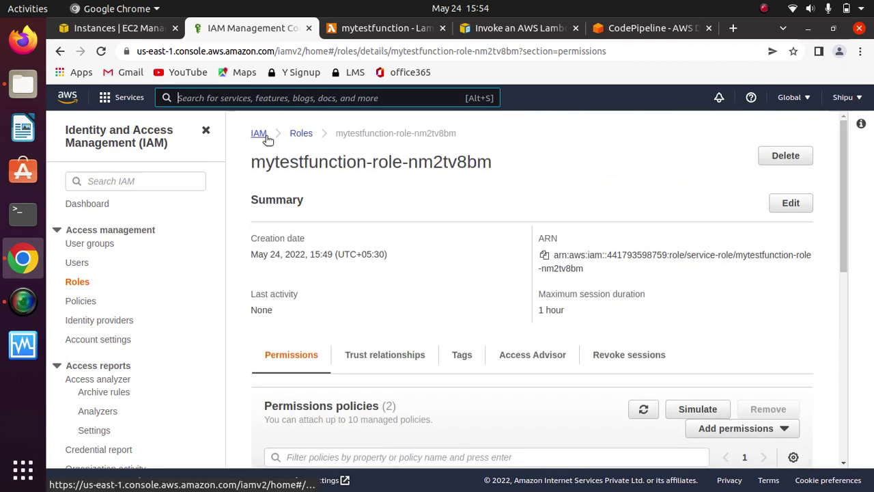
Return to the lambdaTesting action of PipelineForStaticWeb, refresh the function list and set the function name to mytestfunction
click(371, 30)
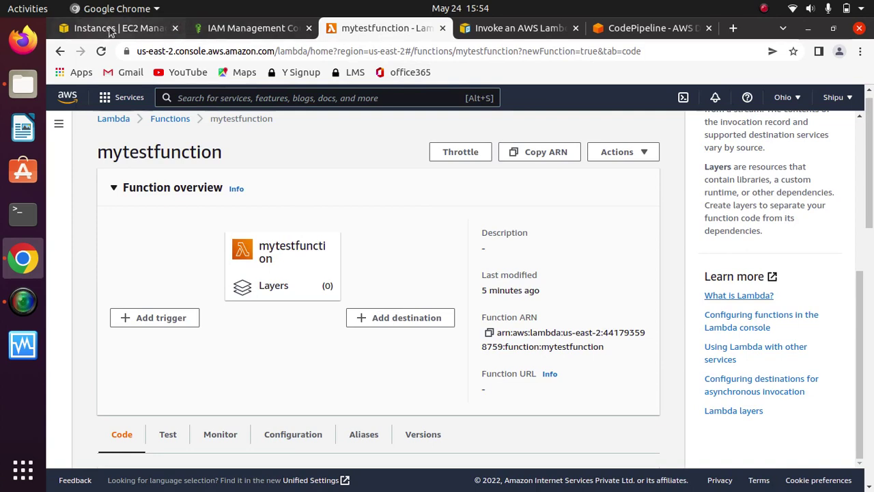
click(651, 28)
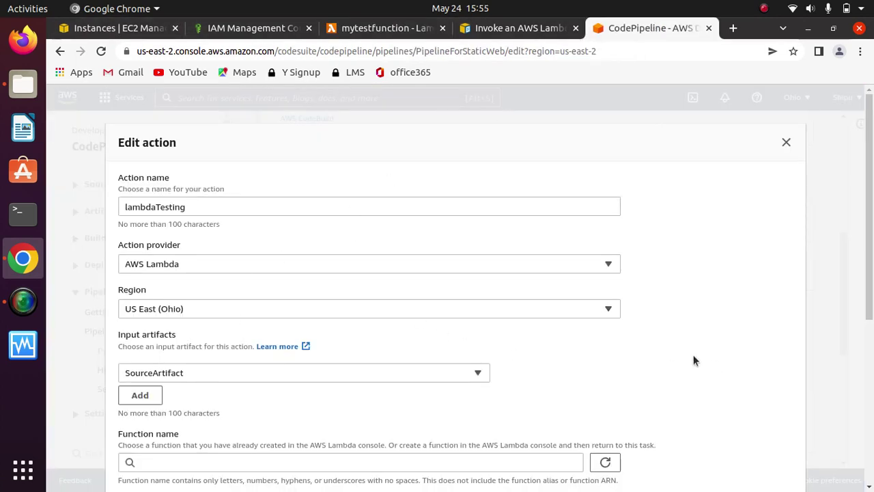
scroll(859, 362, down, 5)
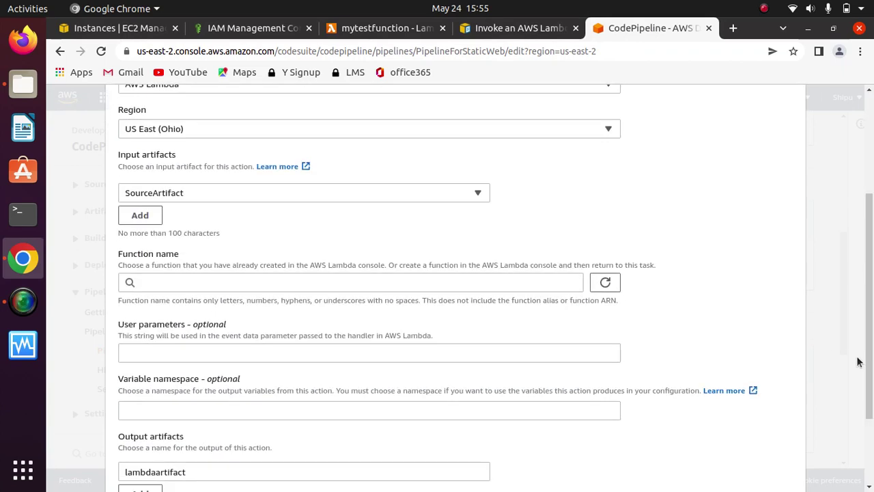
click(208, 283)
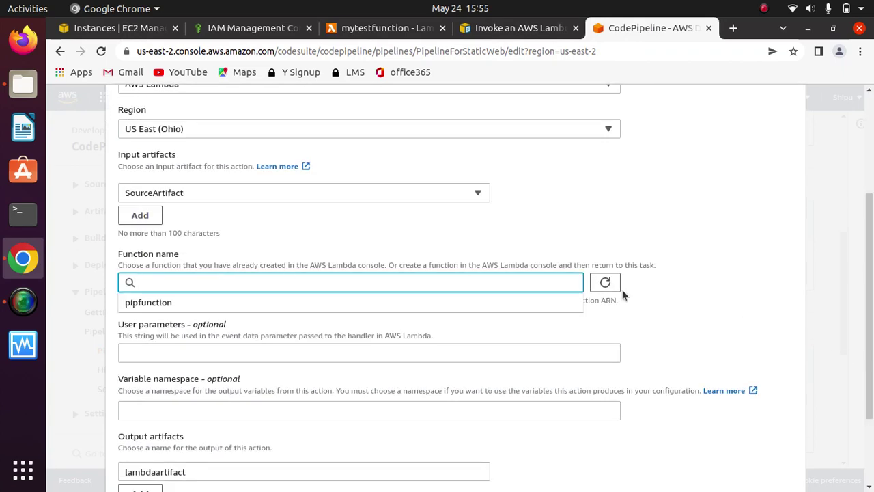
click(604, 282)
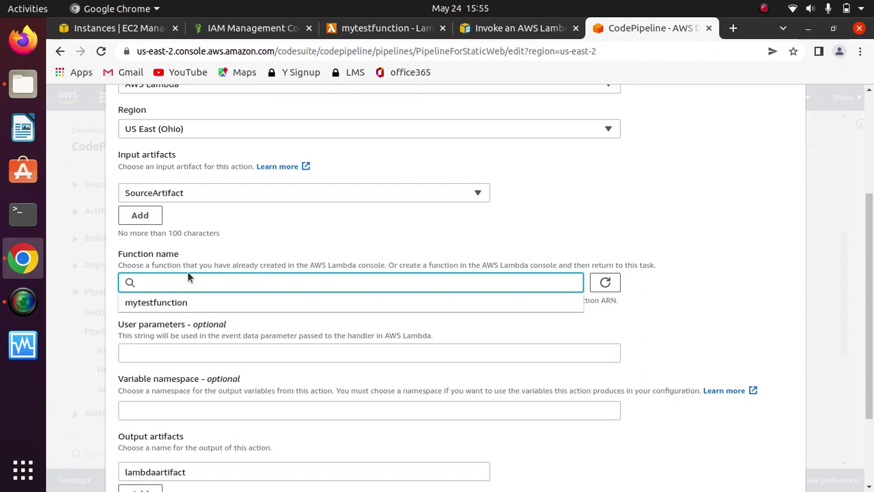
click(149, 303)
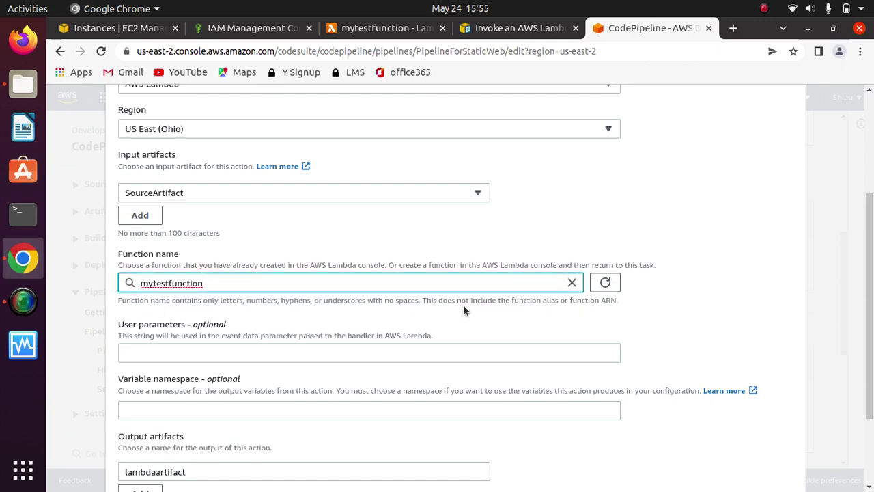
click(697, 301)
scroll(697, 300, down, 3)
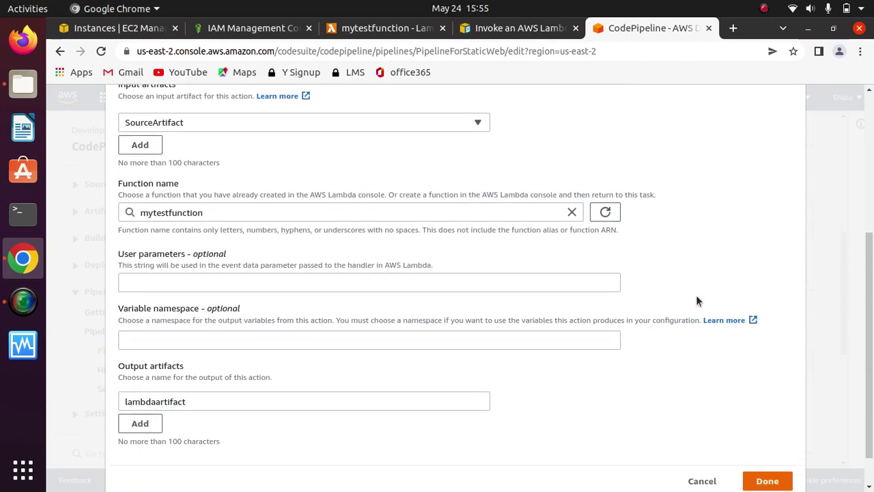
click(219, 239)
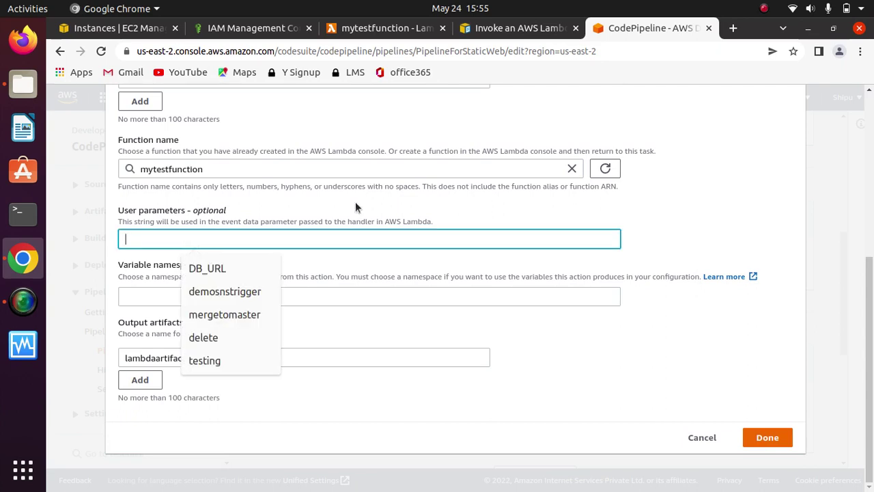
click(654, 211)
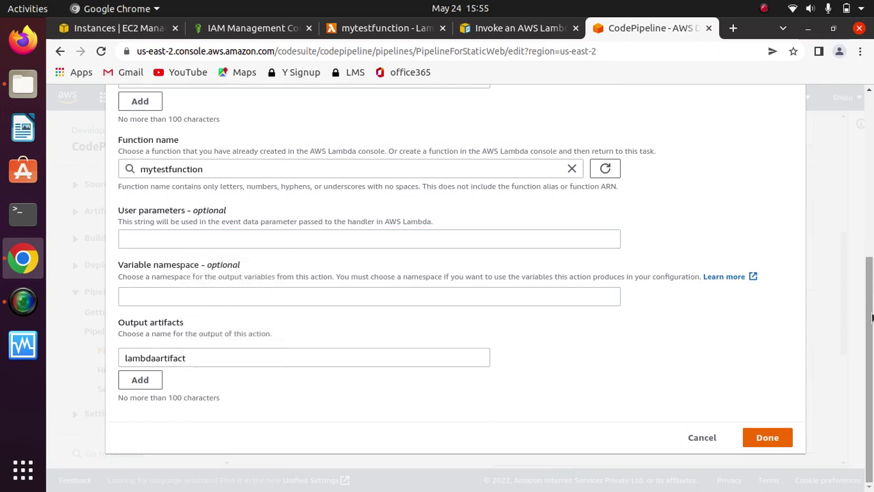
drag(872, 316, 858, 293)
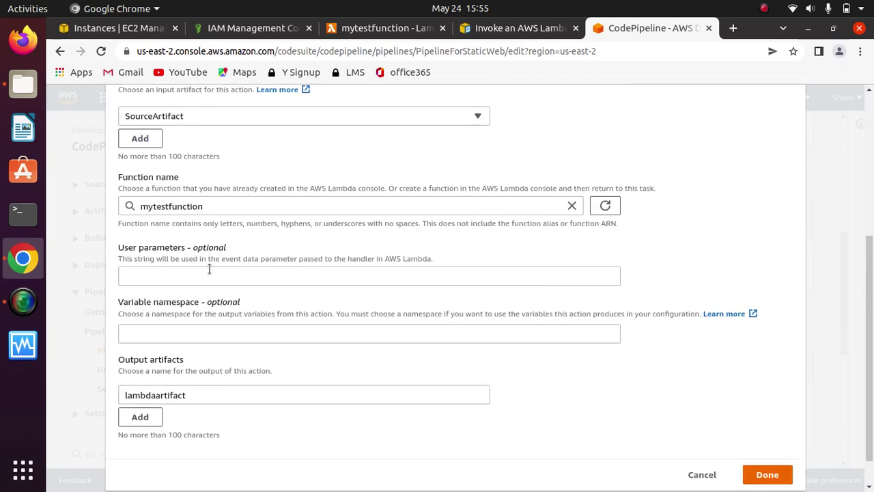
drag(207, 246, 175, 246)
click(252, 243)
click(192, 274)
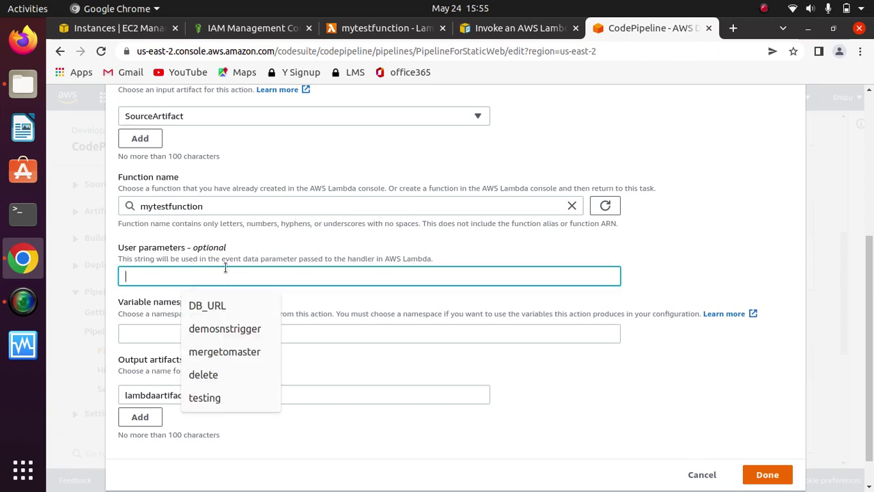
click(286, 243)
click(261, 279)
text(htt)
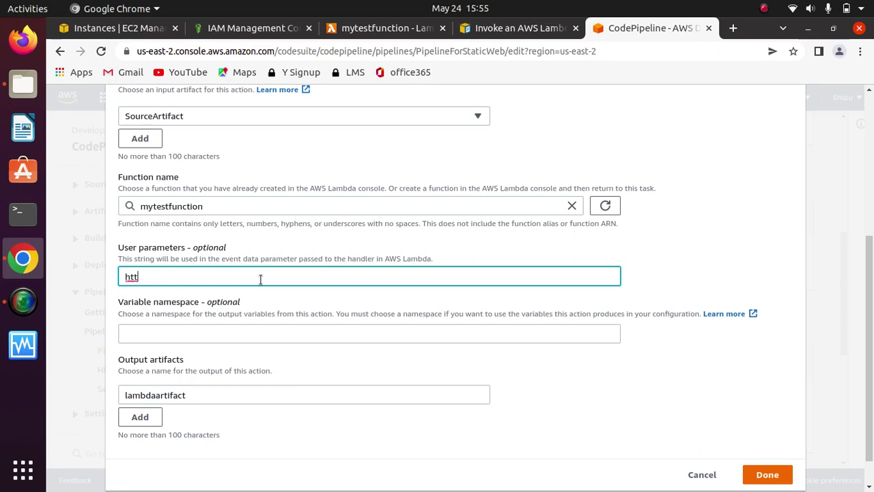
text(p://)
Go to the EC2 instances list, select only the Webserver instance and copy its public IPv4 DNS
click(165, 26)
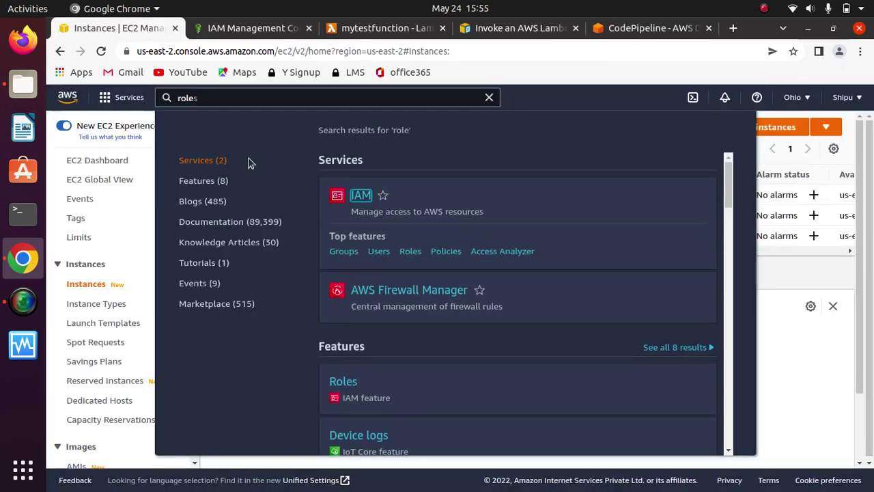
click(807, 368)
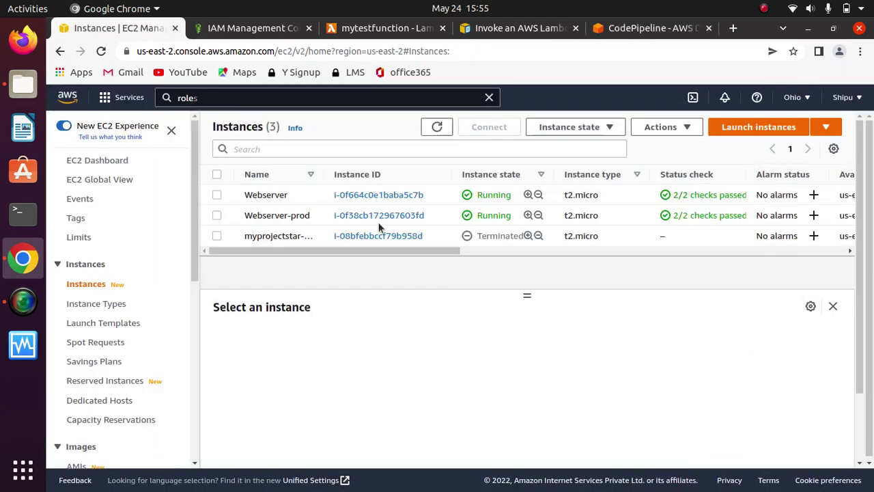
click(216, 196)
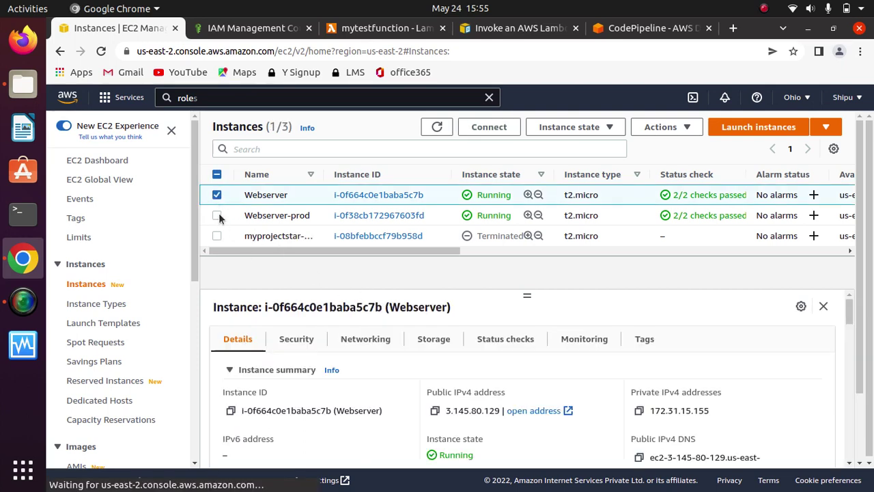
click(216, 216)
click(216, 195)
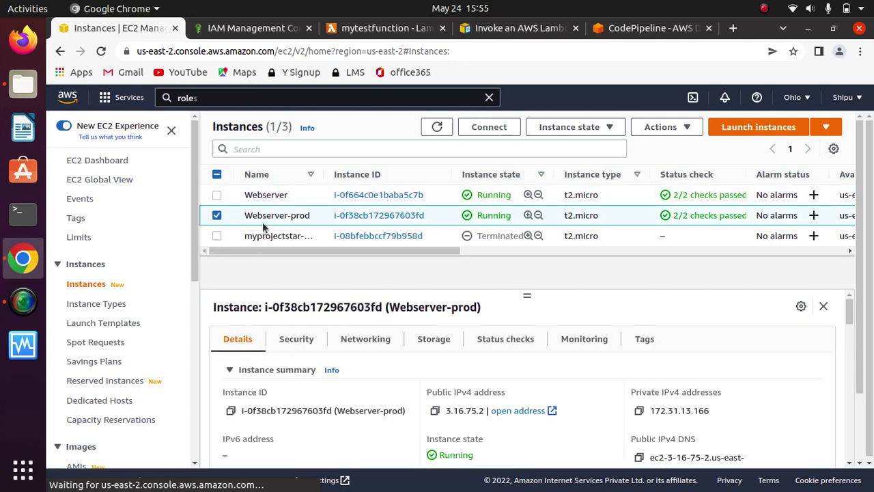
click(217, 195)
click(217, 216)
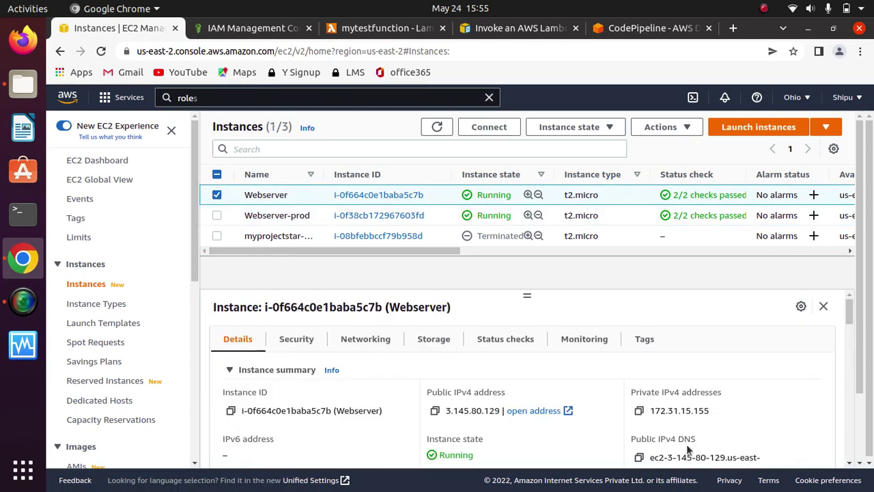
click(639, 456)
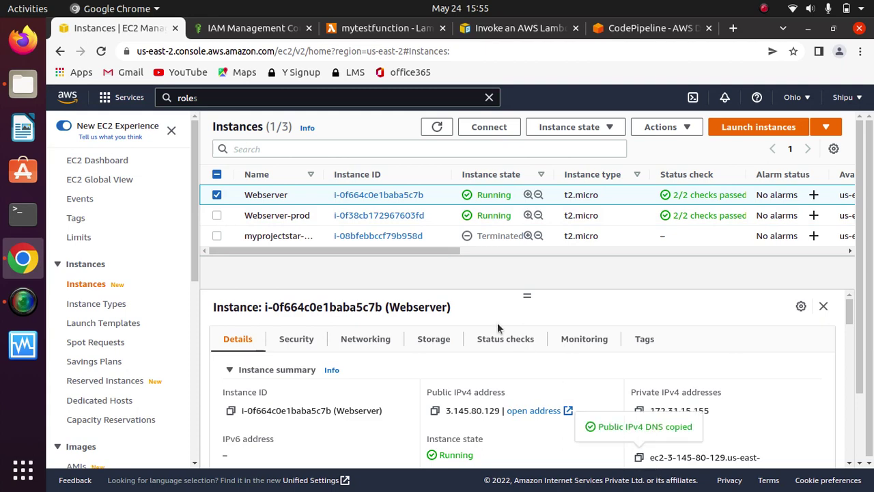
click(620, 30)
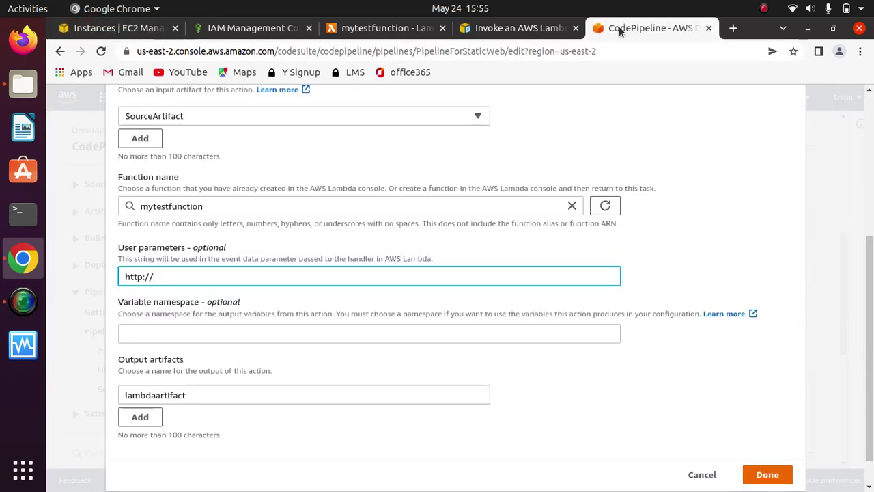
key(ctrl+v)
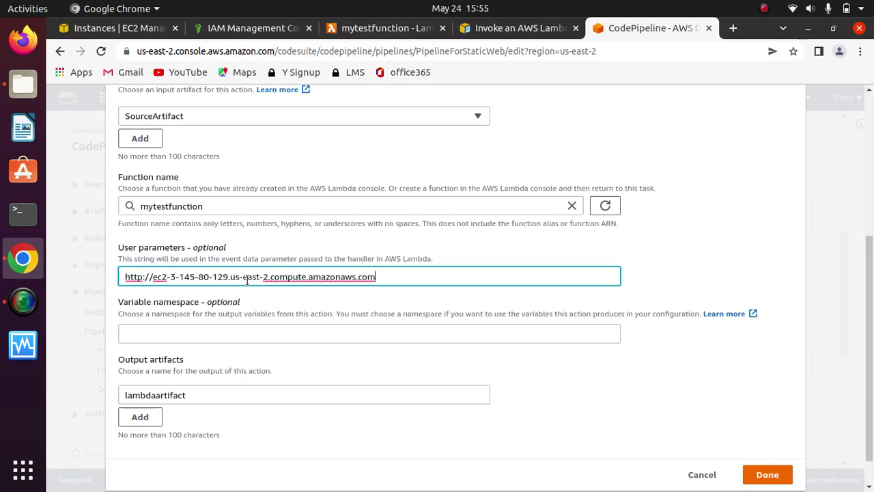
click(676, 263)
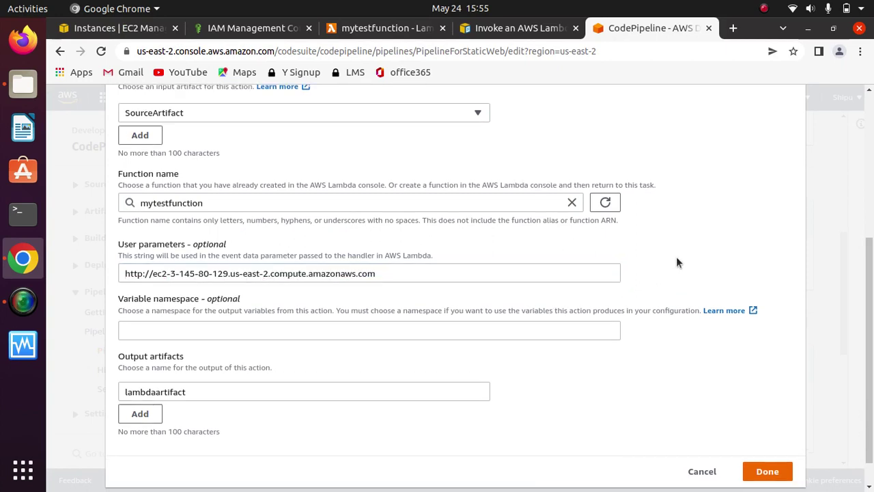
scroll(676, 263, down, 1)
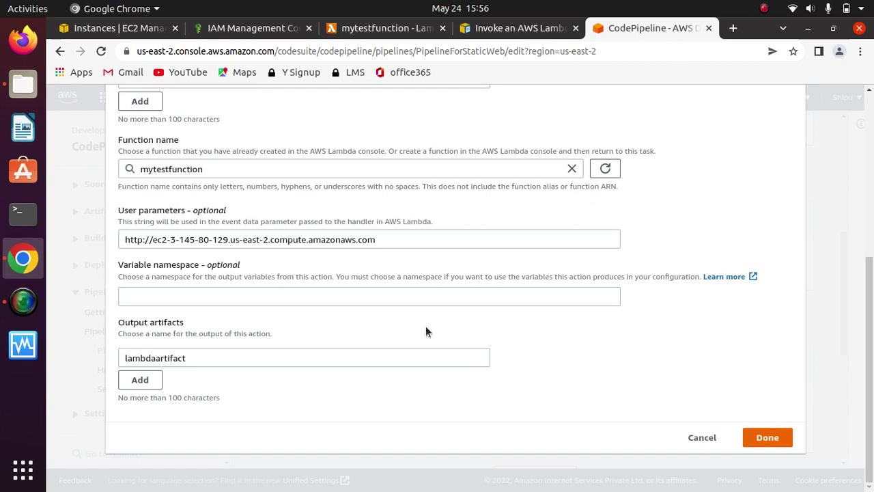
Check the output artifact name lambdaartifact and confirm the lambdaTesting action's settings
double_click(222, 359)
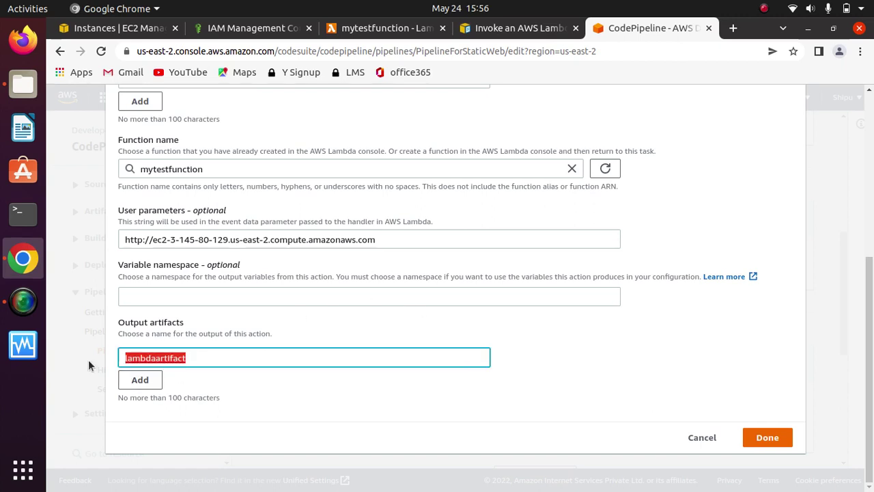
click(222, 359)
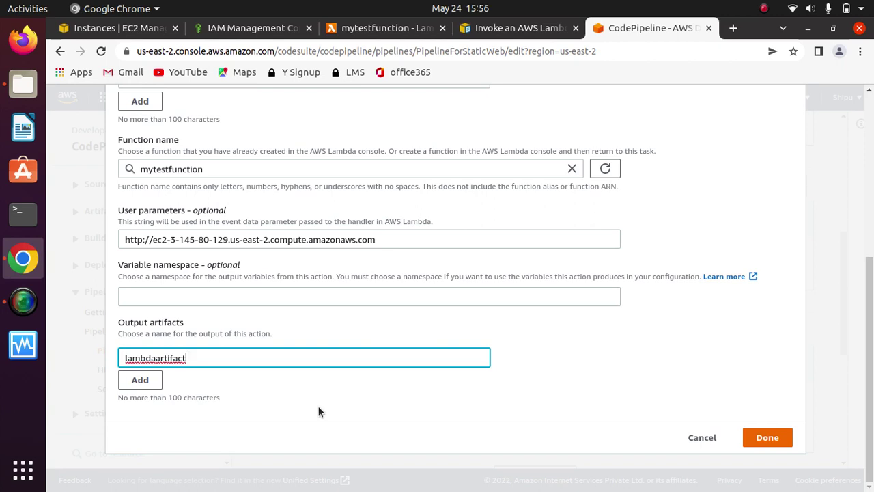
click(777, 443)
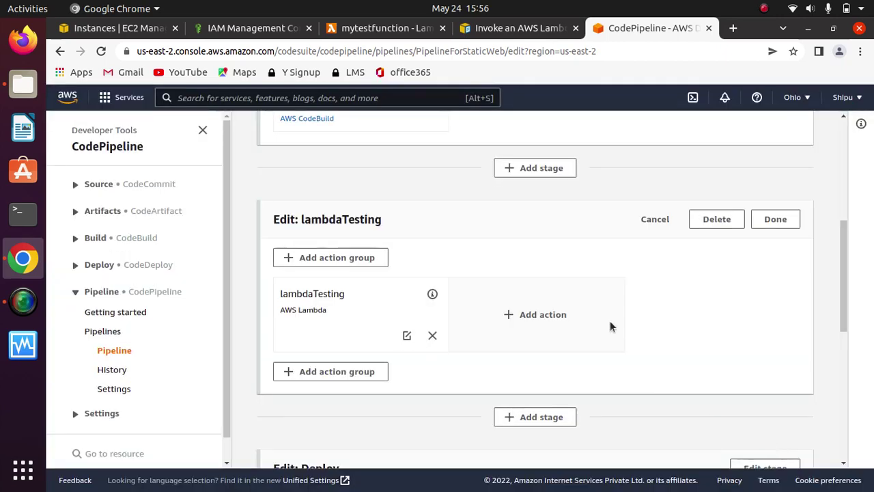
Finish editing the lambdaTesting stage and save the changes to PipelineForStaticWeb
click(778, 220)
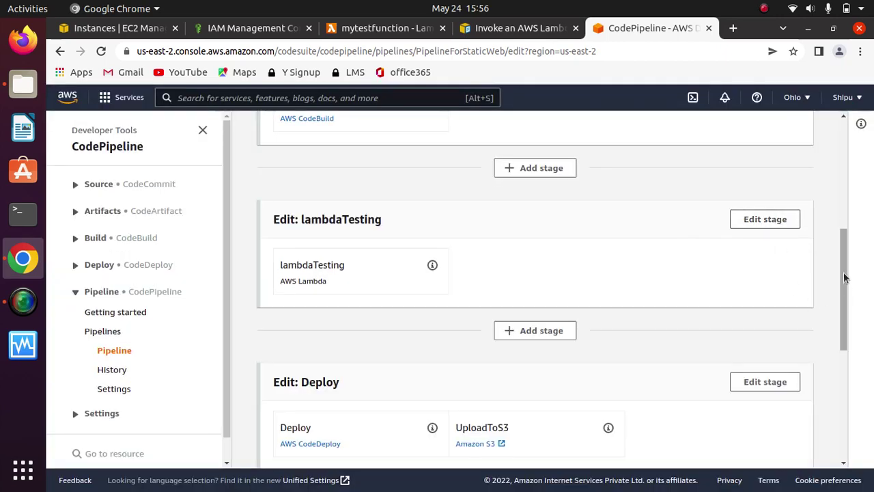
drag(845, 273, 852, 164)
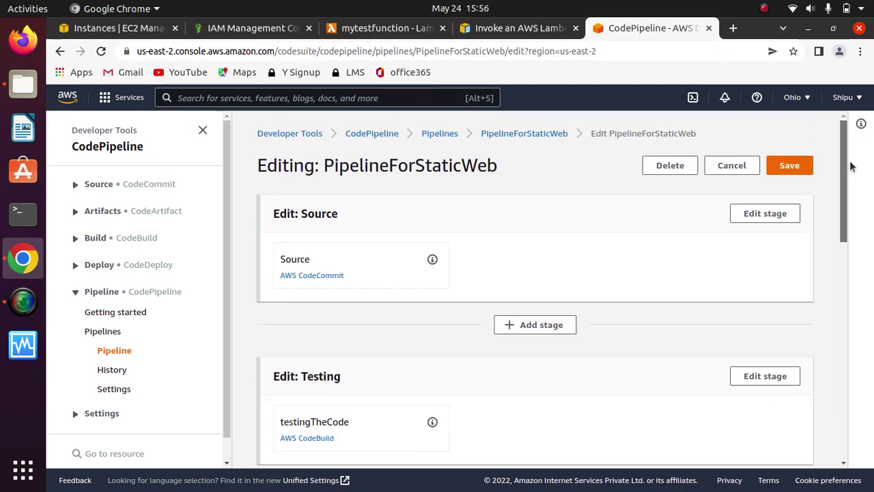
click(788, 166)
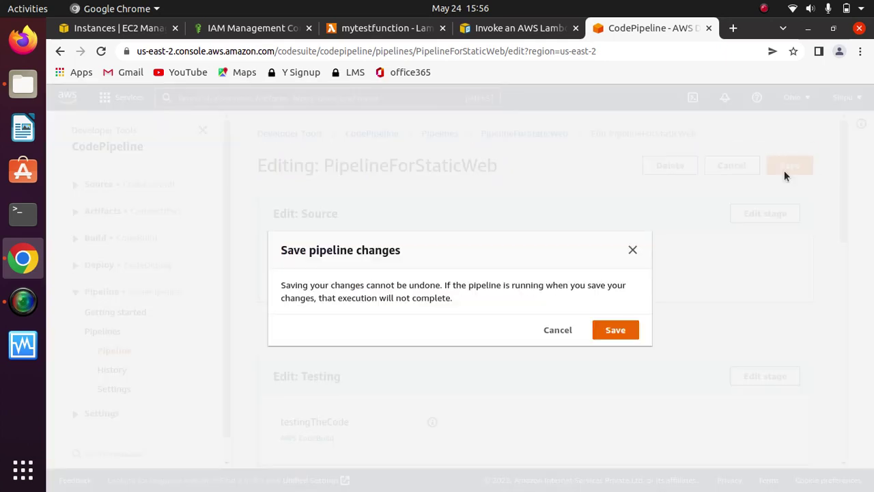
click(622, 329)
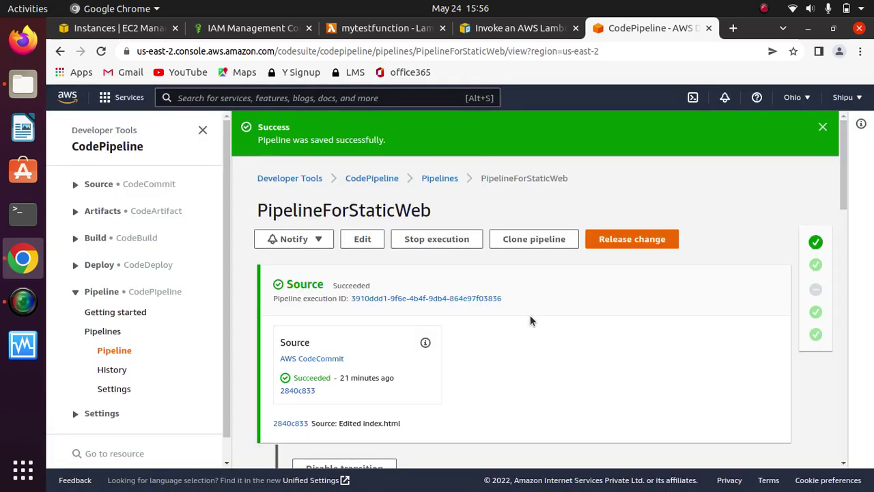
Release the most recent change through PipelineForStaticWeb and dismiss both success notifications
click(633, 240)
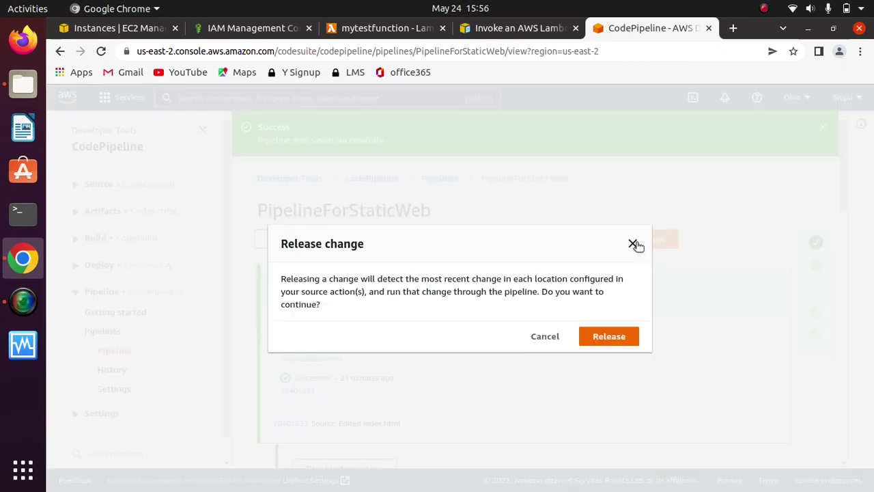
click(610, 332)
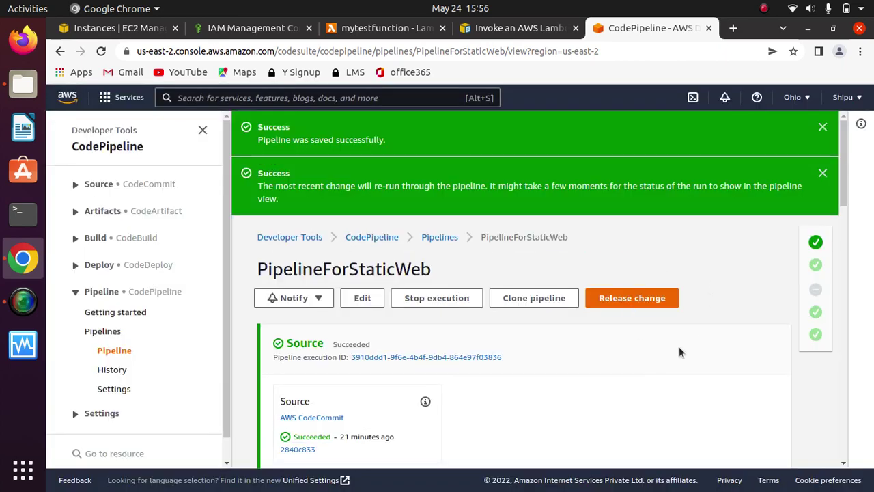
click(823, 173)
click(822, 127)
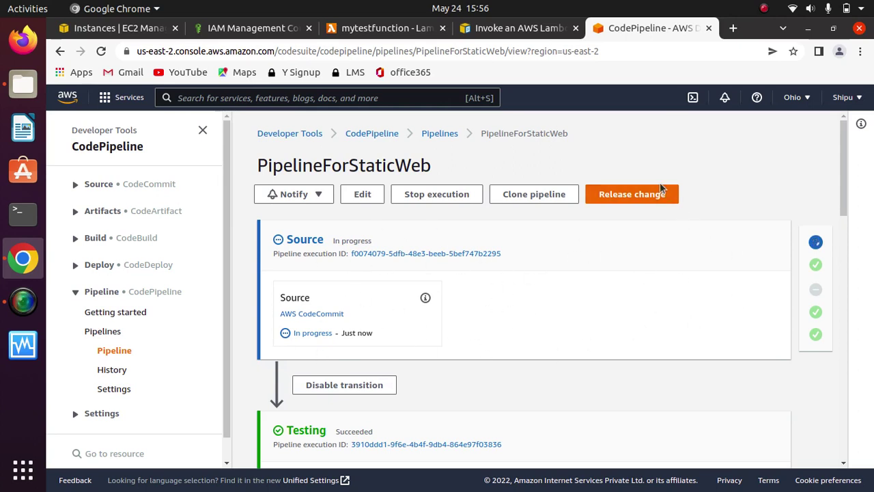
click(764, 9)
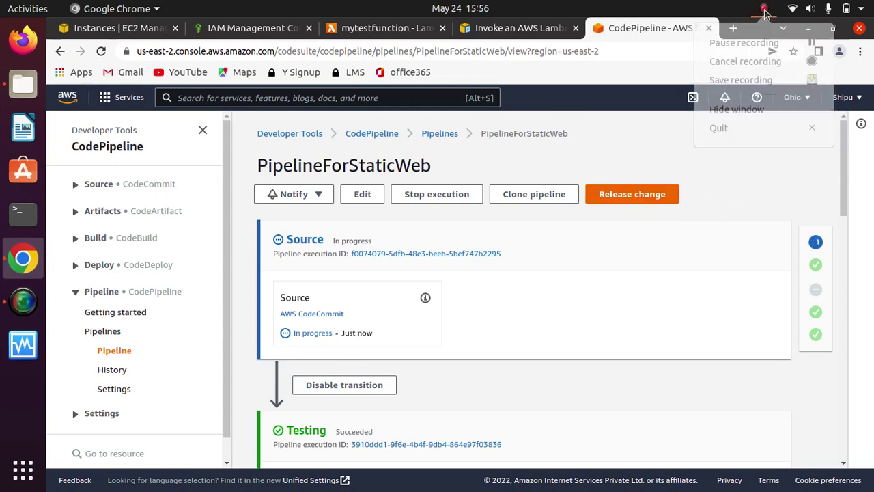
click(784, 48)
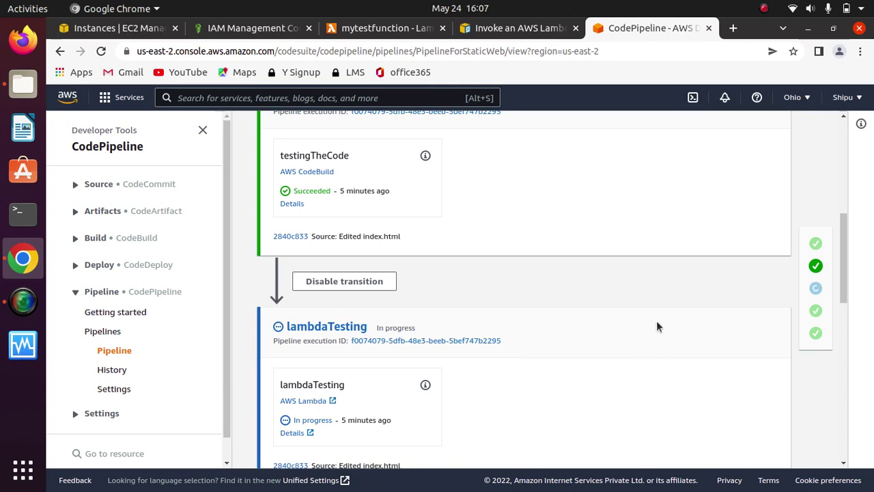
Find the function code instruction for the sample Lambda function in the CodePipeline user guide's Lambda invoke page
click(509, 28)
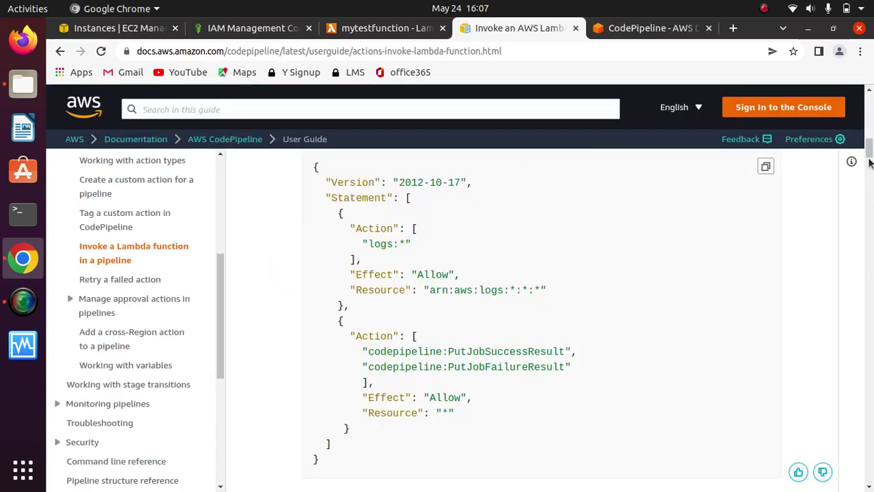
scroll(708, 287, up, 4)
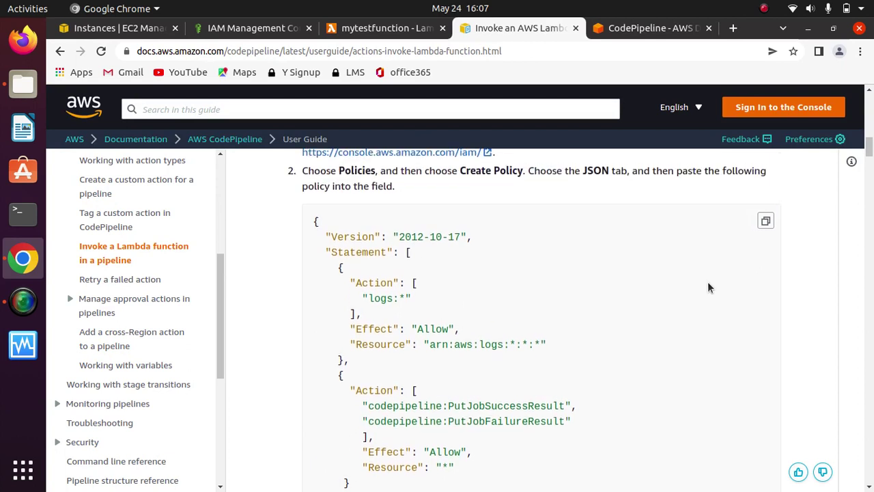
scroll(707, 287, up, 3)
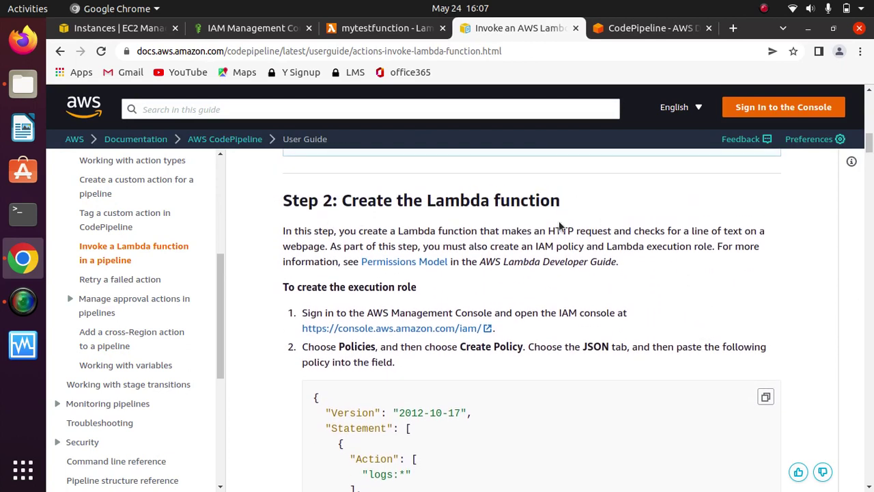
scroll(558, 220, down, 1)
scroll(558, 220, down, 9)
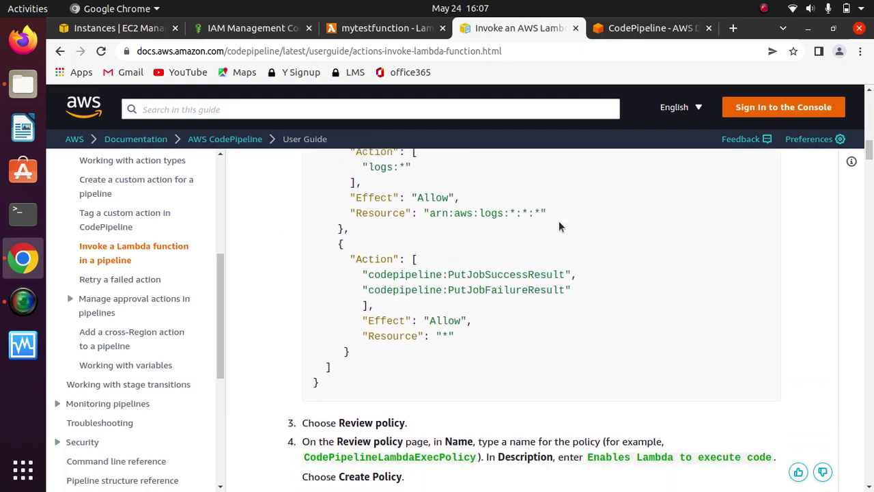
scroll(559, 222, down, 9)
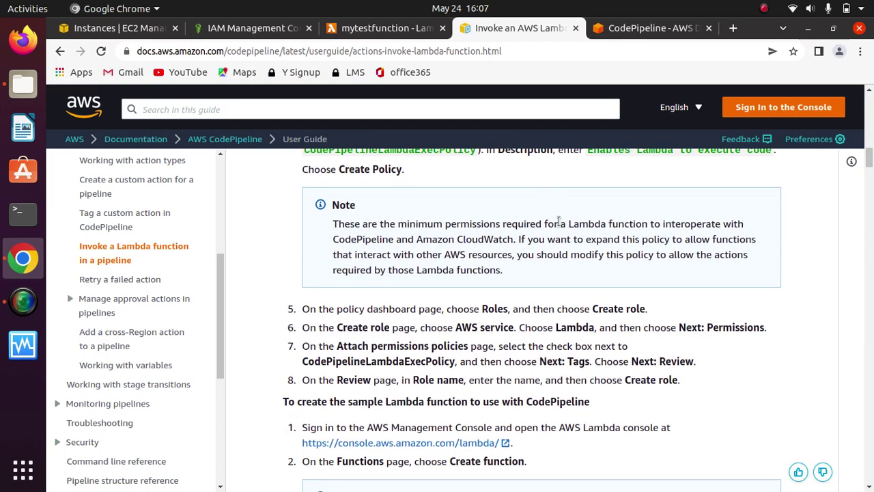
scroll(559, 221, down, 18)
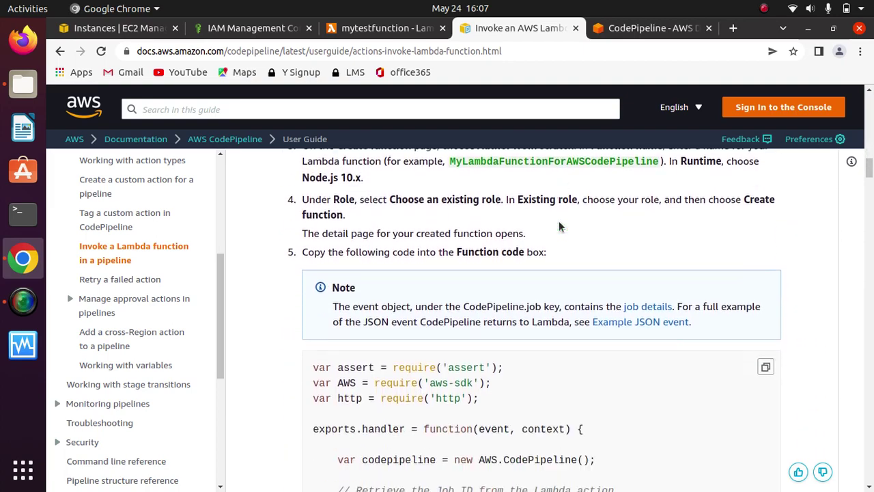
scroll(559, 220, up, 6)
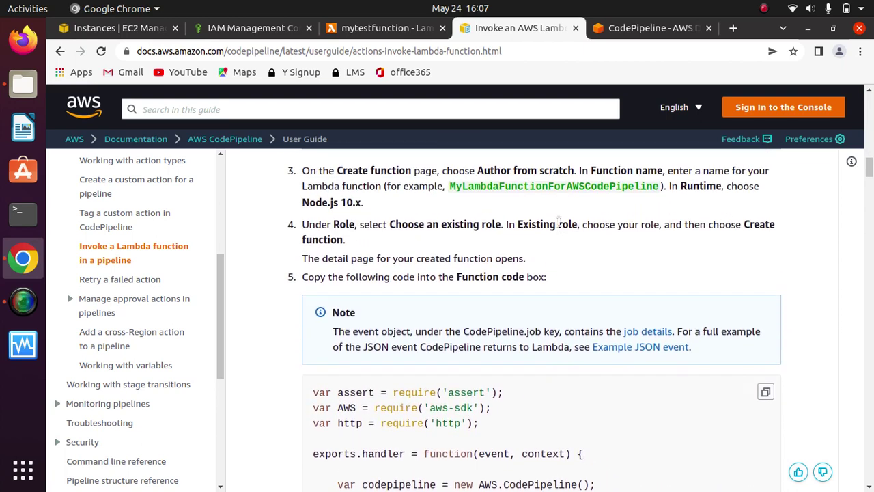
scroll(559, 222, down, 1)
drag(311, 250, 554, 254)
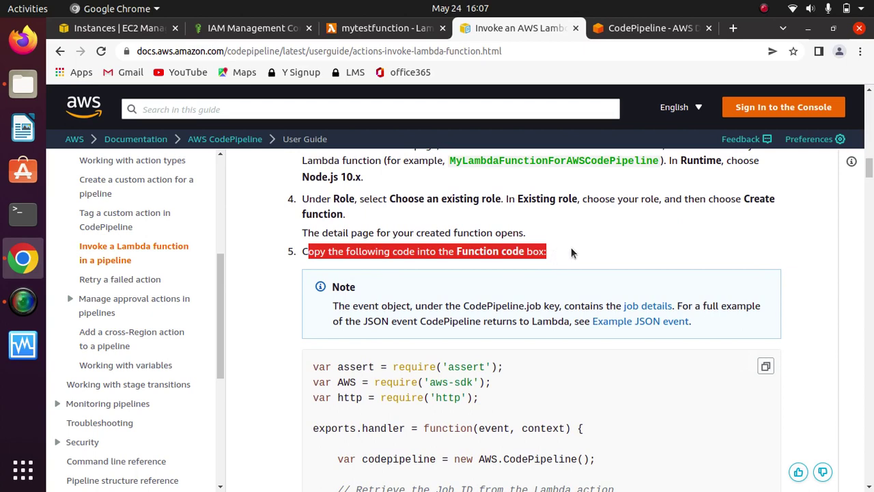
click(572, 252)
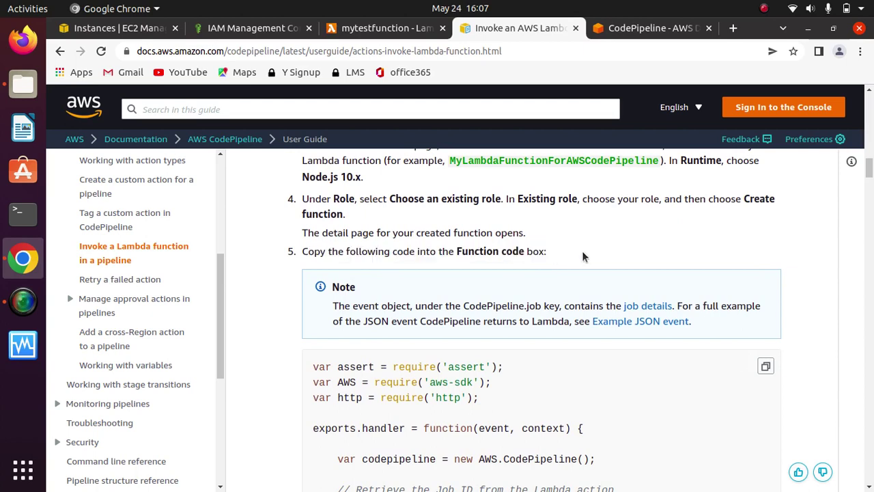
Read through the guide's sample Node.js function code down to the handler, role and timeout instructions
scroll(582, 252, down, 4)
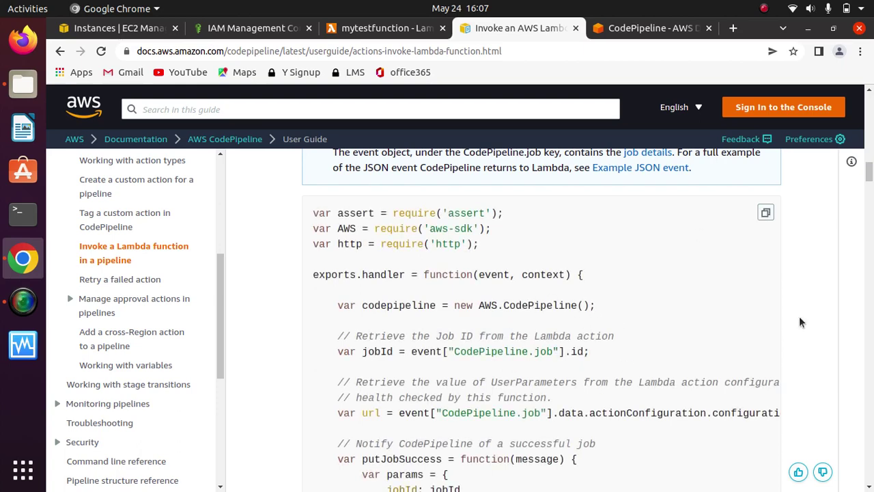
scroll(801, 322, down, 5)
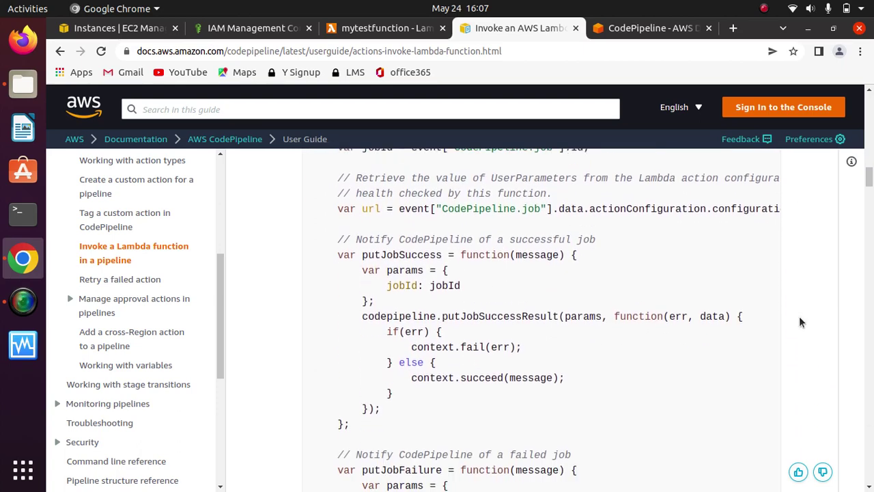
scroll(801, 322, down, 5)
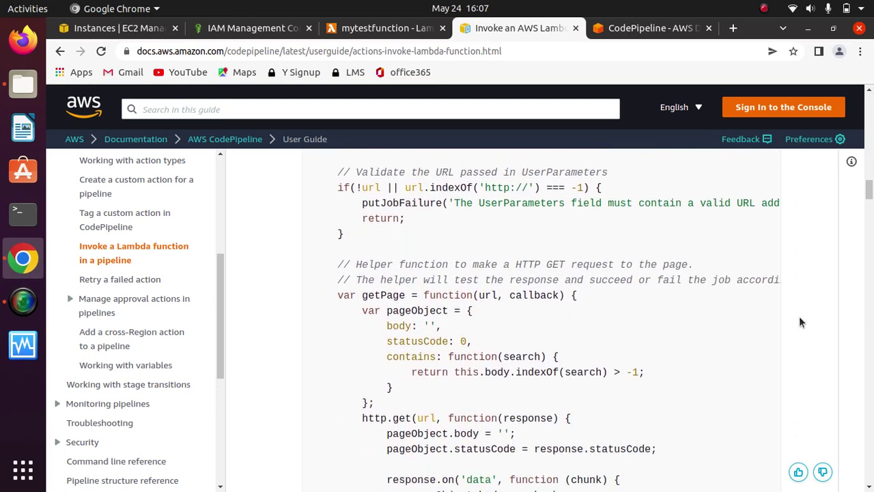
scroll(801, 322, down, 5)
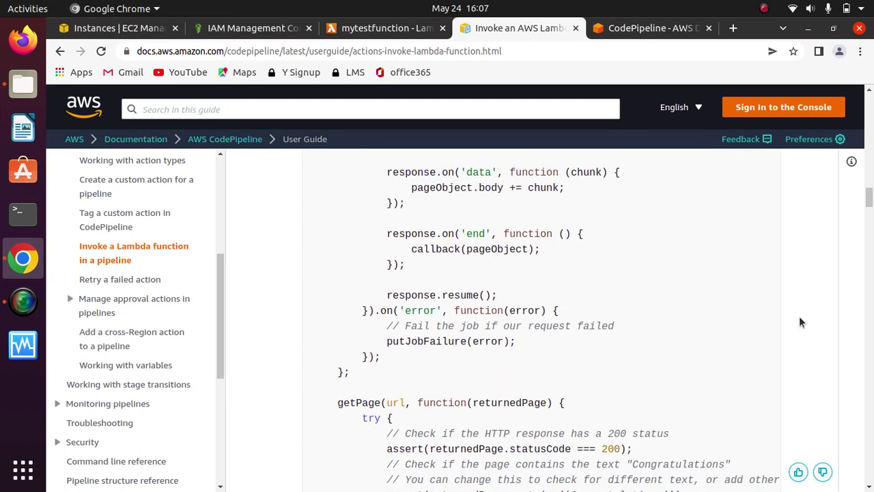
scroll(801, 322, down, 4)
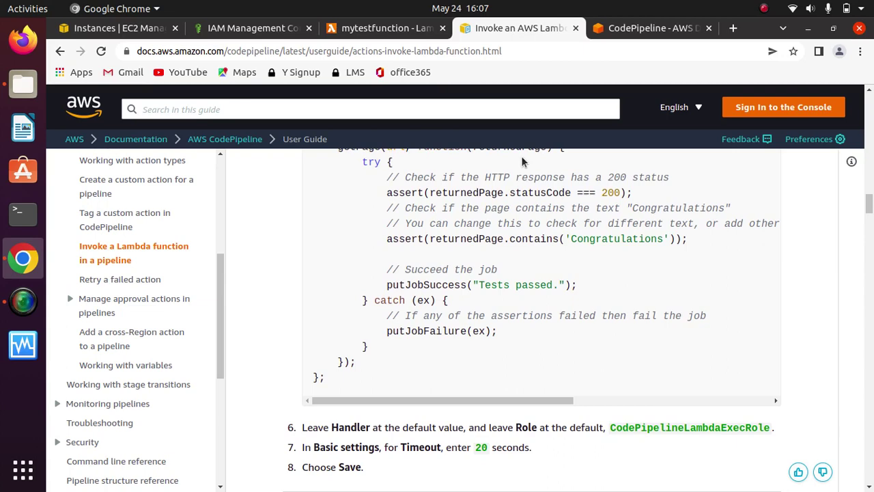
In mytestfunction, close the help pane and replace all default code in index.js with the guide's sample Node.js code
click(377, 31)
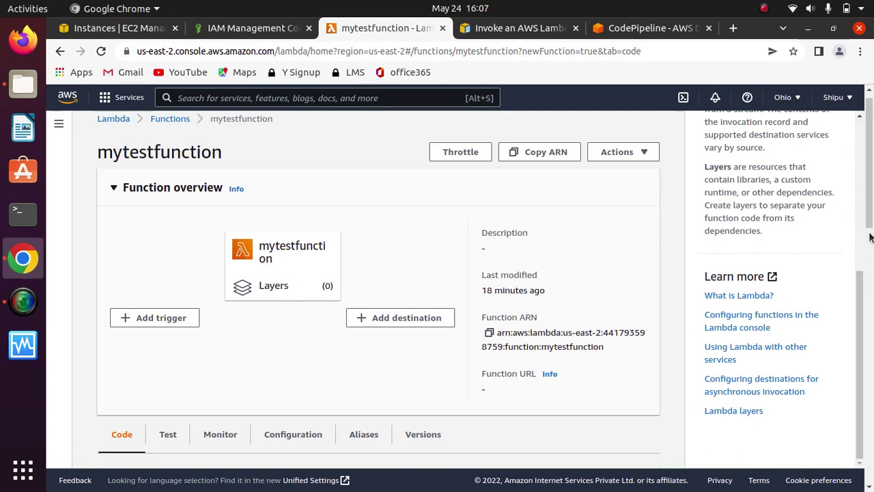
scroll(870, 237, up, 5)
click(840, 131)
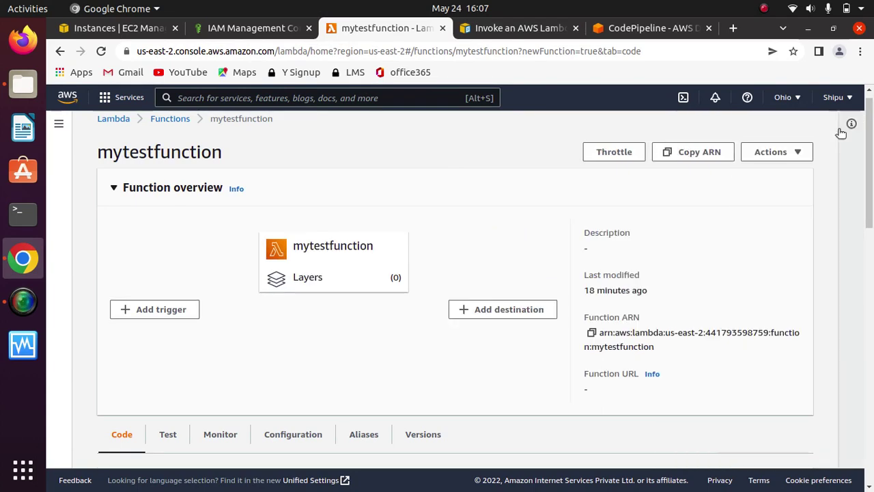
scroll(467, 306, down, 5)
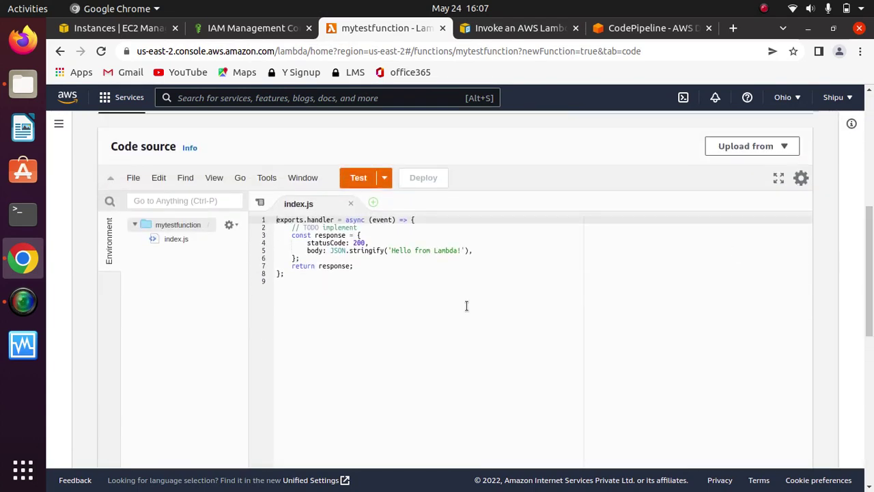
drag(372, 297, 263, 209)
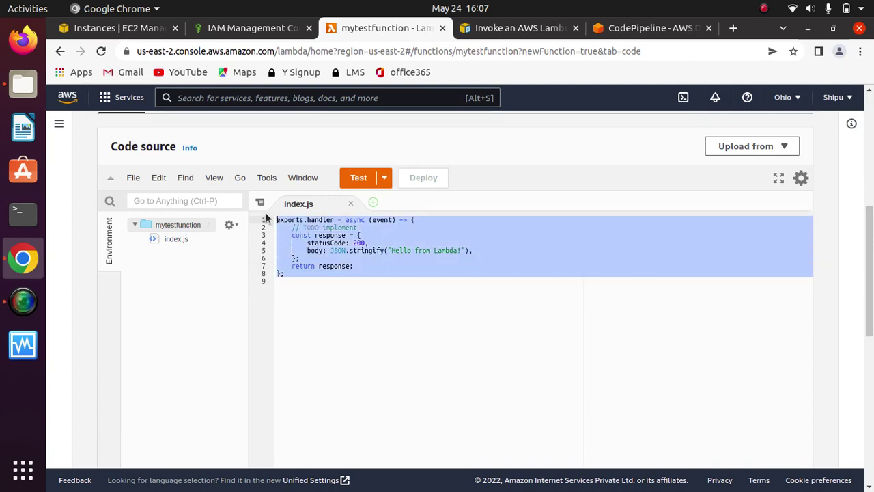
key(Delete)
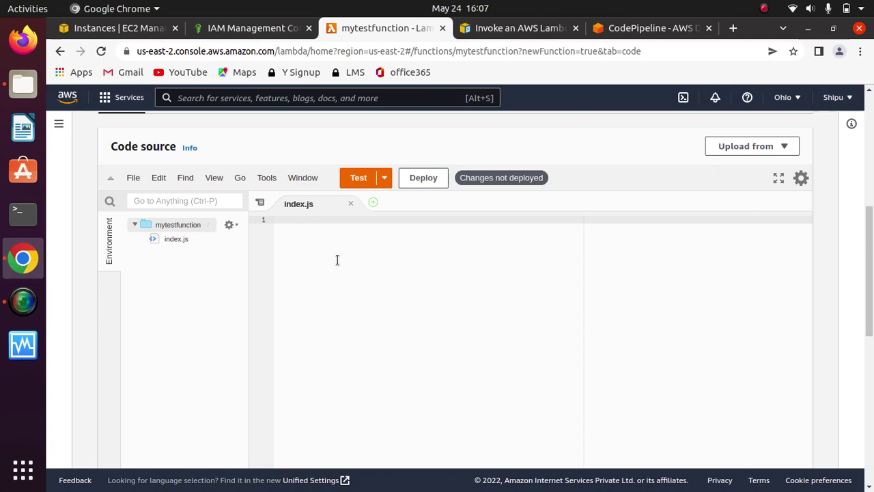
key(ctrl+v)
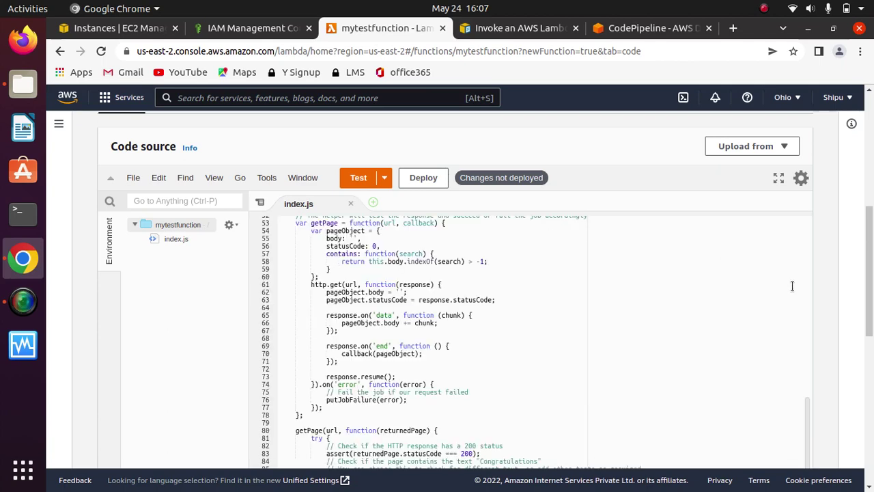
Examine how index.js retrieves the job ID and UserParameters URL and reports job success or failure to CodePipeline
drag(810, 426, 805, 227)
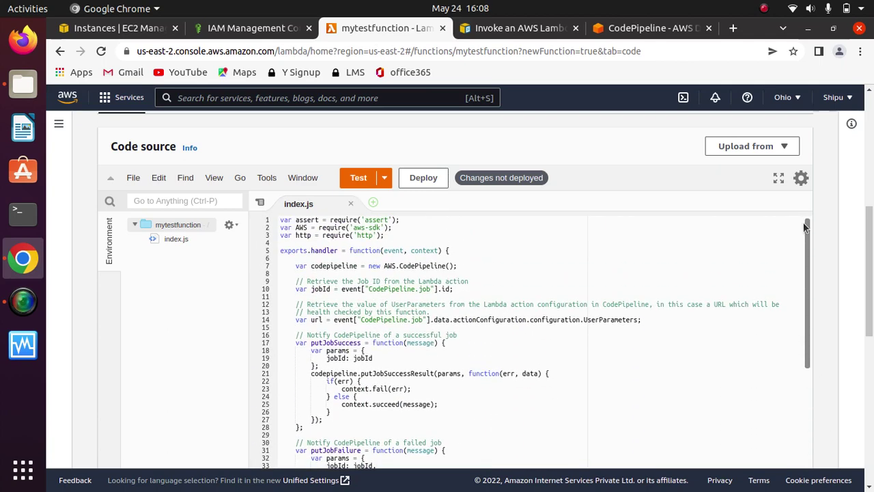
scroll(842, 290, down, 5)
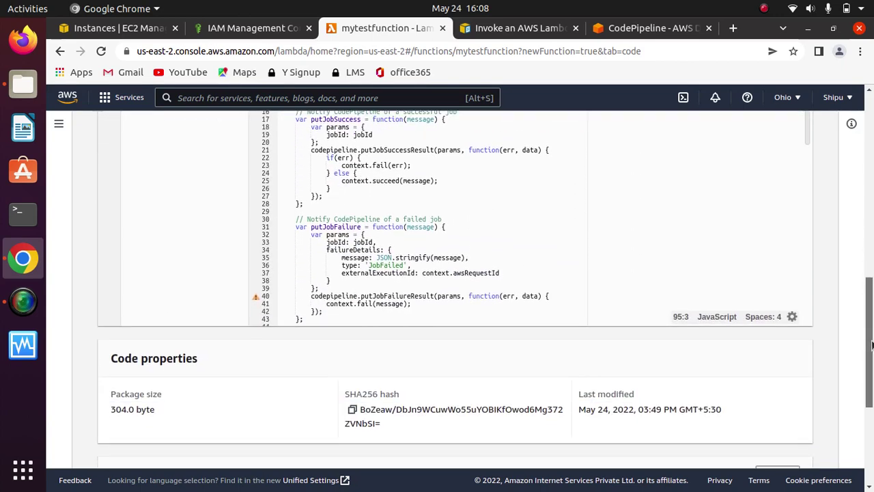
drag(871, 345, 870, 301)
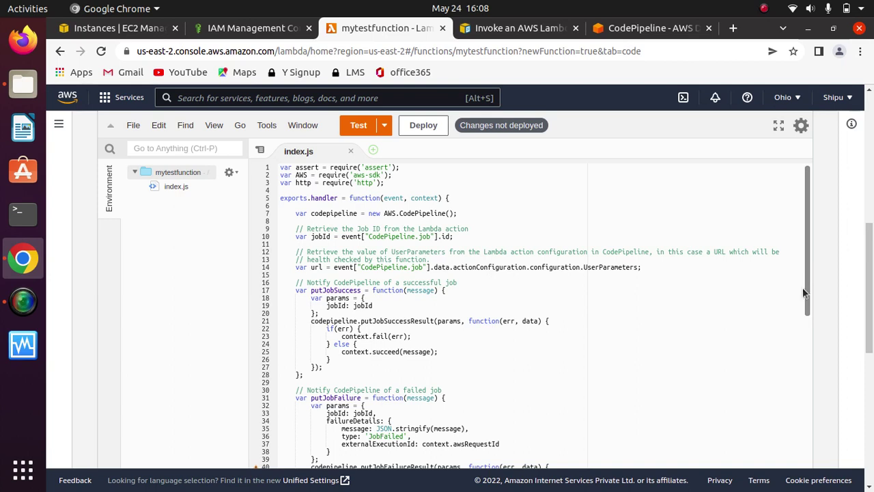
drag(807, 289, 806, 291)
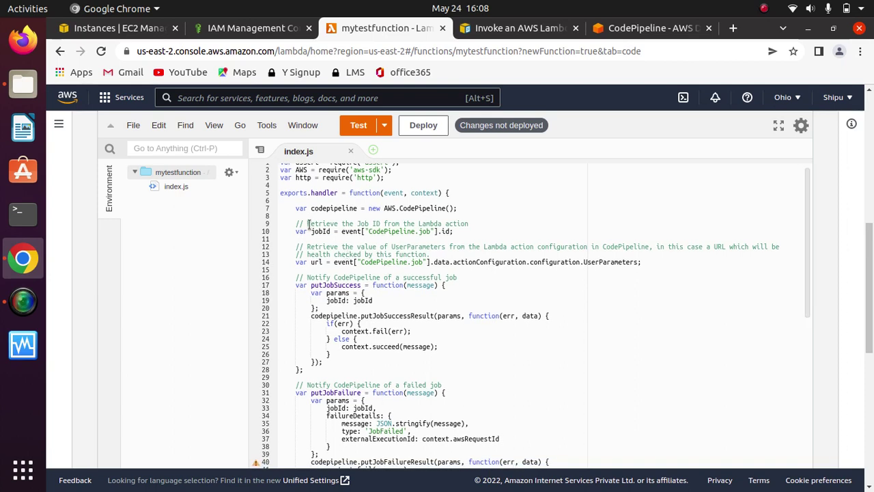
drag(457, 232, 353, 232)
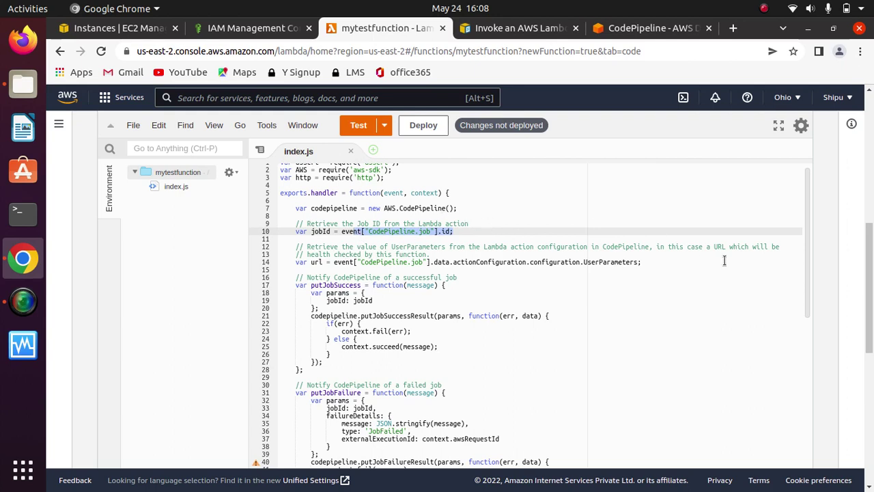
scroll(807, 266, down, 2)
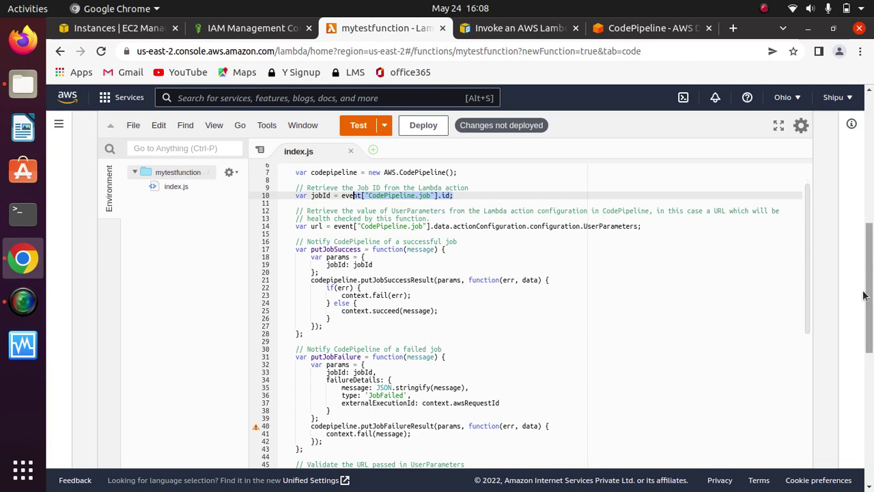
scroll(808, 287, down, 3)
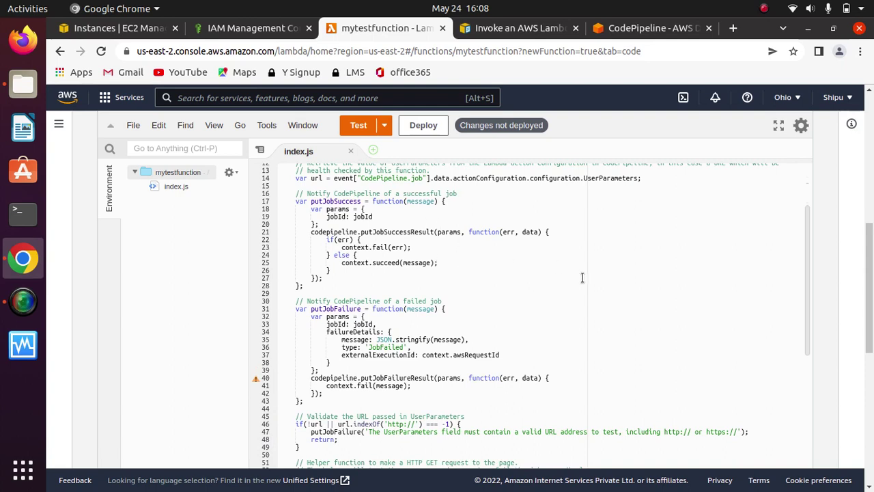
drag(372, 262, 448, 262)
scroll(803, 274, down, 3)
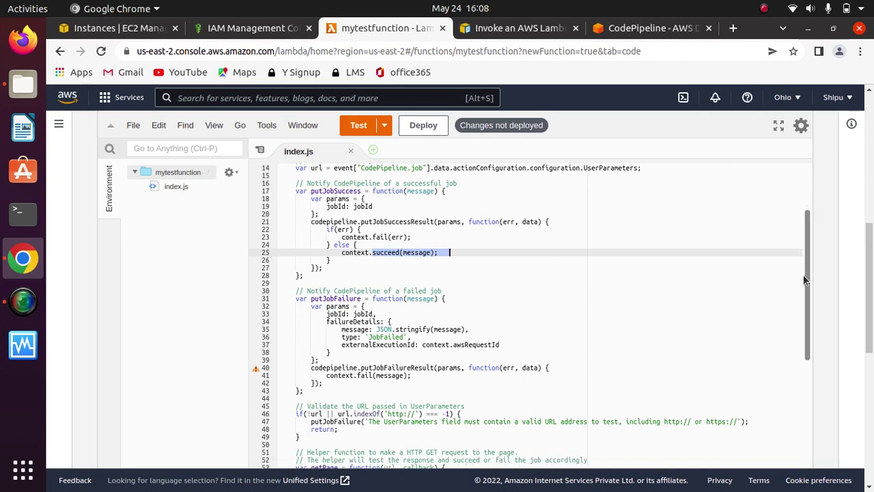
Examine the URL validation, the HTTP GET helper and the status code and page text assertions in index.js
scroll(801, 305, down, 5)
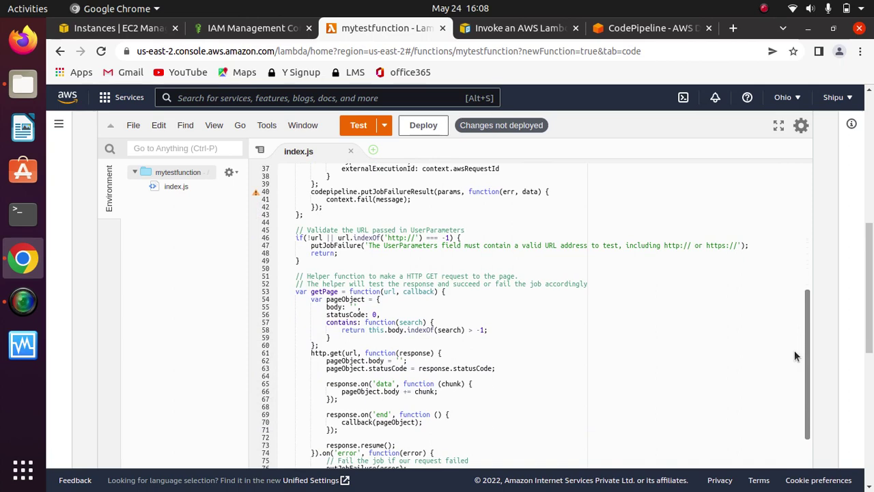
scroll(792, 366, down, 5)
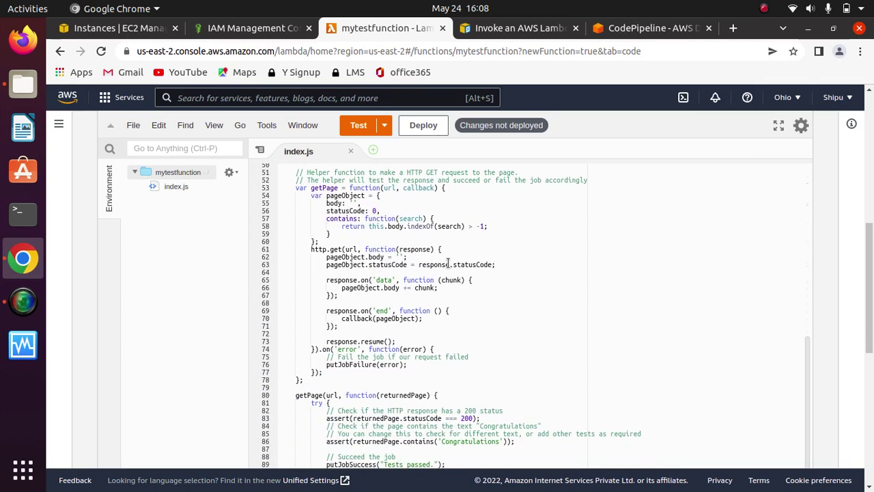
triple_click(454, 265)
click(517, 295)
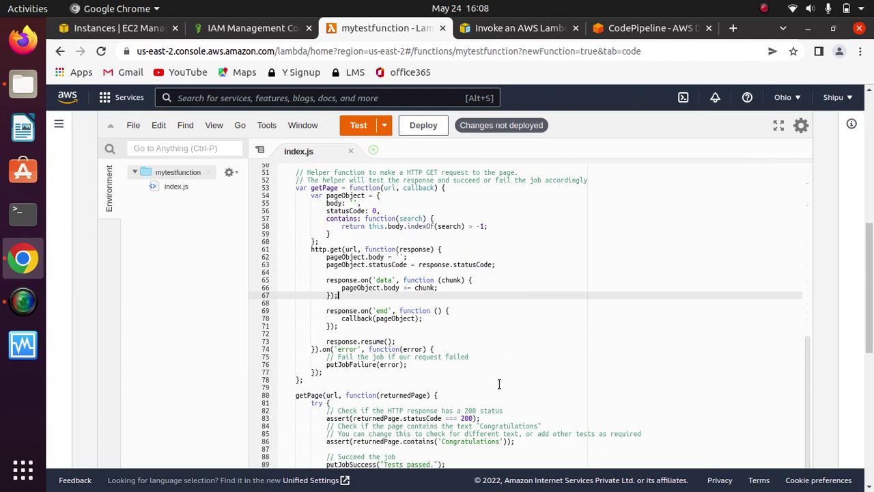
scroll(866, 314, down, 3)
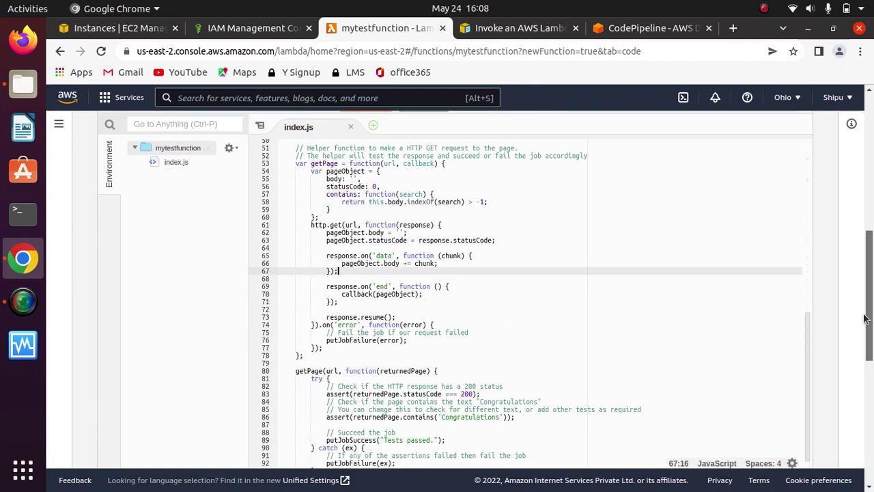
drag(476, 314, 405, 314)
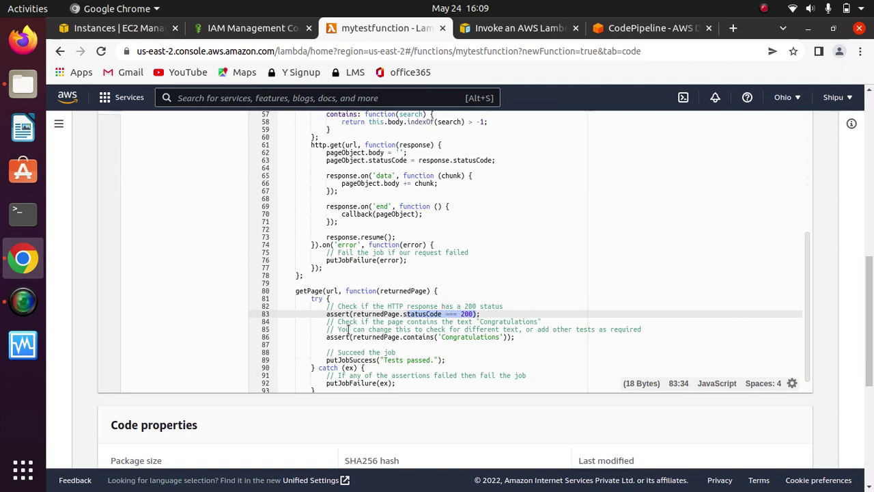
drag(327, 314, 483, 314)
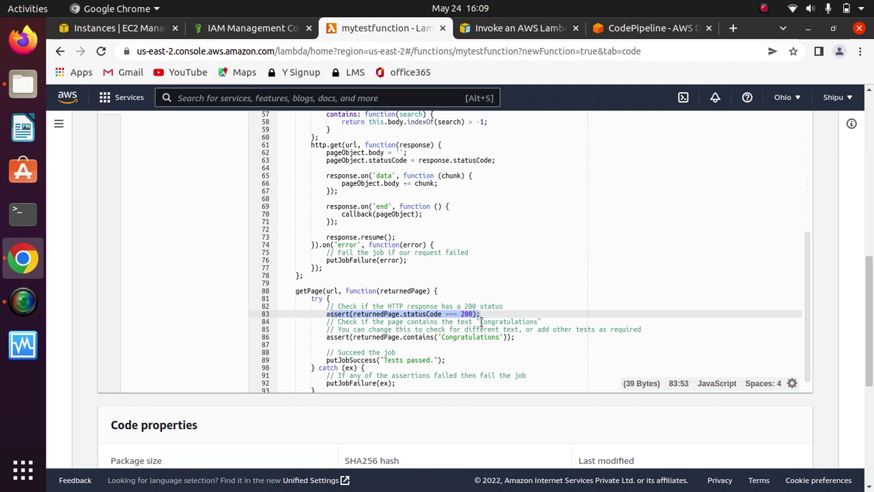
click(532, 351)
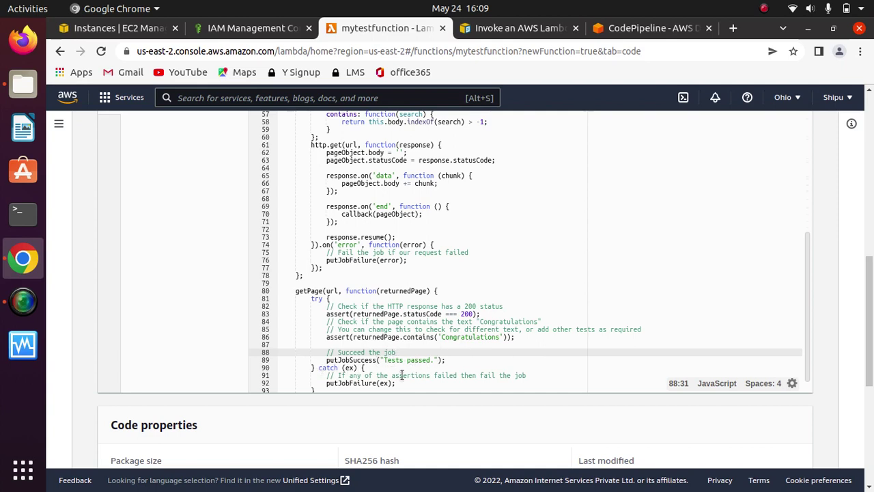
Review the remaining index.js code in mytestfunction and deploy the changed code
scroll(803, 358, down, 1)
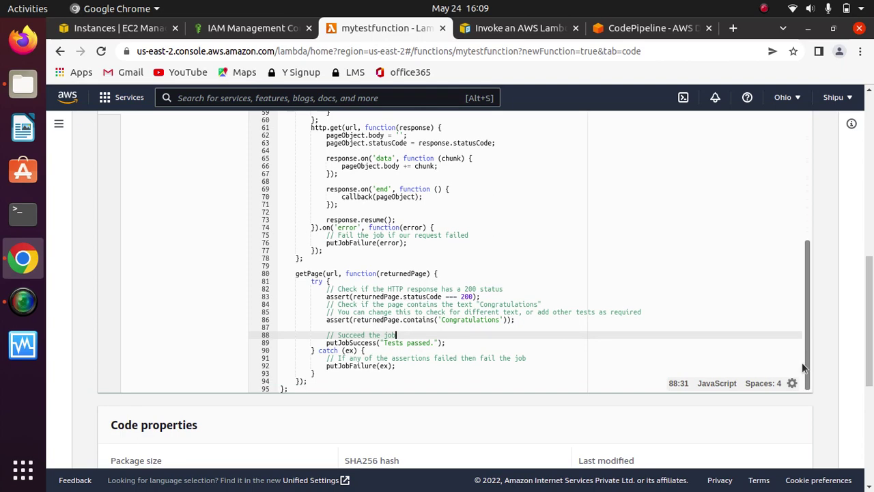
drag(801, 362, 800, 160)
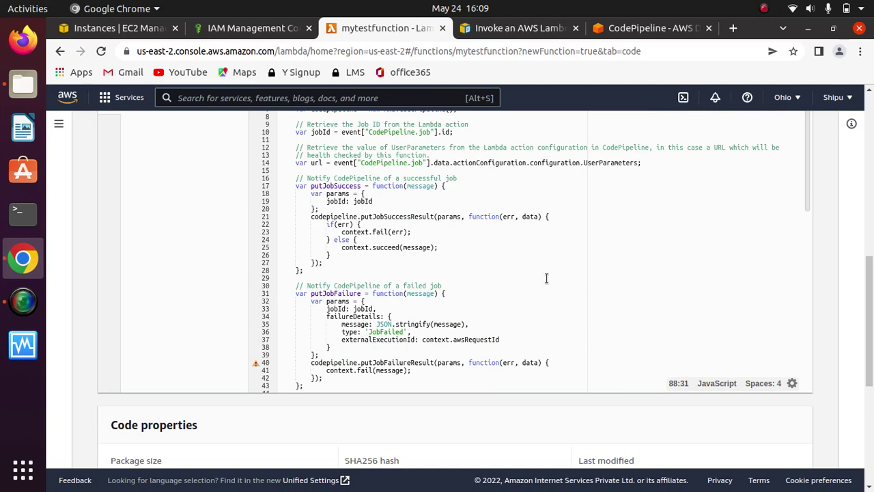
drag(809, 172, 804, 219)
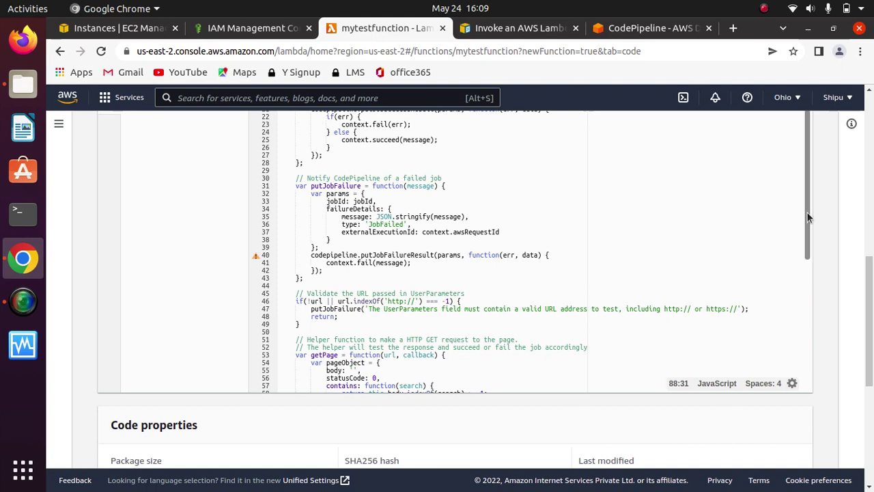
drag(807, 212, 808, 342)
drag(866, 319, 871, 292)
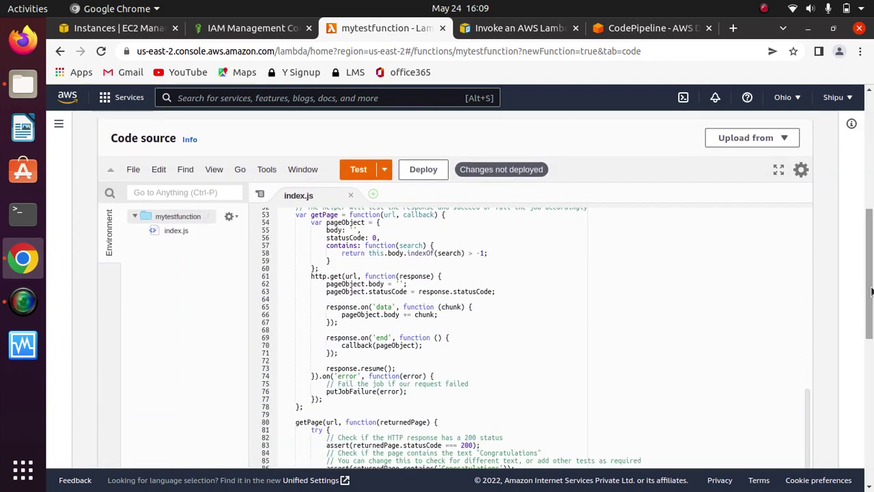
click(423, 169)
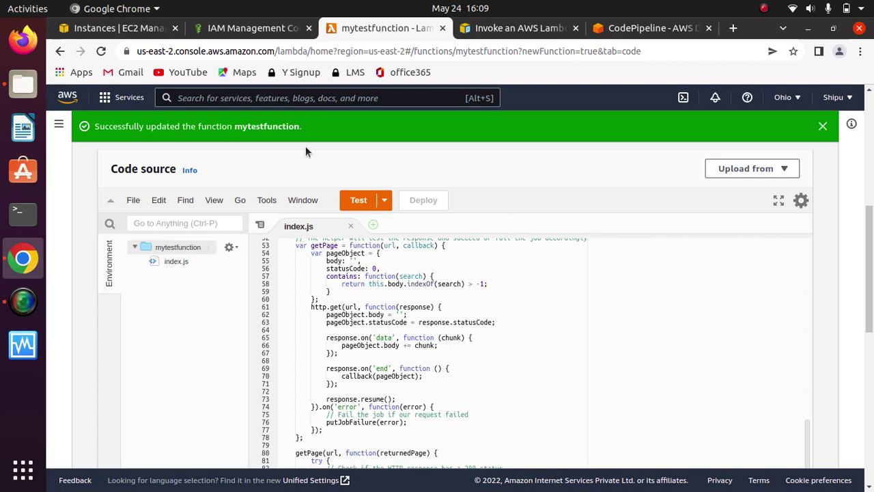
click(823, 127)
drag(868, 236, 856, 127)
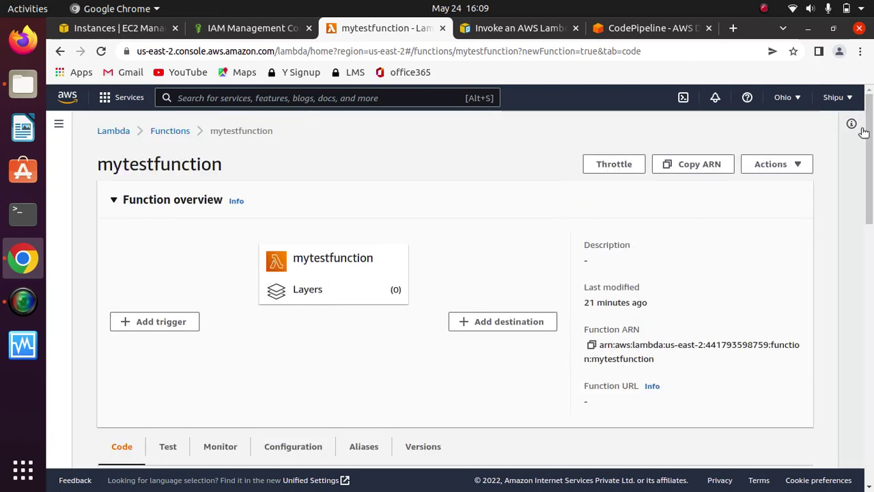
Return to PipelineForStaticWeb in CodePipeline and release a change to start a new pipeline execution
click(634, 28)
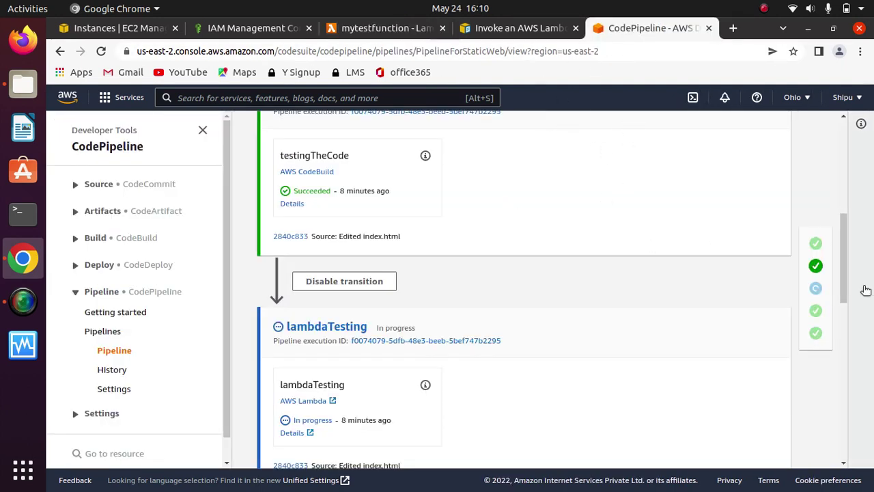
click(857, 202)
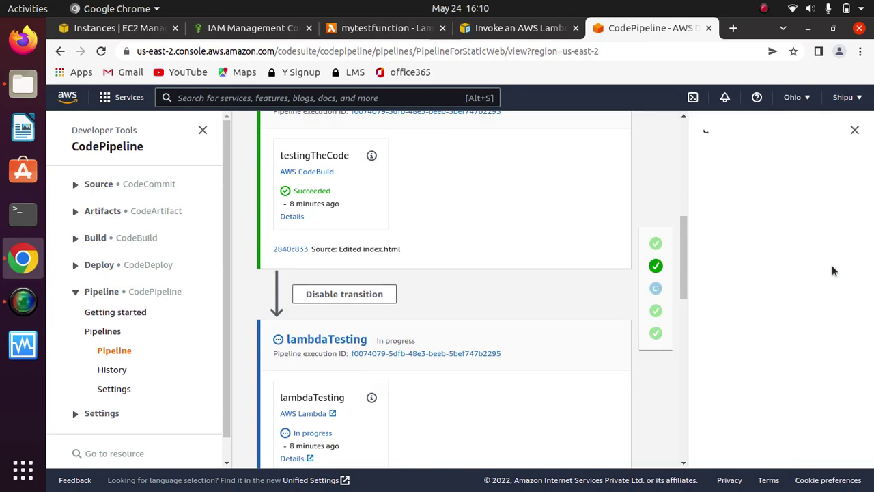
click(844, 130)
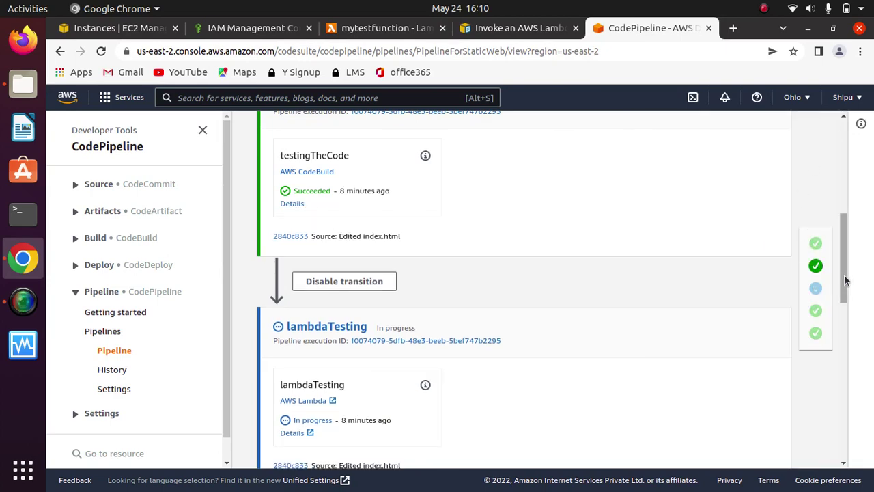
drag(844, 242, 839, 147)
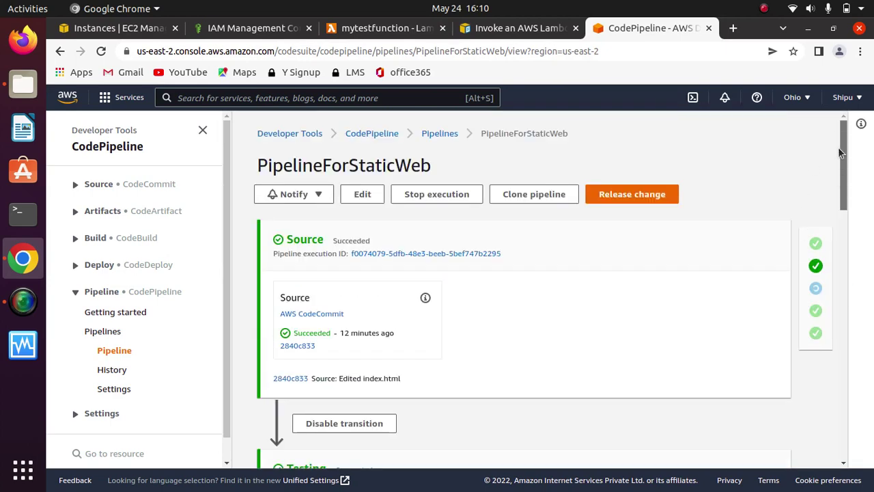
click(621, 194)
click(610, 337)
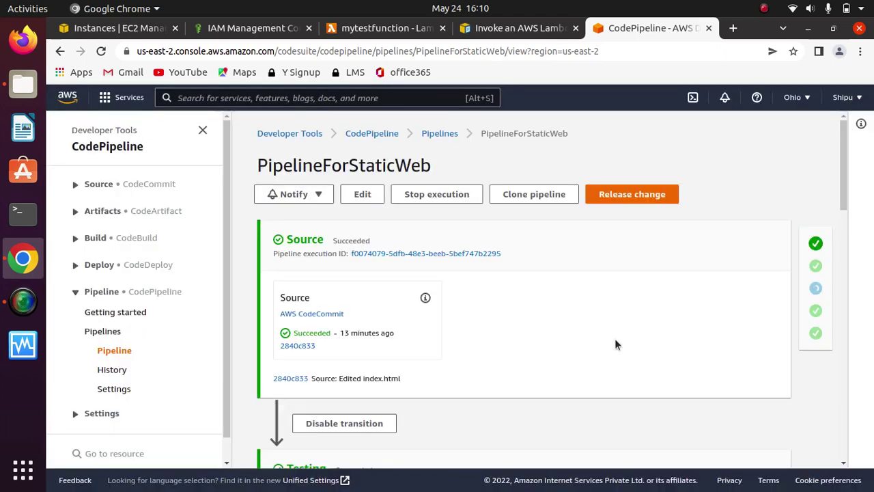
click(823, 127)
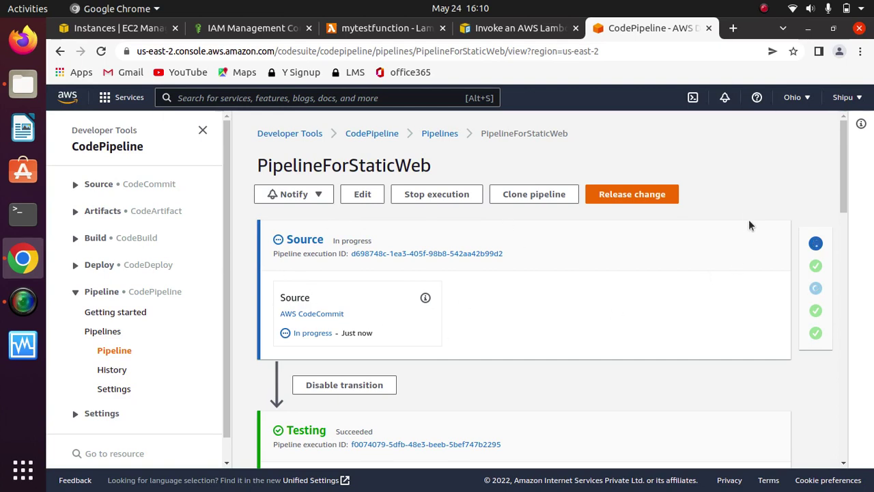
click(764, 8)
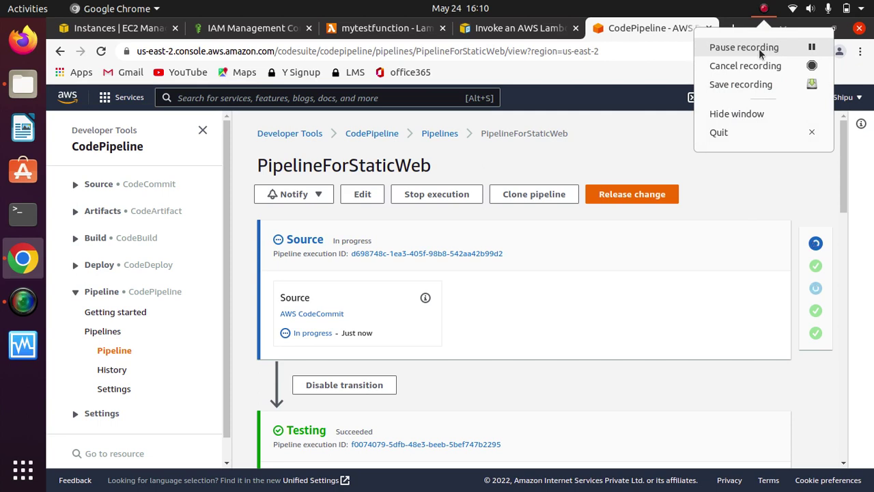
click(812, 50)
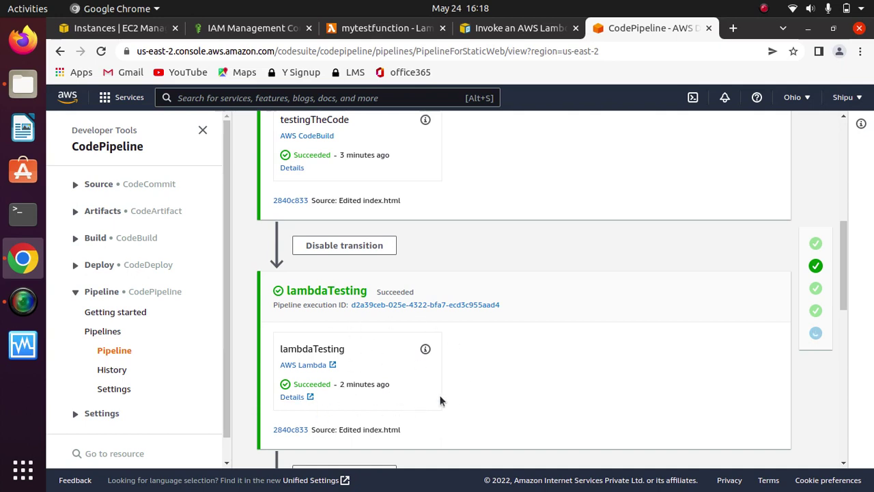
Approve the Prod stage's ManualApproval action with a short comment, and monitor the lambdaTesting, Deploy and Prod stages
scroll(831, 281, down, 5)
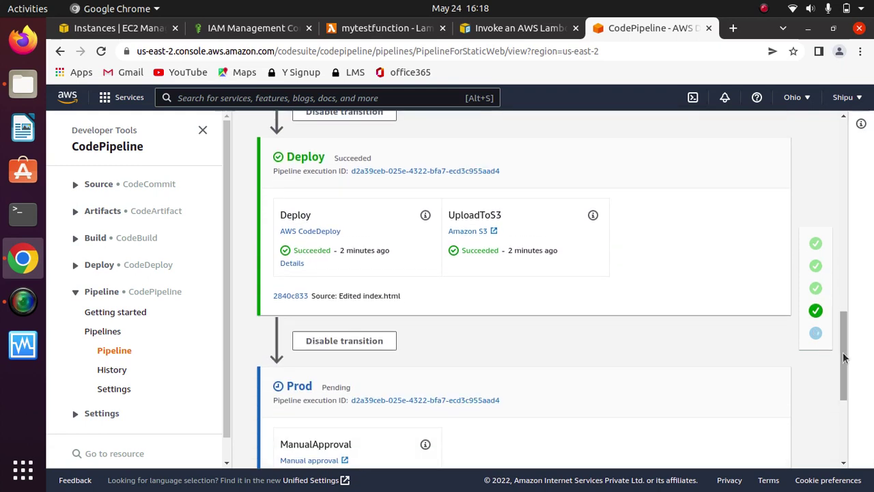
drag(844, 354, 840, 413)
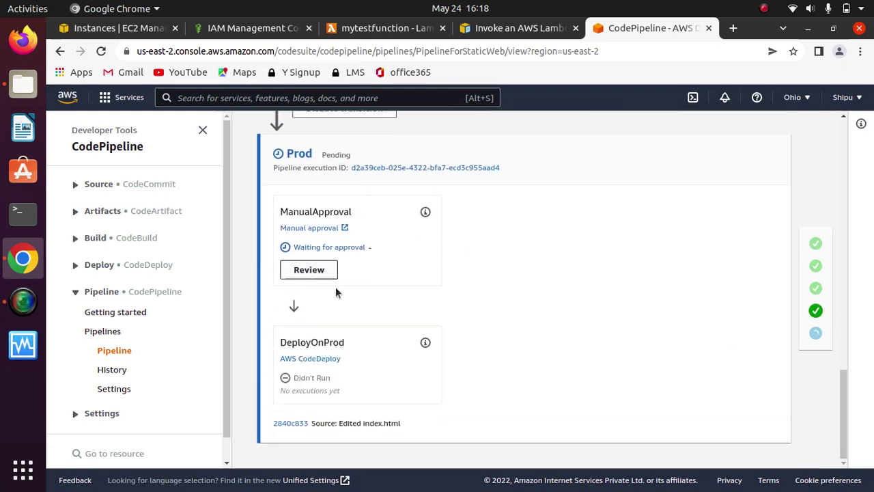
click(318, 270)
click(411, 337)
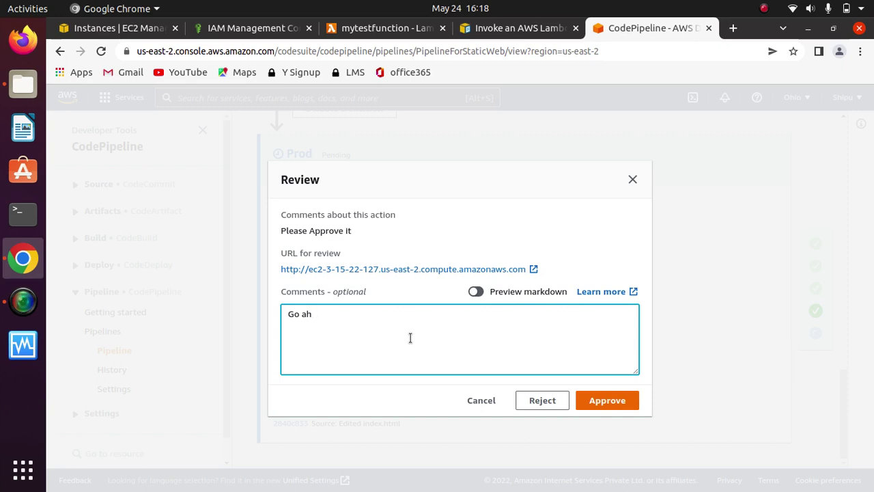
click(608, 404)
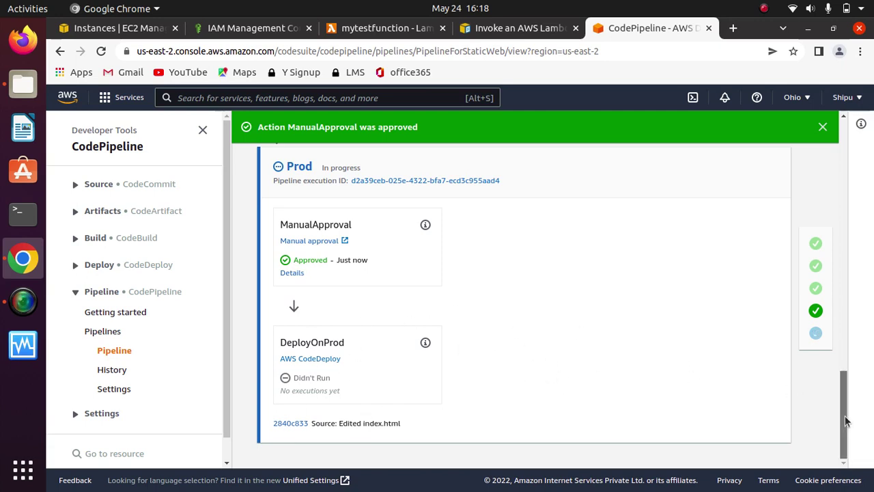
drag(850, 418, 842, 295)
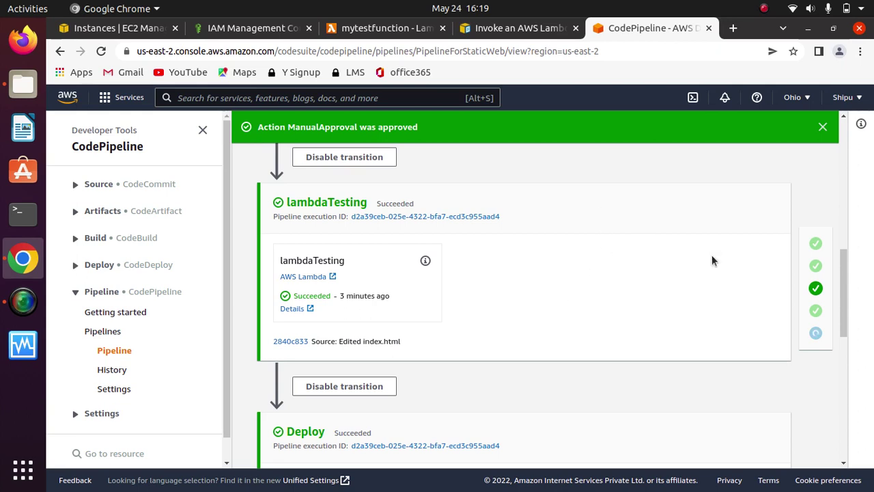
drag(844, 303, 842, 424)
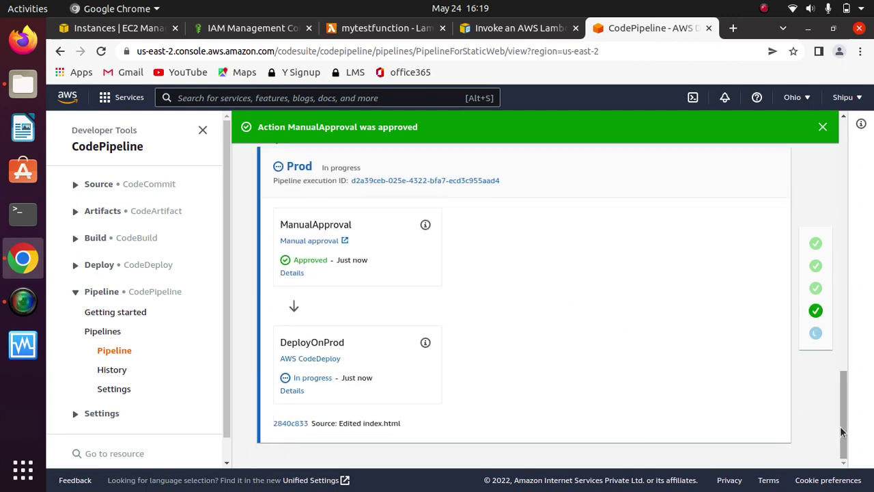
drag(844, 433, 830, 368)
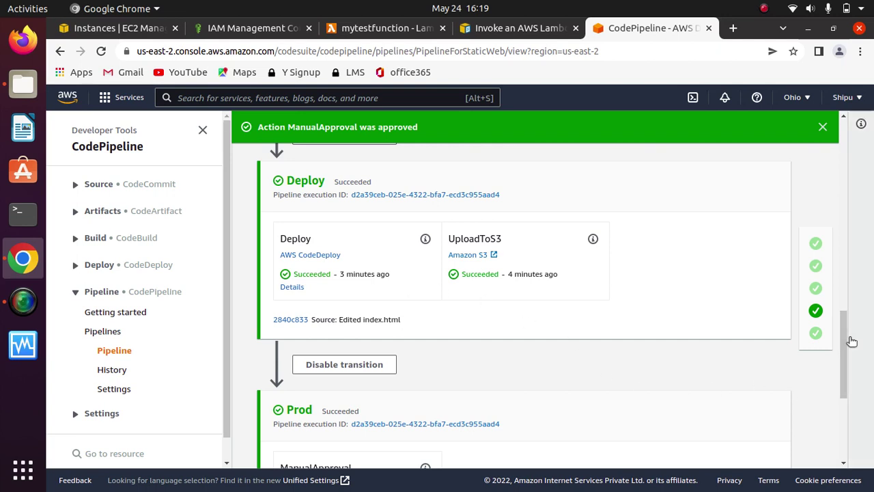
drag(850, 338, 836, 451)
click(811, 385)
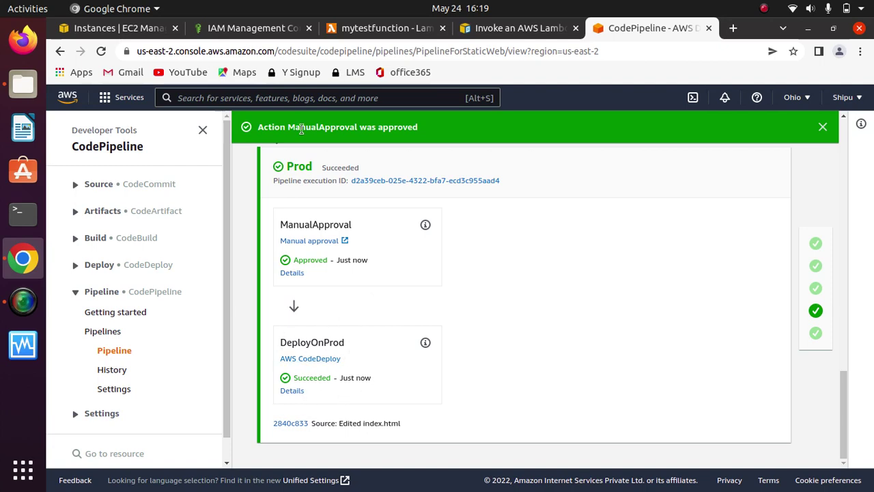
In the EC2 instances list, select only Webserver-prod and copy its public IPv4 DNS
click(107, 27)
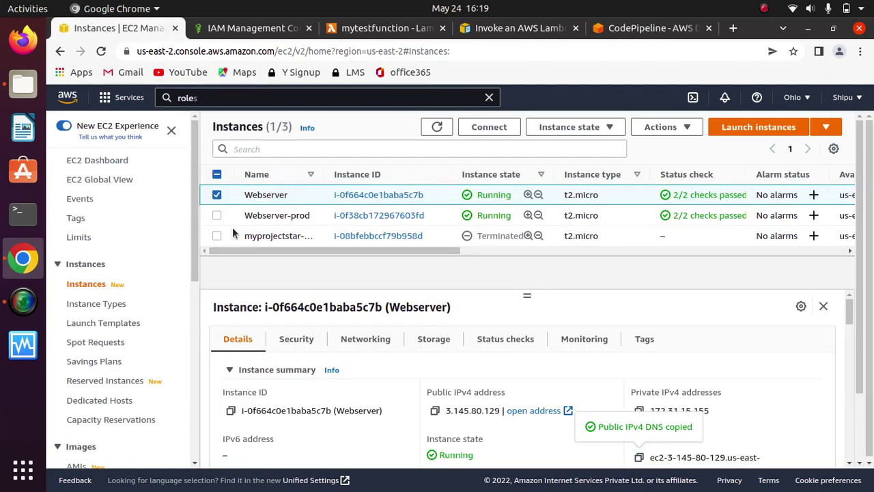
click(217, 215)
click(216, 196)
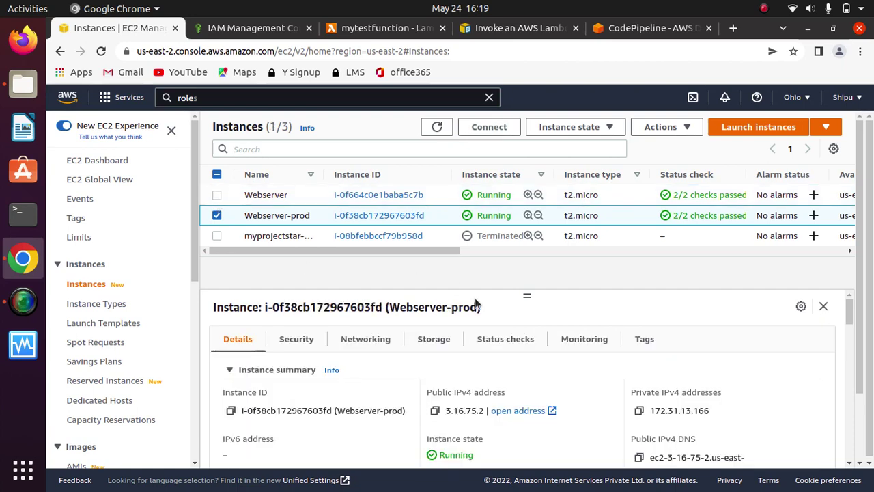
click(640, 457)
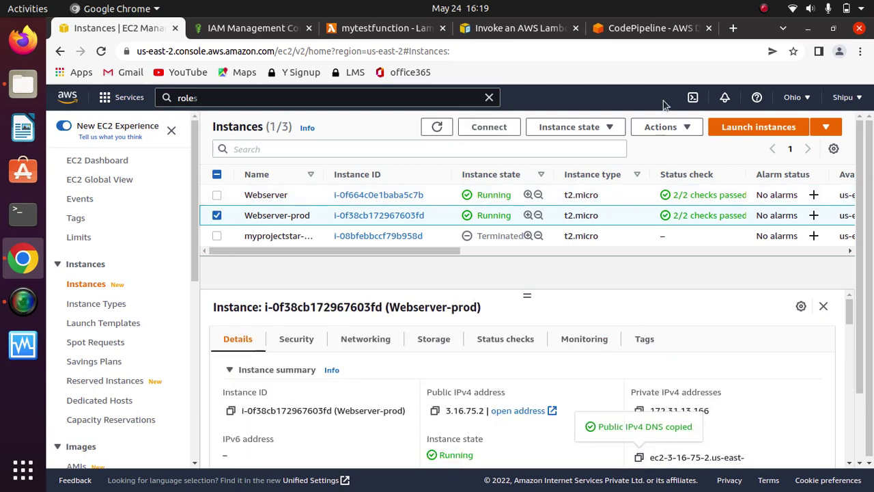
Open the copied Webserver-prod DNS address in a new browser tab and inspect the deployed page's text
click(732, 28)
click(632, 45)
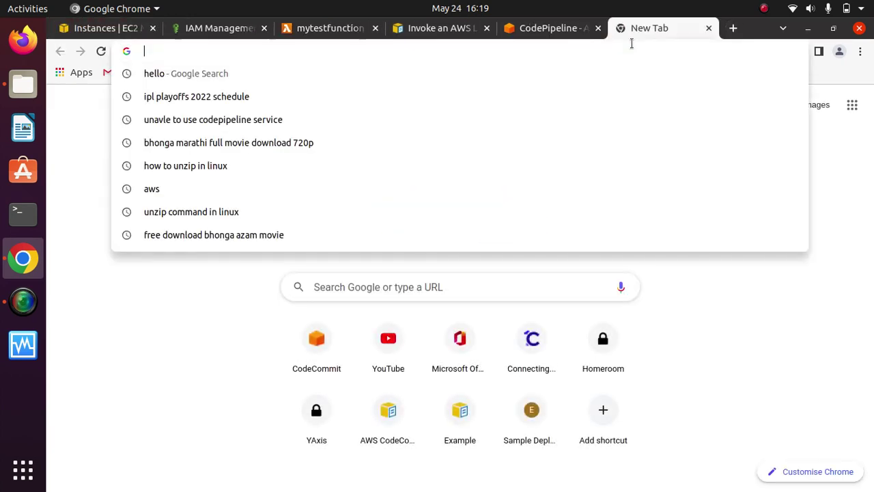
key(ctrl+v)
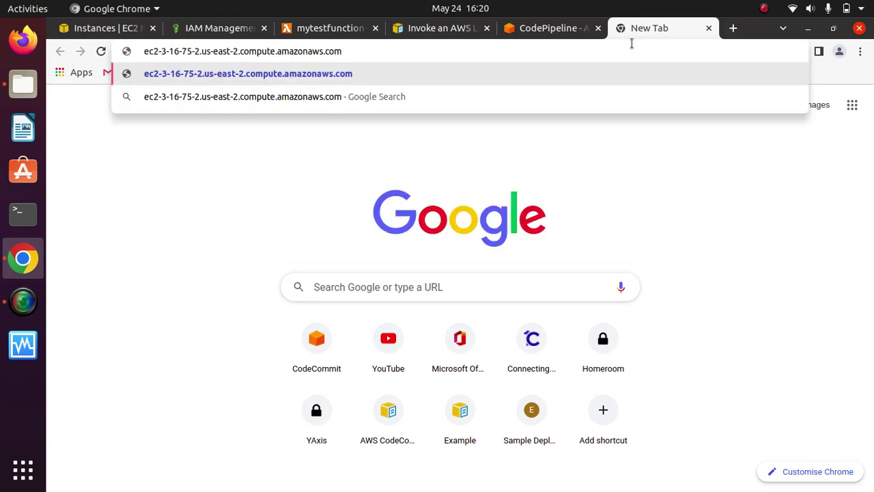
key(Return)
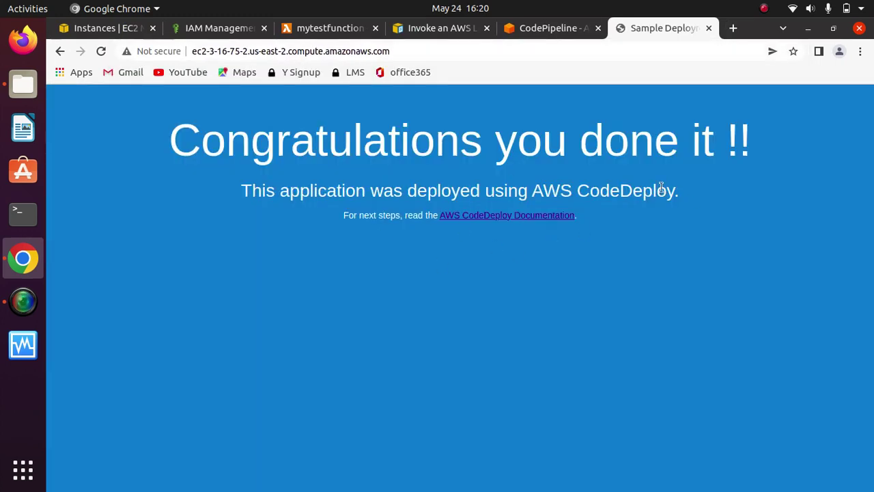
key(ctrl+a)
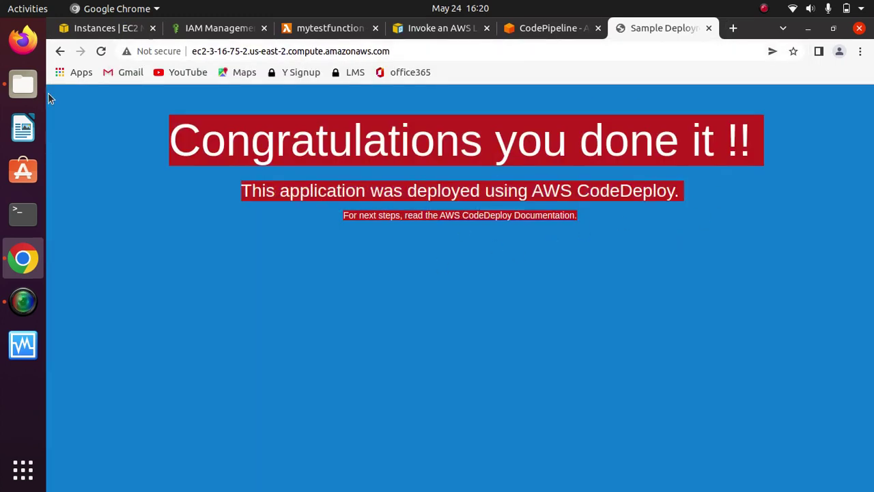
click(830, 280)
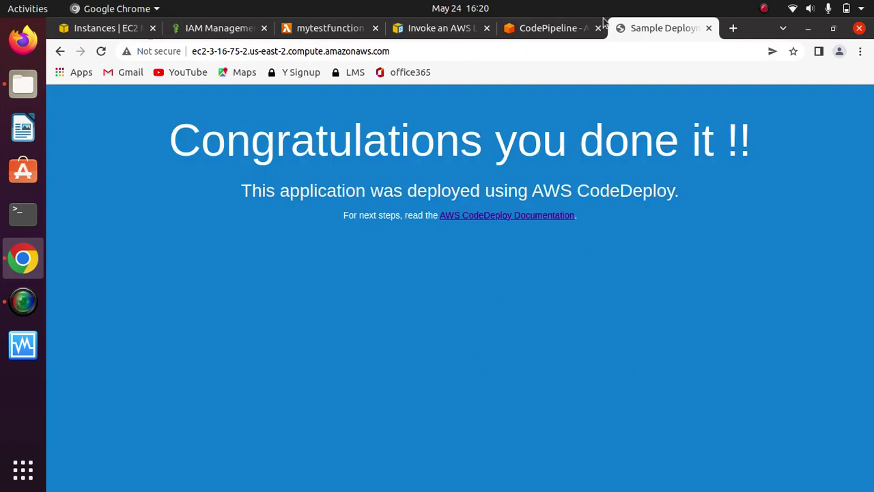
From the CodePipeline page, search the AWS services for cloudformation and open CloudFormation in a new browser tab
click(551, 29)
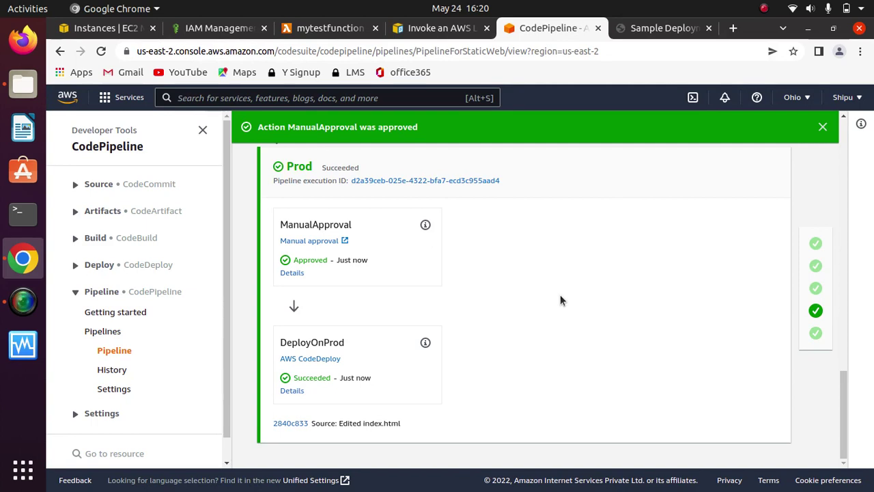
click(353, 99)
text(clo)
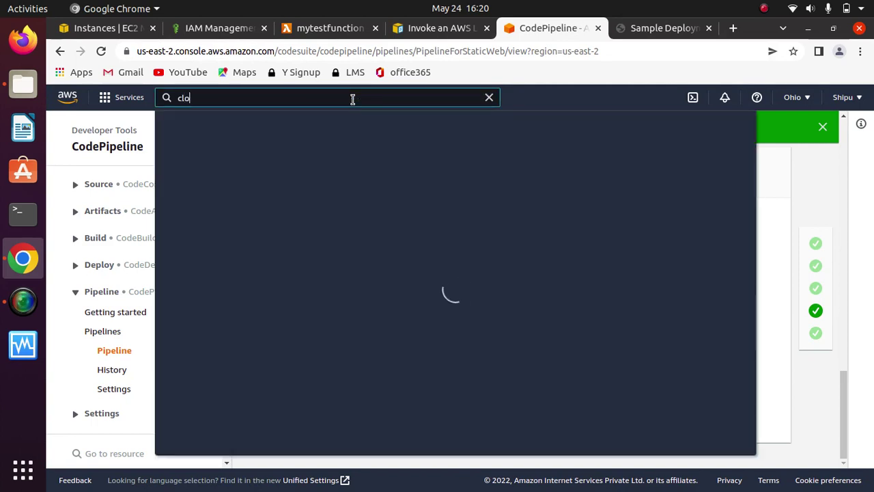
text(udformat)
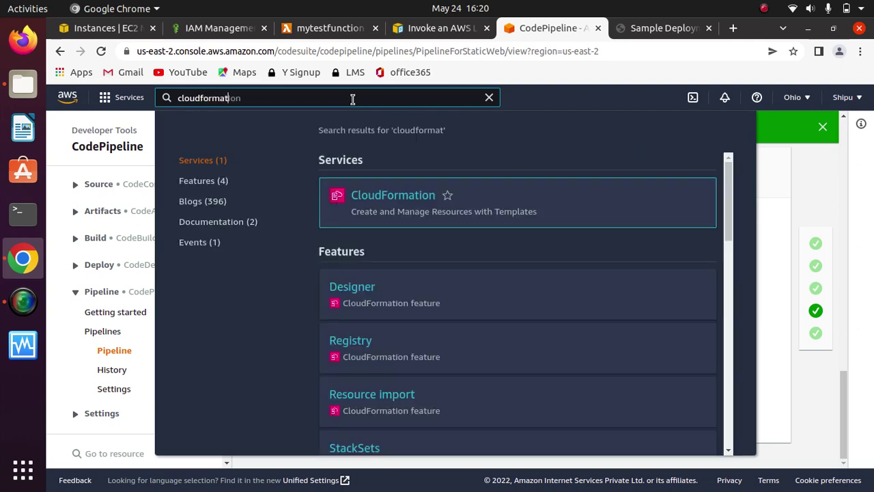
text(ion)
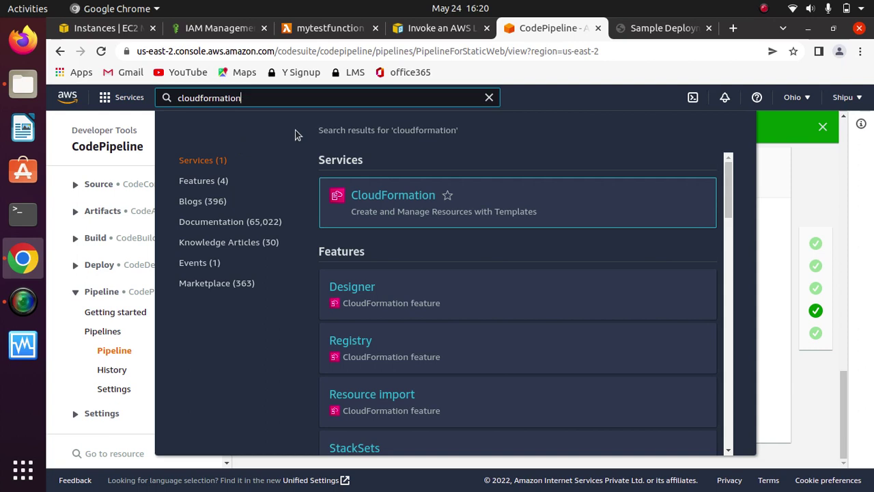
right_click(386, 197)
click(431, 203)
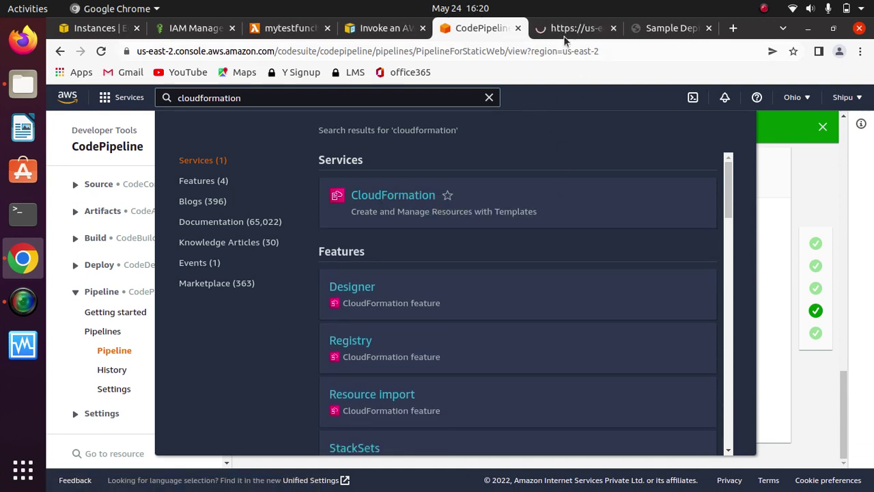
Switch to the CloudFormation browser tab and start creating a stack from the Stacks page
click(566, 33)
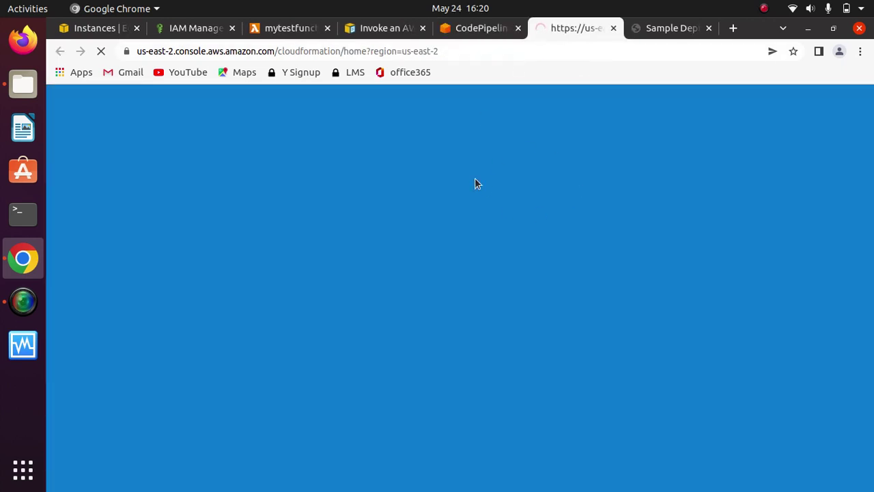
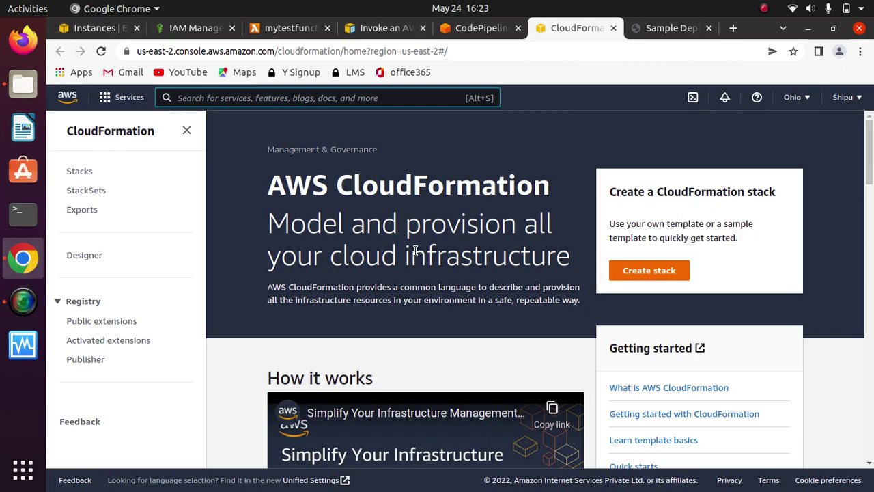
click(79, 174)
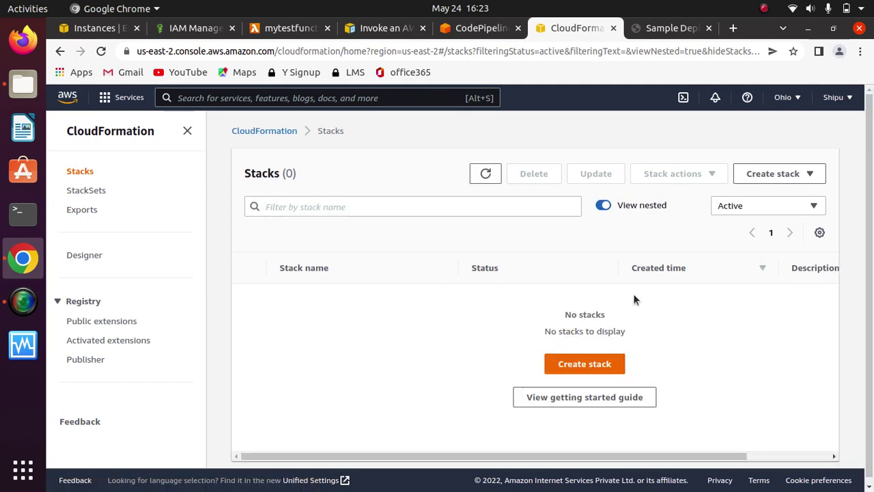
click(580, 363)
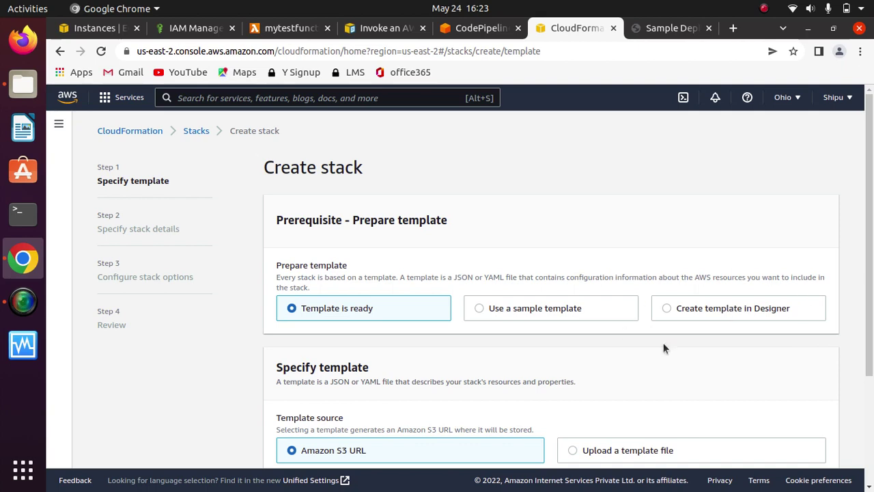
Compare the Amazon S3 URL and Upload a template file sources, selecting Upload a template file
drag(867, 301, 854, 375)
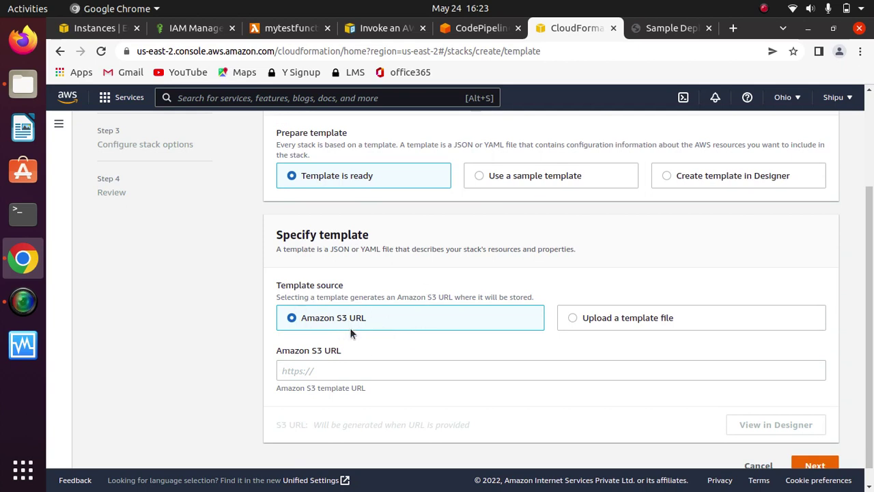
click(321, 371)
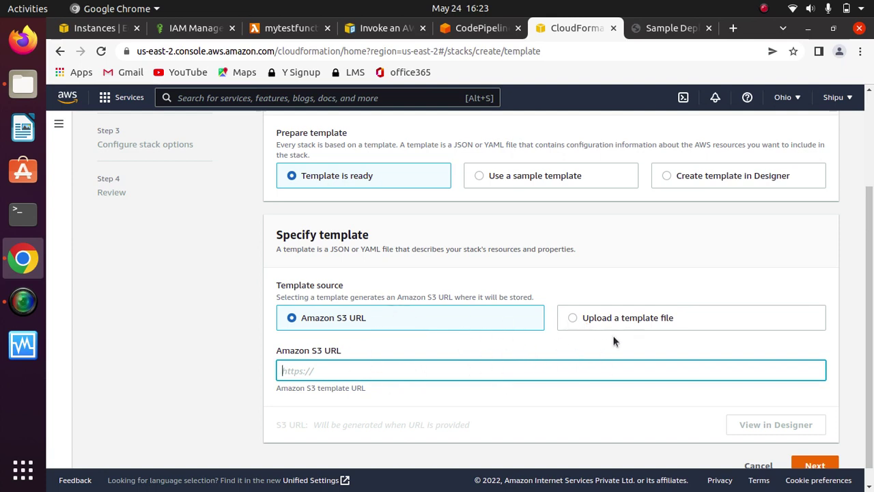
click(583, 323)
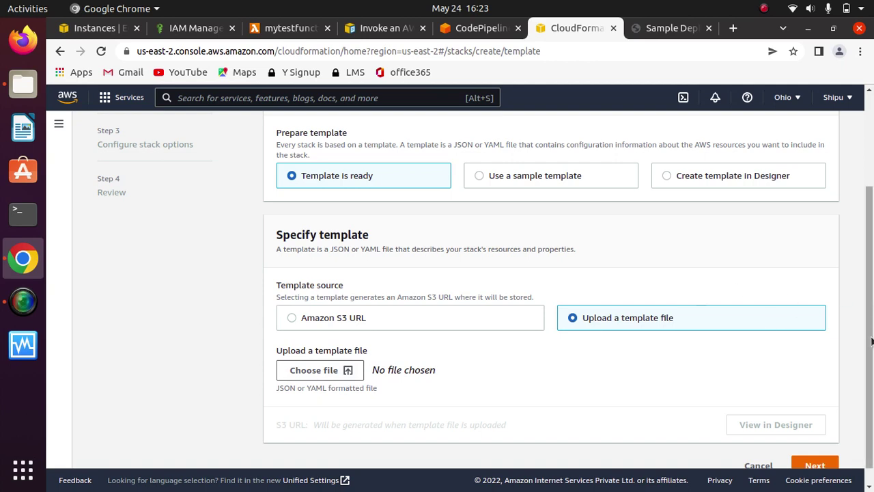
drag(872, 341, 870, 284)
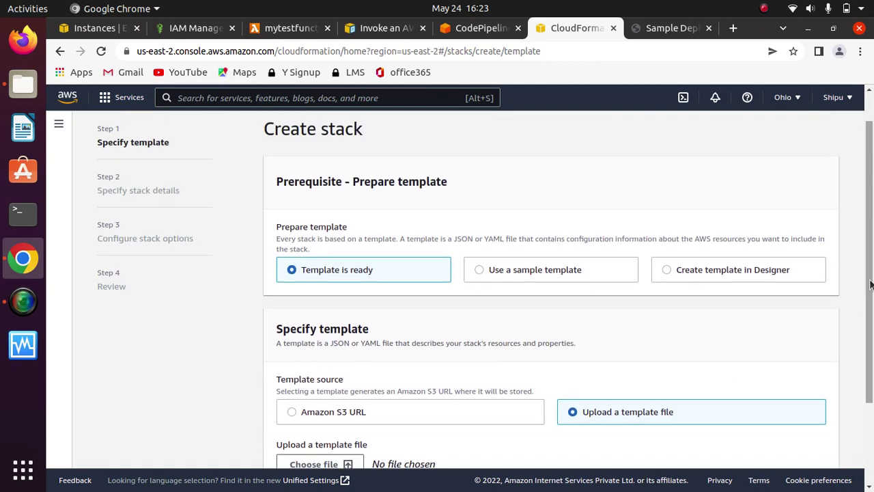
Set template preparation to Use a sample template and read the note on JSON or YAML template files
click(482, 269)
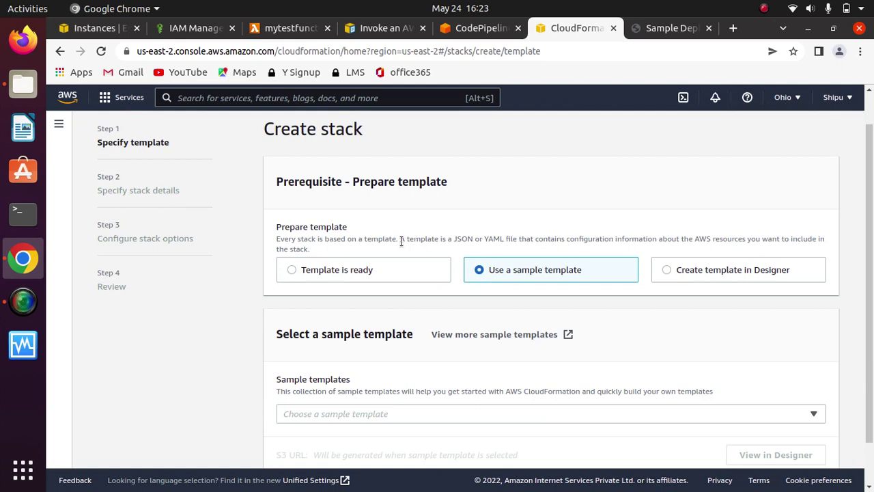
drag(401, 240, 513, 238)
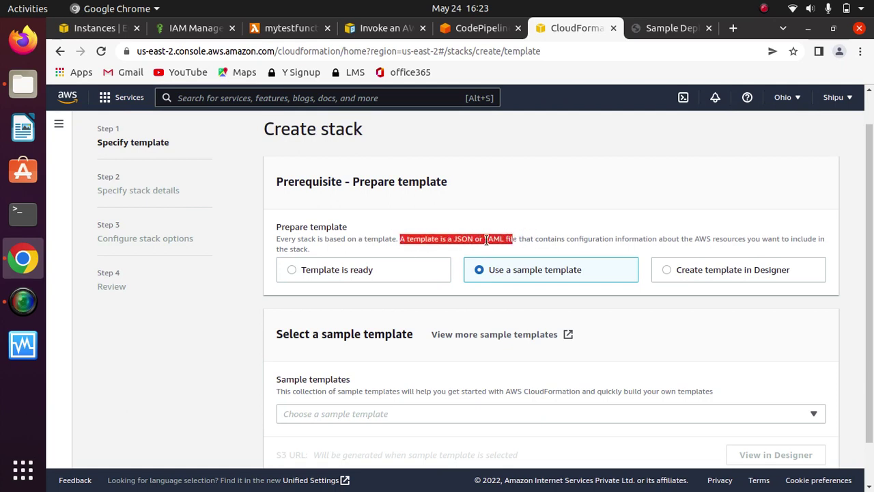
click(497, 239)
drag(516, 239, 399, 239)
click(514, 294)
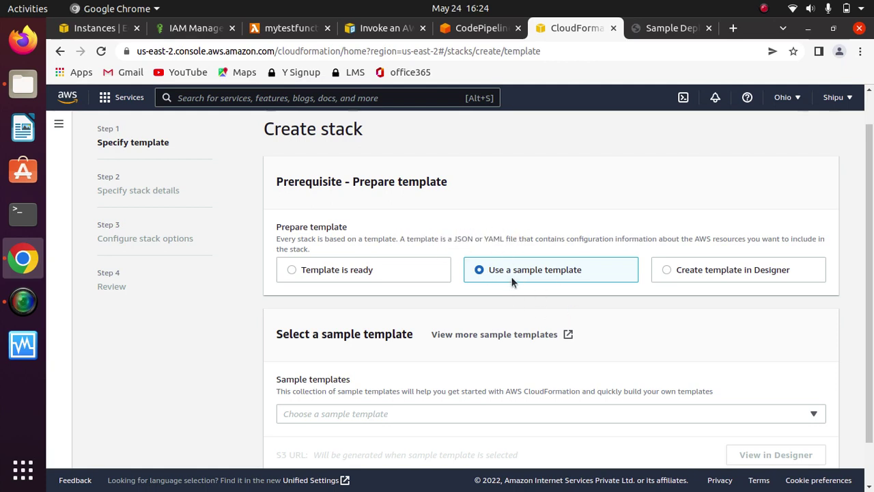
Look through the available sample templates in the Simple, Multi_AZ_Simple and Windows groups without choosing one
scroll(571, 217, down, 2)
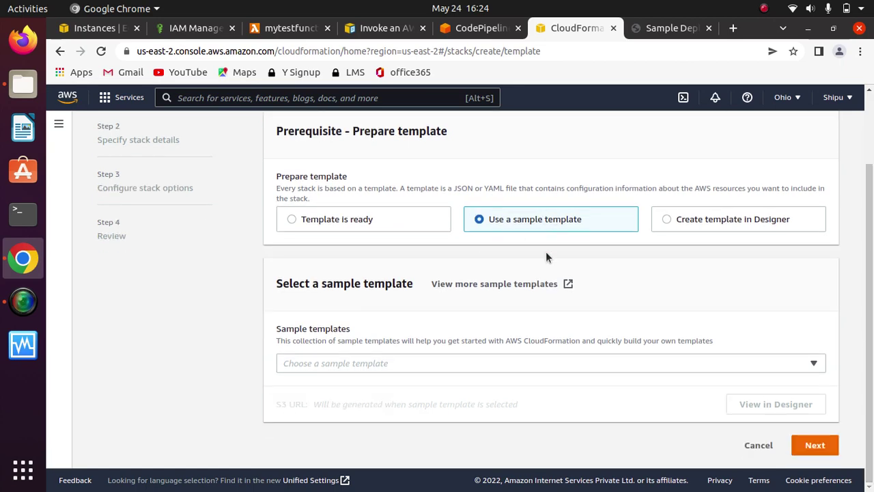
click(538, 362)
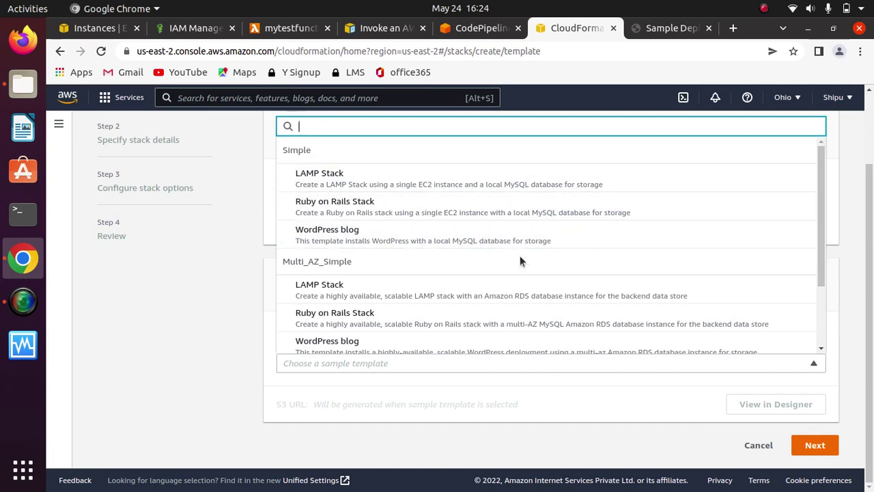
drag(820, 236, 818, 328)
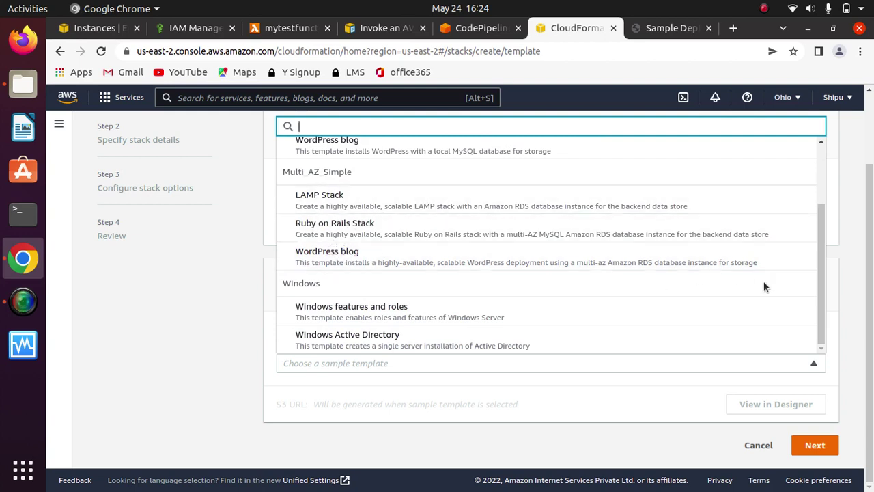
drag(825, 319, 812, 220)
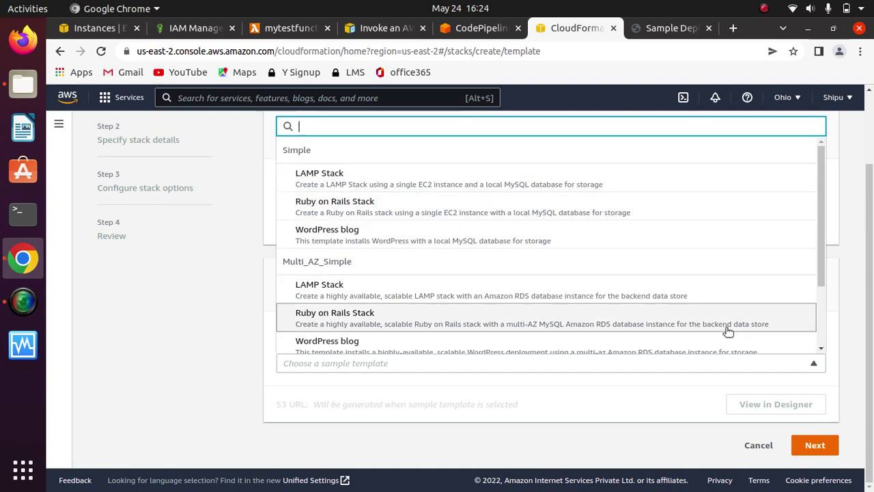
click(494, 453)
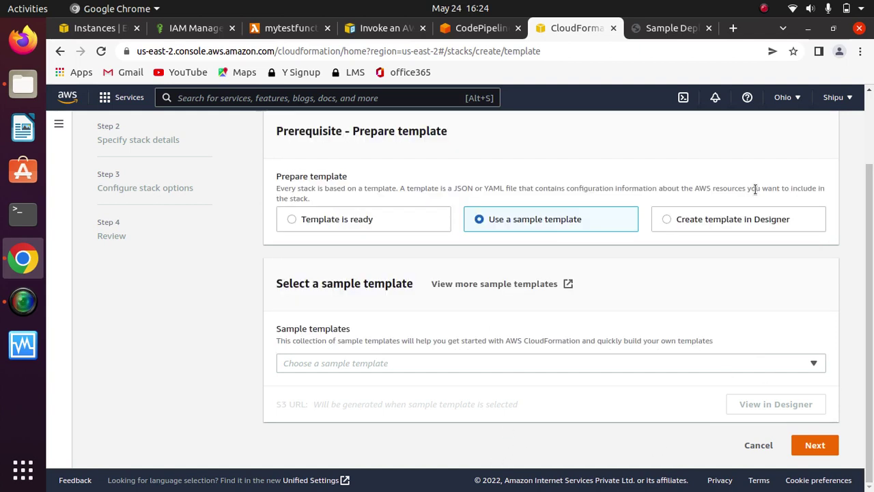
Choose Create template in Designer as the template preparation method and open a new template in Designer
click(672, 218)
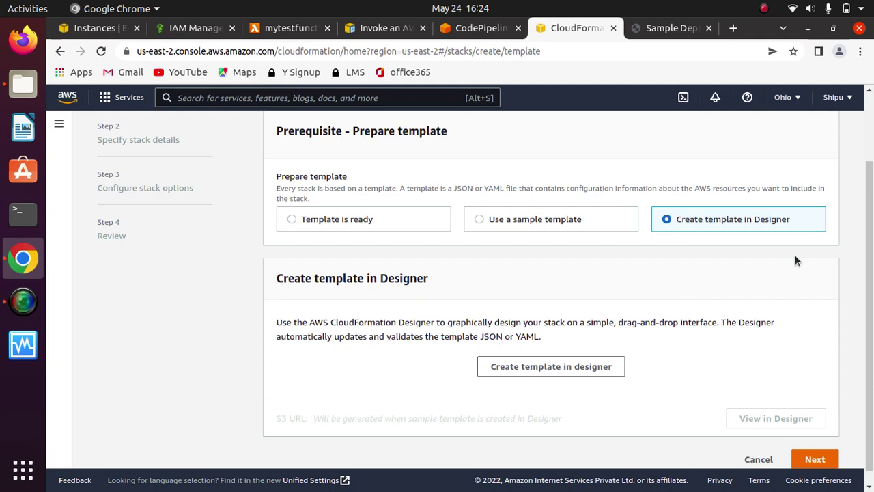
scroll(795, 256, down, 1)
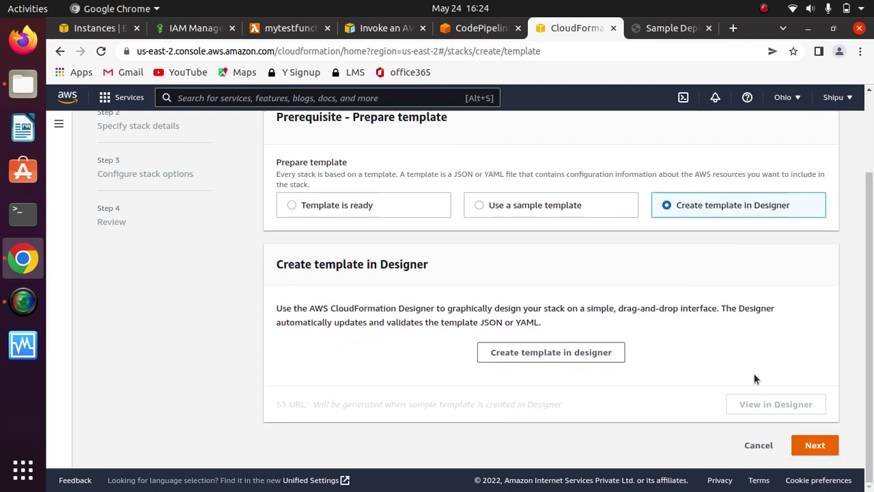
click(576, 358)
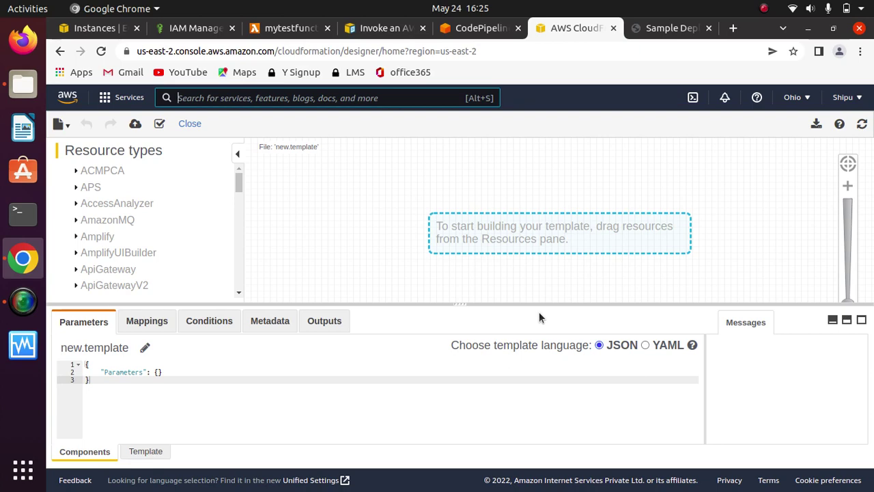
Find the S3 group among the resource types and place a Bucket resource on the empty design canvas
click(238, 293)
drag(238, 294, 239, 293)
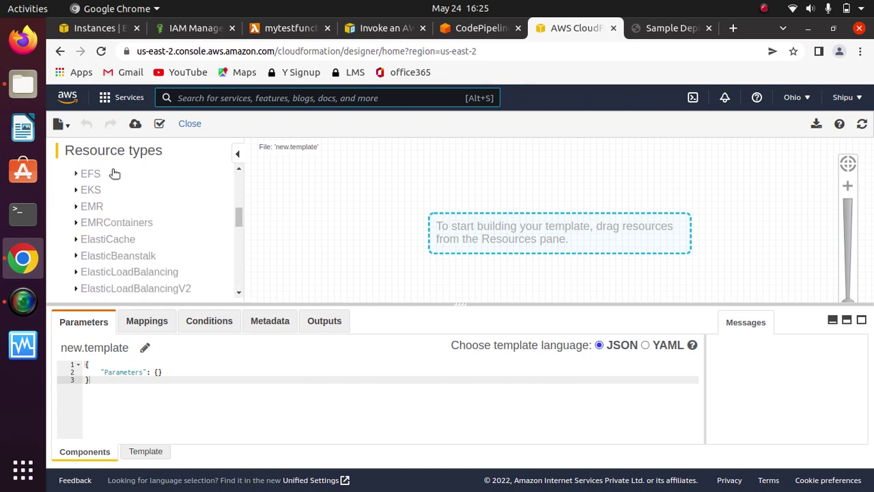
click(238, 292)
drag(238, 293, 238, 293)
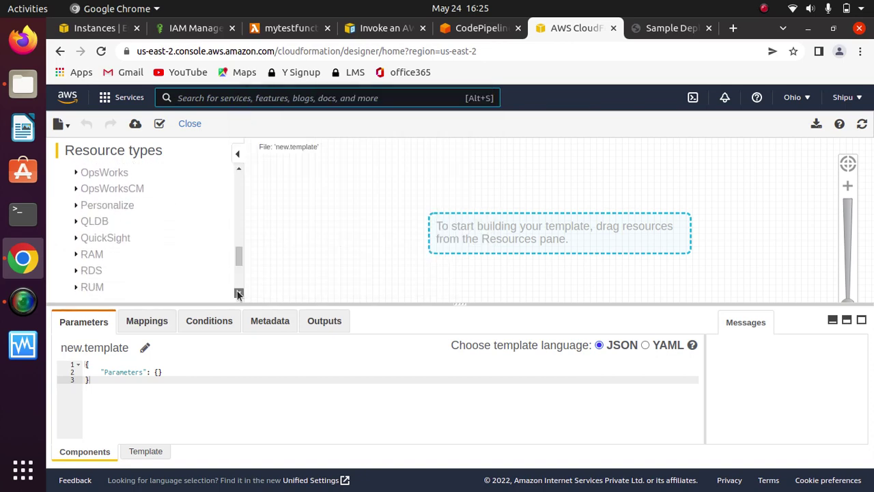
drag(238, 293, 238, 293)
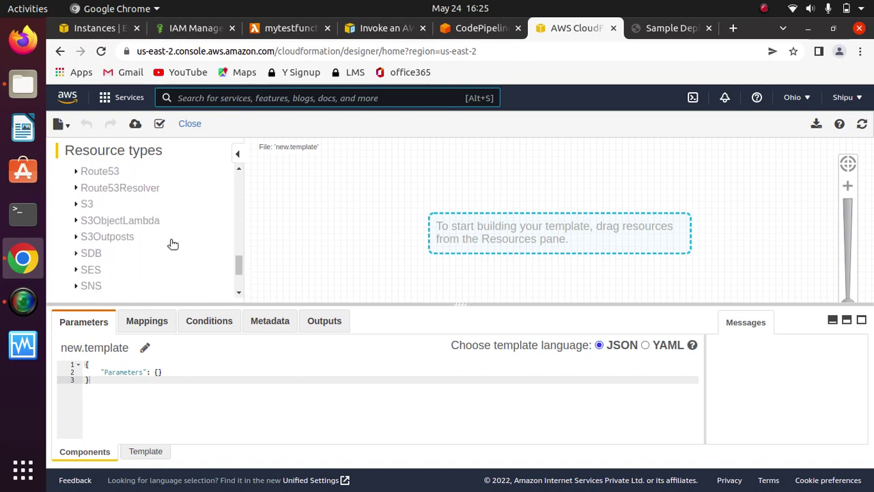
click(85, 206)
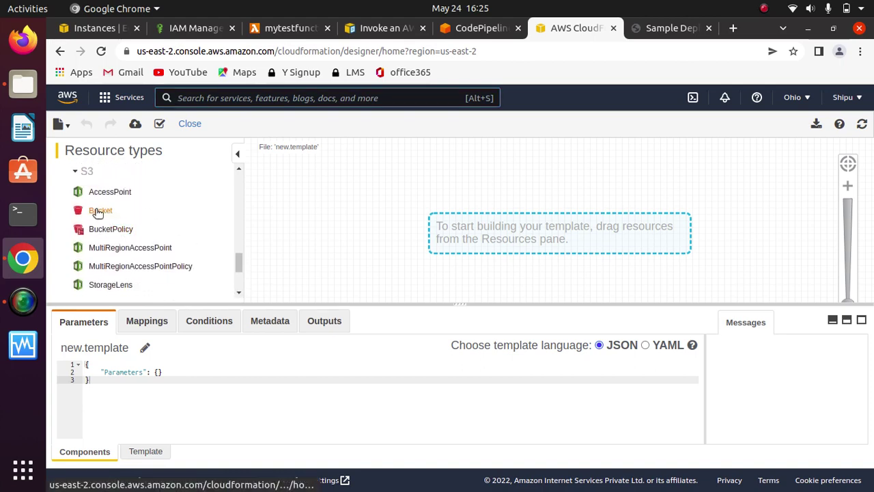
click(98, 213)
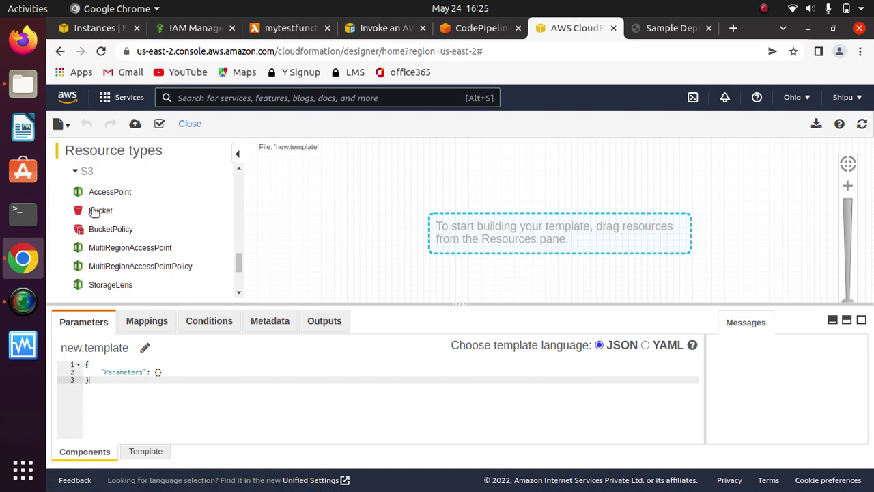
drag(84, 211, 514, 196)
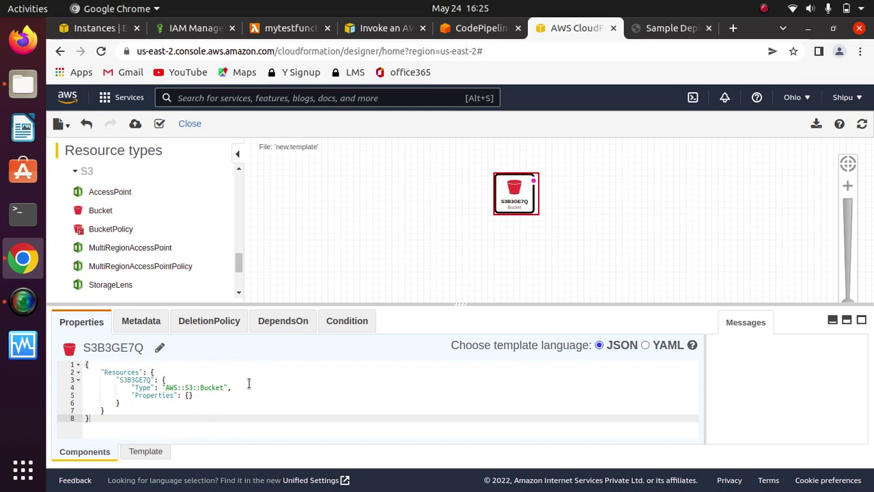
Compare the bucket's template code in JSON and YAML, leaving YAML as the template language
click(644, 345)
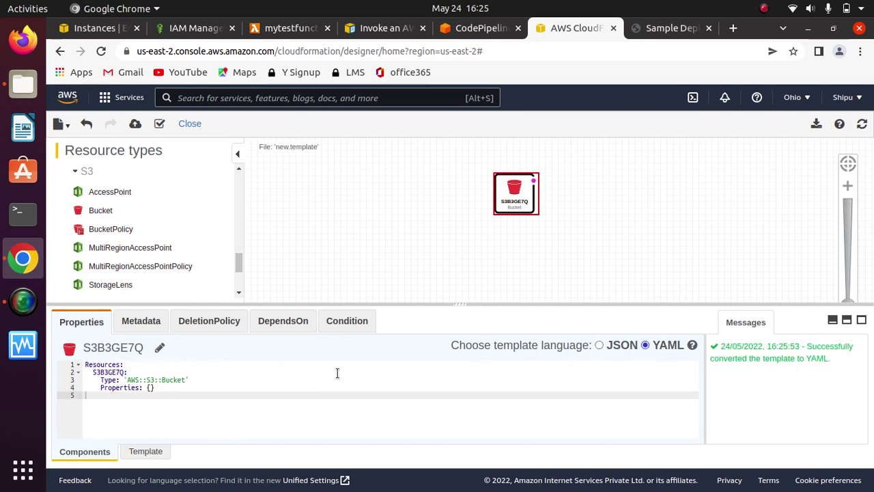
click(599, 346)
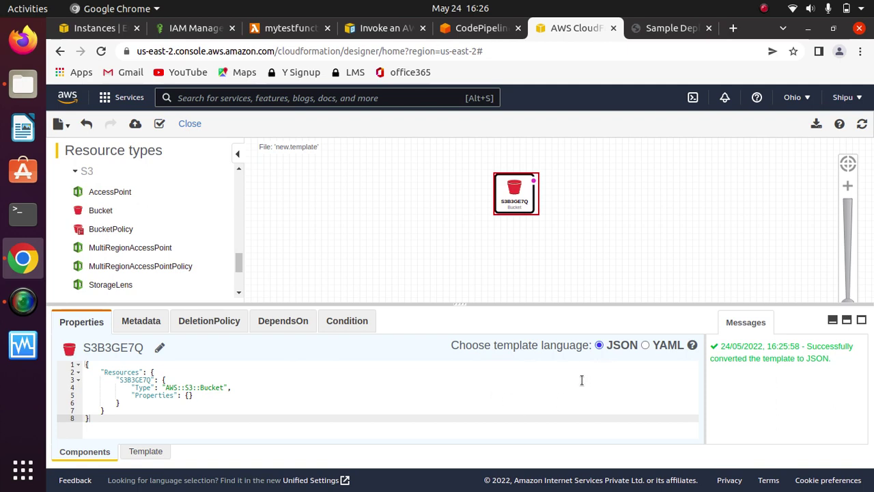
click(645, 345)
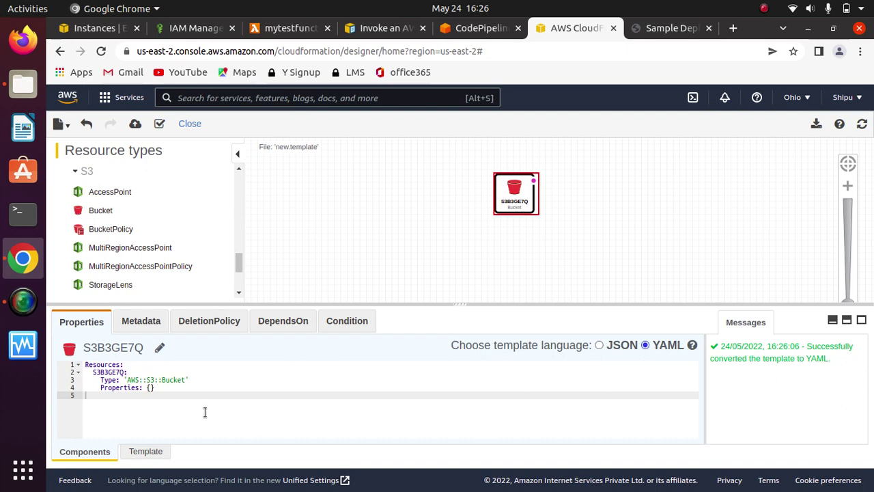
Create a stack from the designed template and check the Amazon S3 URL filled in as its template source
click(135, 125)
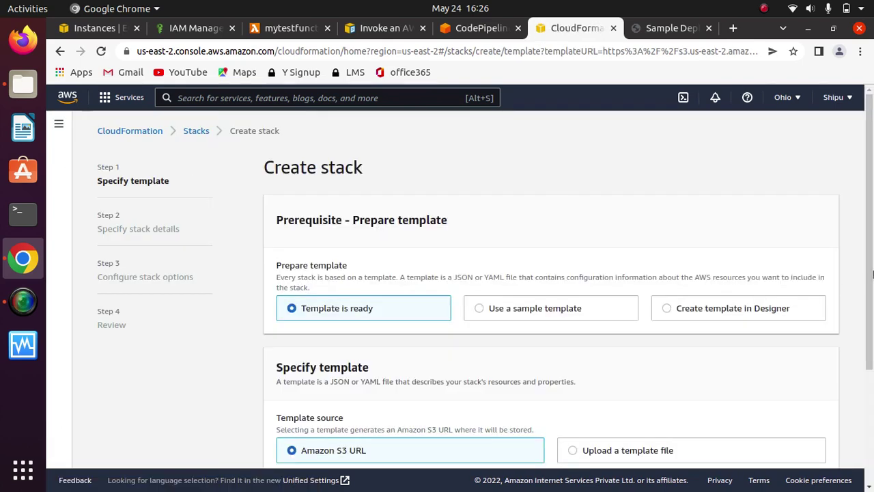
drag(872, 274, 873, 386)
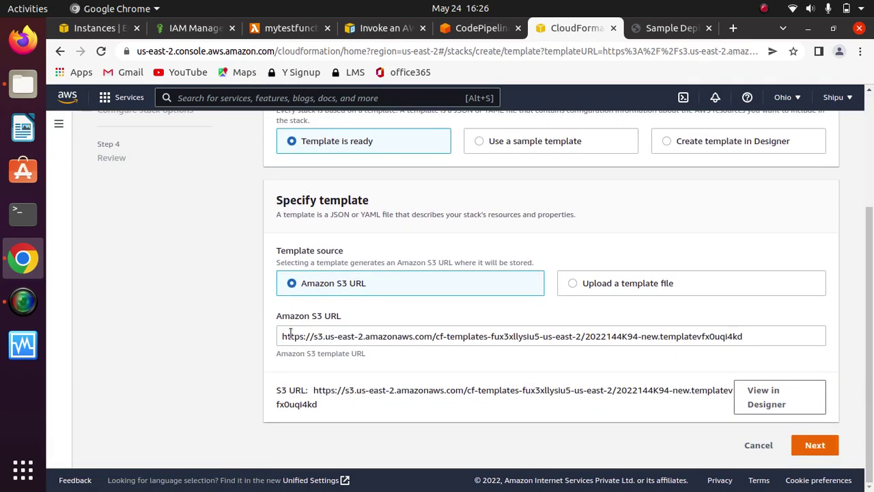
drag(347, 311, 283, 310)
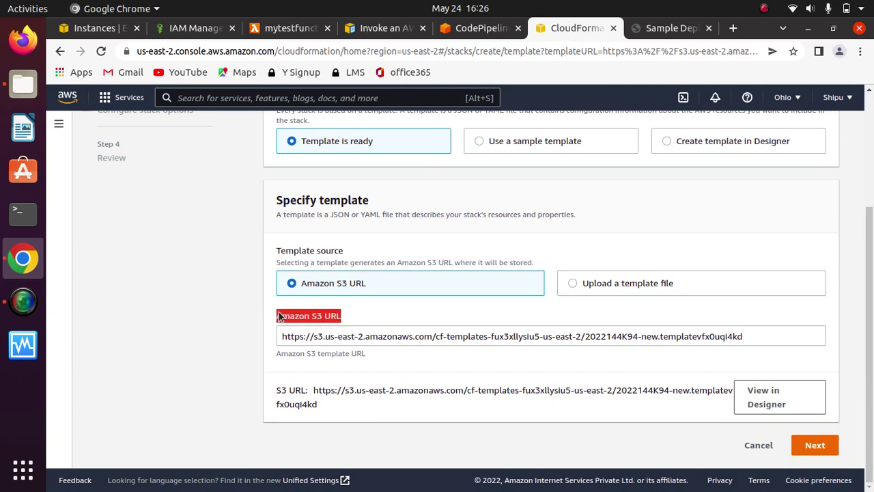
click(372, 309)
drag(348, 310, 282, 312)
click(351, 299)
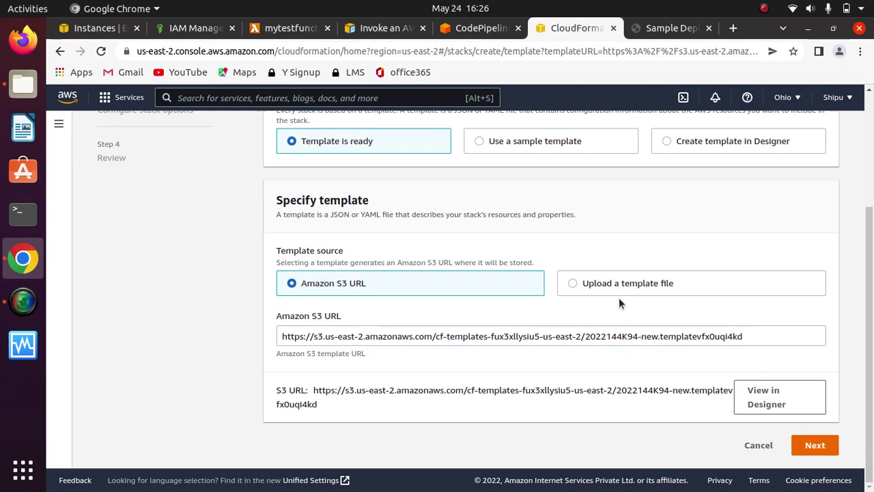
Continue to the stack details with the Amazon S3 template and name the stack mystack
click(816, 443)
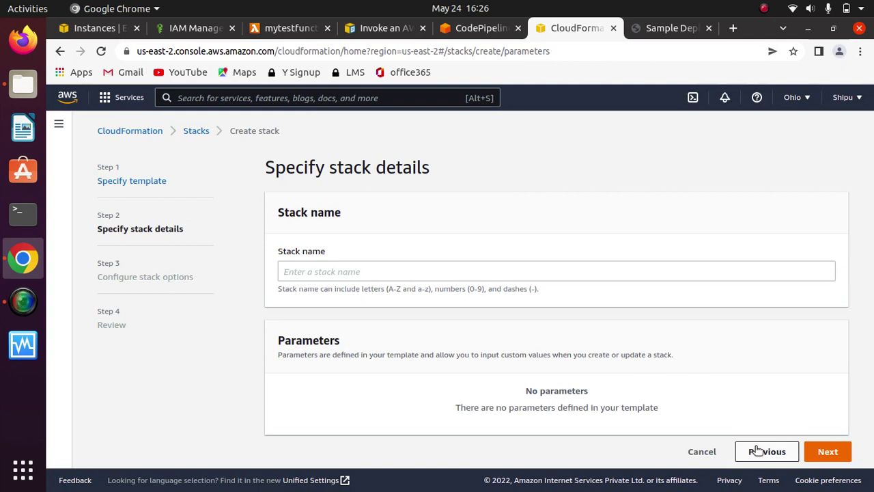
click(348, 271)
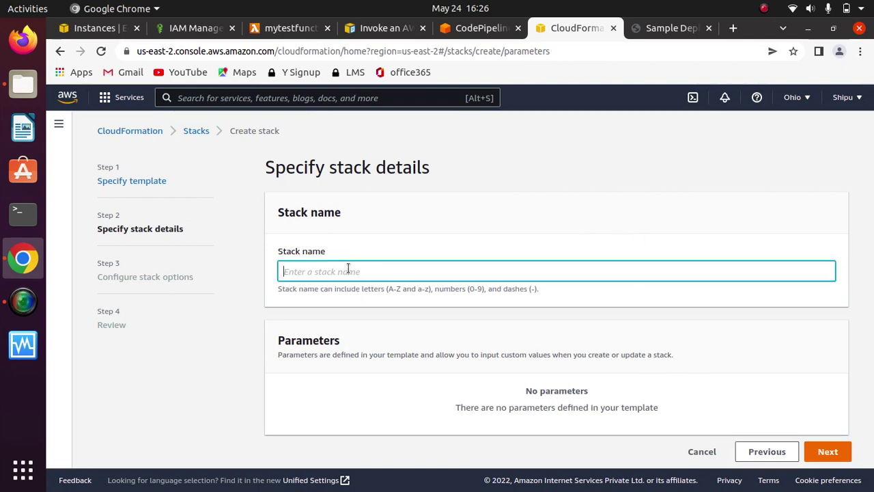
text(mystack)
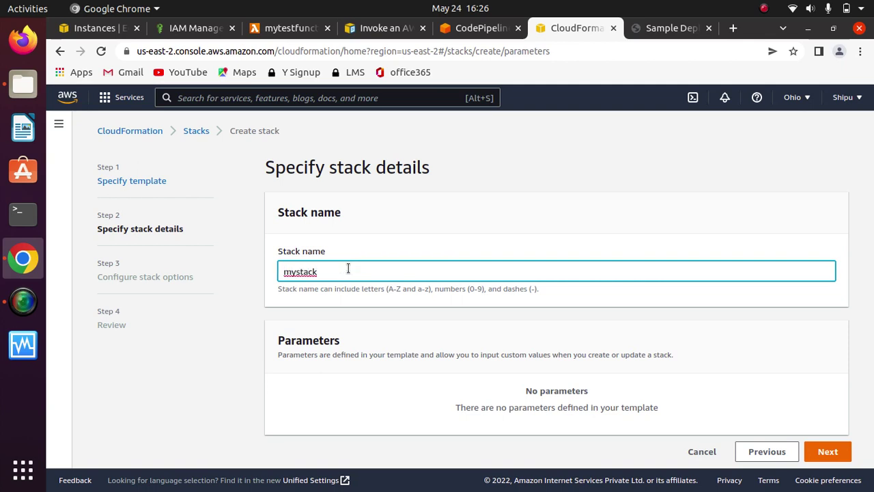
Complete the stack name as mystackdemo and continue to the stack options, leaving the tags empty
text(demo)
click(828, 451)
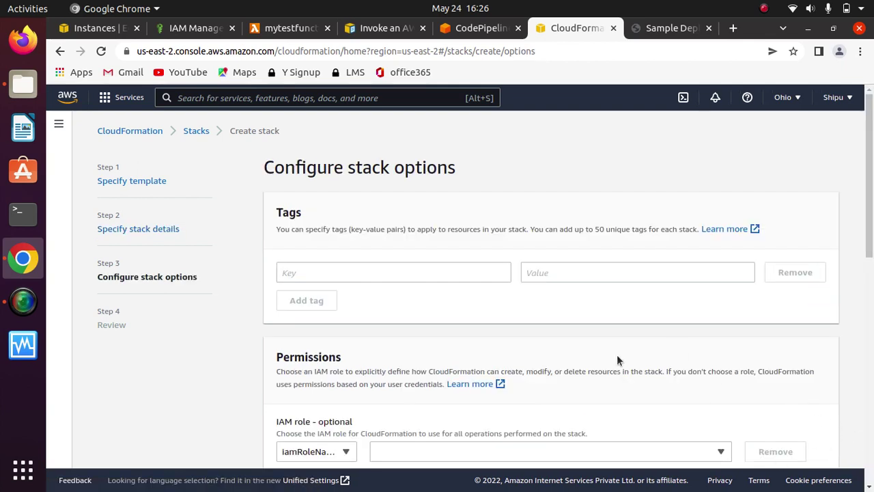
click(384, 273)
click(504, 315)
Check which IAM roles are offered for the stack's permissions, leaving the role unselected
scroll(861, 304, down, 3)
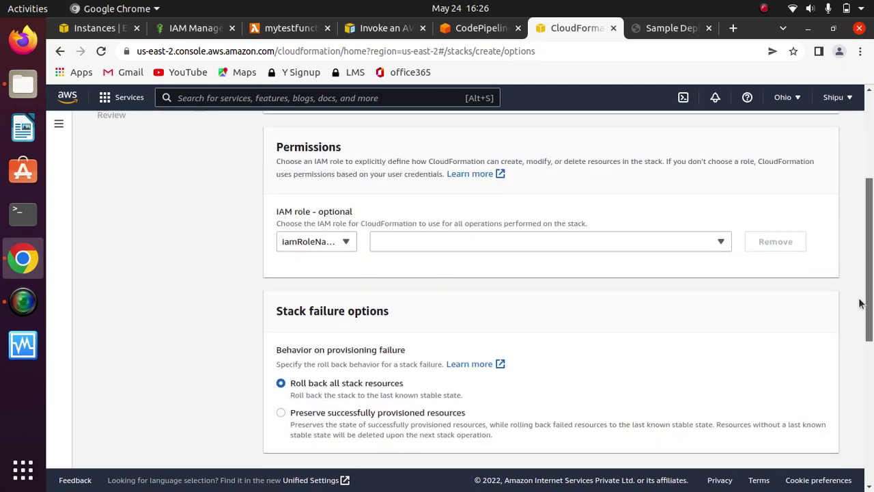
scroll(860, 304, down, 1)
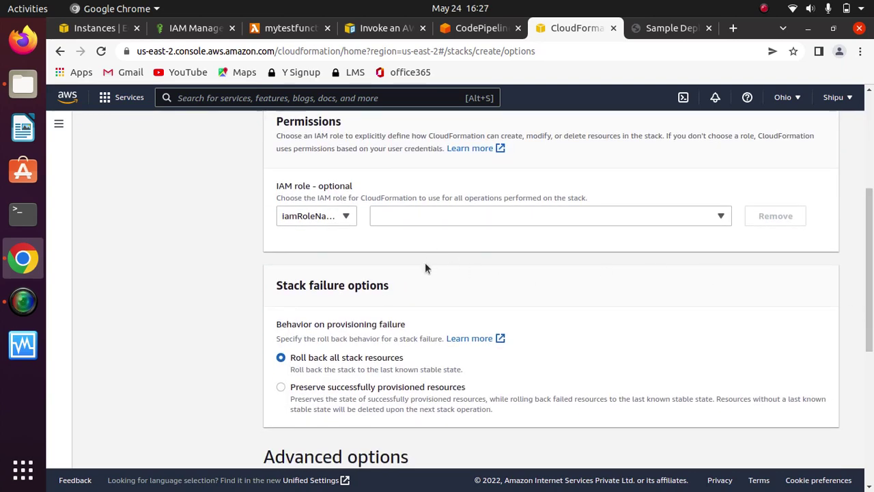
click(442, 214)
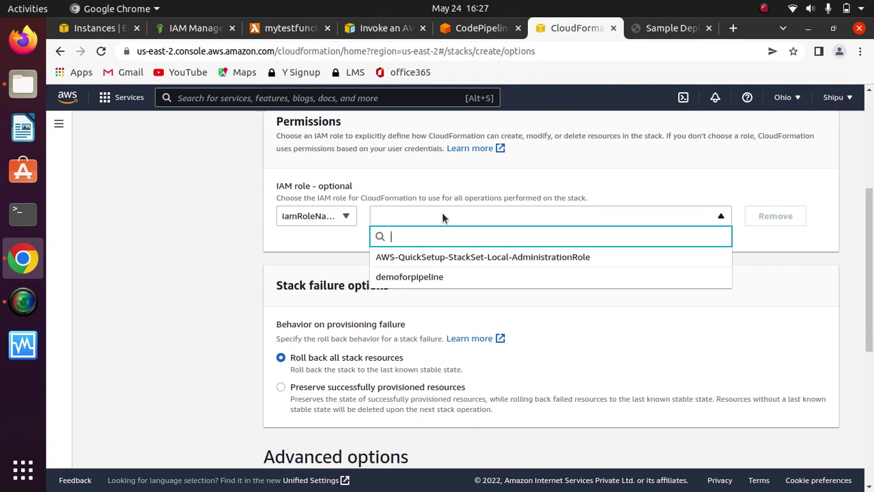
click(597, 179)
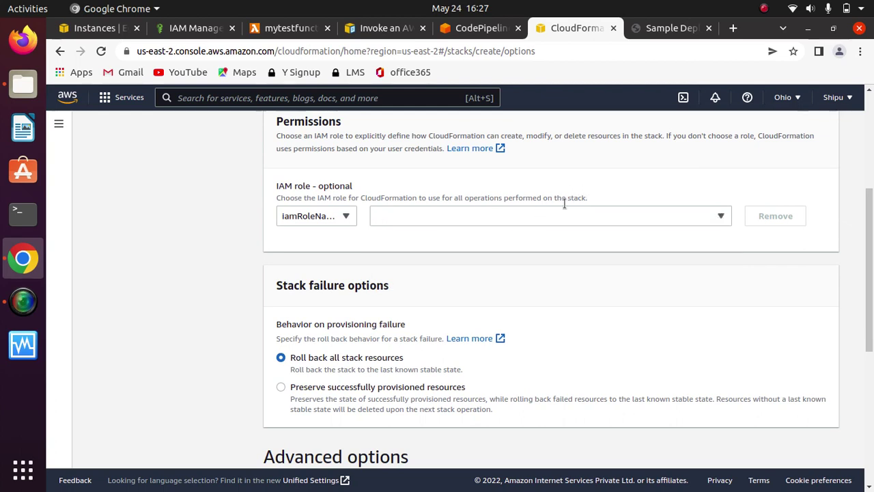
click(488, 217)
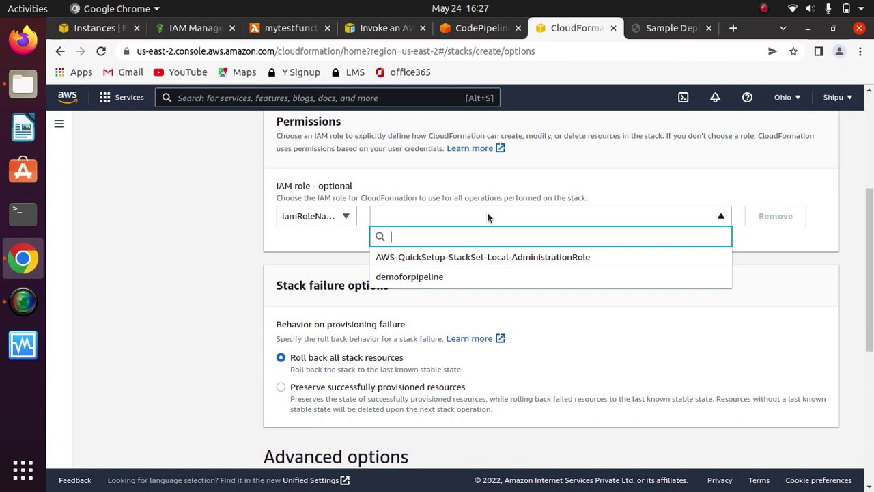
click(602, 178)
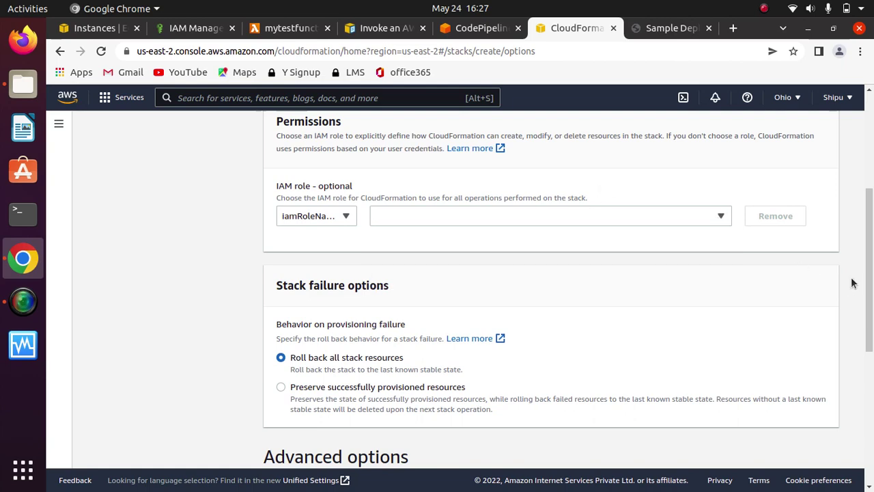
Look over the stack policy and rollback configuration, keep the default advanced options and continue to the review
drag(870, 255, 871, 398)
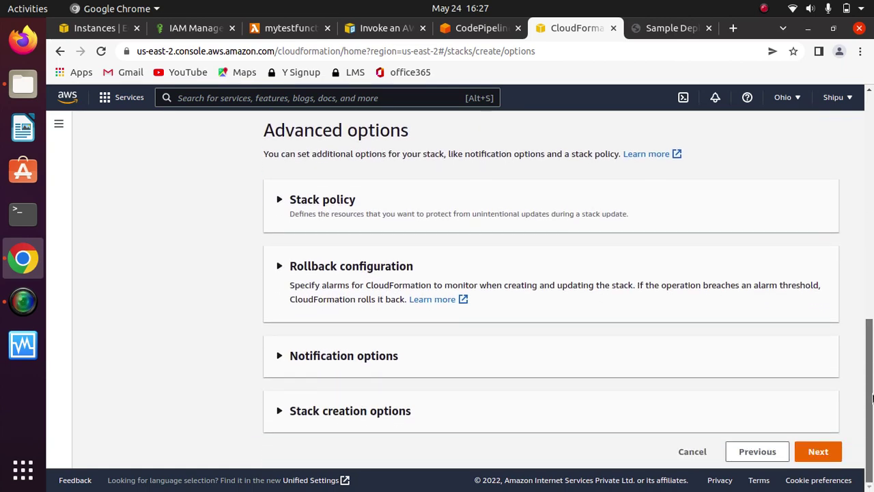
click(278, 200)
click(279, 202)
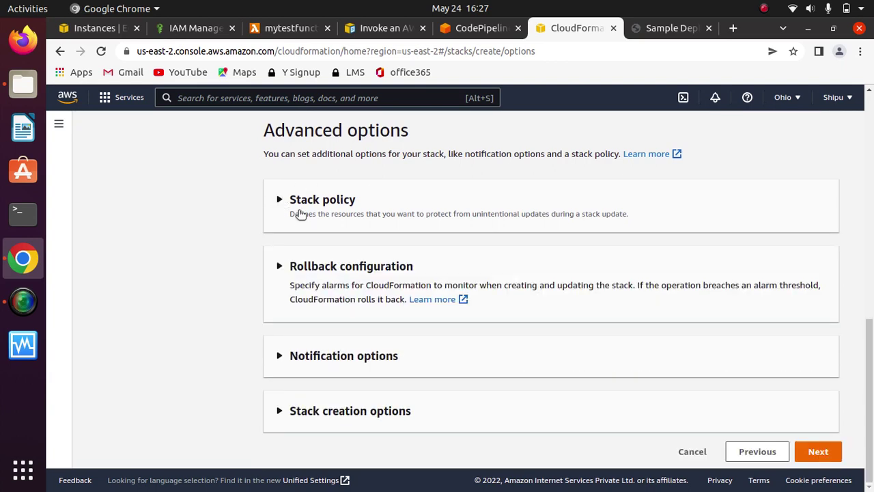
click(279, 266)
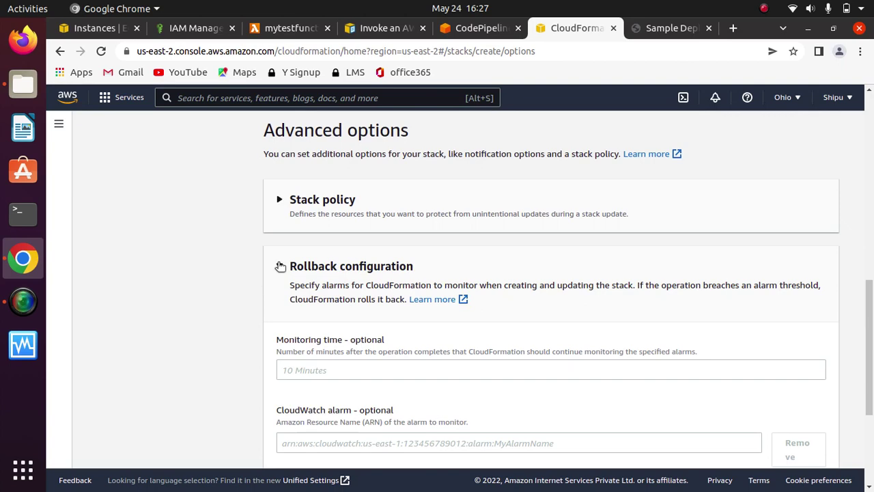
click(278, 266)
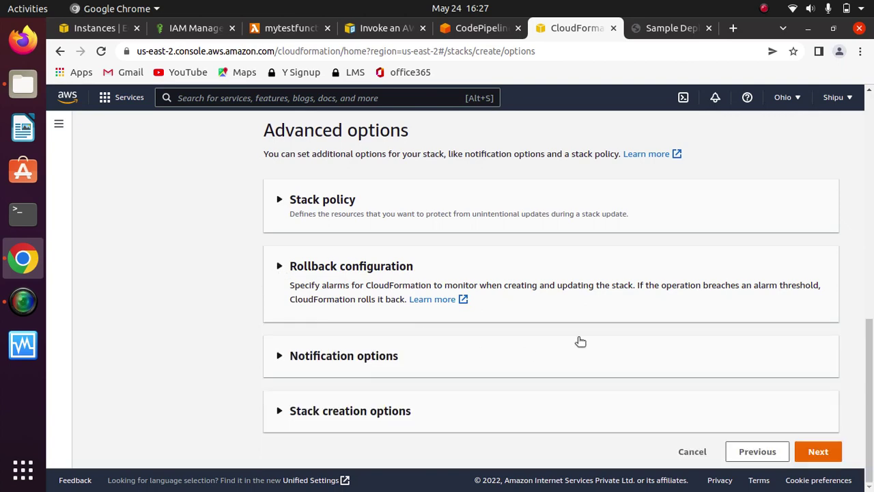
click(826, 454)
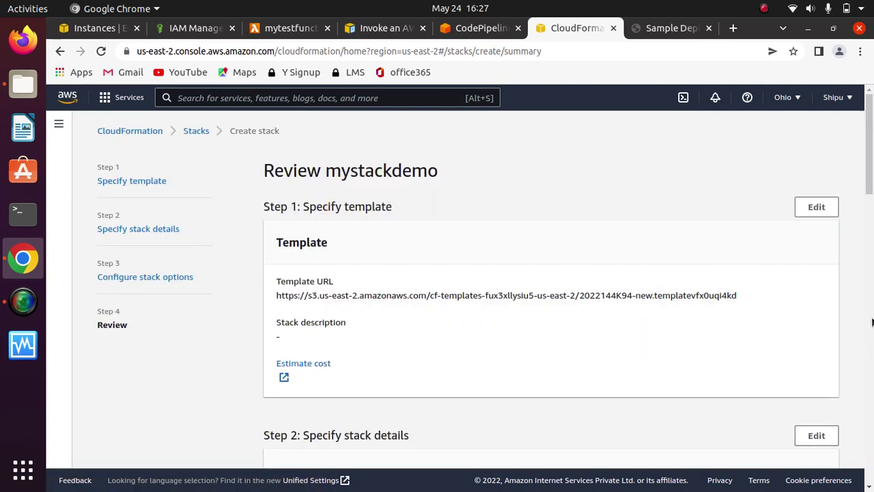
Create the mystackdemo stack from the end of its review page
drag(869, 144, 864, 480)
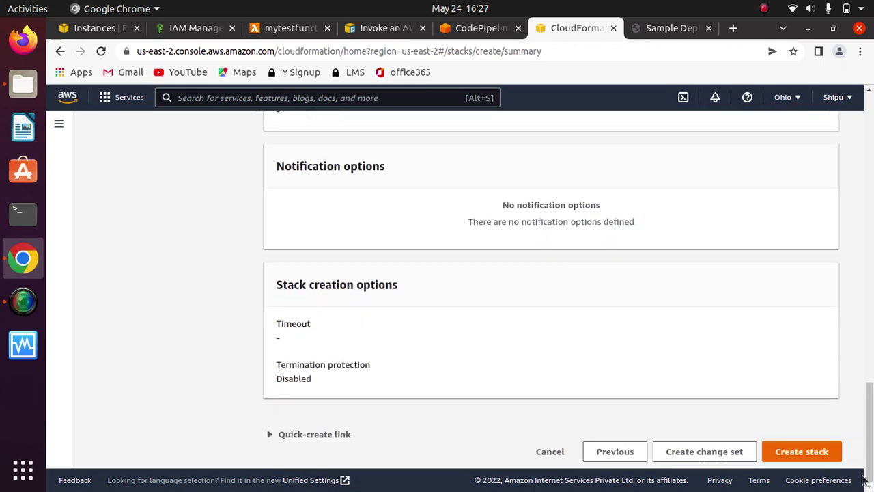
click(803, 448)
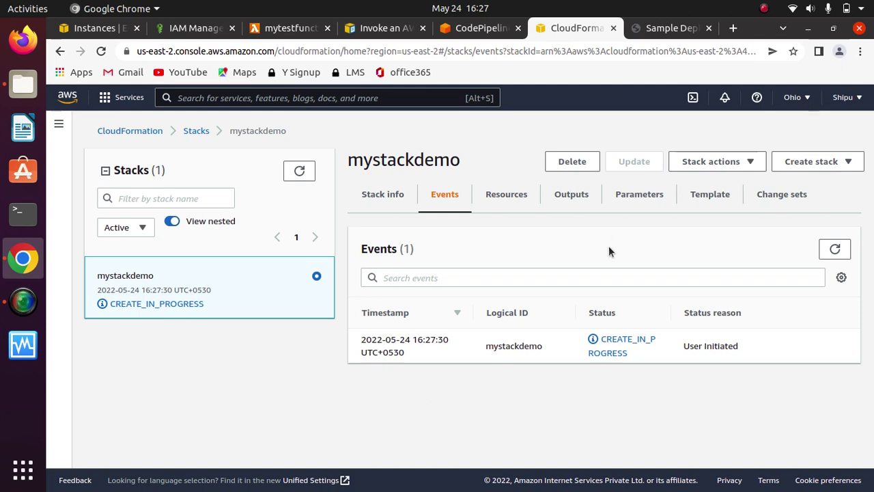
click(763, 9)
click(772, 51)
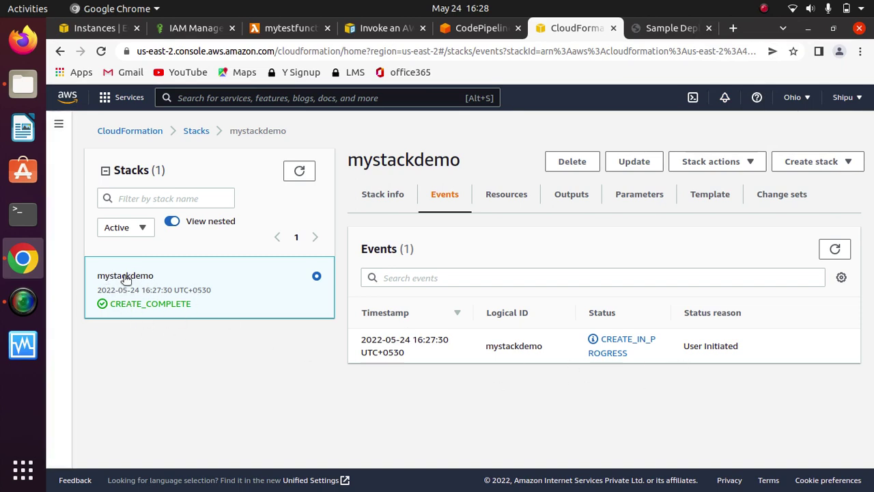
Examine the overview information of the mystackdemo stack and its list of creation events
click(383, 196)
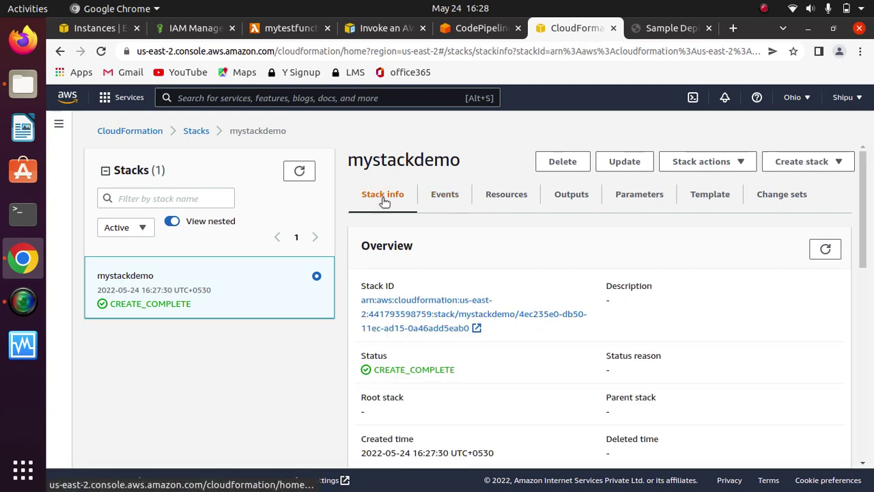
drag(869, 332, 871, 226)
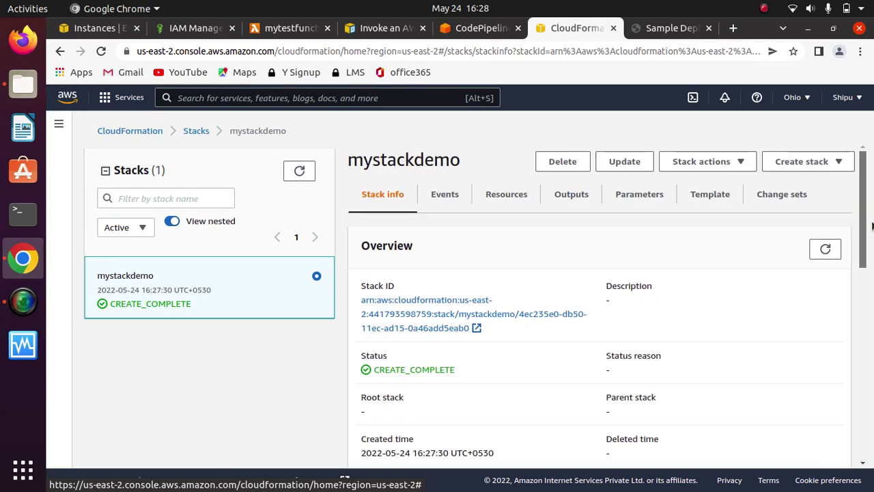
click(444, 199)
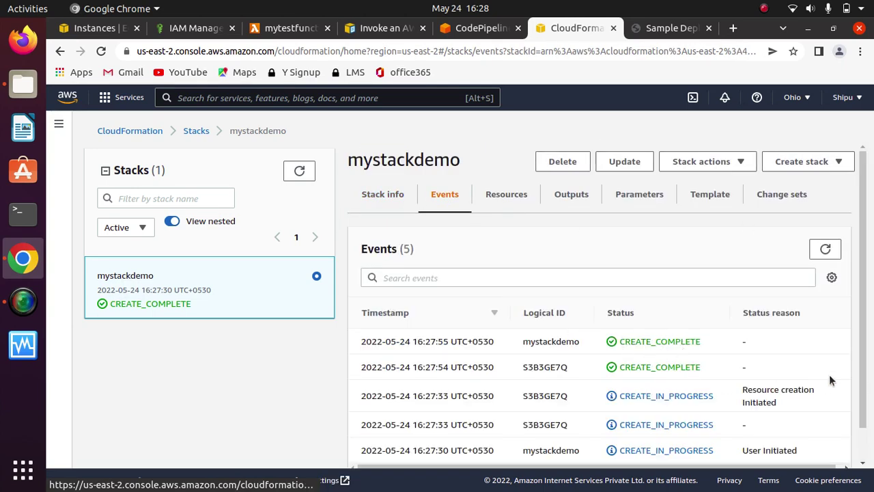
drag(864, 286, 871, 384)
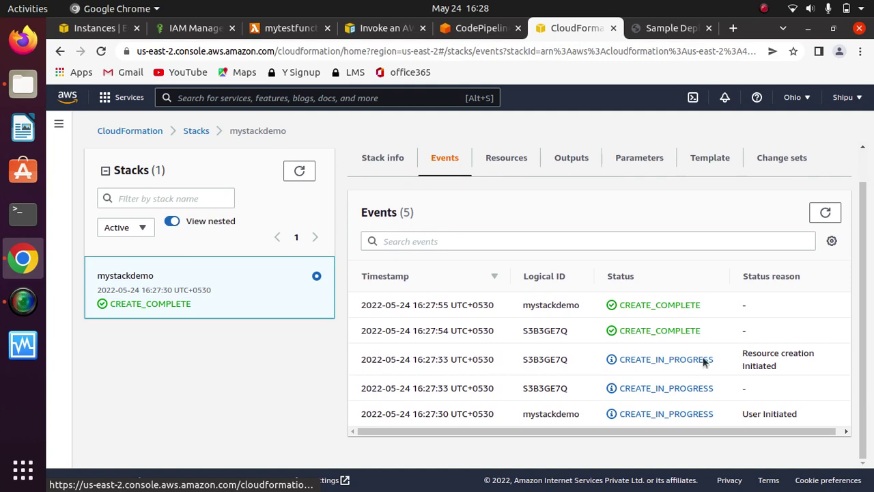
drag(861, 347, 859, 282)
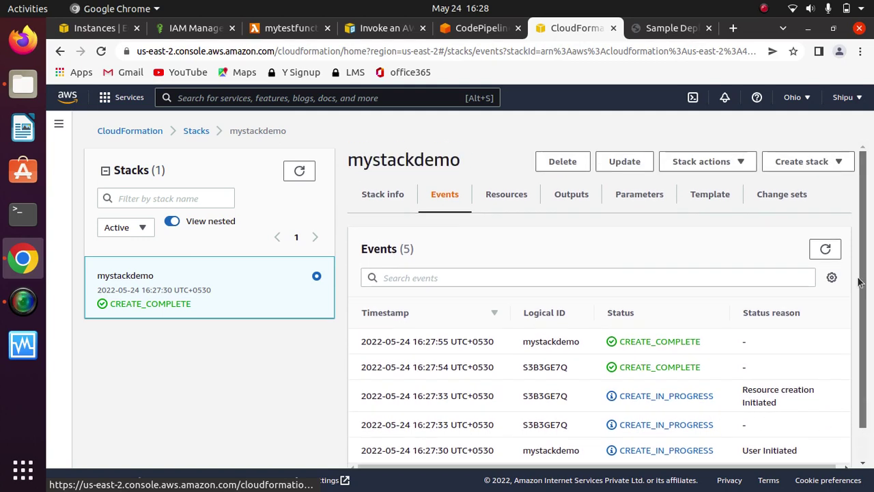
Examine the stack's resources, checking the logical ID of the S3 bucket
click(521, 198)
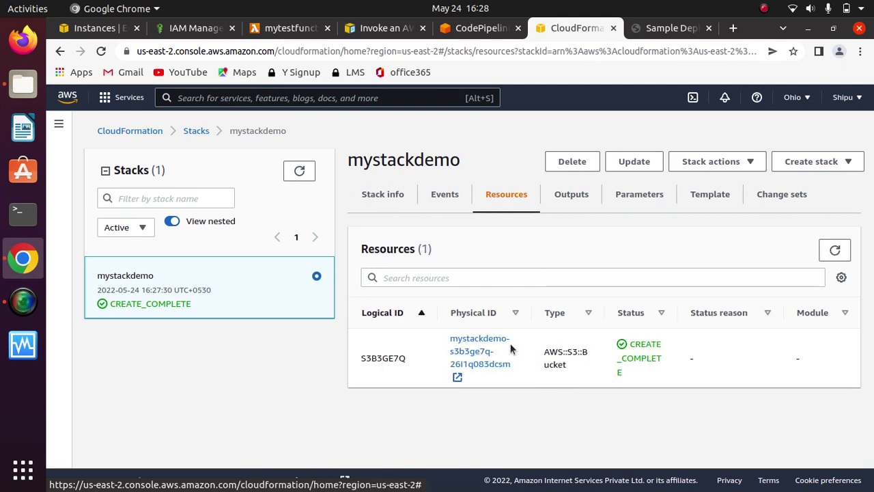
drag(407, 358, 360, 356)
click(401, 358)
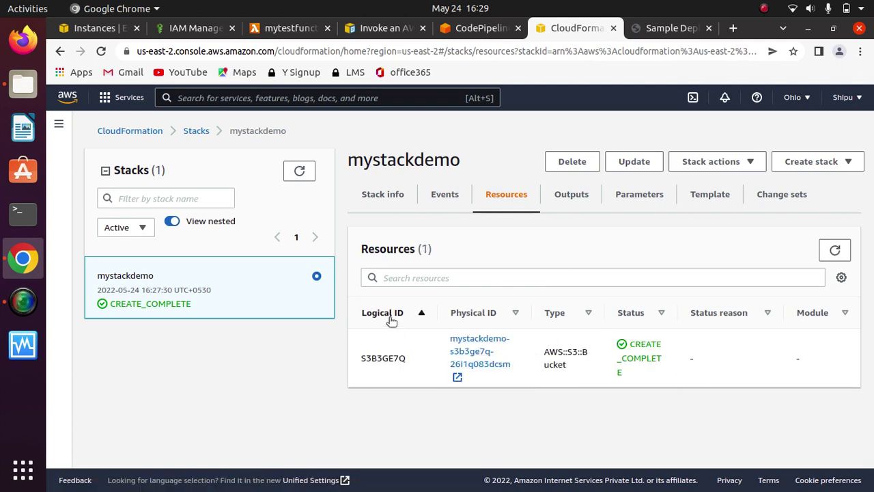
double_click(405, 358)
click(406, 403)
Review the stack's outputs and parameters, its full template code and its change sets
click(571, 198)
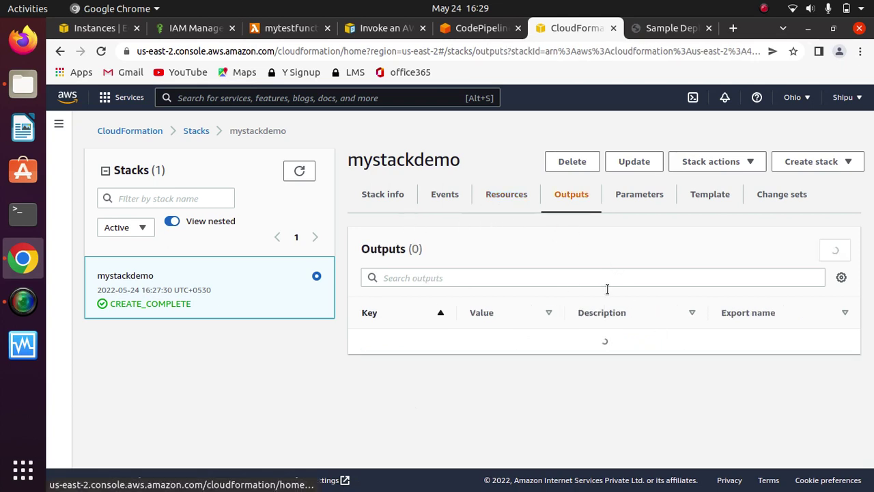
click(630, 197)
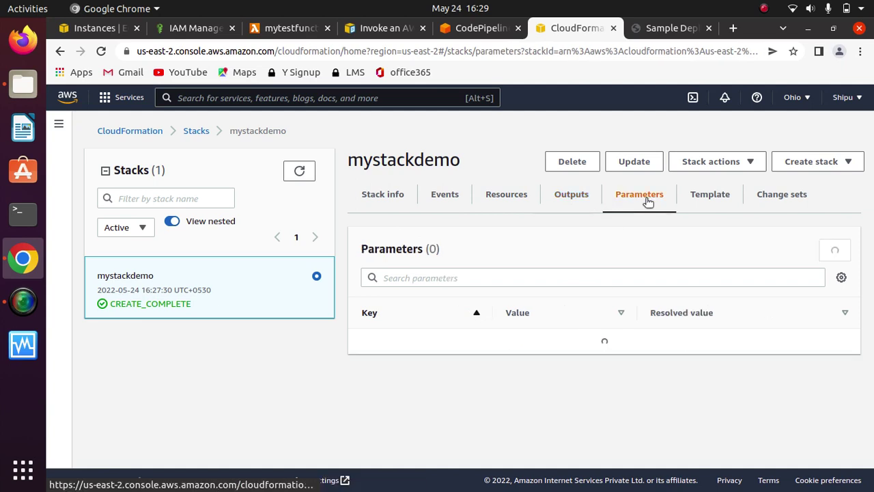
click(714, 203)
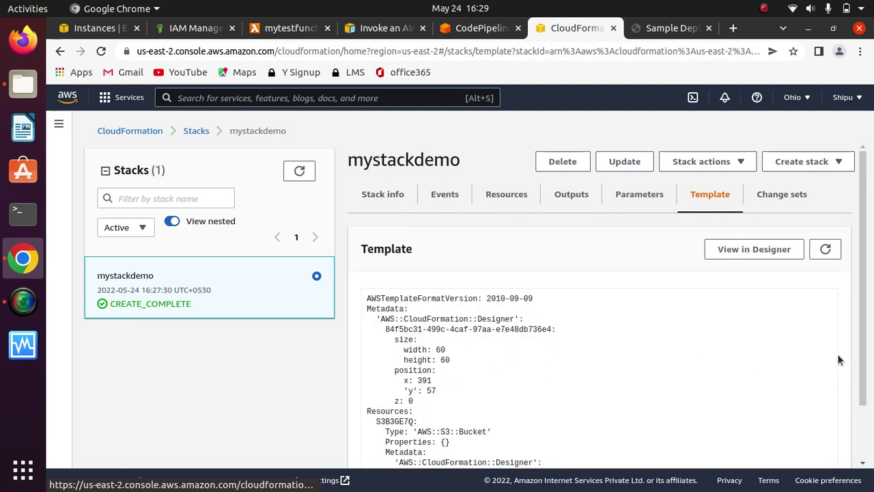
scroll(861, 352, down, 2)
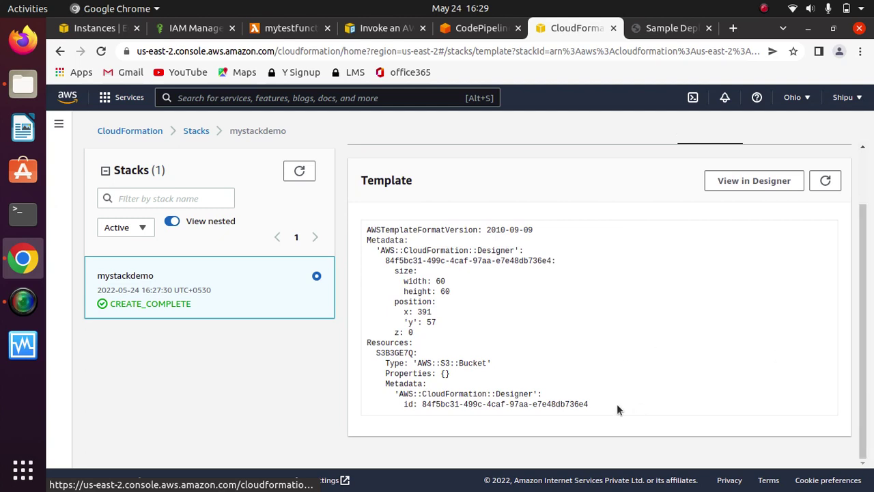
drag(617, 404, 365, 225)
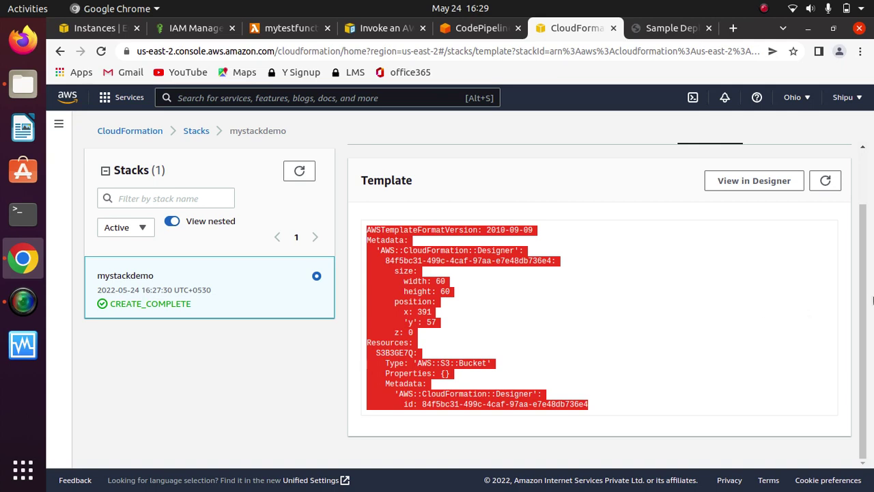
scroll(866, 307, up, 2)
click(781, 195)
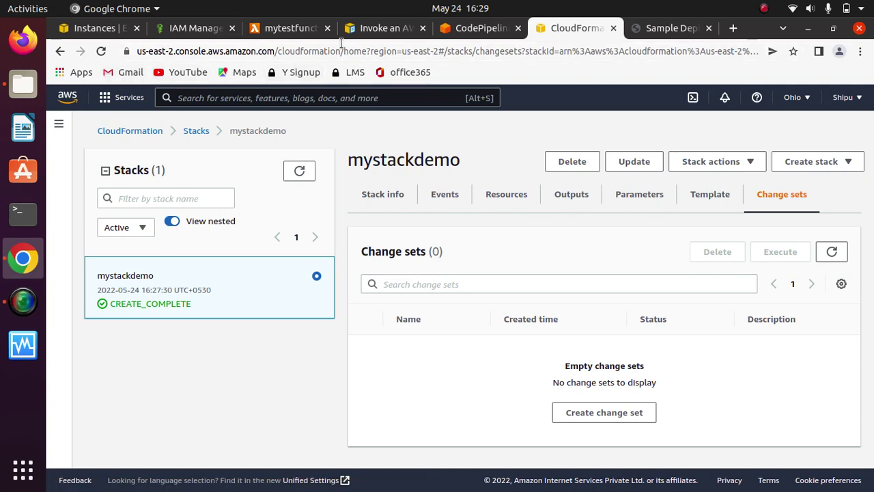
Switch to the CodePipeline page and view the files of the mypiprepo repository in CodeCommit
click(356, 97)
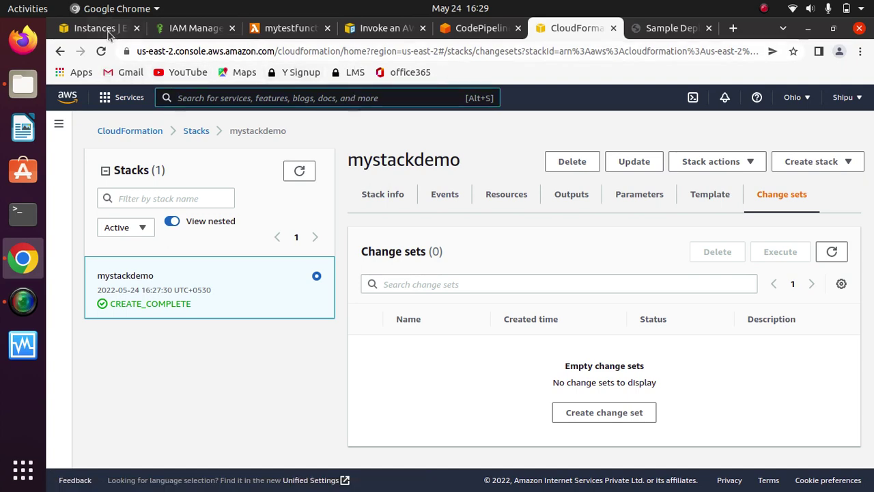
click(471, 28)
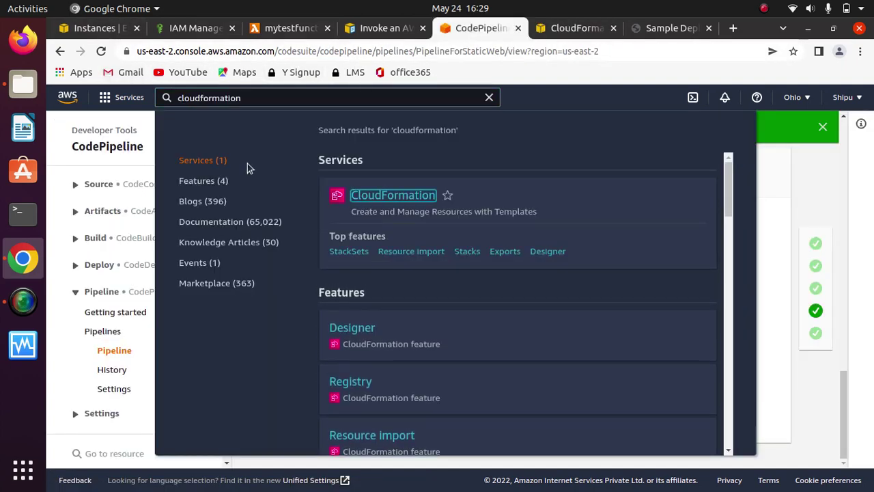
click(62, 198)
click(74, 184)
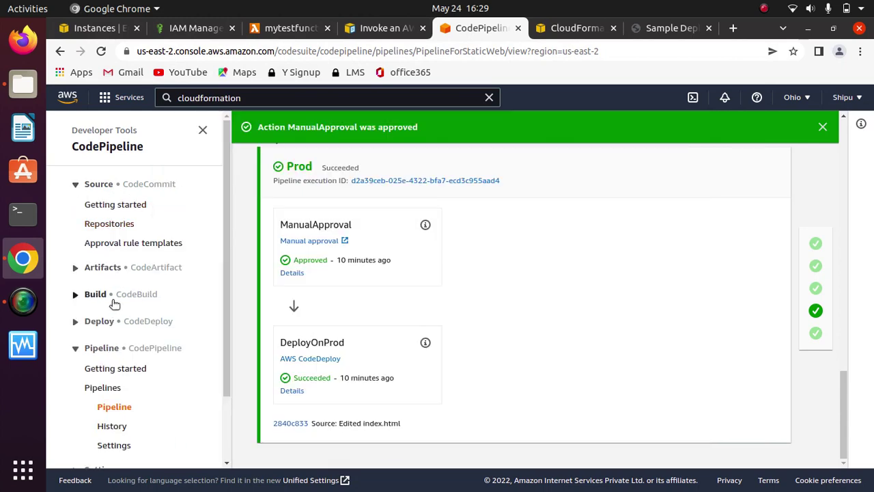
click(125, 225)
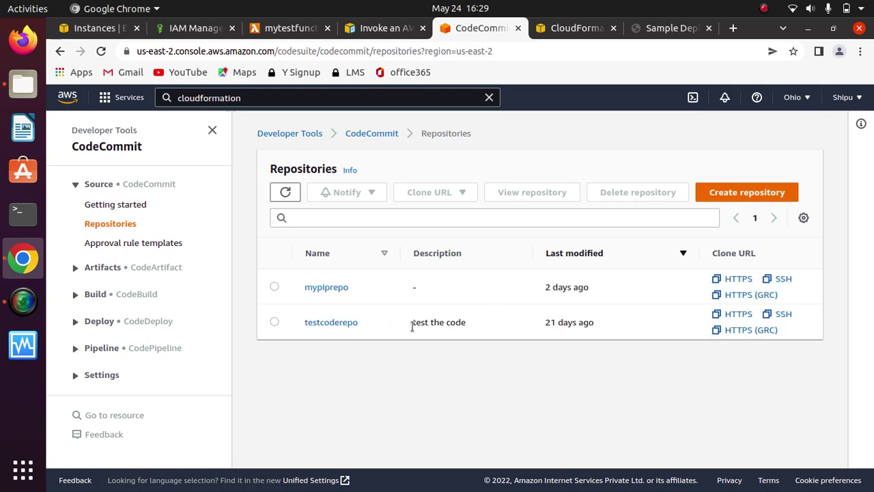
click(312, 290)
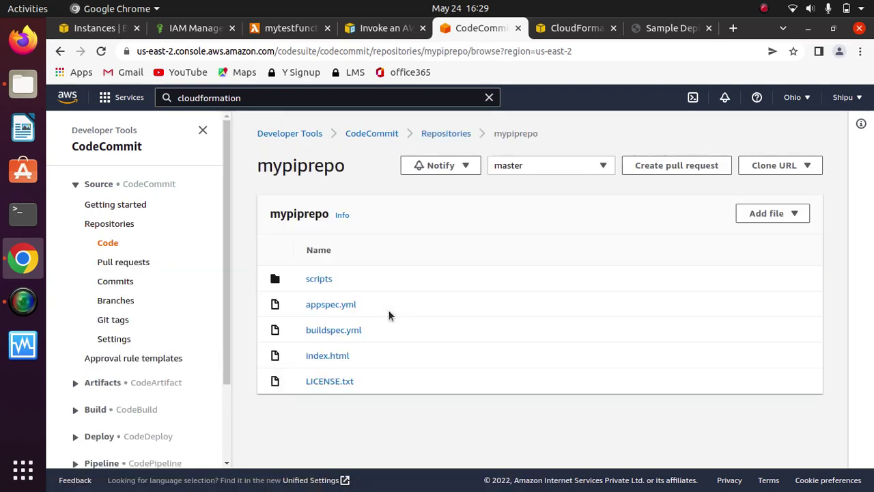
Return to the CodeCommit repository list and view the deployed sample page before switching back to the CloudFormation stack
click(378, 135)
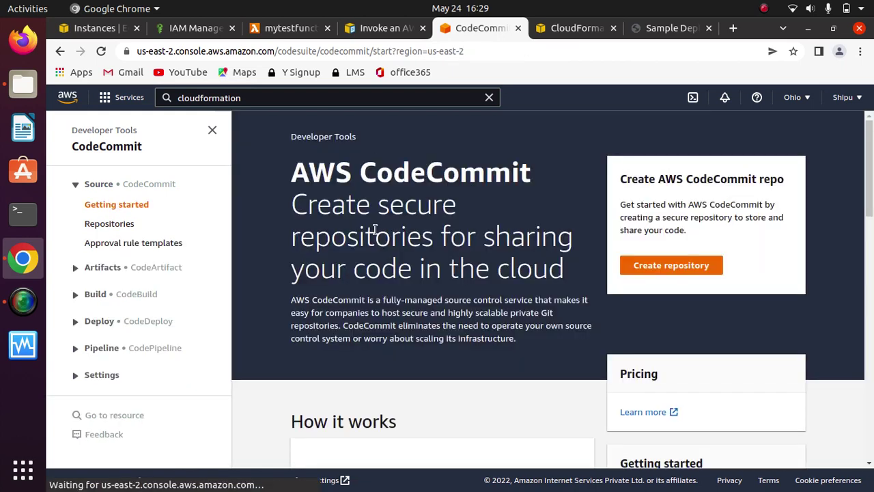
click(108, 223)
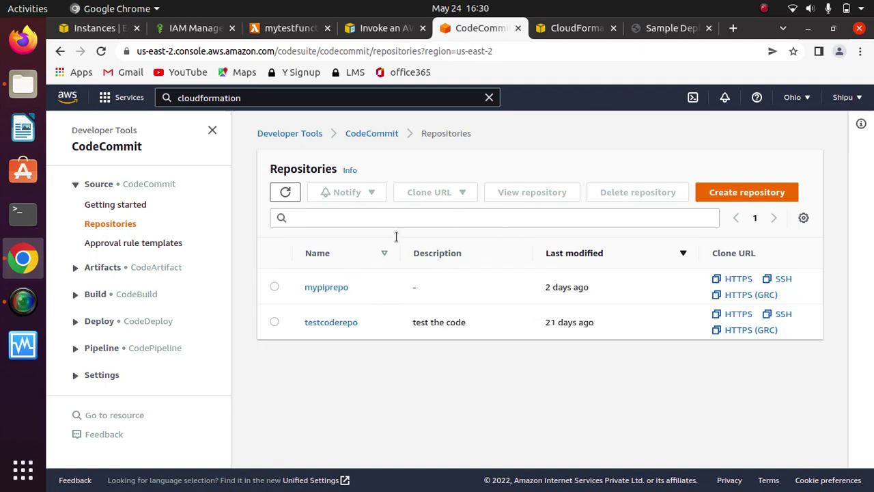
click(668, 30)
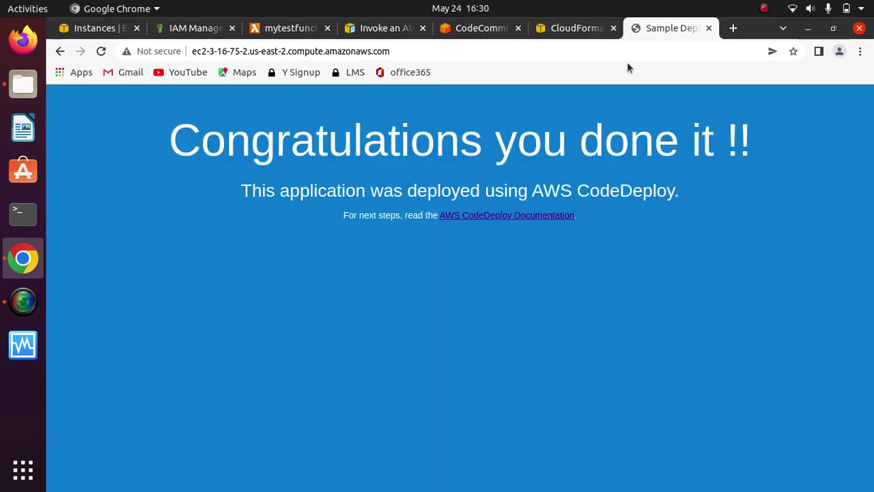
click(596, 28)
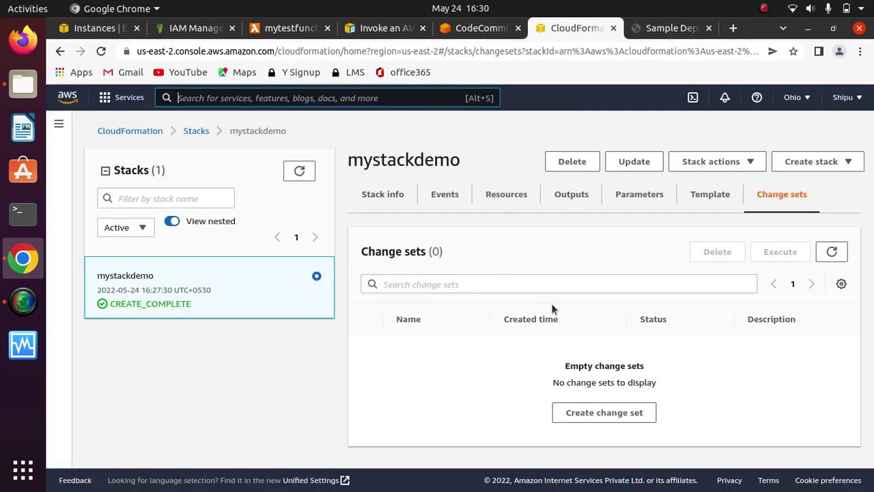
Refresh the change sets of the mystackdemo stack and review the stack's events
click(831, 251)
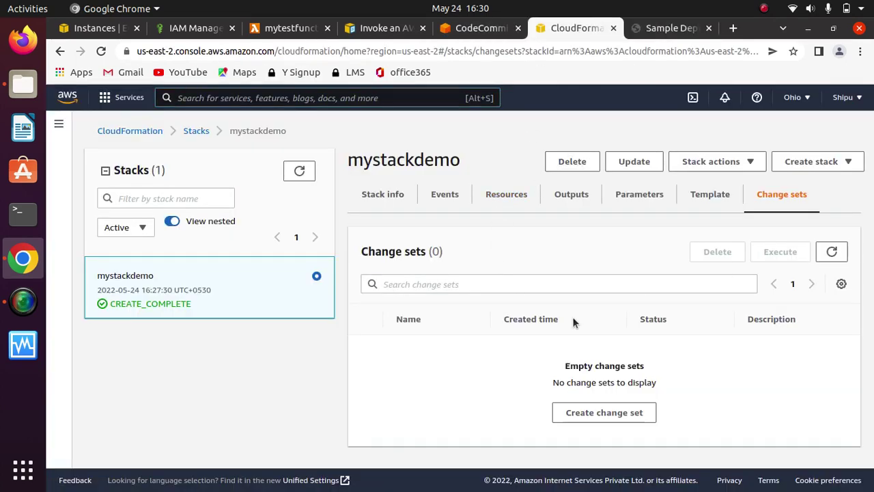
click(442, 198)
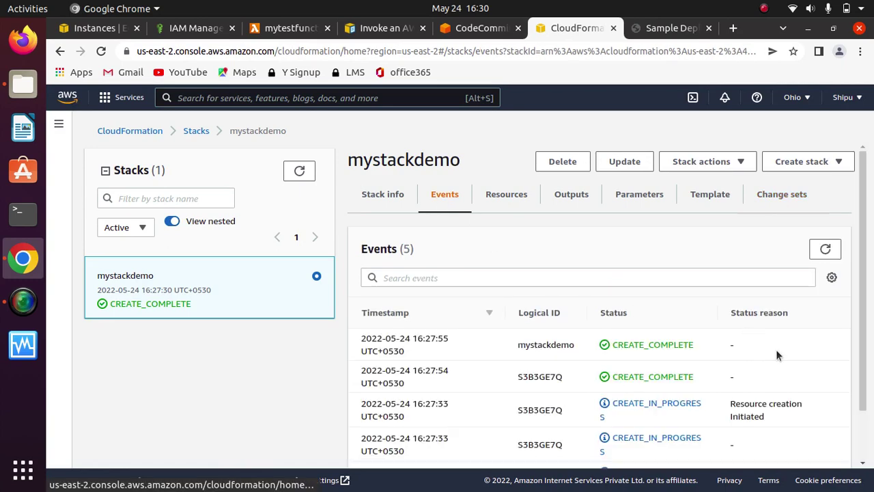
drag(864, 338, 859, 248)
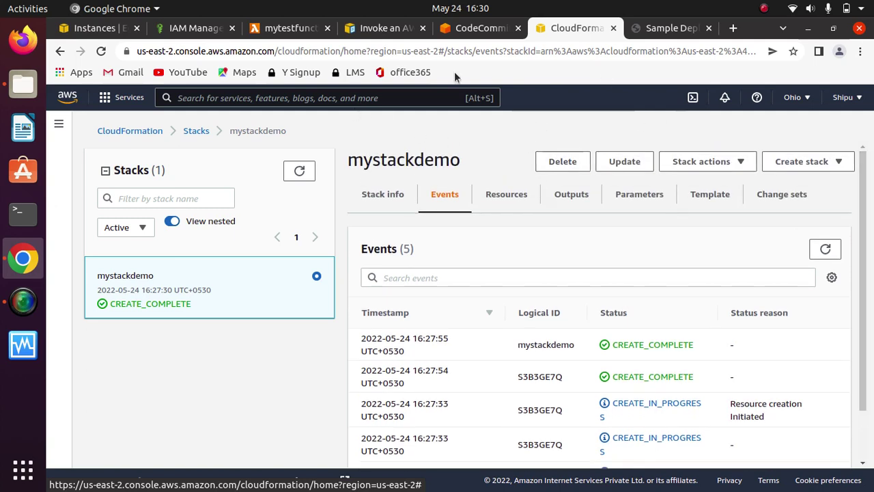
Search the AWS services for s3 and open S3 in a new browser tab
click(349, 93)
text(s3)
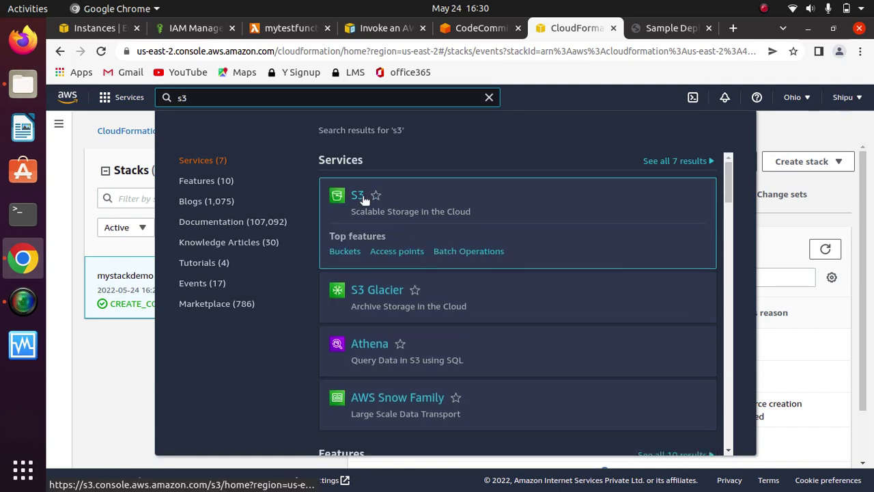
right_click(364, 196)
click(412, 208)
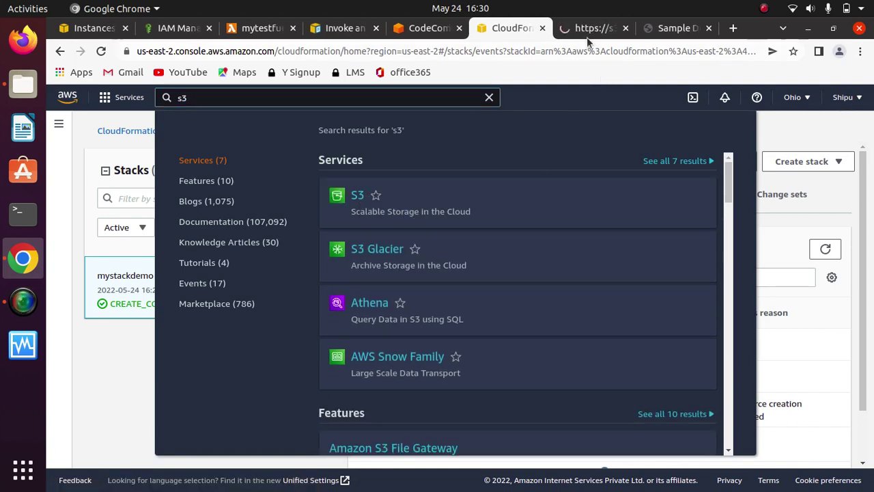
click(591, 29)
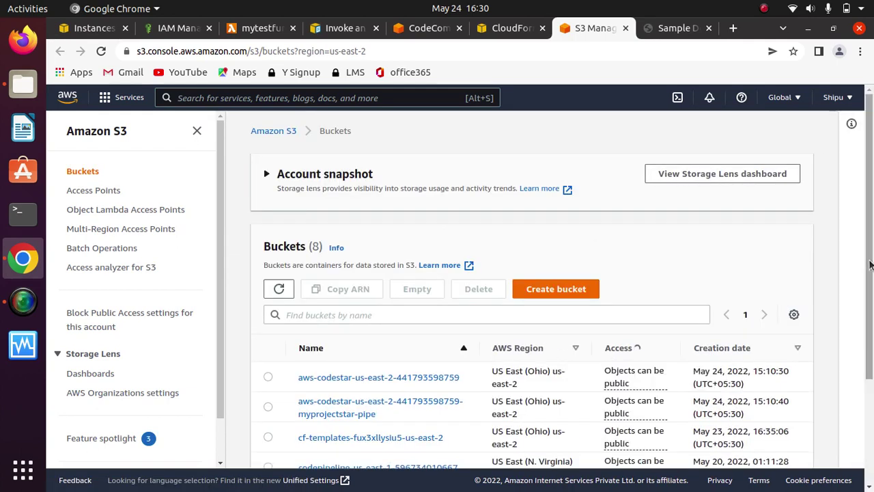
Open the bucket whose name begins with mystackdemo and check its objects
drag(869, 266, 869, 373)
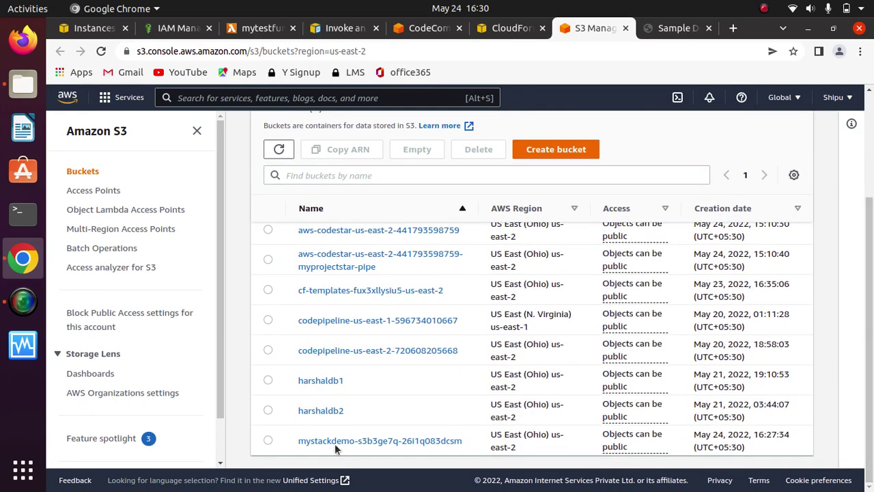
click(380, 441)
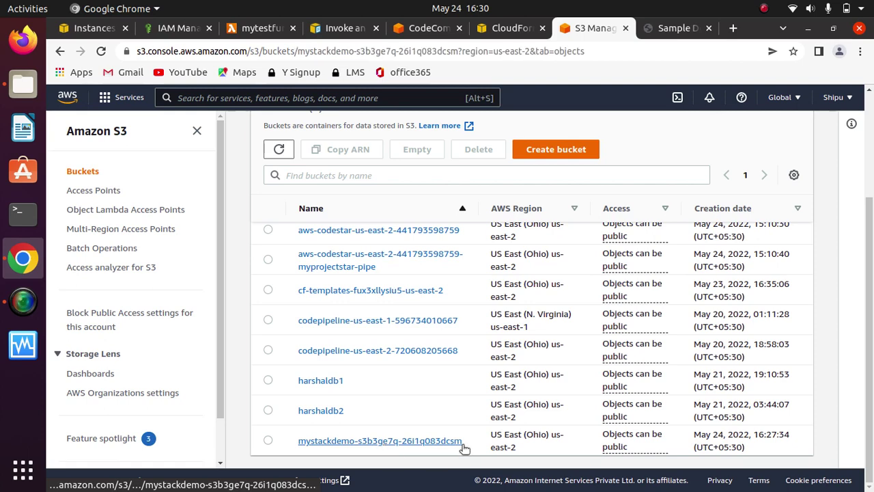
scroll(863, 380, down, 1)
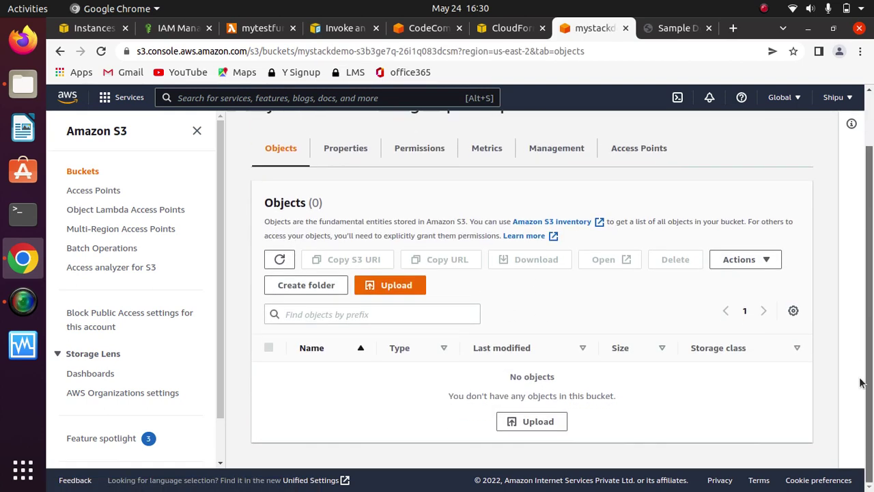
scroll(860, 263, up, 1)
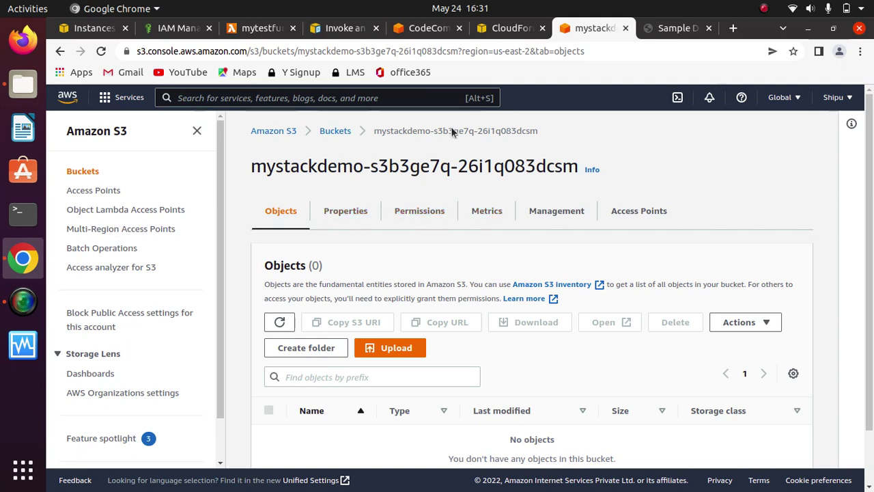
Return to the CloudFormation stack's events and dismiss the open s3 search results
click(510, 28)
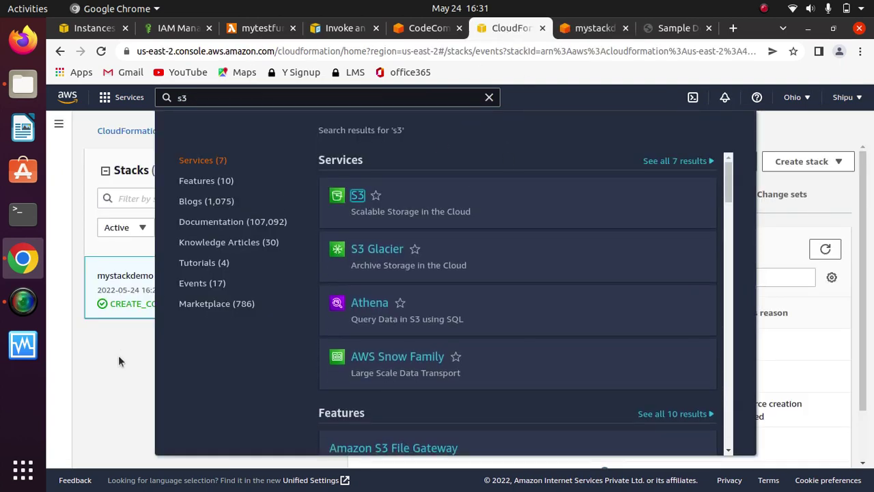
click(111, 367)
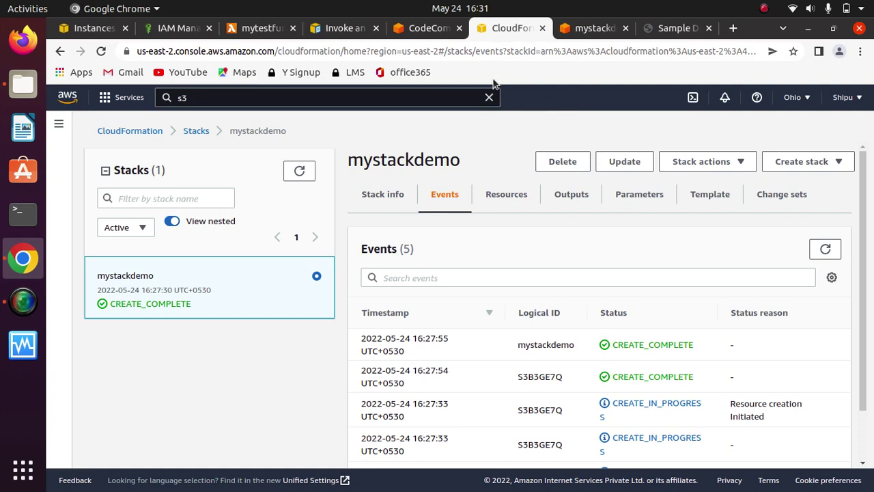
click(339, 30)
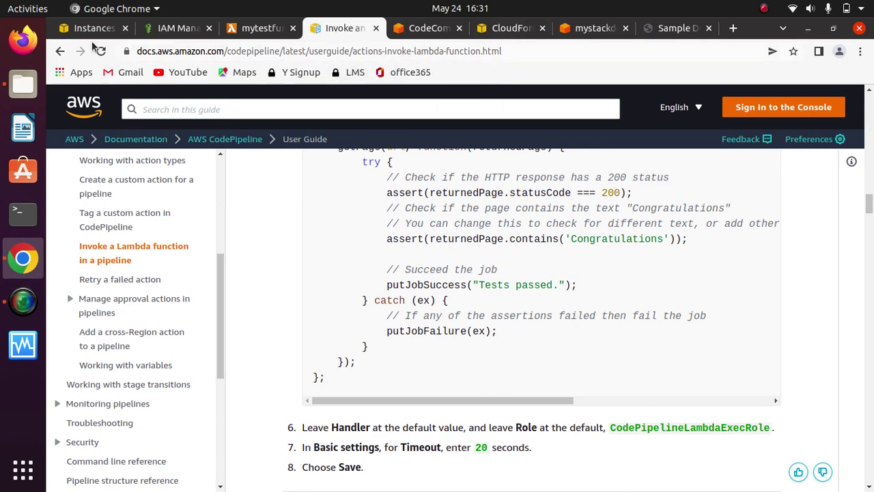
Switch to the CodeCommit page and go to CodePipeline's pipelines to open PipelineForStaticWeb
click(424, 28)
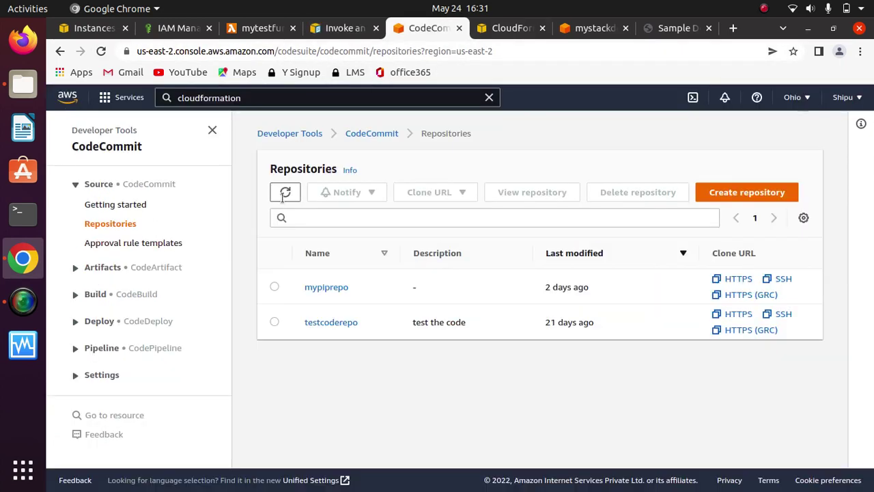
drag(225, 207, 226, 218)
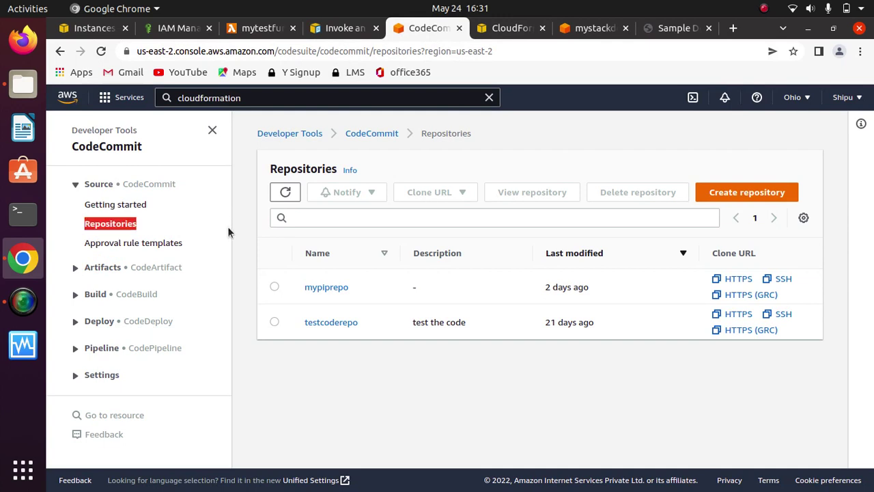
click(221, 293)
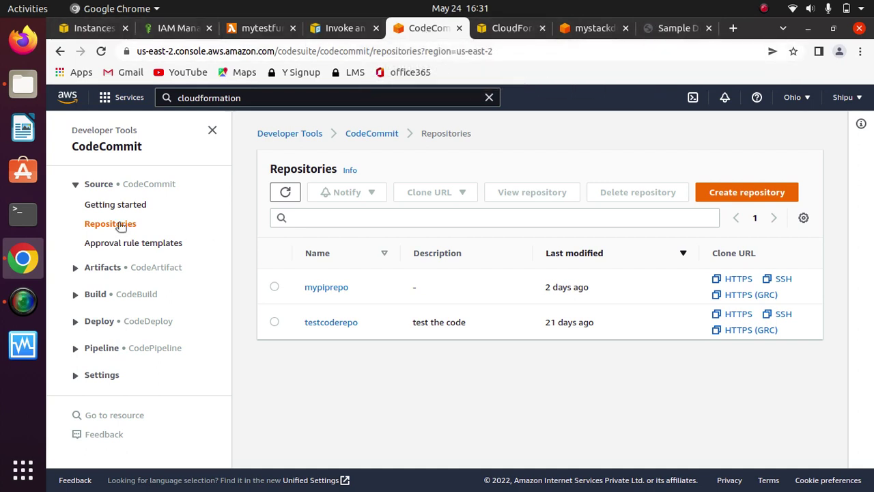
click(73, 349)
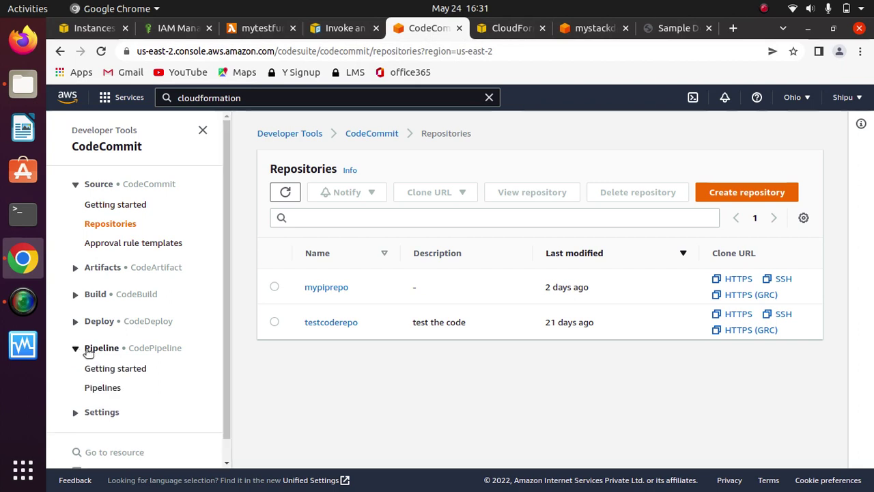
click(88, 388)
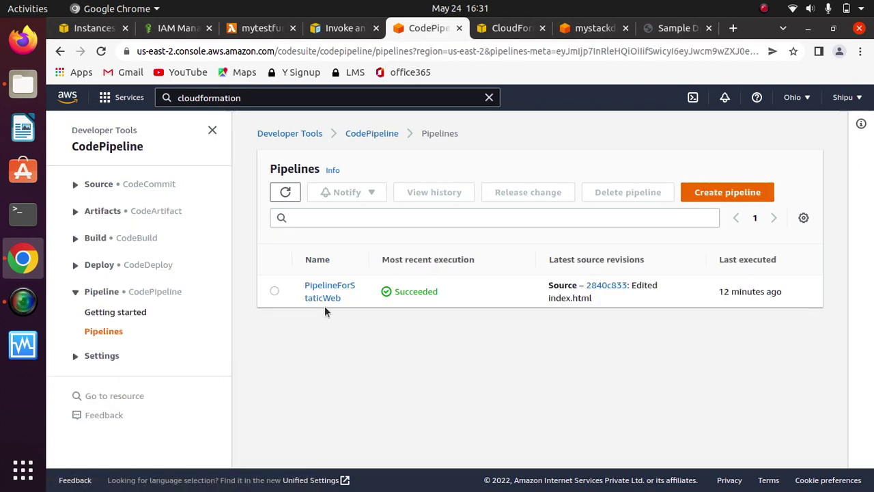
click(325, 292)
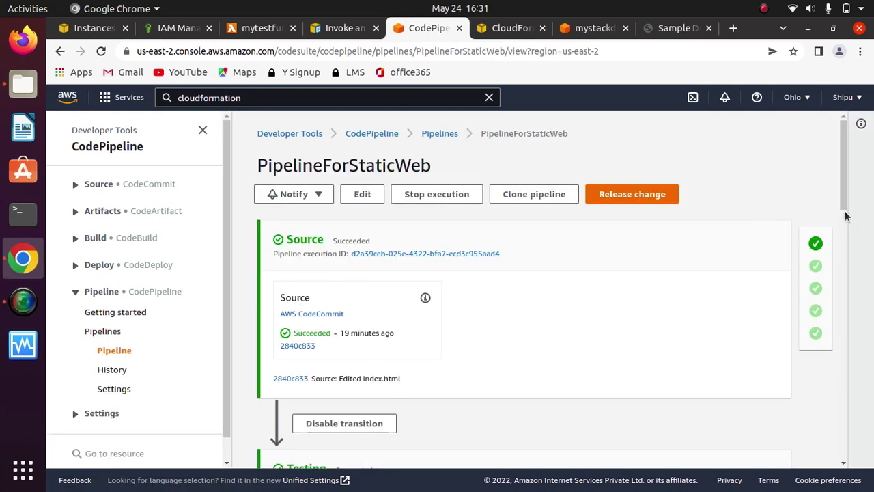
Review the stages of PipelineForStaticWeb, put the pipeline in edit mode and open its Prod stage for editing
scroll(850, 282, down, 3)
scroll(840, 410, down, 5)
scroll(835, 412, up, 1)
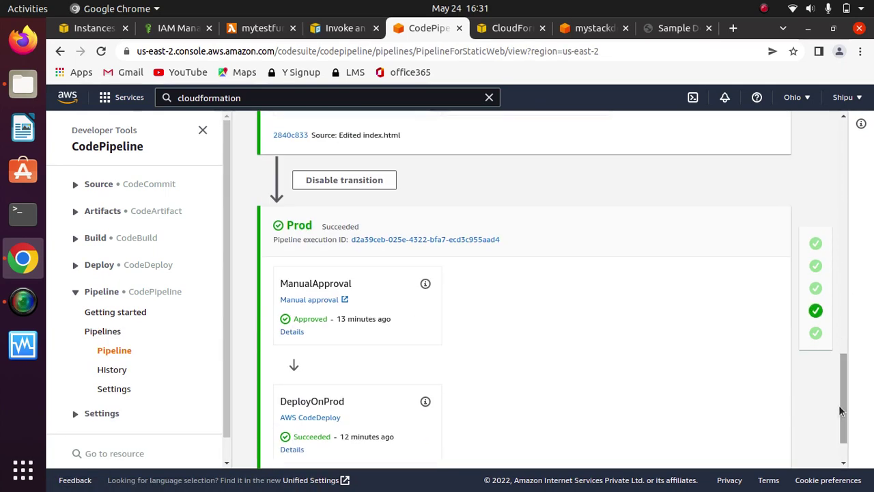
drag(838, 405, 838, 444)
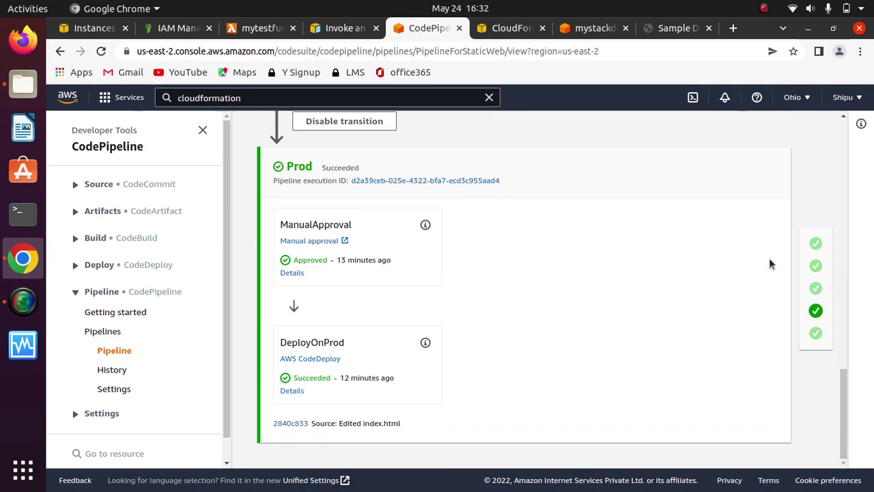
drag(844, 413, 844, 164)
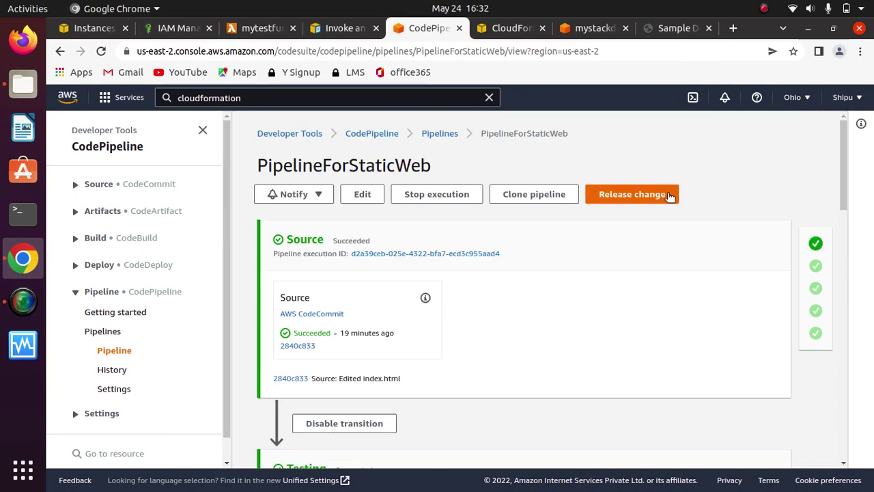
click(361, 194)
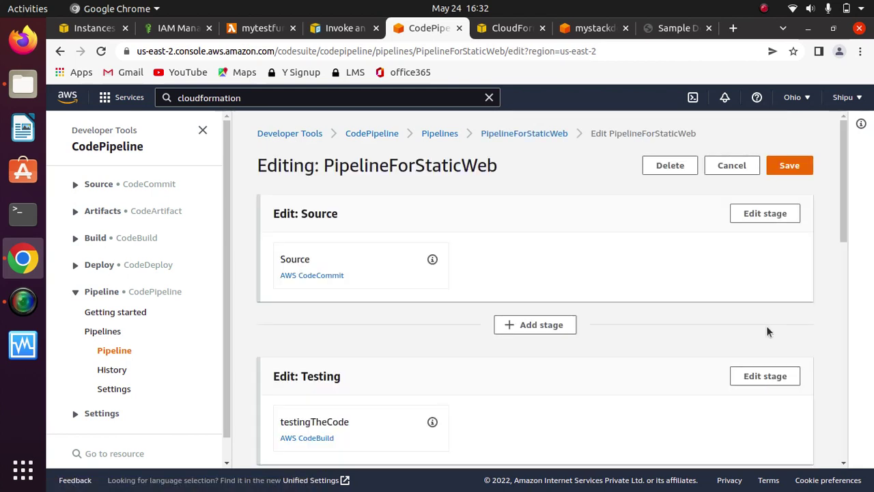
drag(851, 223, 841, 444)
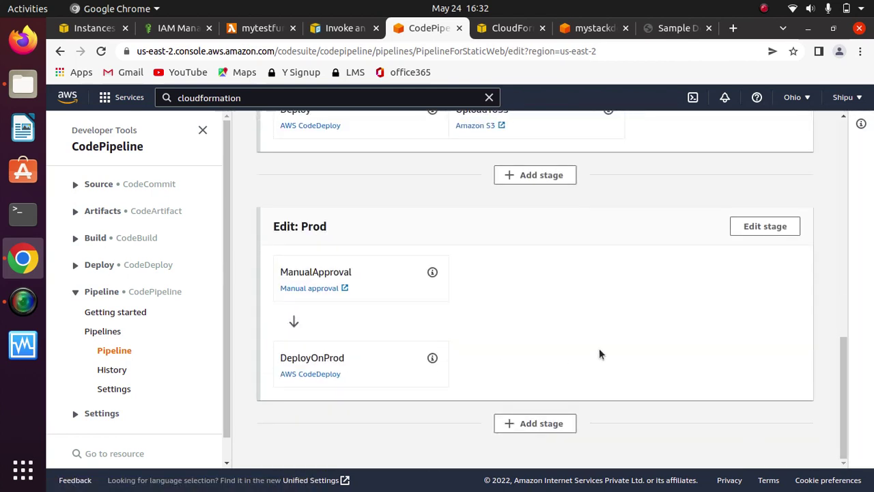
click(758, 226)
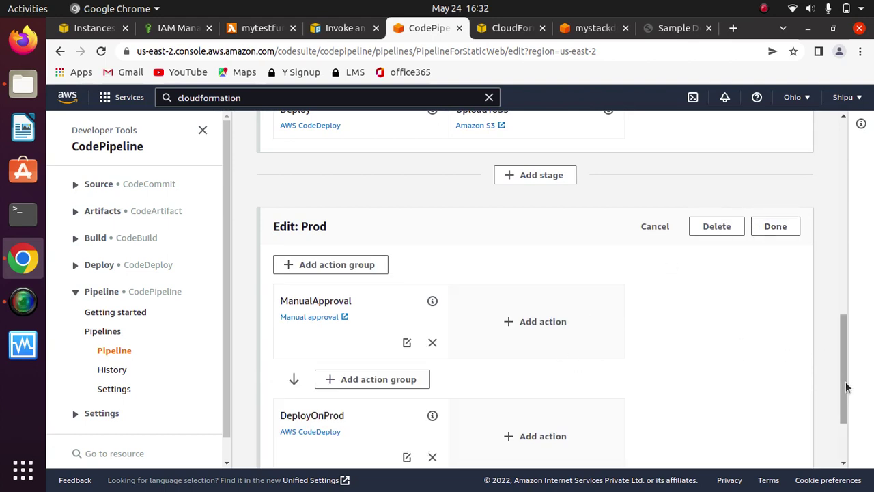
Add an action beside DeployOnProd in the Prod stage, named cloudformation, with AWS CloudFormation as the action provider
drag(847, 384, 844, 466)
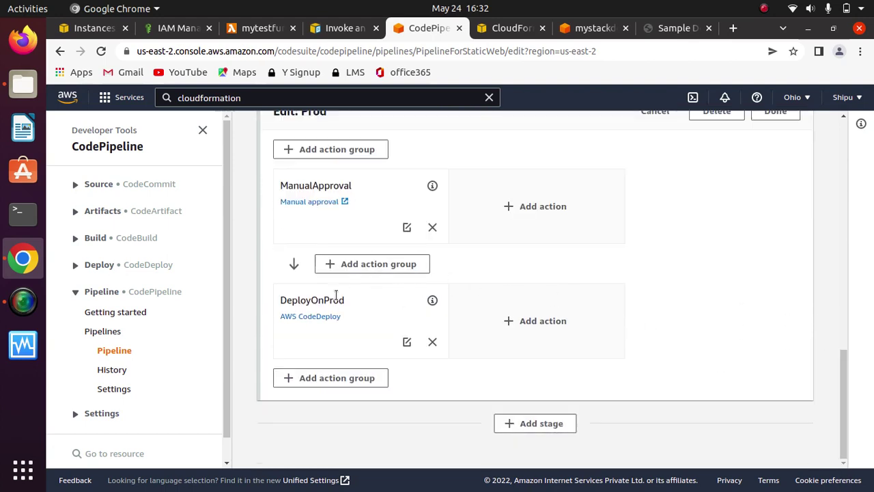
click(550, 324)
click(316, 212)
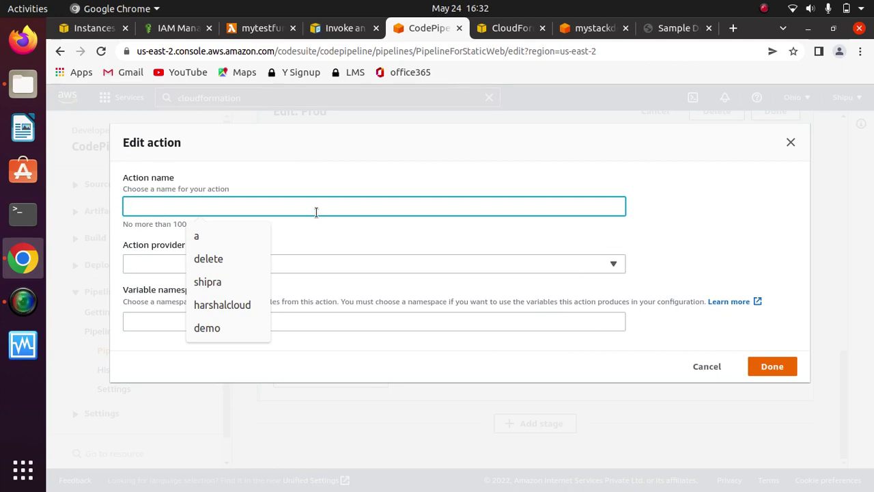
text(clou)
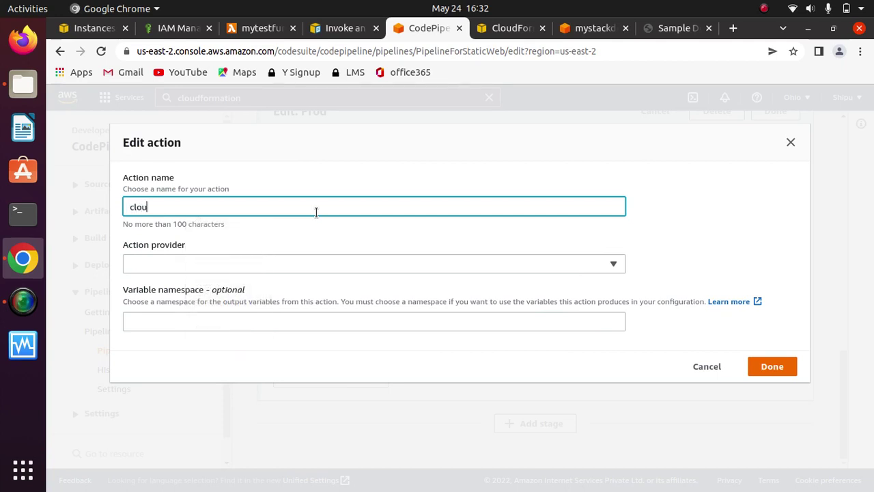
text(dformation)
click(204, 269)
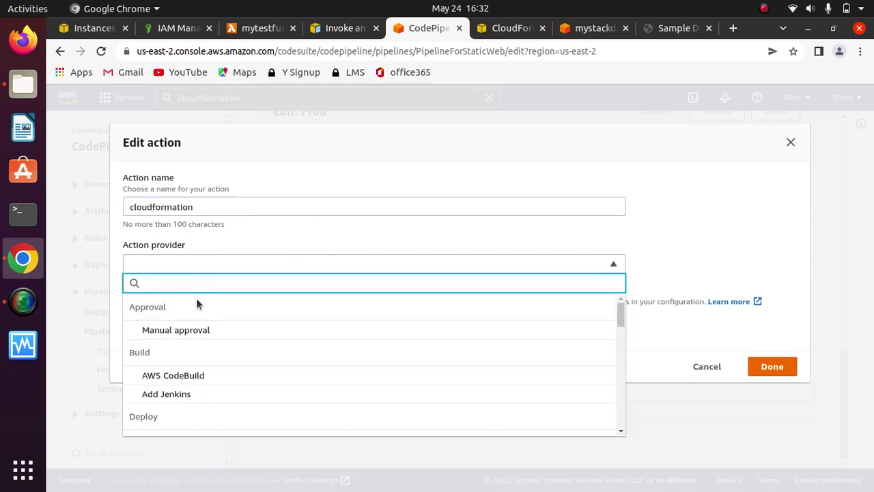
text(cloud)
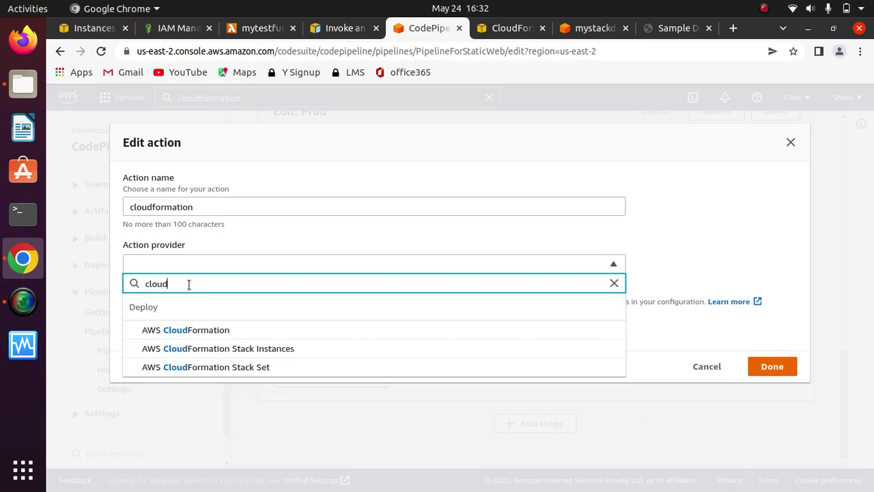
click(195, 330)
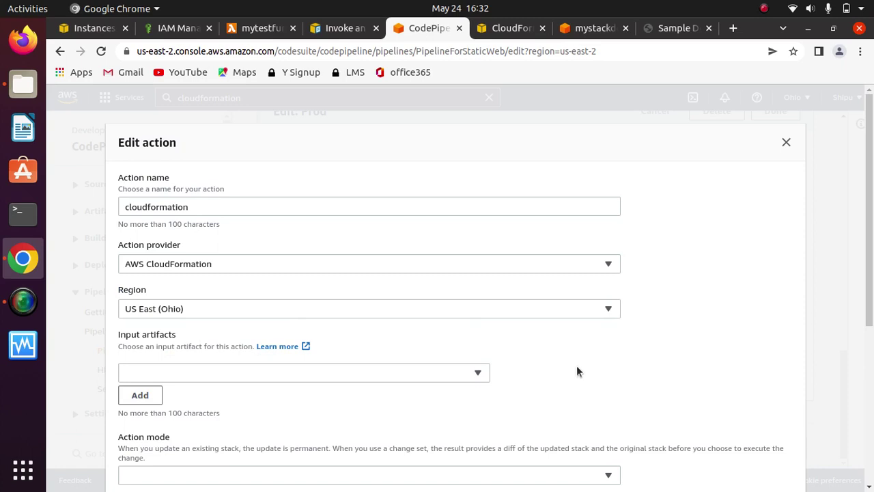
Set the action's input artifact to lambdaartifact and its action mode to Create or update a stack
scroll(577, 368, down, 3)
click(476, 273)
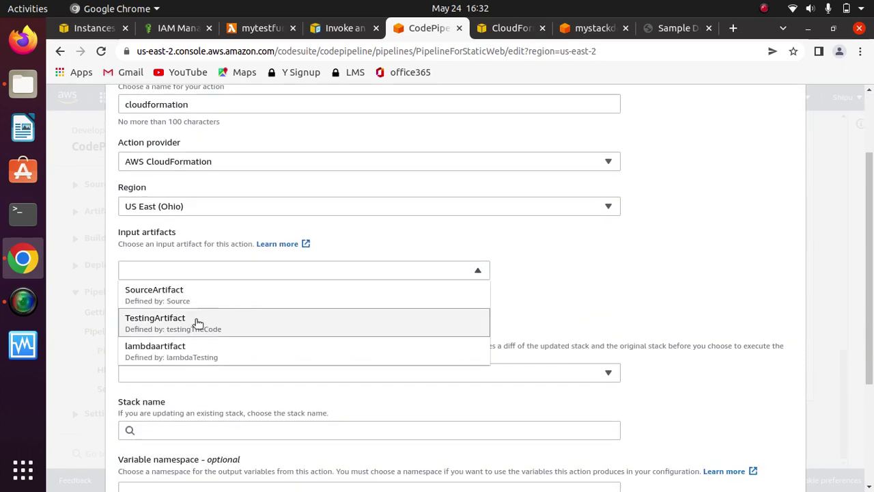
click(178, 355)
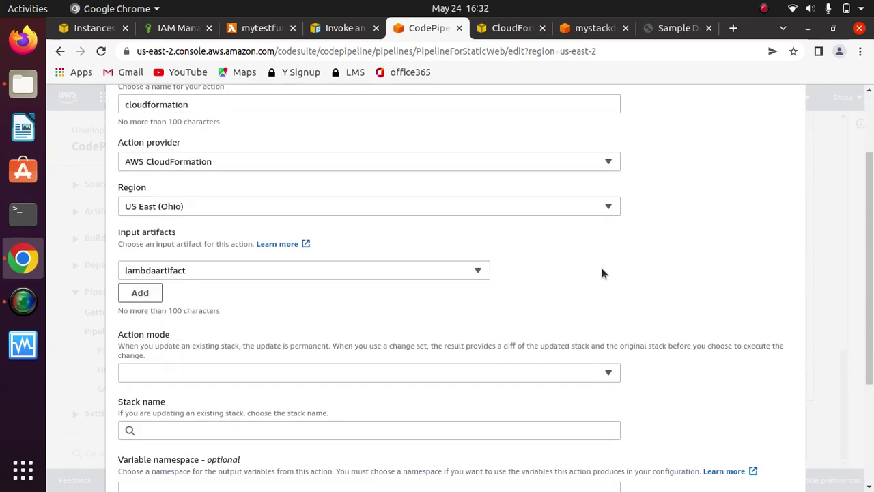
scroll(602, 273, down, 4)
click(386, 220)
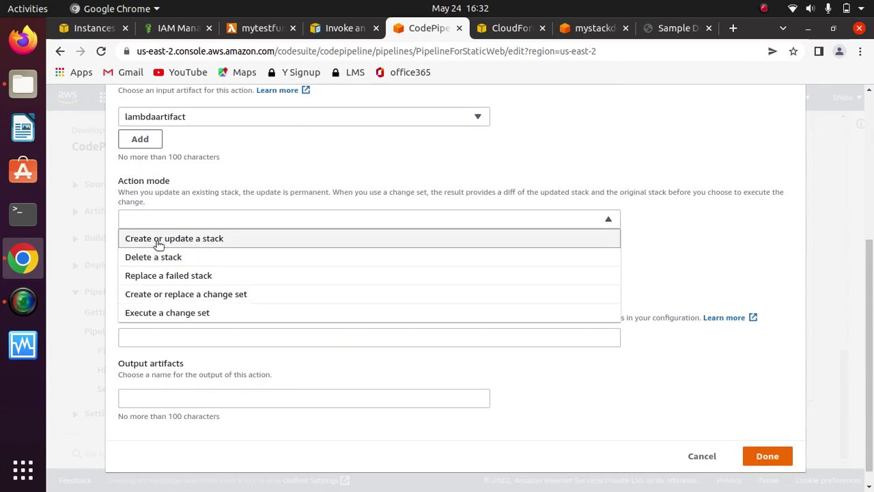
click(199, 239)
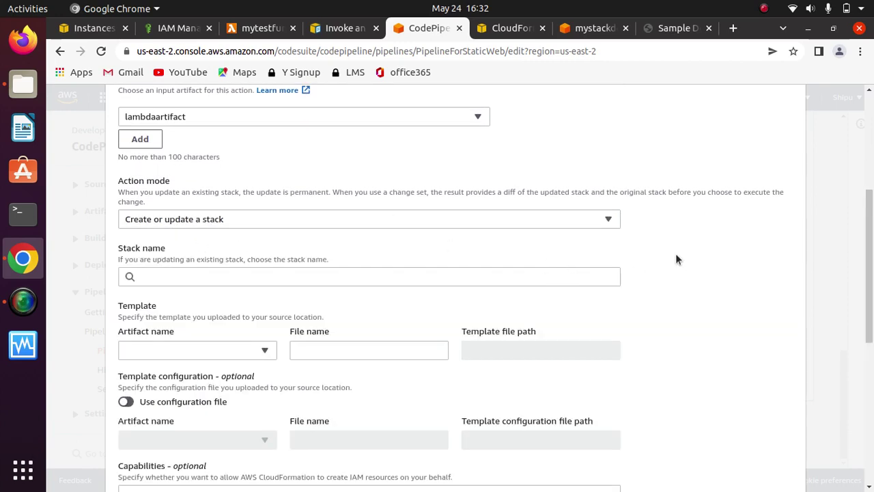
Enter newstack as the stack name for the CloudFormation action
scroll(675, 262, down, 3)
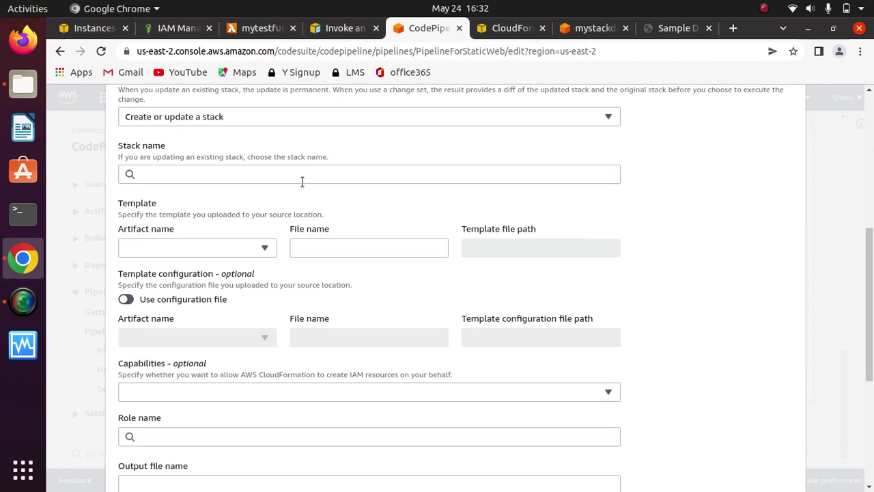
click(289, 177)
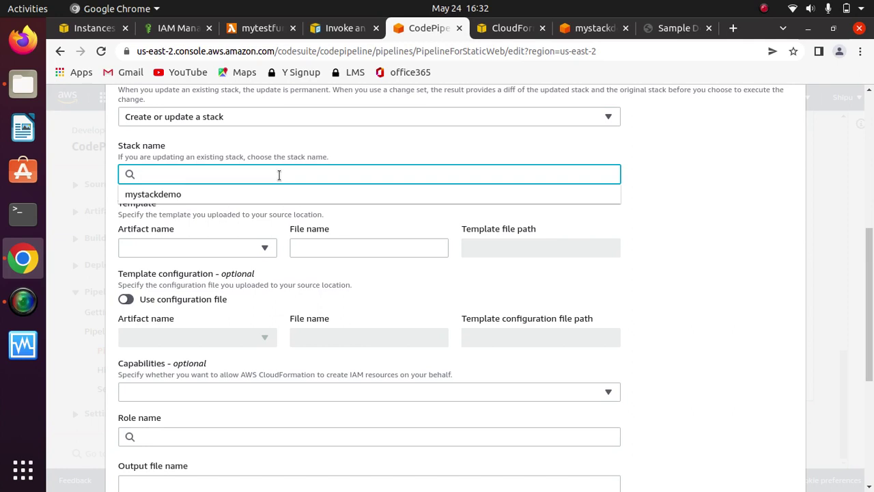
text(newstac)
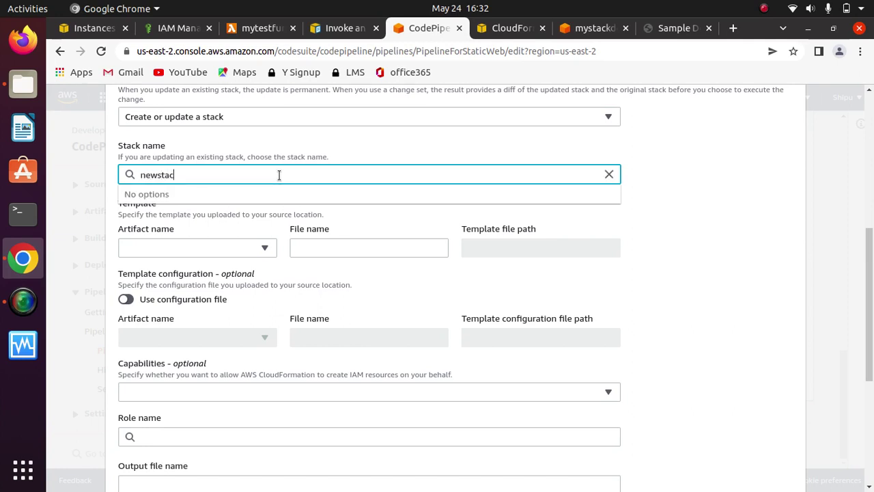
text(k)
click(688, 229)
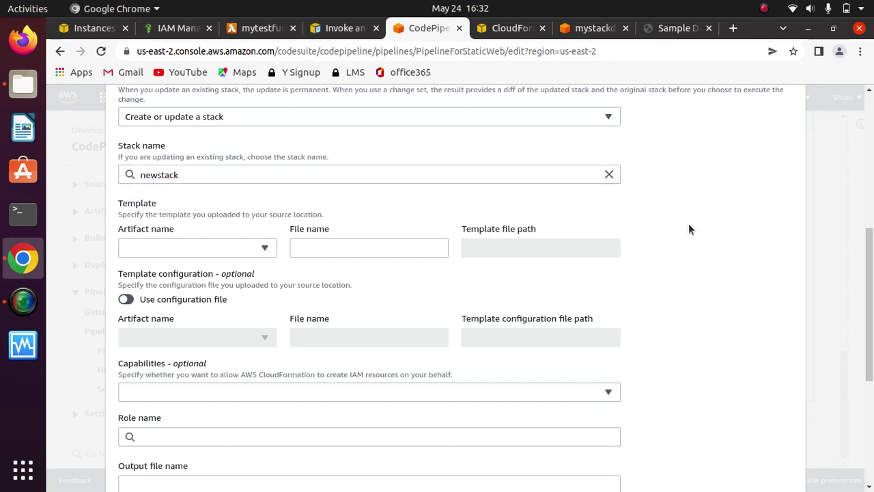
Set the action's template to the file cloudformart.yml from lambdaartifact
scroll(689, 228, down, 3)
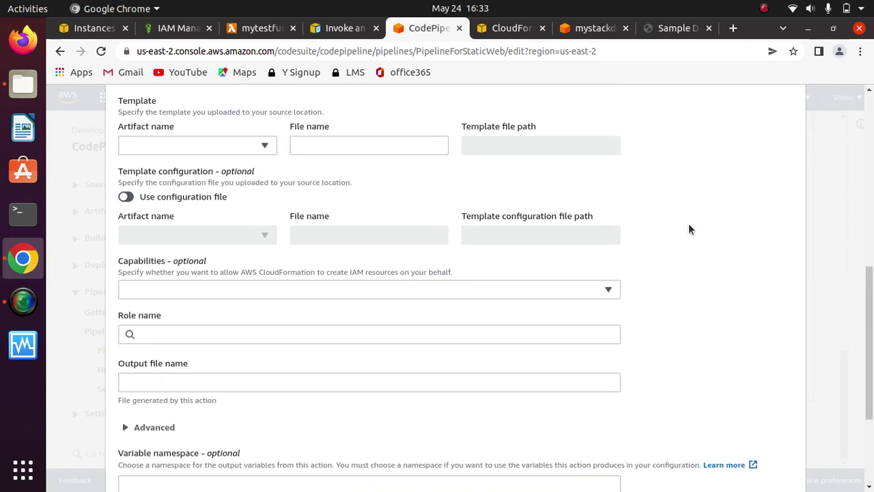
scroll(688, 230, up, 2)
scroll(688, 230, down, 1)
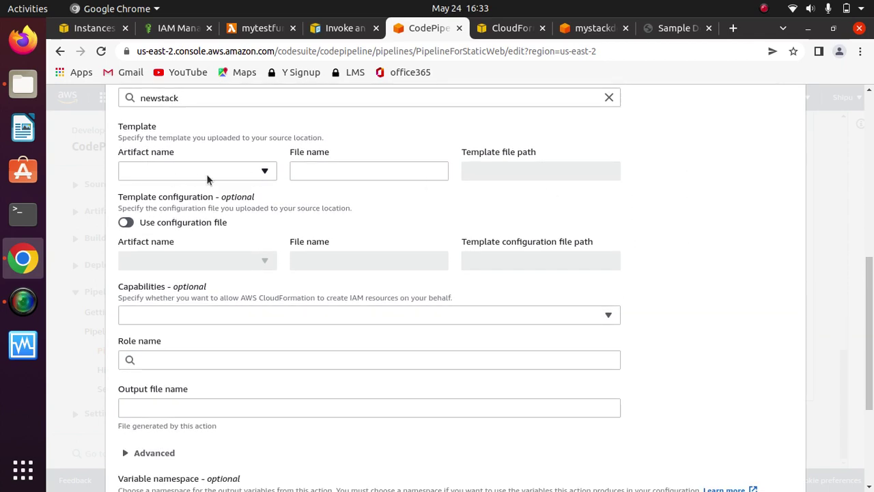
click(209, 179)
click(170, 277)
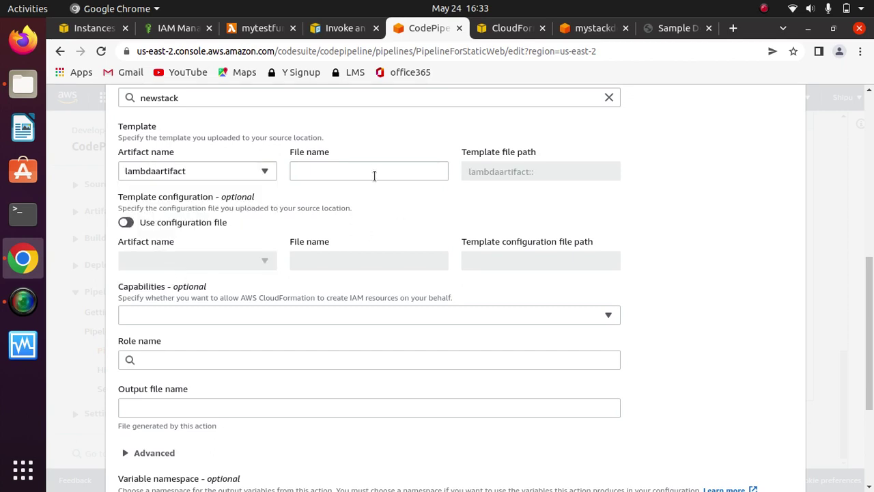
click(374, 175)
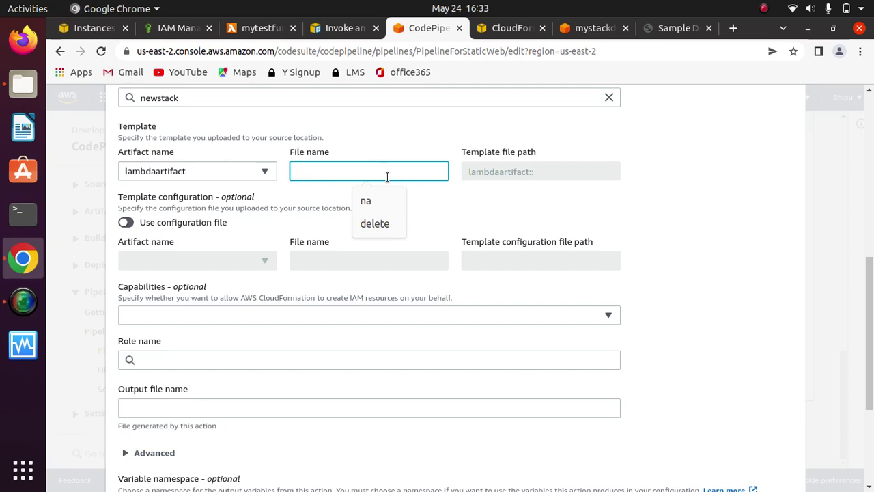
text(srtifact)
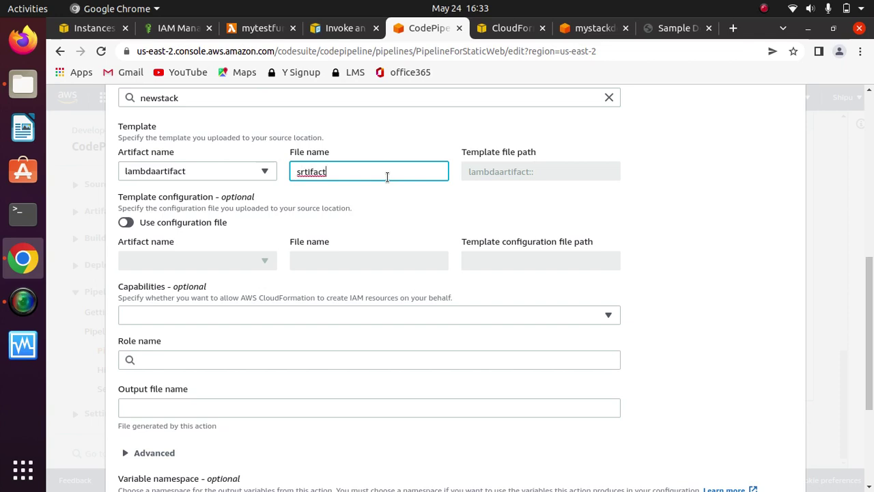
key(BackSpace)
key(BackSpace)
key(BackSpace)
key(BackSpace)
key(BackSpace)
key(BackSpace)
key(BackSpace)
key(BackSpace)
text(cloudformart.yml)
click(591, 214)
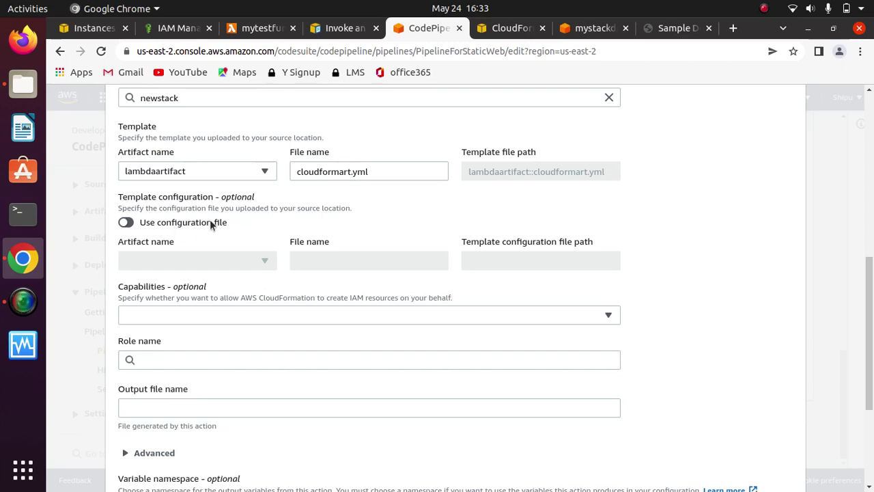
Enable the template configuration file and set it to cloudformconfig.json from lambdaartifact
click(126, 222)
click(215, 269)
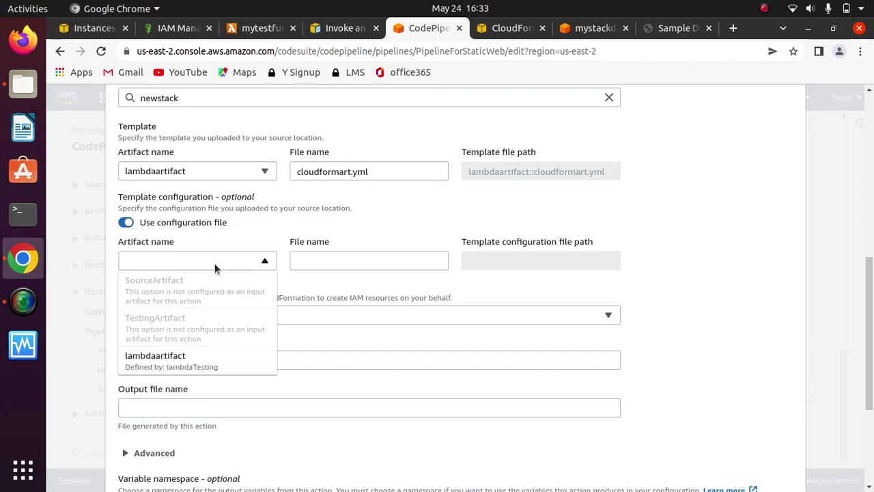
click(180, 355)
click(372, 261)
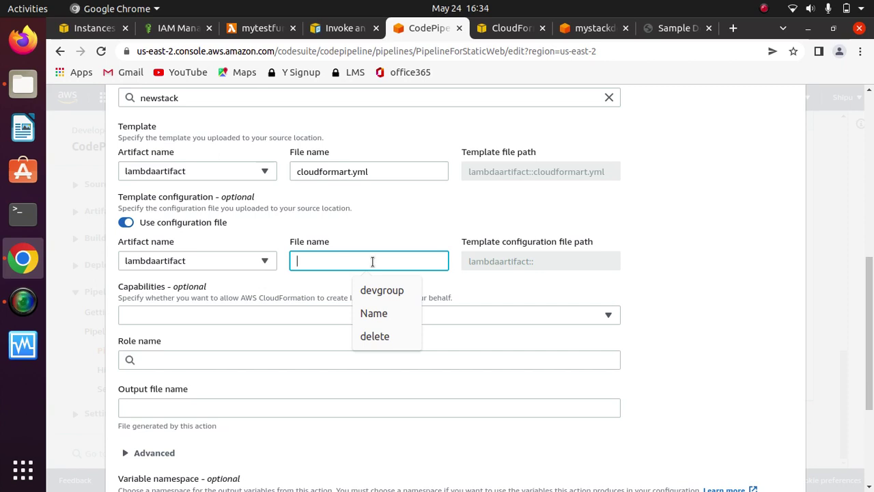
text(cloud)
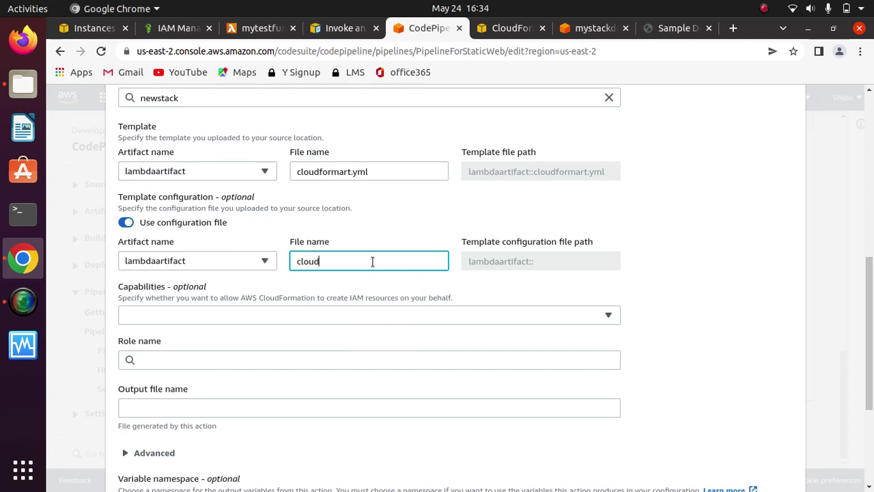
text(formconfig.json)
triple_click(417, 269)
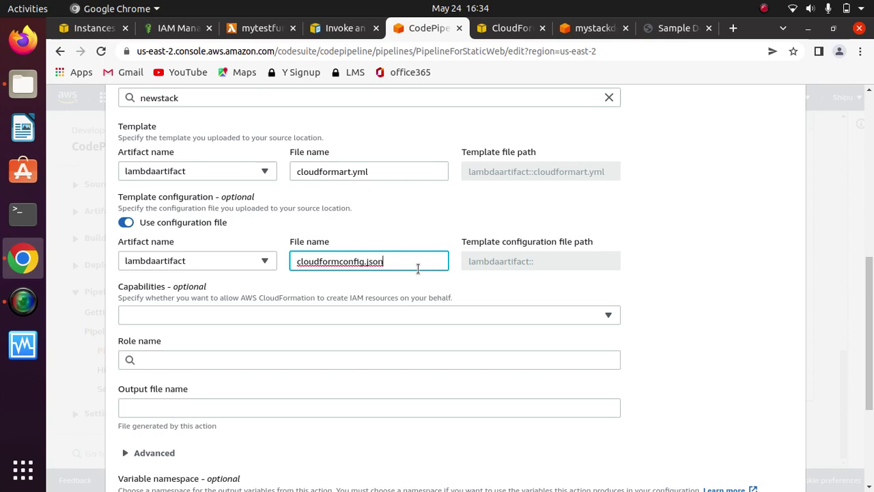
click(707, 314)
Review the action's template settings and the roles available for its role name
scroll(709, 316, down, 3)
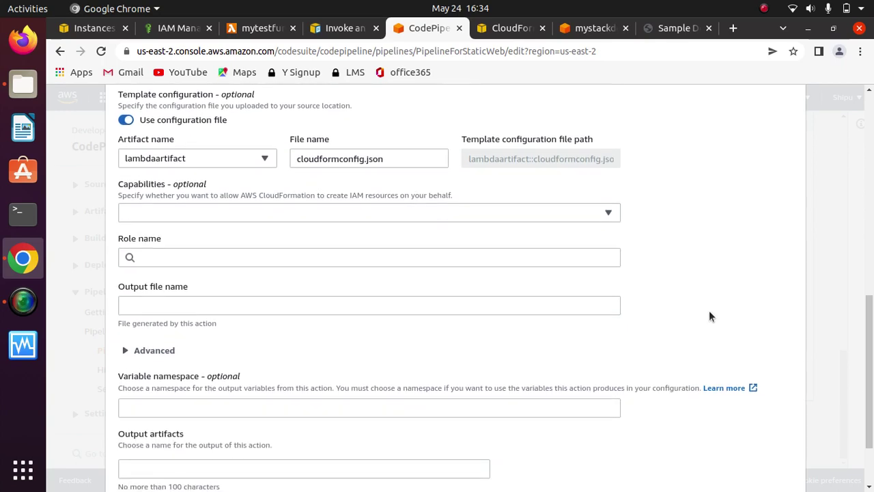
scroll(709, 316, up, 4)
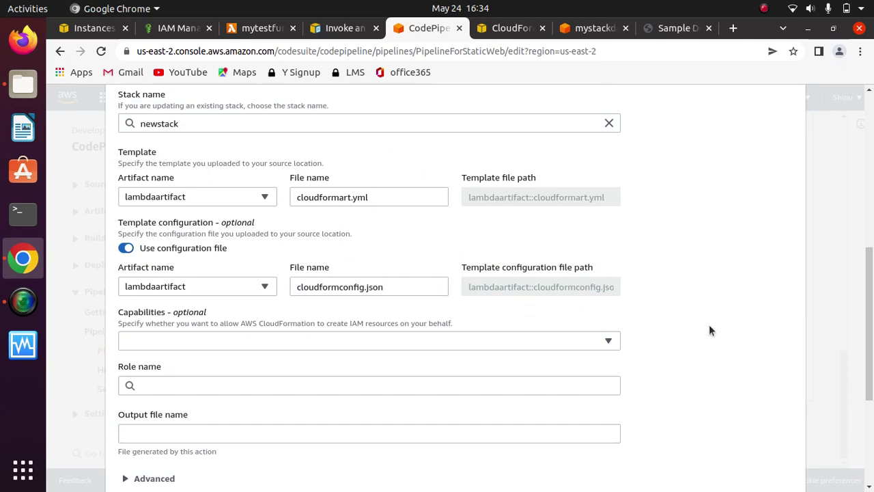
scroll(708, 327, down, 2)
scroll(709, 325, down, 5)
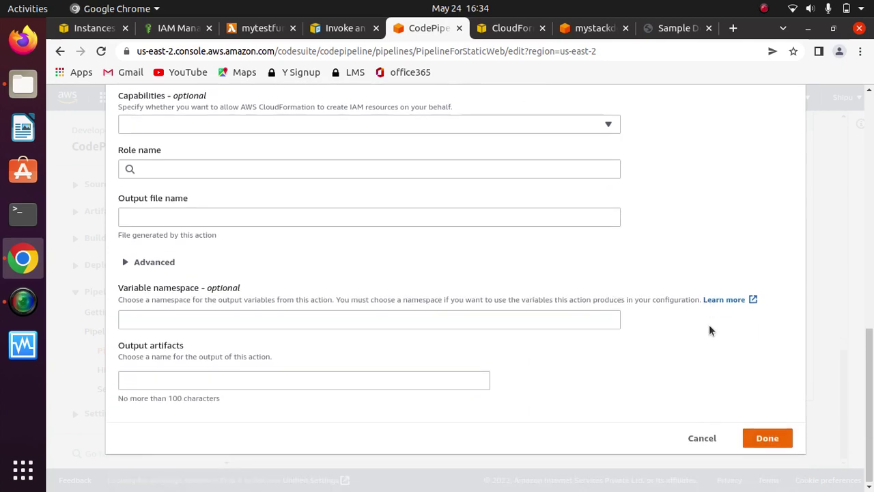
click(501, 173)
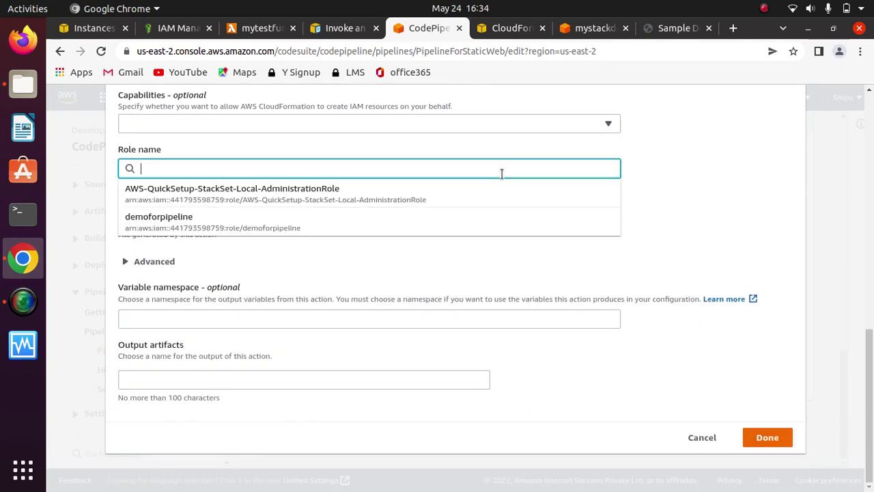
click(758, 207)
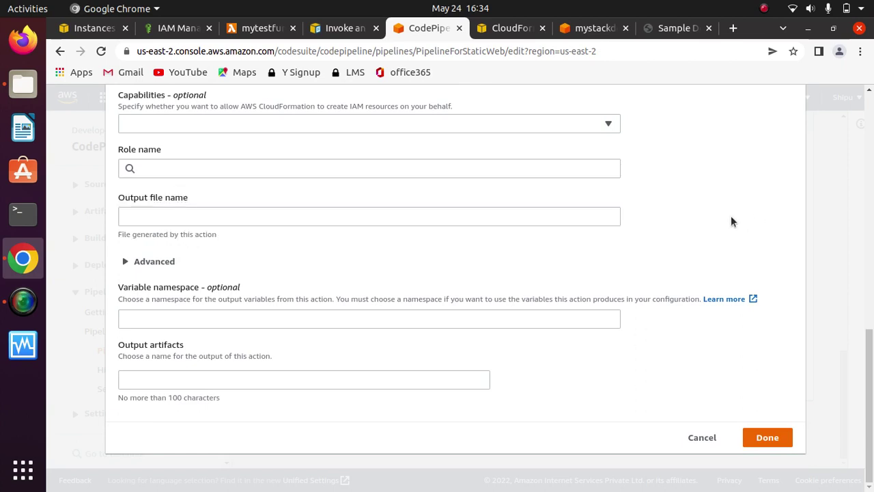
Set the action's output file name to outputfile
click(164, 217)
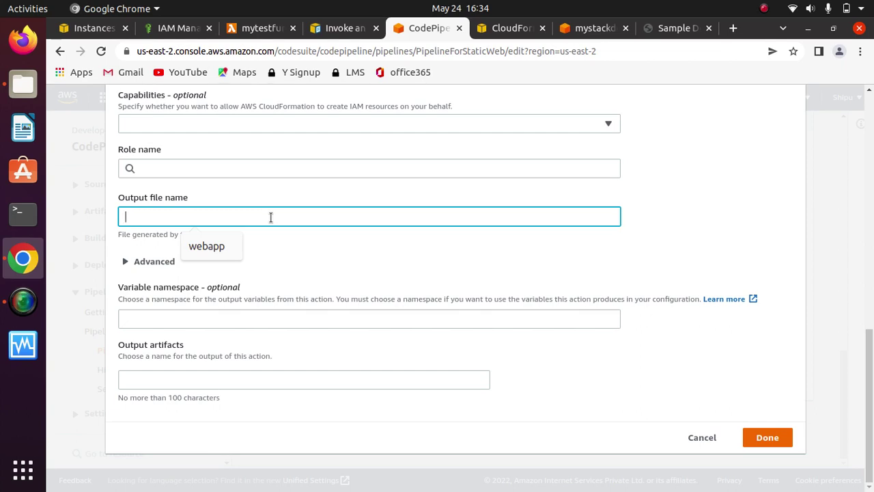
key(Escape)
text(o)
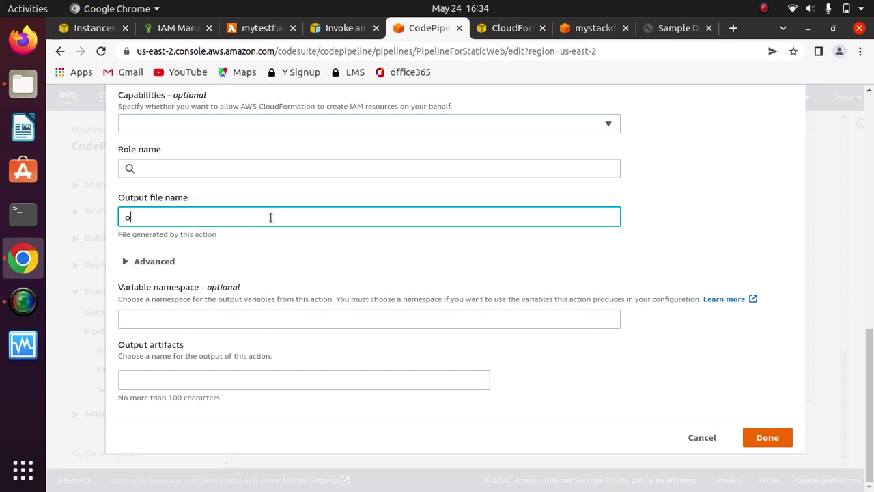
text(utputarticat)
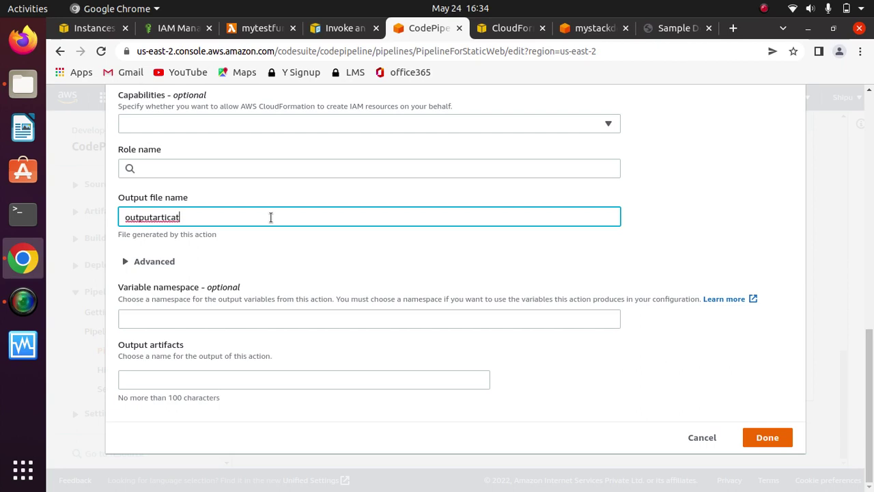
key(BackSpace)
key(BackSpace)
key(BackSpace)
text(fact)
click(668, 237)
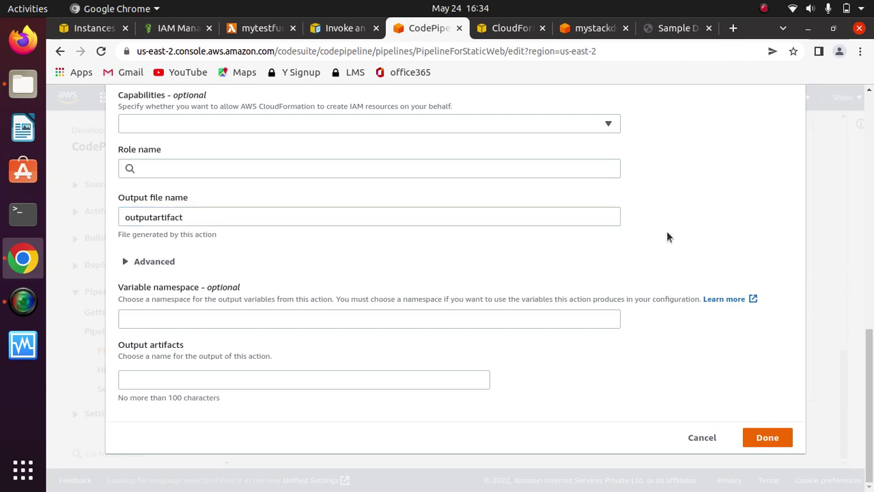
click(207, 218)
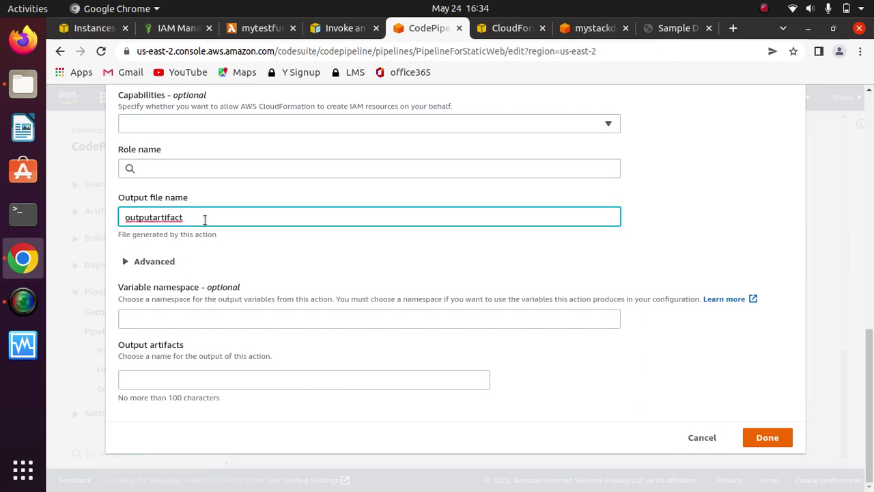
key(BackSpace)
key(BackSpace)
key(BackSpace)
key(BackSpace)
key(BackSpace)
key(BackSpace)
key(BackSpace)
key(BackSpace)
text(file)
Copy the output file name into the output artifact's name and extend it to outputfileartifact
drag(183, 220, 113, 218)
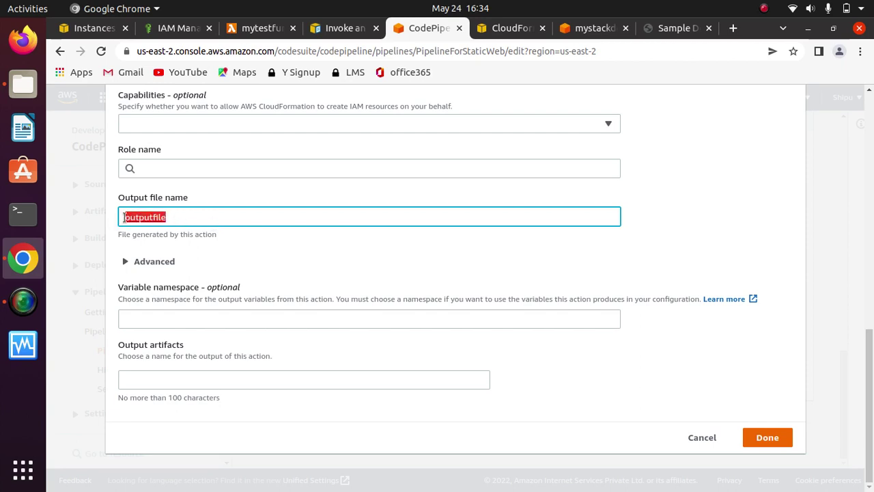
right_click(153, 216)
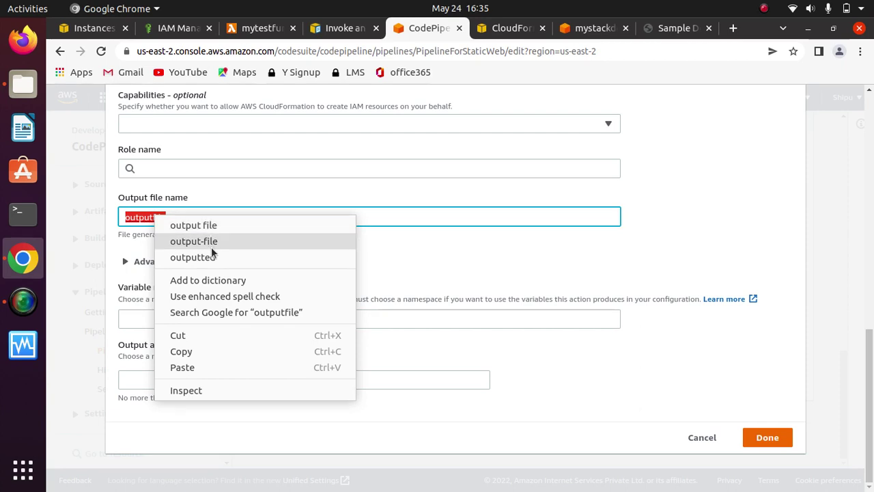
click(196, 353)
click(197, 377)
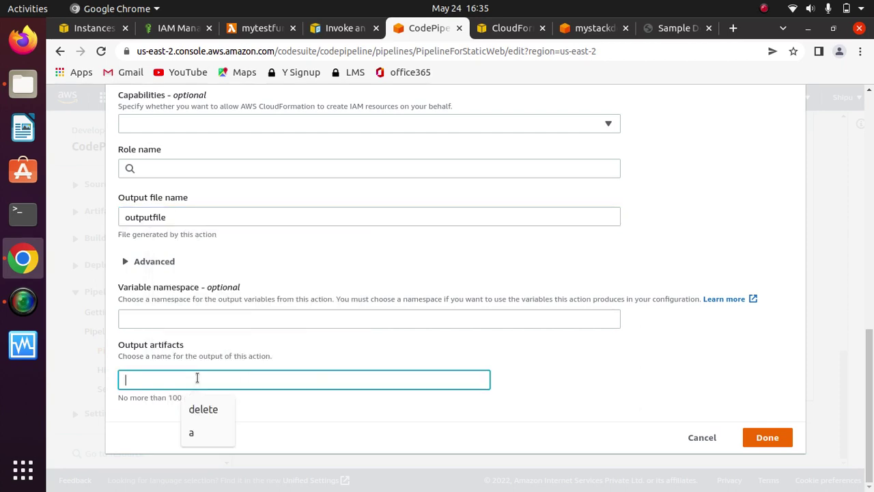
right_click(197, 377)
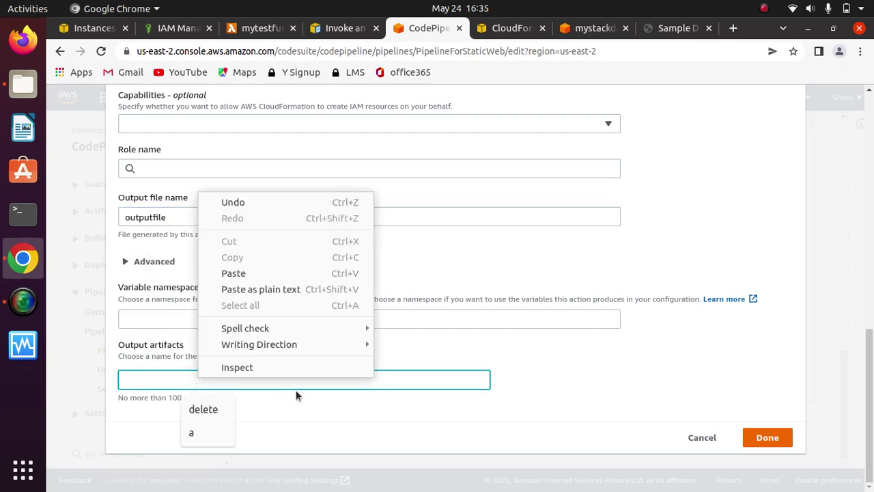
click(235, 276)
text(arti)
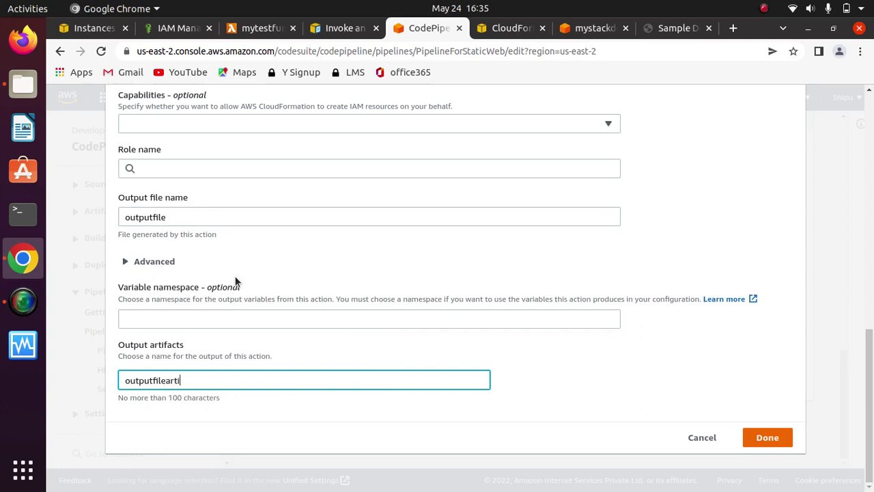
text(fact)
click(547, 375)
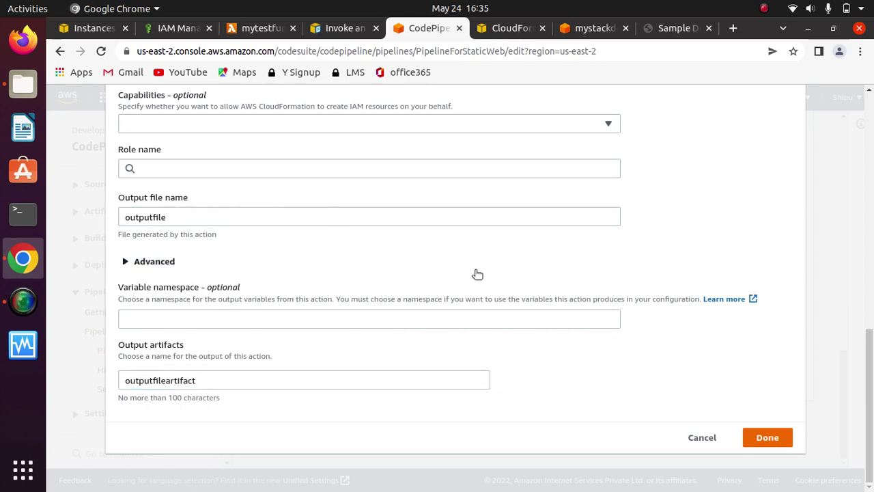
Try to save the action, checking its advanced parameter overrides and the service roles on offer
click(126, 261)
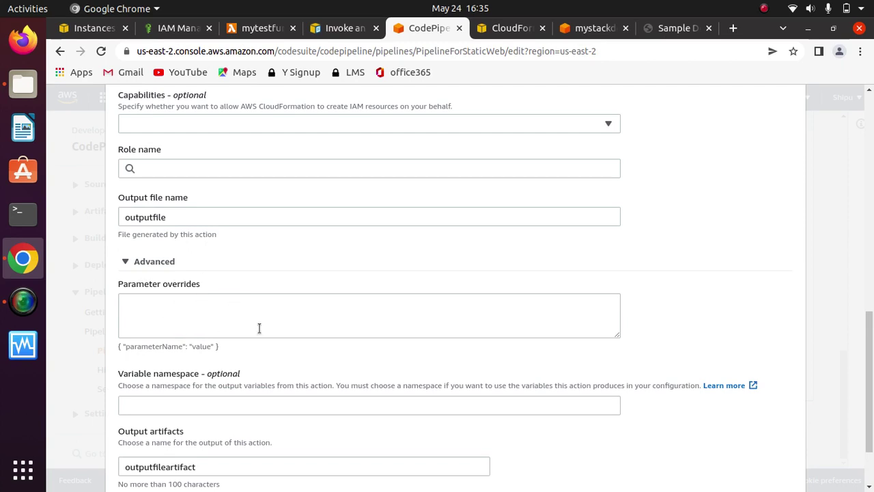
click(127, 262)
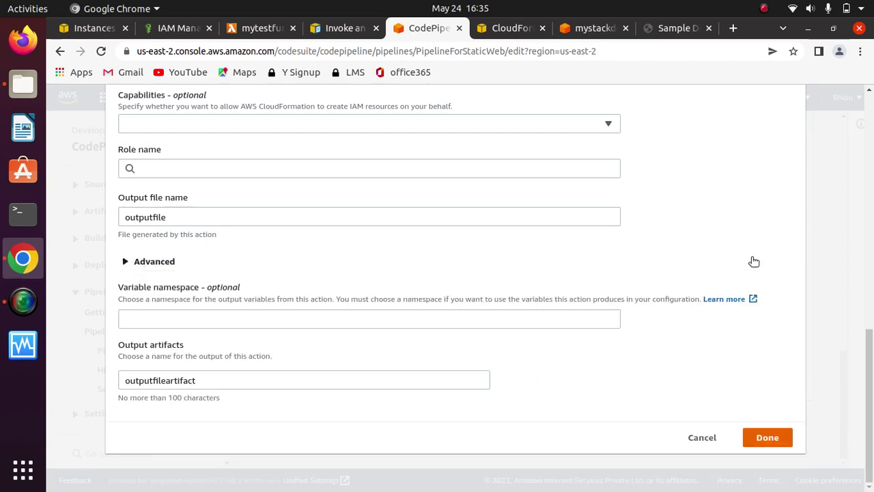
click(770, 438)
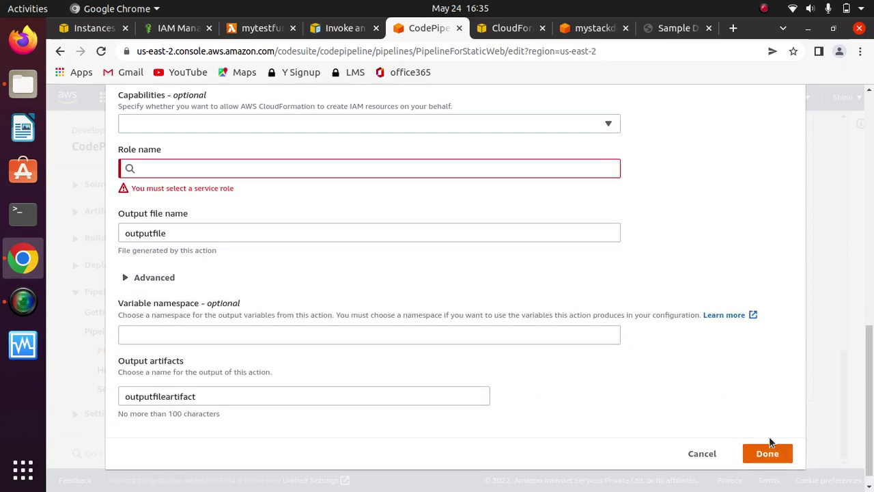
click(348, 171)
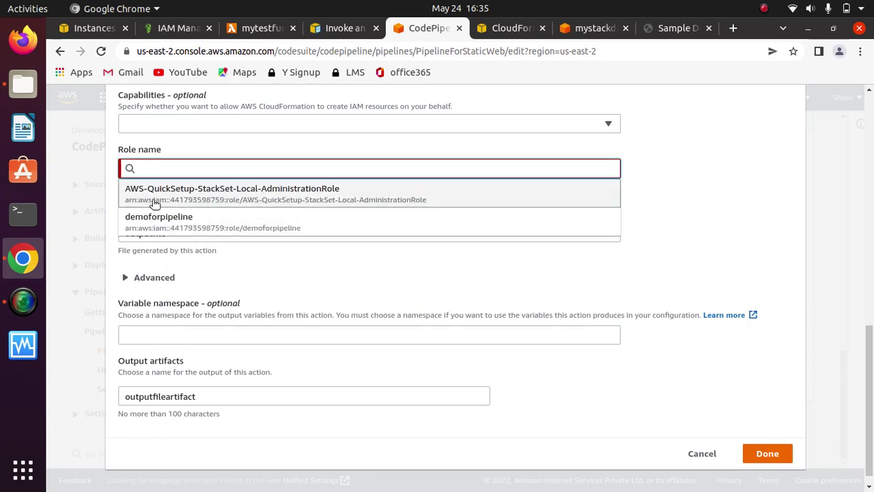
click(754, 196)
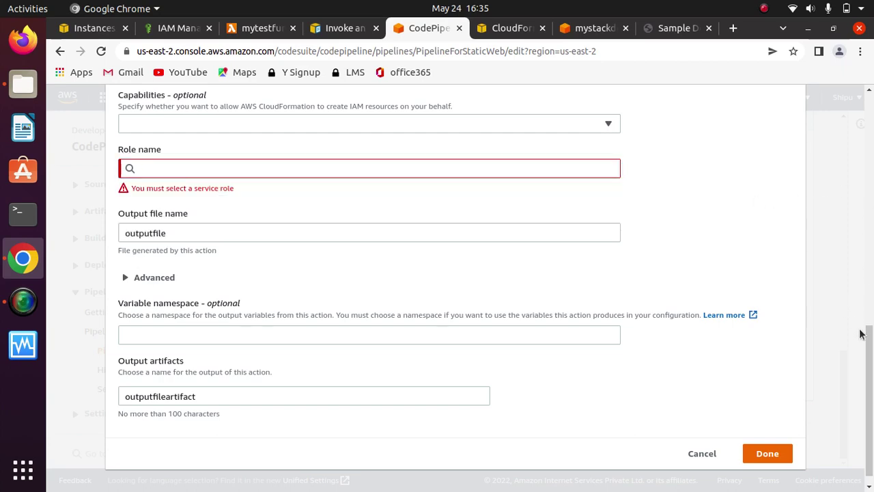
Switch to the IAM console's roles and search the list for clou, clearing the search when finished
drag(865, 333, 860, 128)
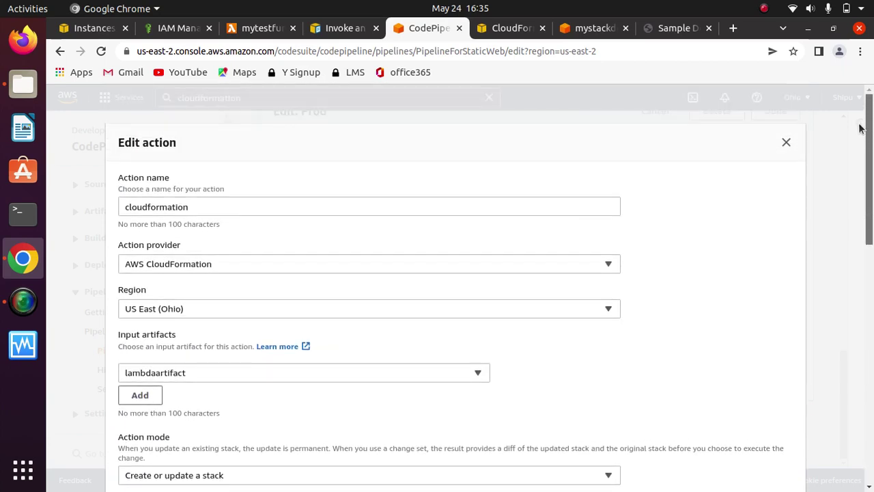
click(176, 28)
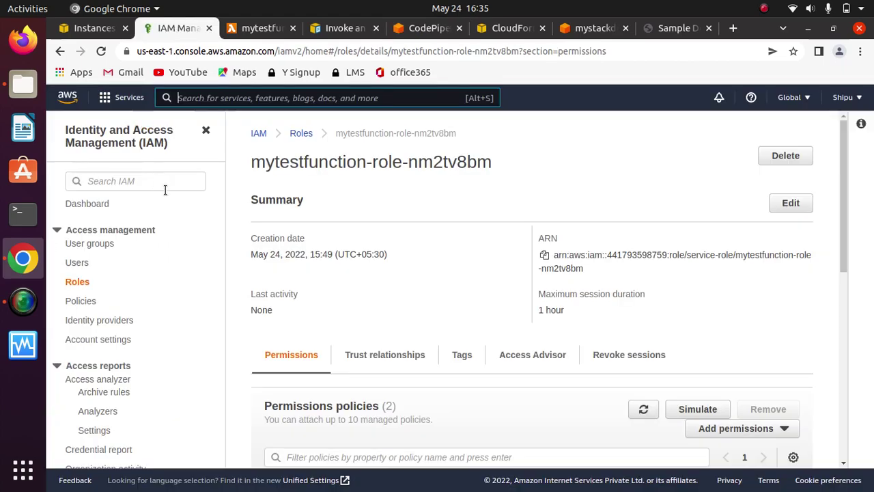
click(82, 282)
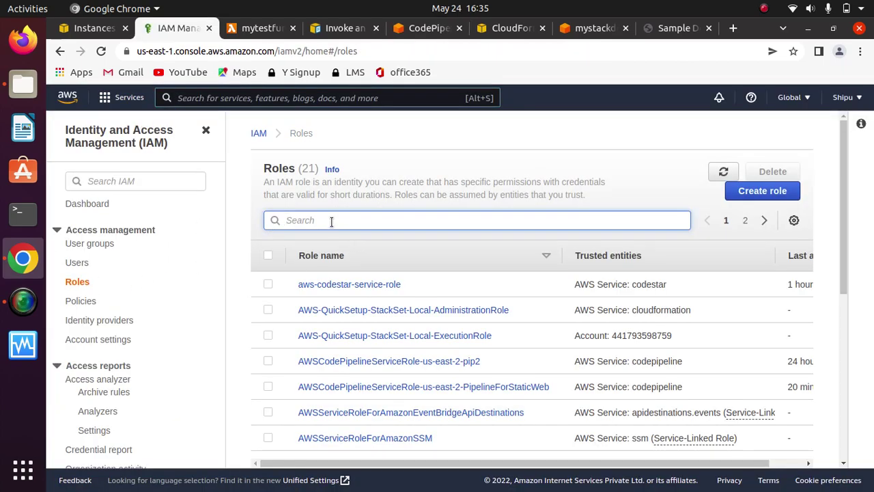
text(clou)
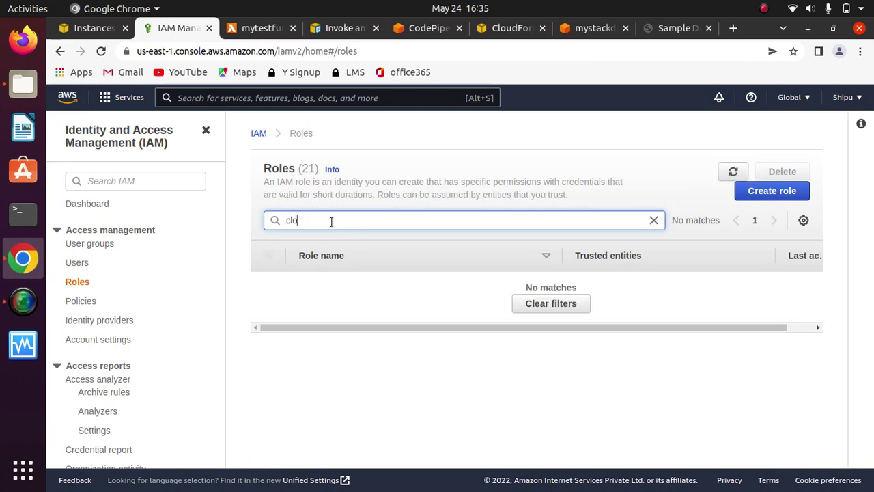
key(BackSpace)
key(BackSpace)
key(BackSpace)
key(BackSpace)
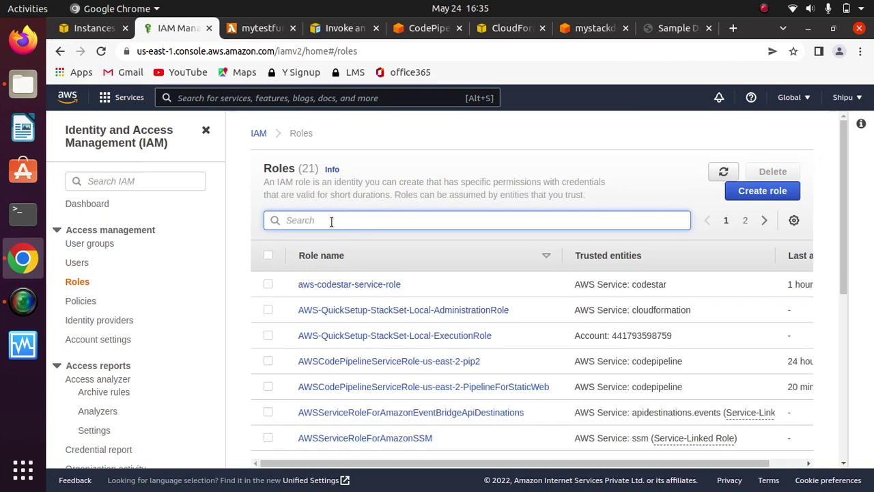
Start a new IAM role with AWS service as trusted entity type and CloudFormation as its use case, continuing to permissions
click(759, 194)
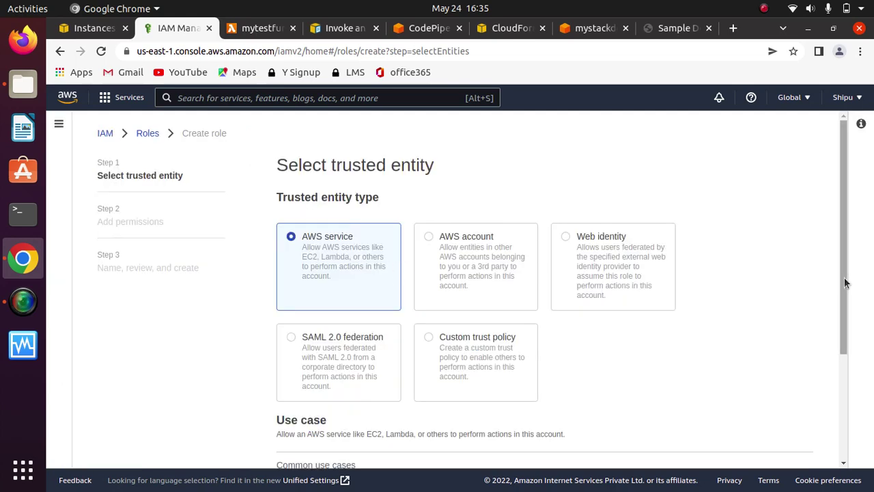
scroll(829, 388, down, 5)
click(387, 401)
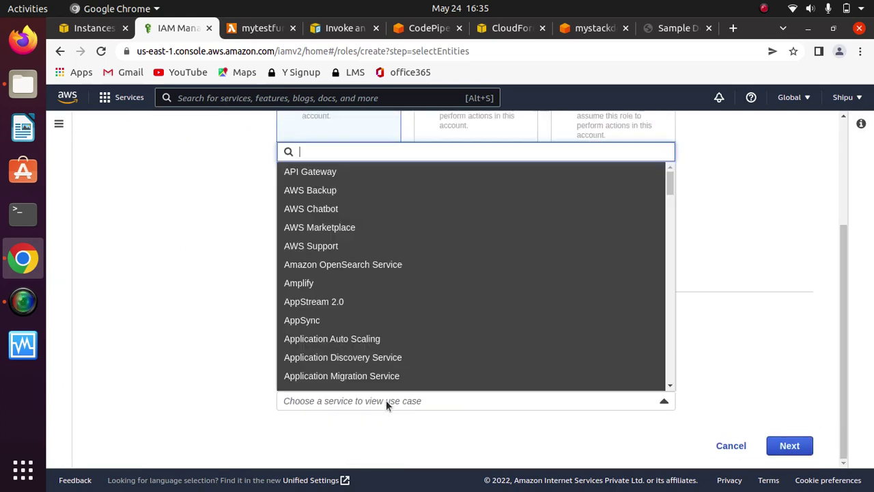
text(clou)
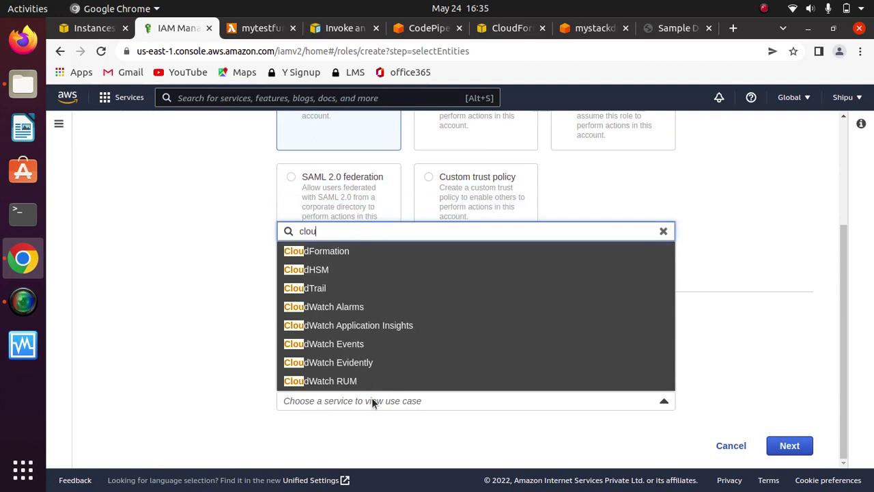
click(331, 254)
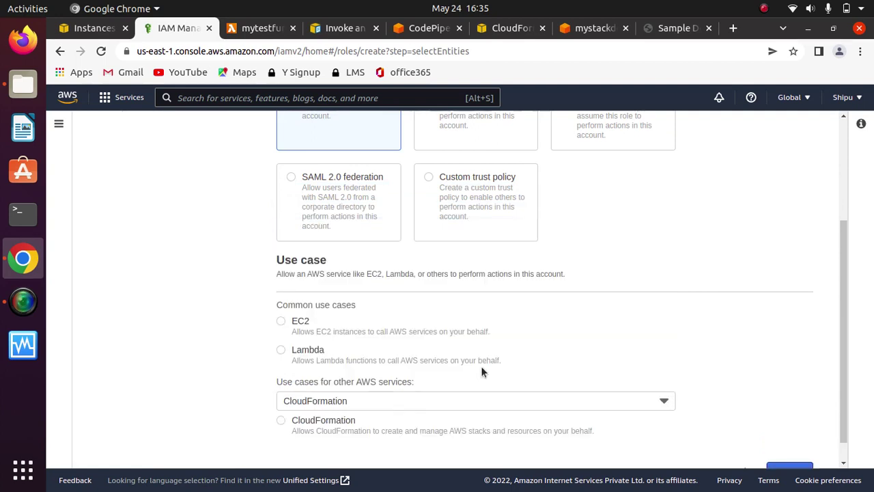
scroll(684, 399, down, 1)
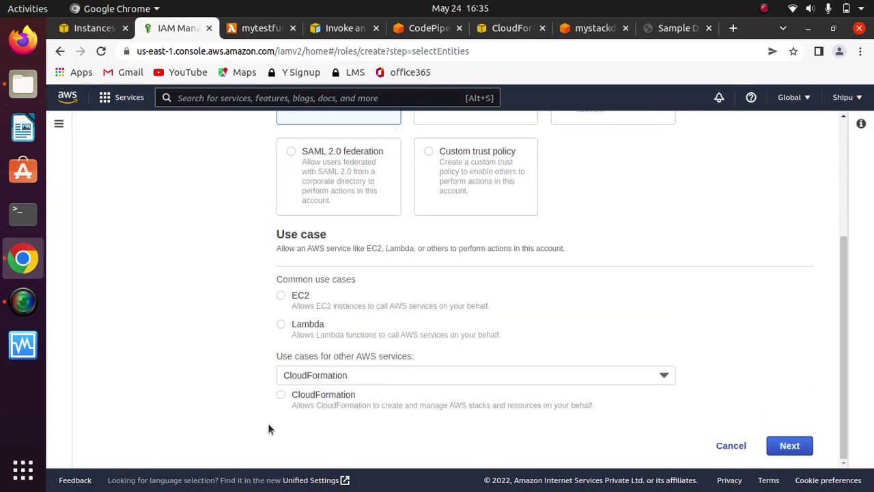
click(789, 445)
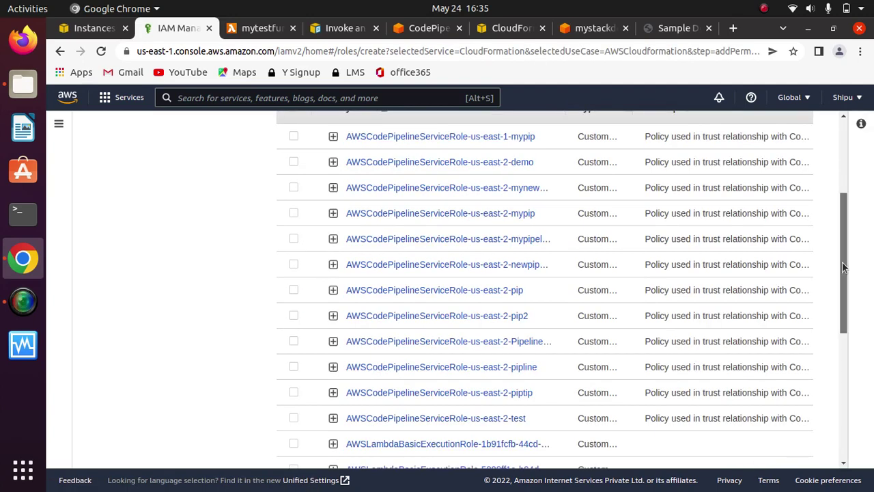
Skip attaching permissions policies, name the role newcloudformation and create it
drag(843, 263, 838, 388)
click(790, 445)
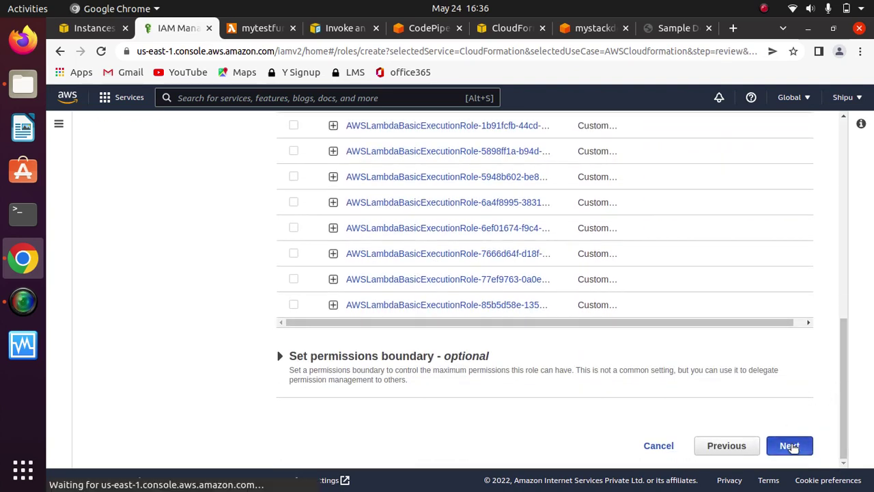
click(511, 233)
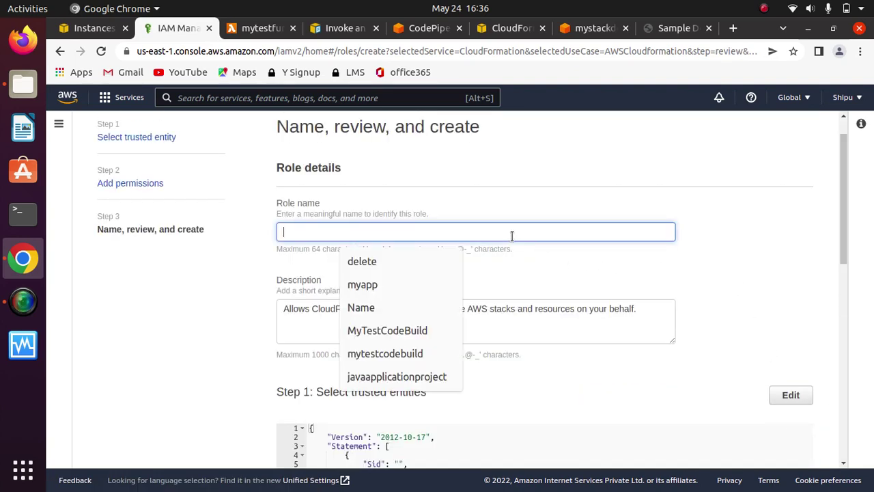
text(new)
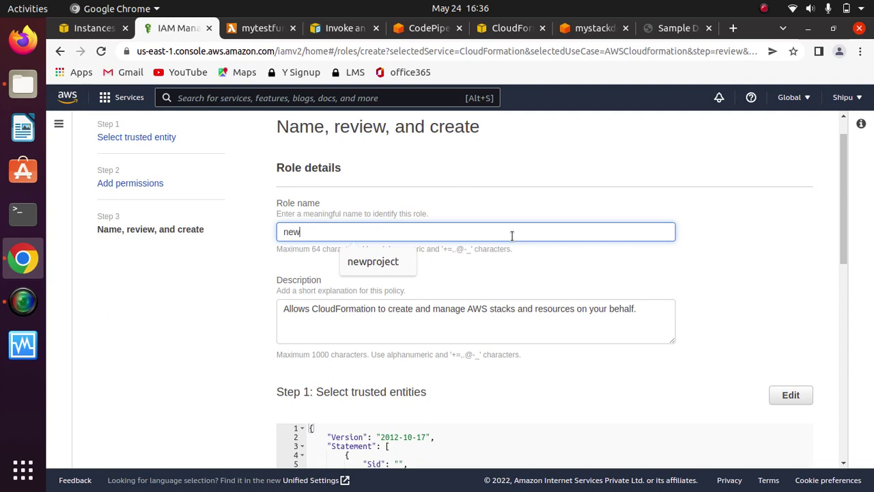
text(cloud)
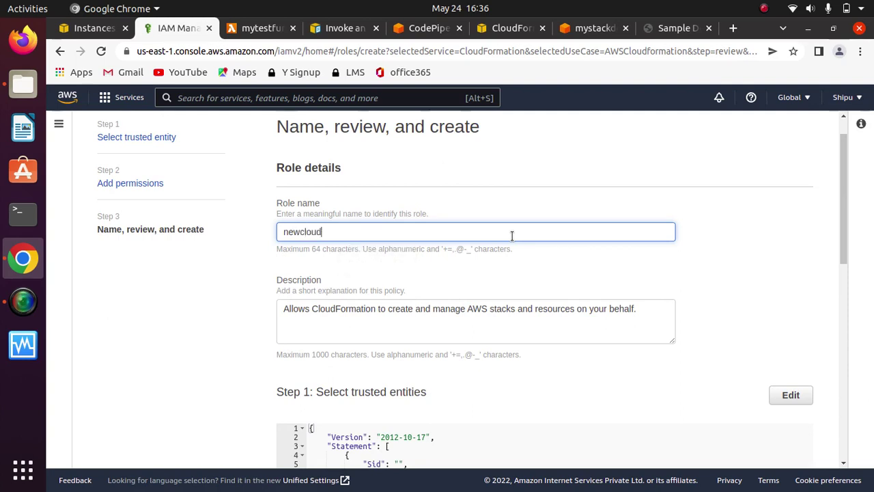
text(formation)
drag(841, 197, 838, 426)
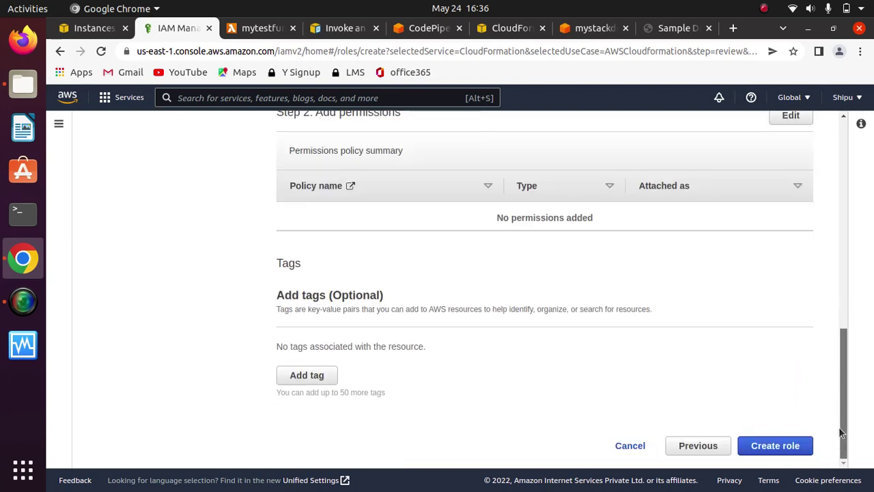
click(785, 447)
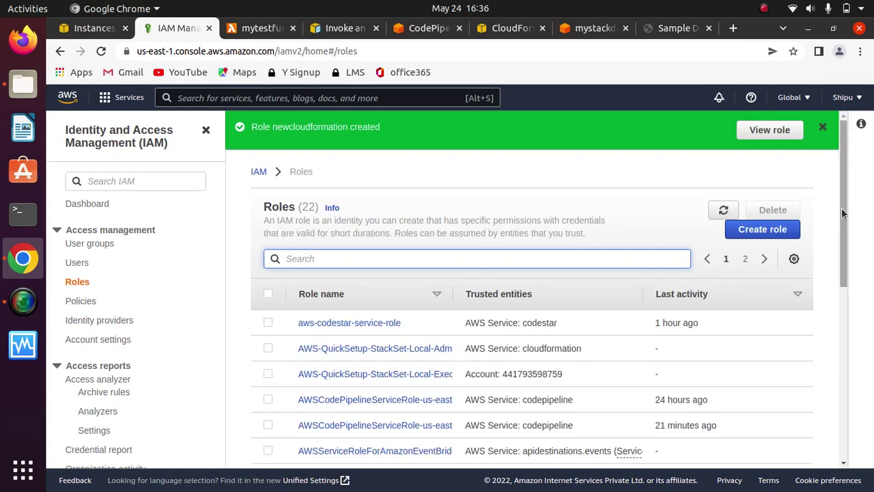
Look through the first page of the IAM roles list for the new role
scroll(845, 235, down, 1)
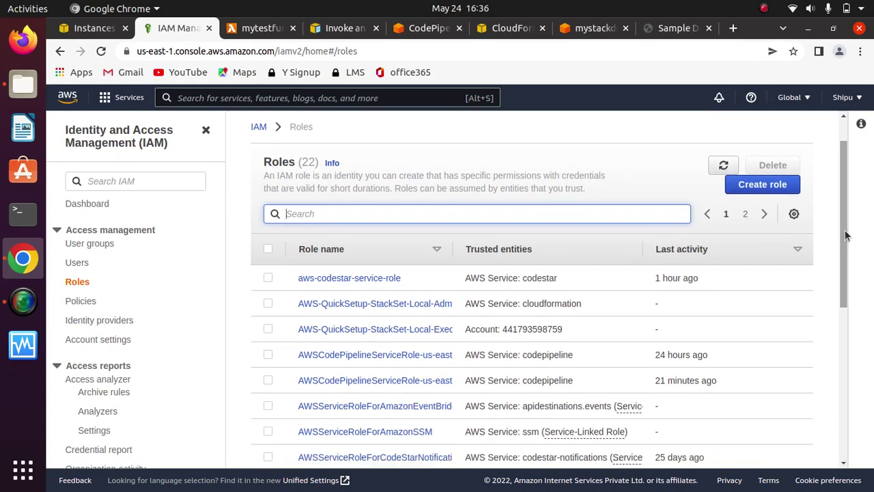
click(846, 318)
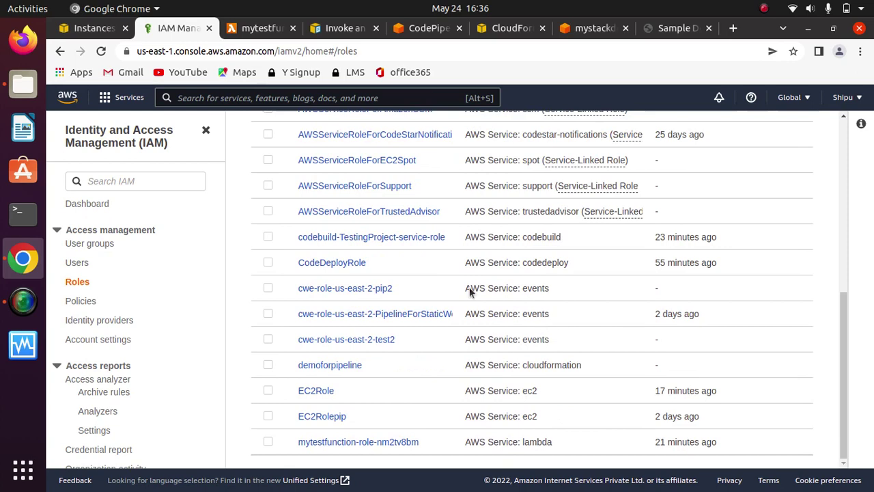
click(591, 29)
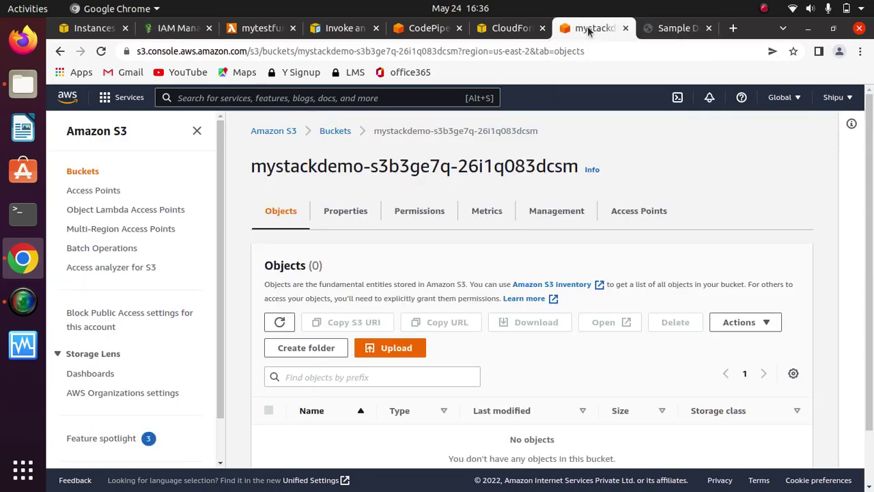
click(179, 28)
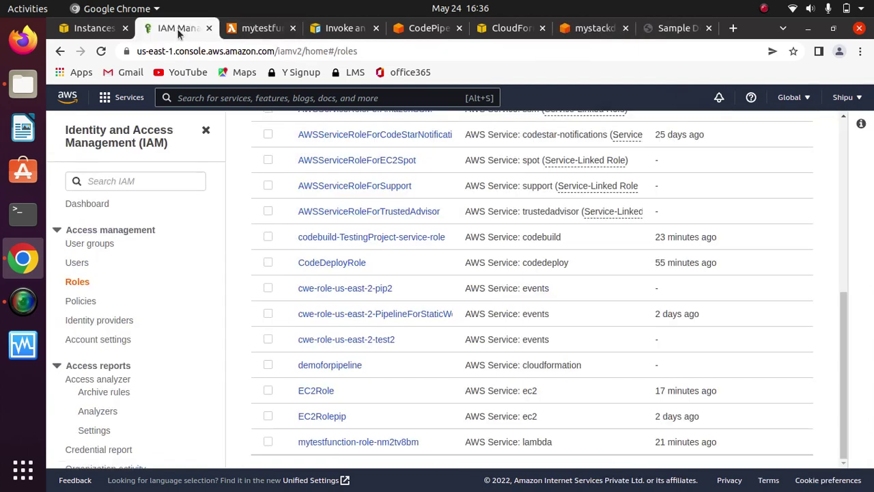
Return to the pipeline's cloudformation action and check which service roles are offered for its role name
click(423, 28)
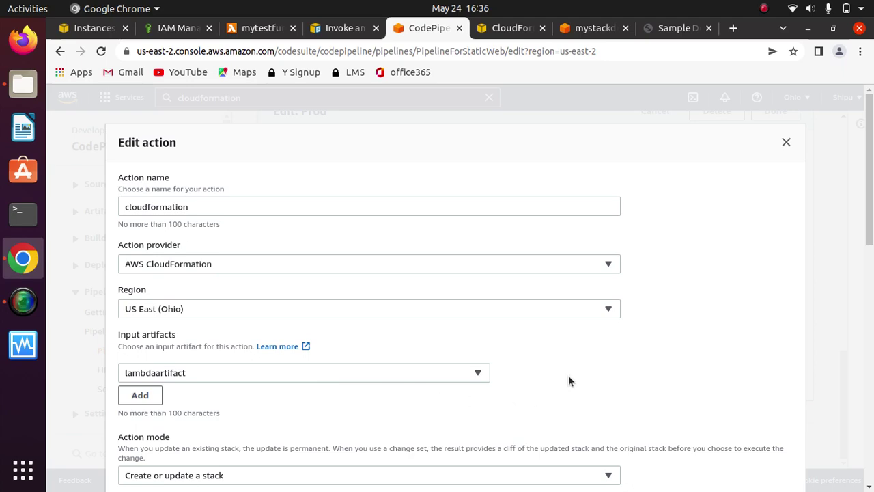
scroll(568, 381, down, 8)
scroll(569, 381, down, 4)
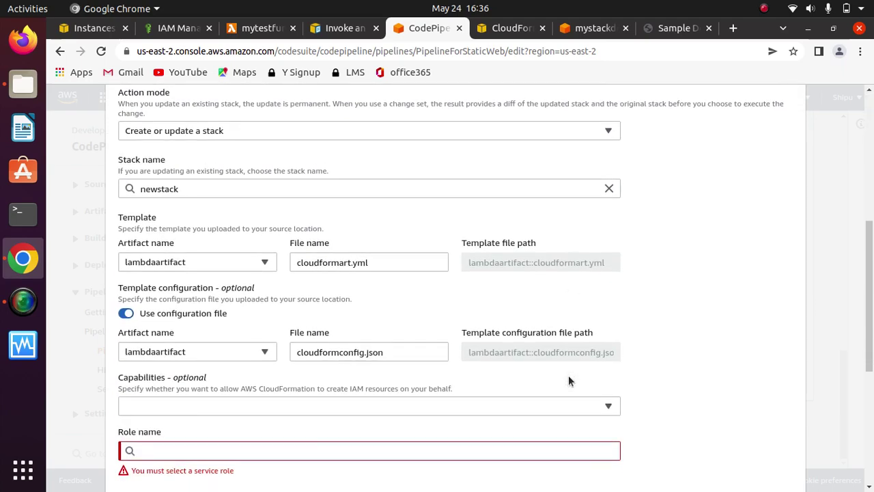
click(490, 355)
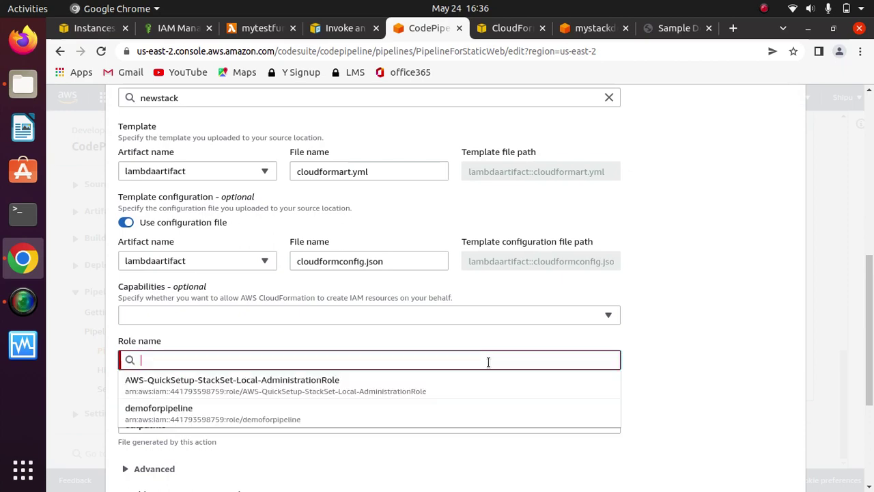
click(702, 368)
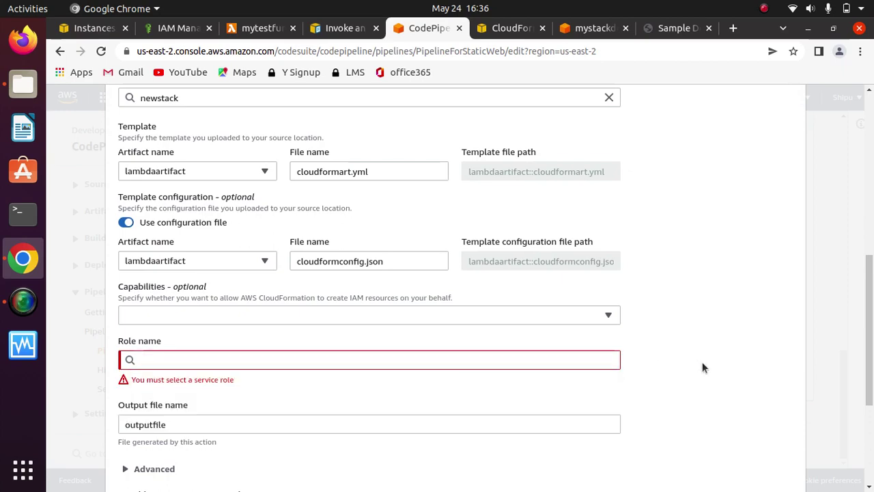
scroll(702, 368, down, 5)
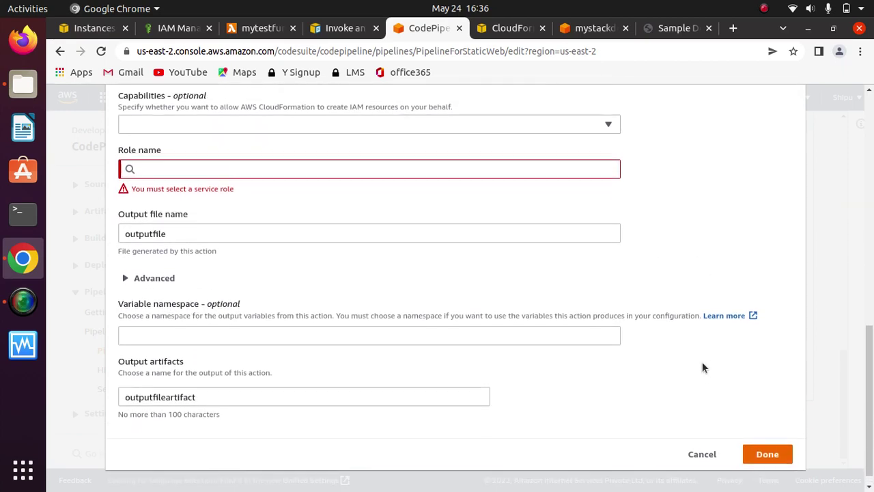
scroll(702, 368, up, 10)
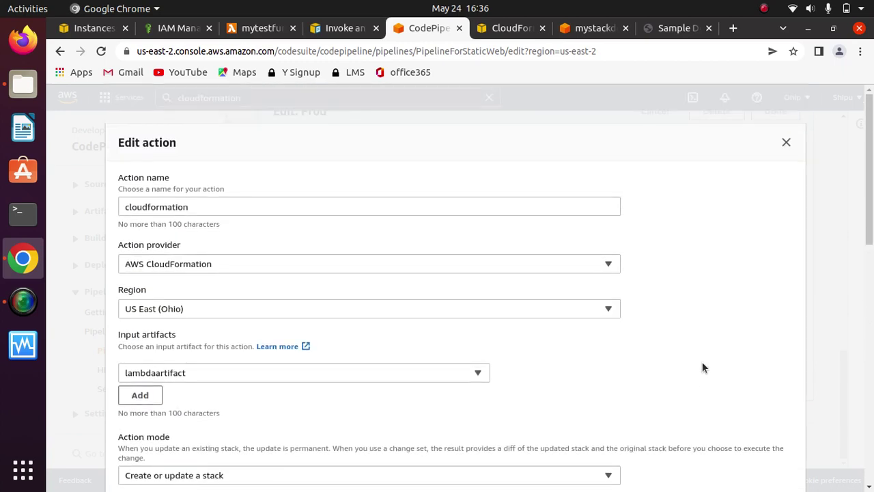
Discard the unsaved cloudformation action, reload the PipelineForStaticWeb editor and reopen the Prod stage for editing
click(785, 144)
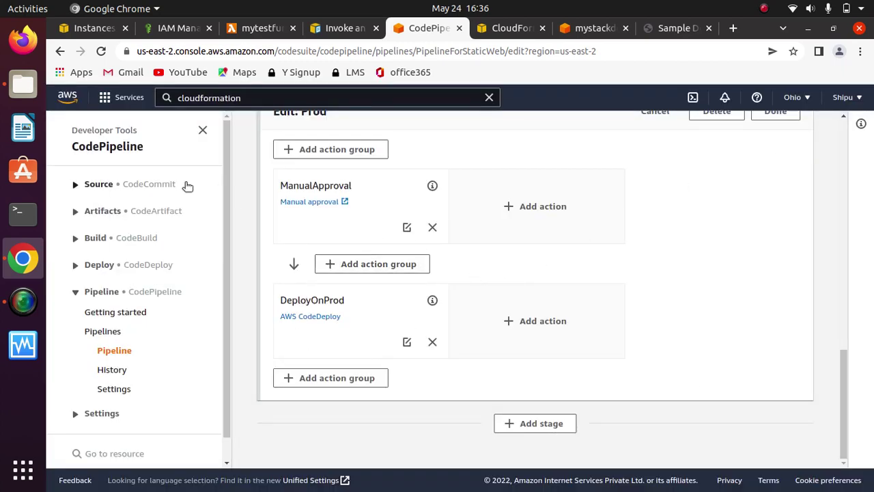
click(101, 51)
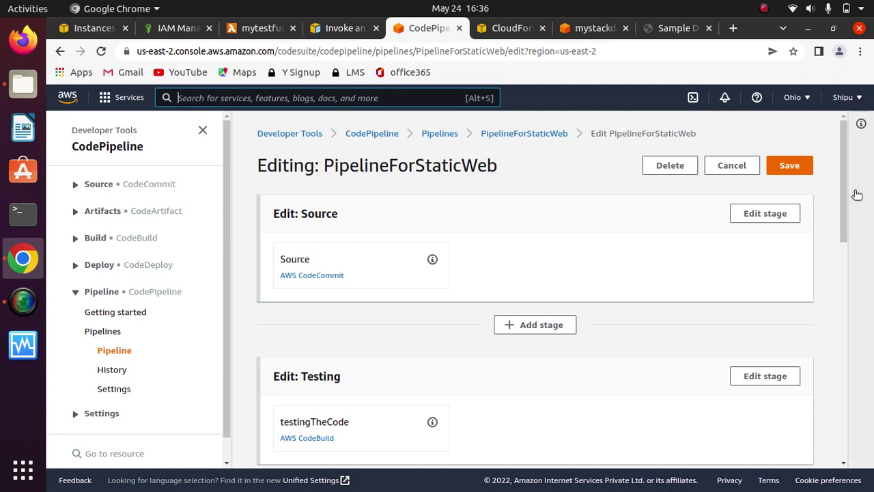
drag(844, 205, 834, 418)
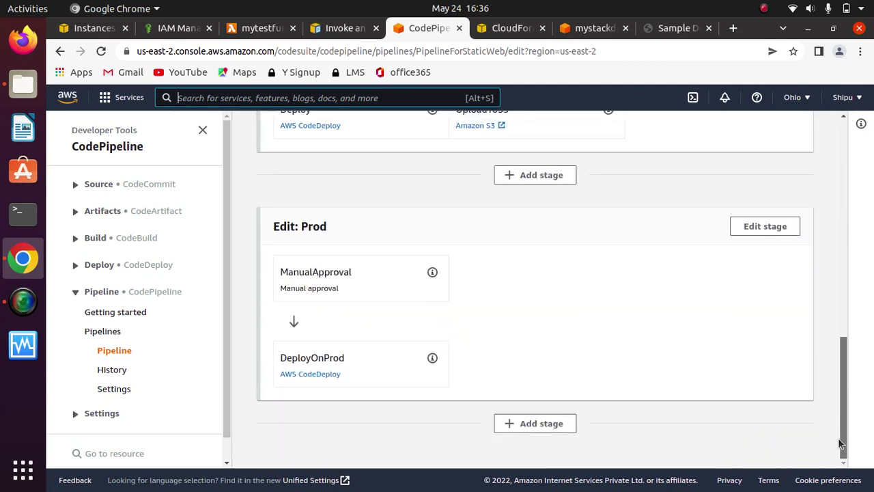
scroll(842, 437, up, 2)
click(769, 338)
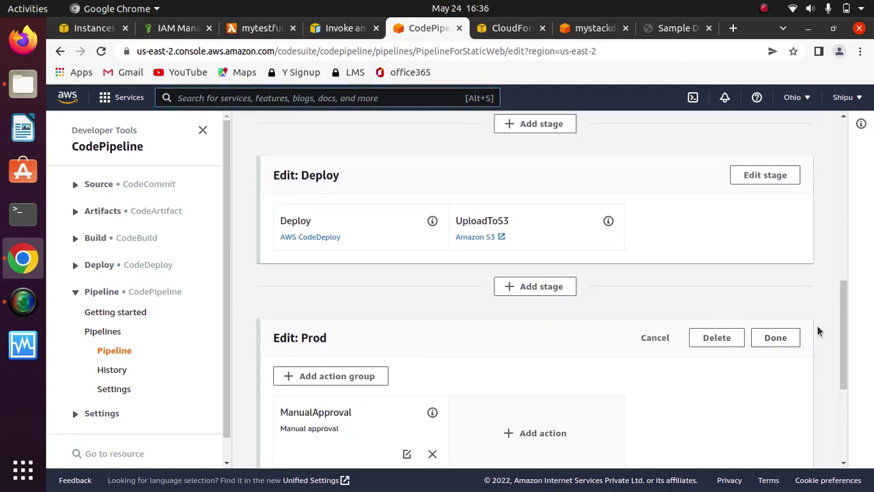
Add an action beside DeployOnProd in the Prod stage and name it CloudformationDeploy
drag(844, 342, 841, 430)
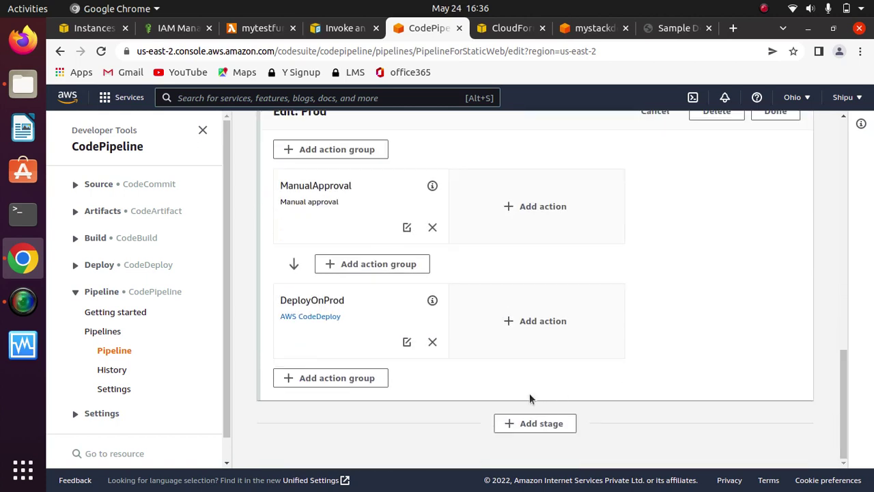
click(525, 320)
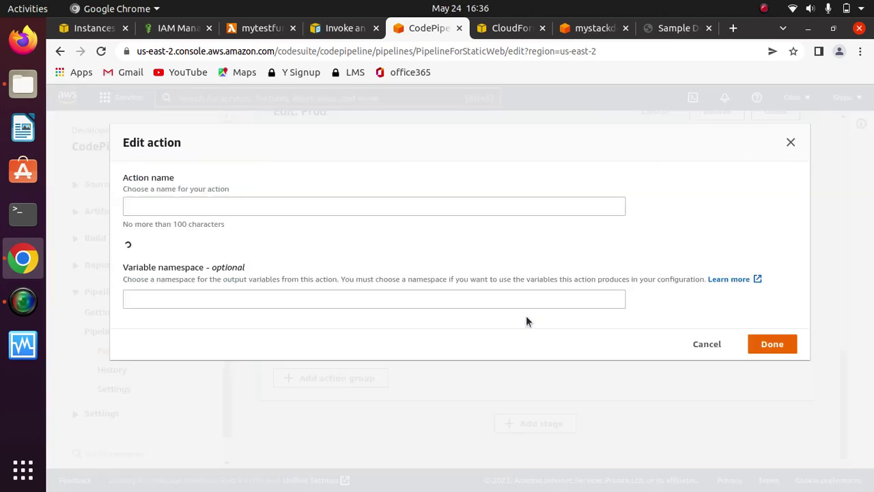
click(202, 209)
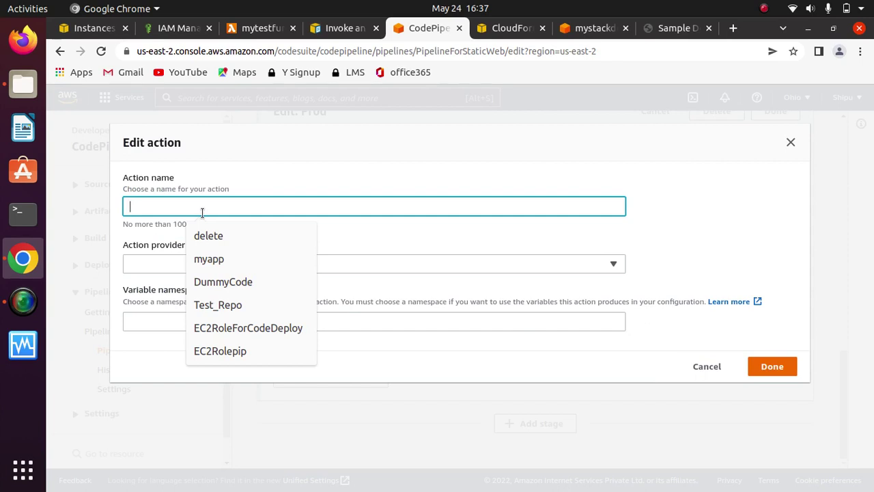
text(clou)
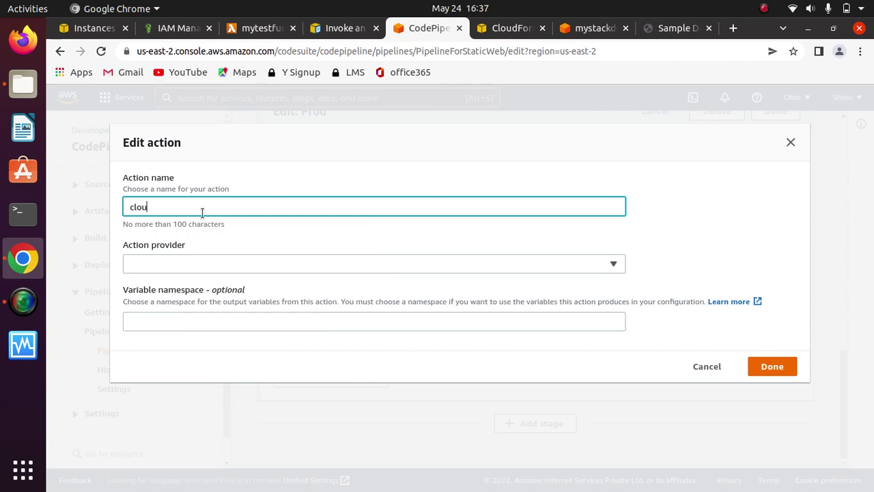
text(dformationDeploy)
click(175, 263)
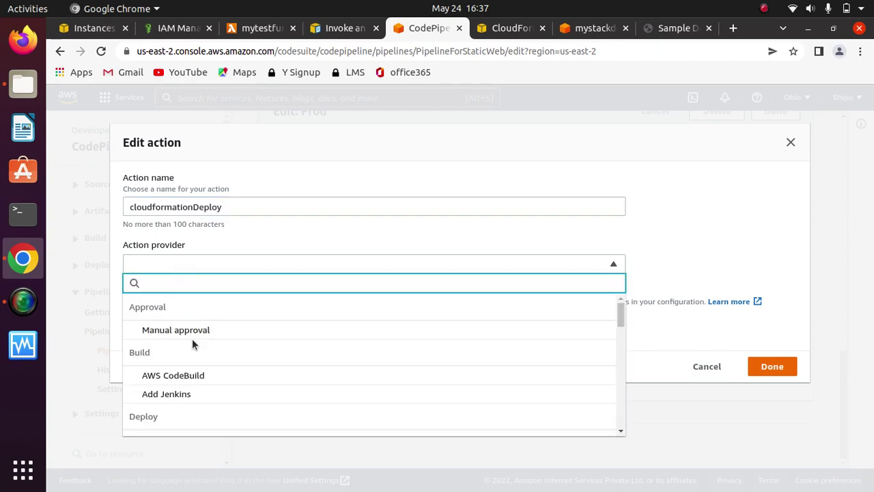
click(132, 207)
key(Delete)
text(C)
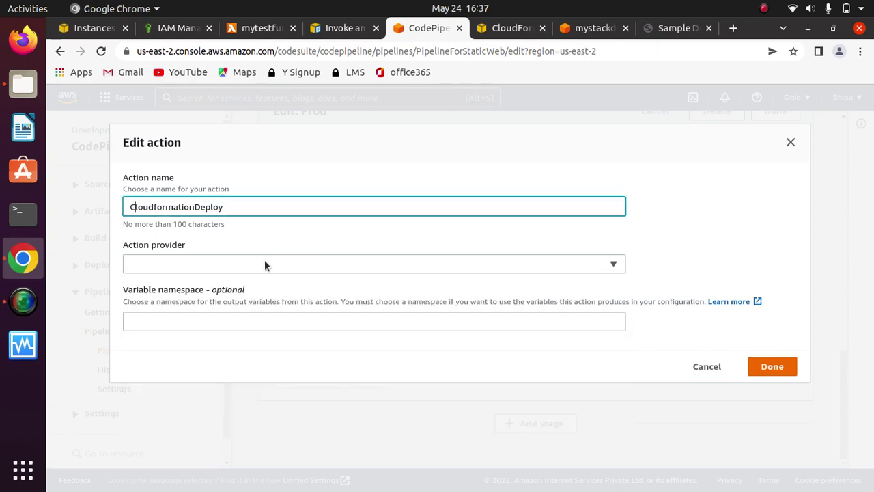
Search the action providers for cloud and choose AWS CloudFormation for the new action
click(236, 264)
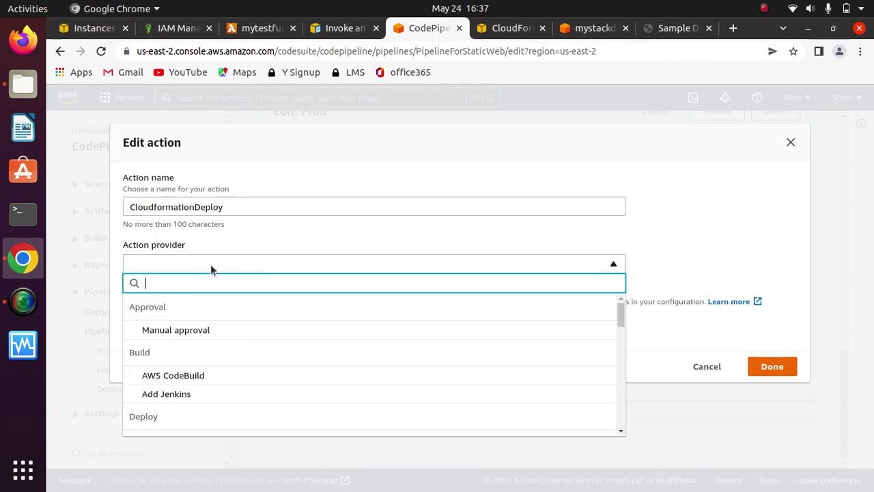
text(cloud)
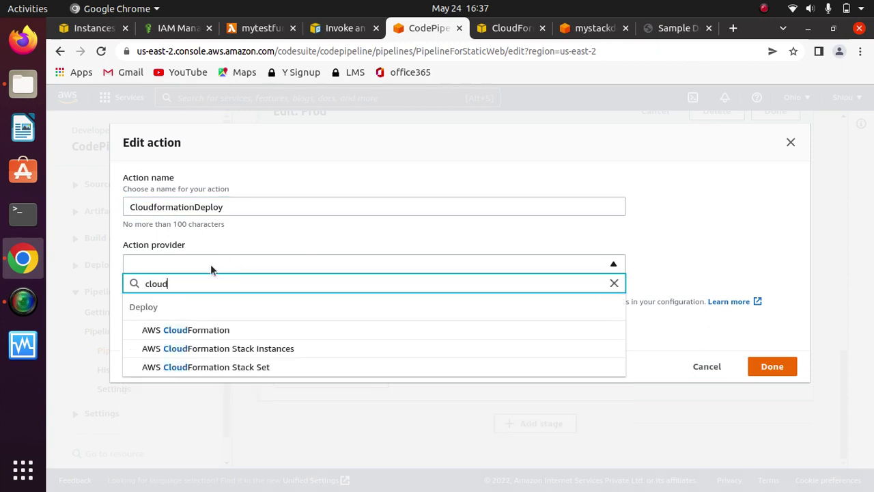
click(205, 330)
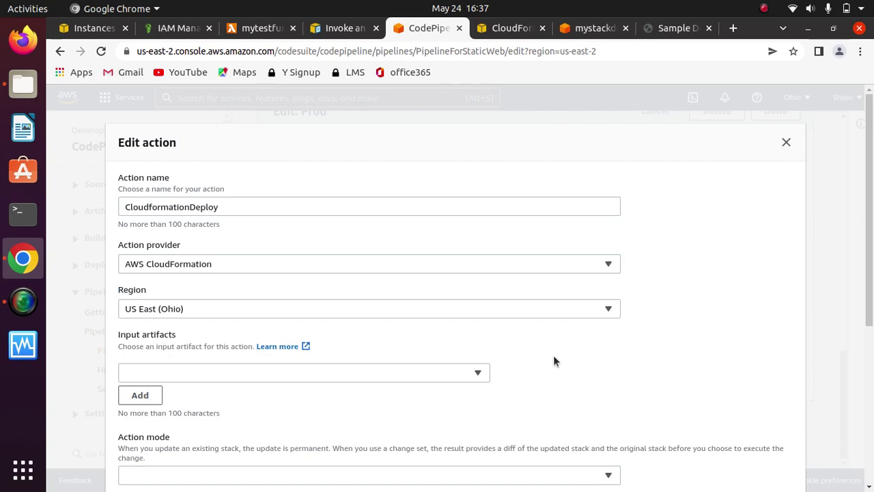
Choose lambdaartifact as the input artifact of the CloudformationDeploy action
scroll(553, 355, down, 4)
click(459, 250)
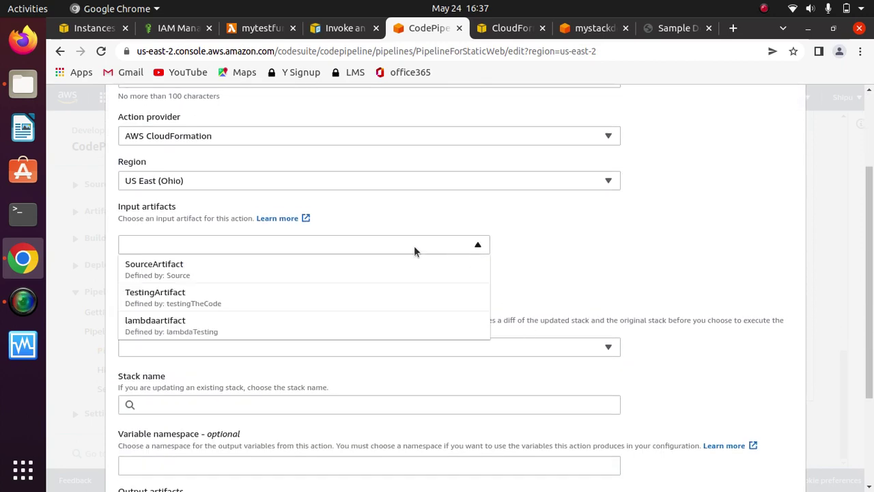
click(210, 274)
click(471, 244)
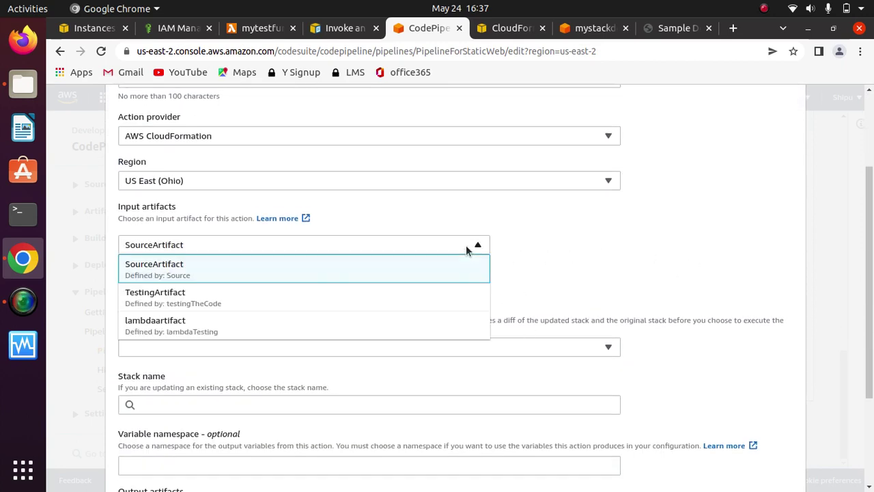
click(250, 319)
Set the action mode to Create or update a stack and enter newstack as the stack name
scroll(584, 263, down, 5)
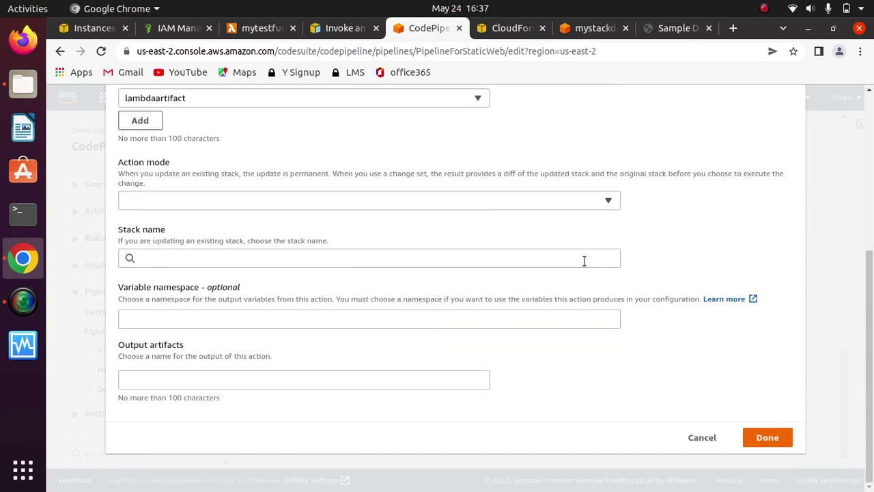
click(263, 204)
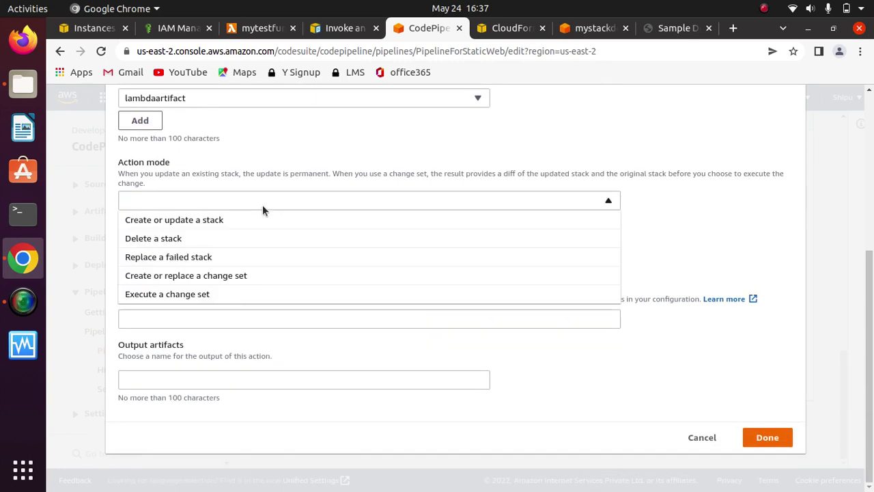
click(189, 222)
scroll(666, 237, down, 4)
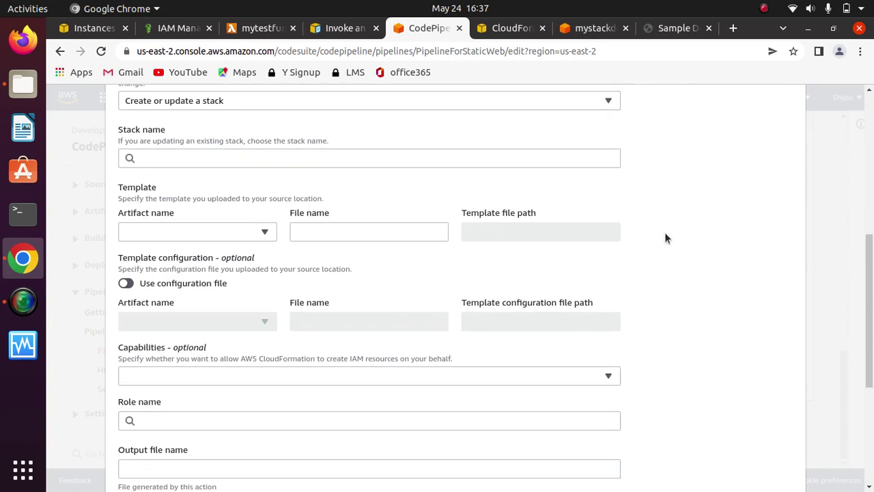
click(496, 123)
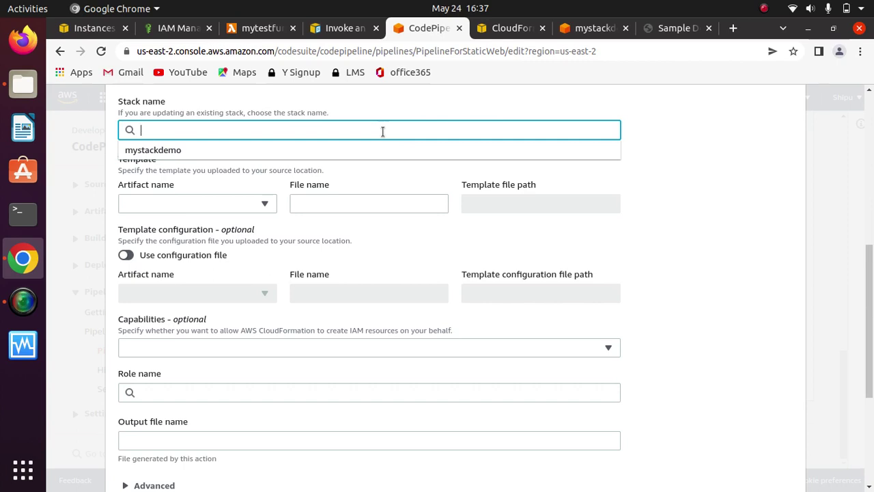
text(newstac)
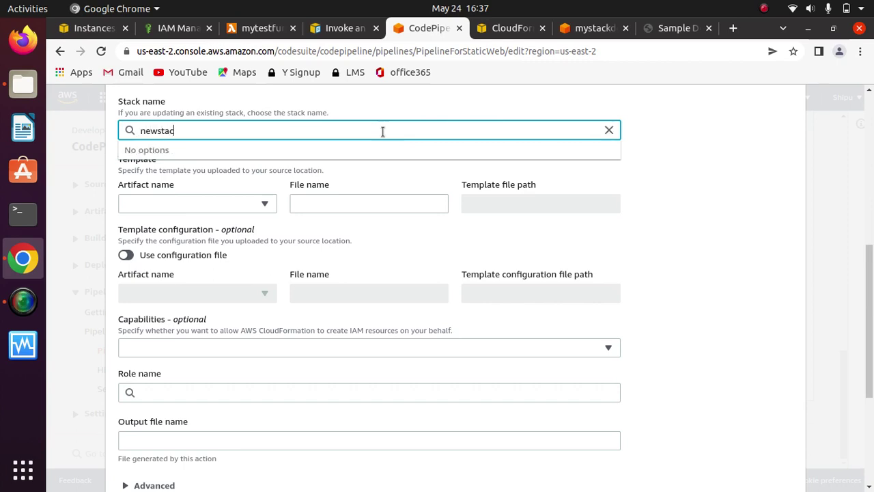
text(k)
click(695, 185)
Specify the template with lambdaartifact as its artifact and deploy.yml as its file name
scroll(695, 185, down, 2)
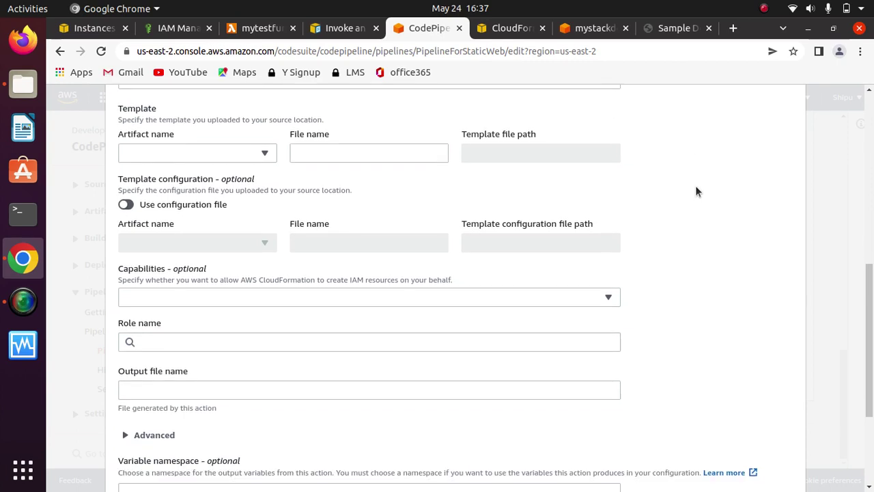
scroll(697, 189, up, 1)
click(266, 152)
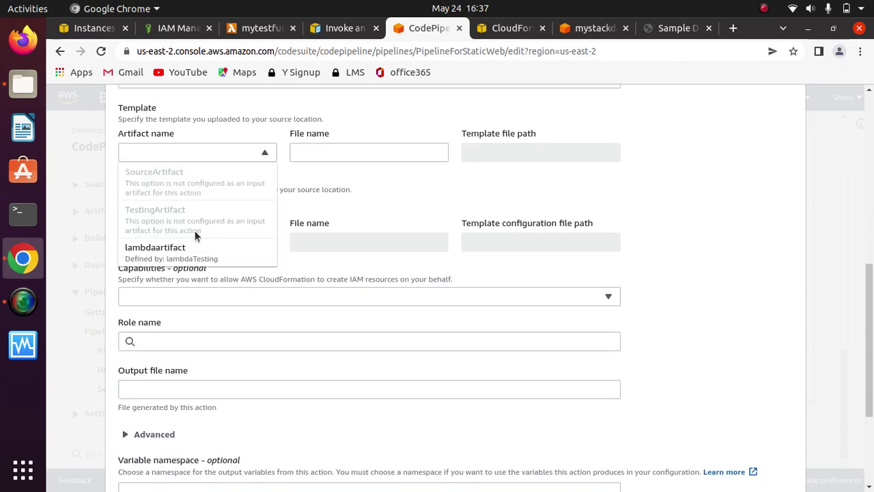
click(179, 252)
click(369, 153)
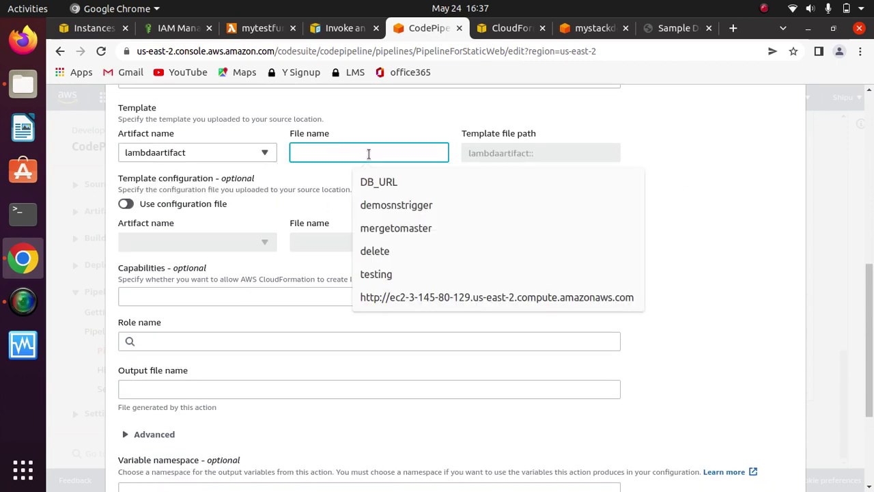
text(n)
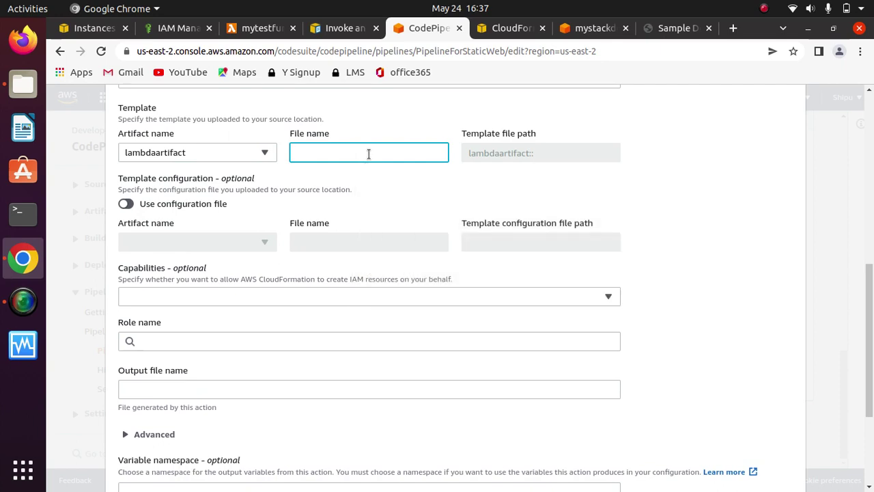
text(de)
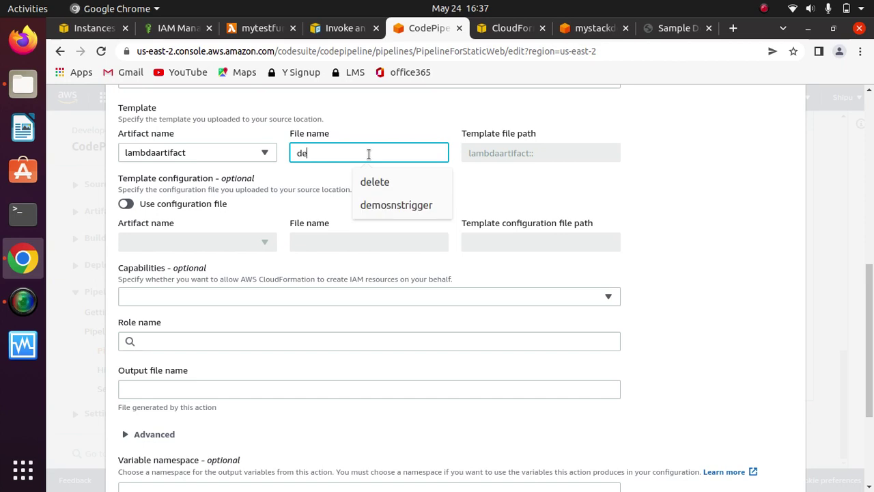
text(ploy)
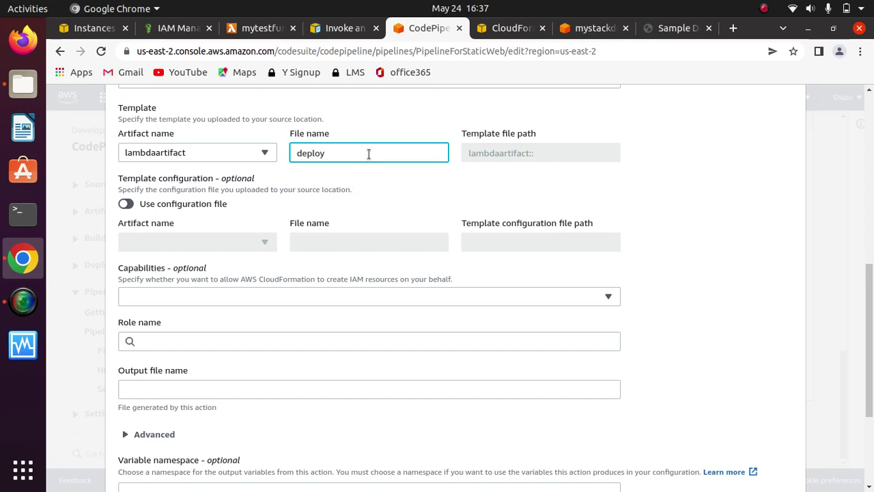
text(.yml)
click(648, 198)
Choose newcloudformation as the role for the CloudFormation action
scroll(647, 198, down, 3)
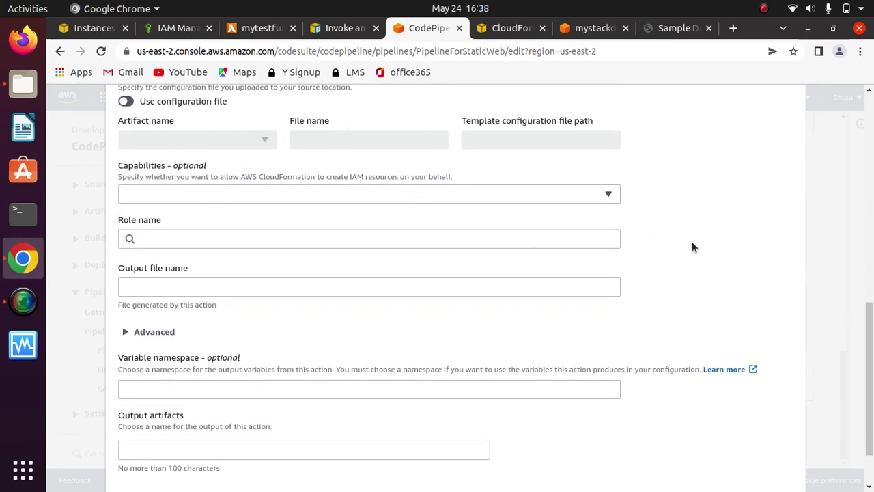
scroll(691, 246, down, 2)
click(381, 168)
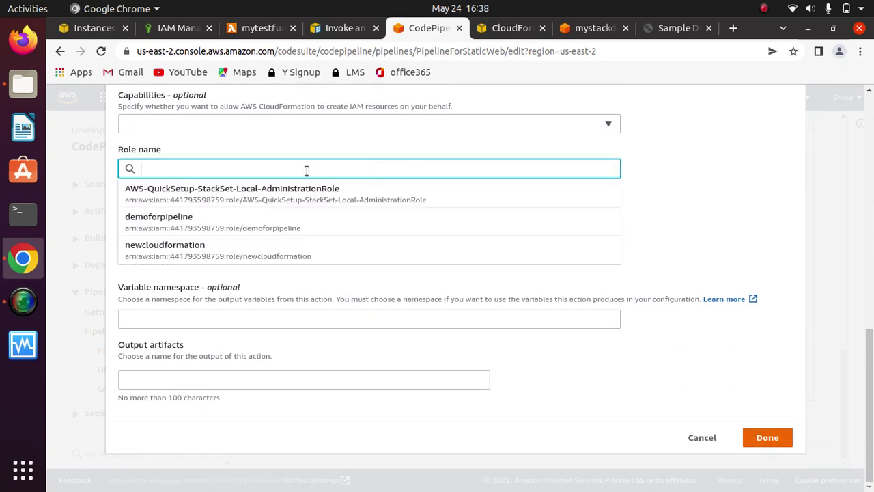
click(164, 250)
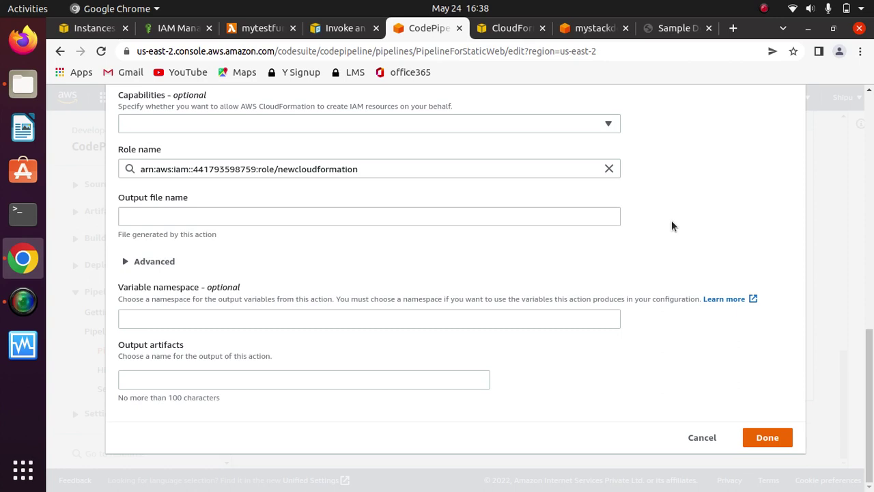
Enter outputfile as the output file name generated by the CloudFormation action
click(461, 216)
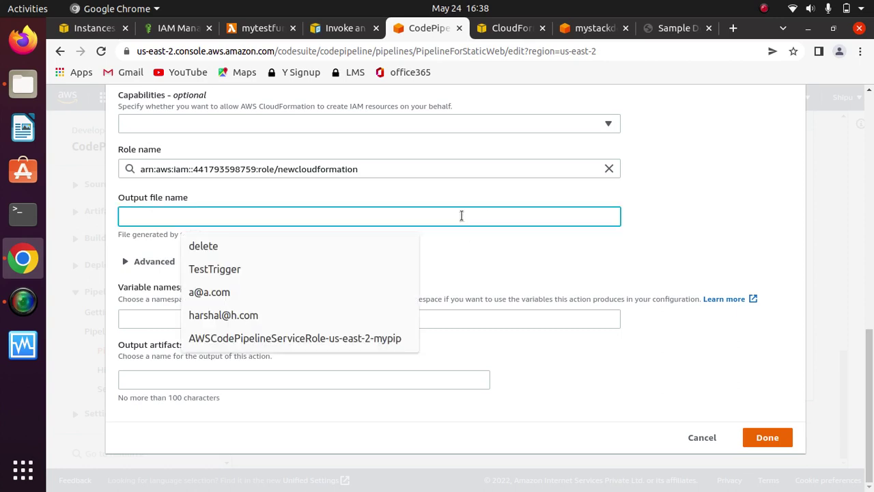
text(out)
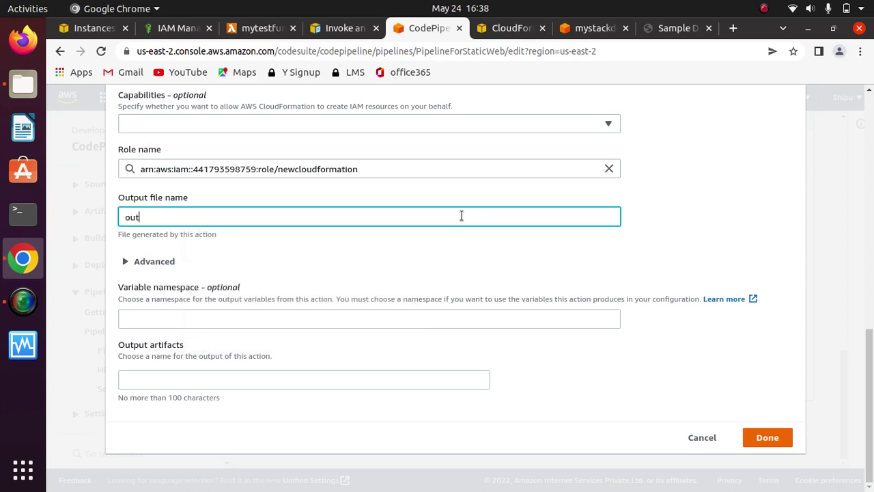
text(putres)
key(BackSpace)
text(file)
Reuse the output file name for the output artifact, extending it to outputfileartifact
double_click(152, 217)
key(ctrl+c)
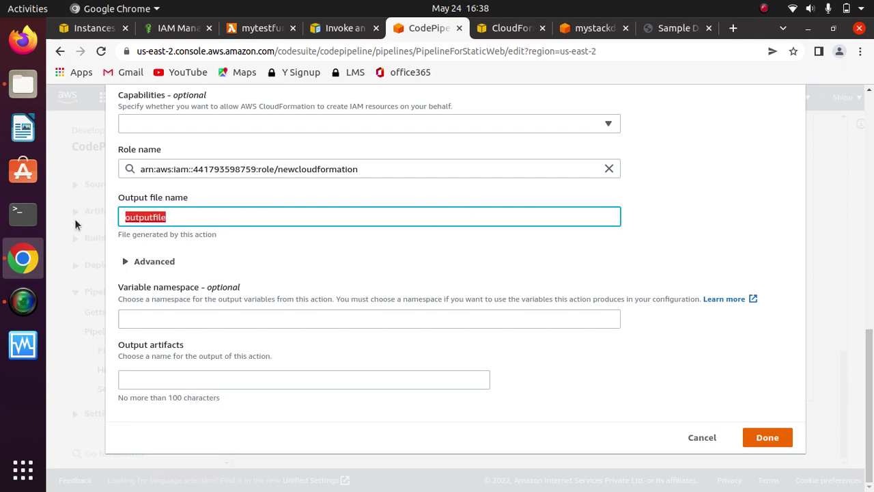
click(218, 380)
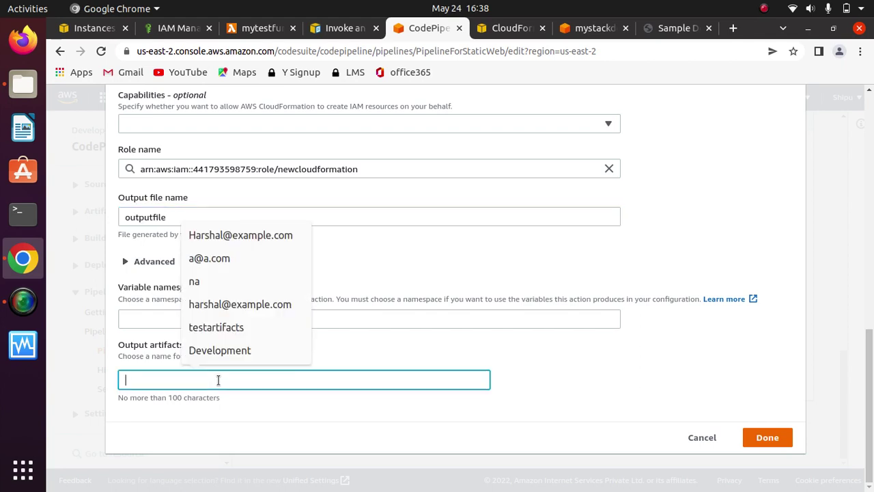
key(ctrl+v)
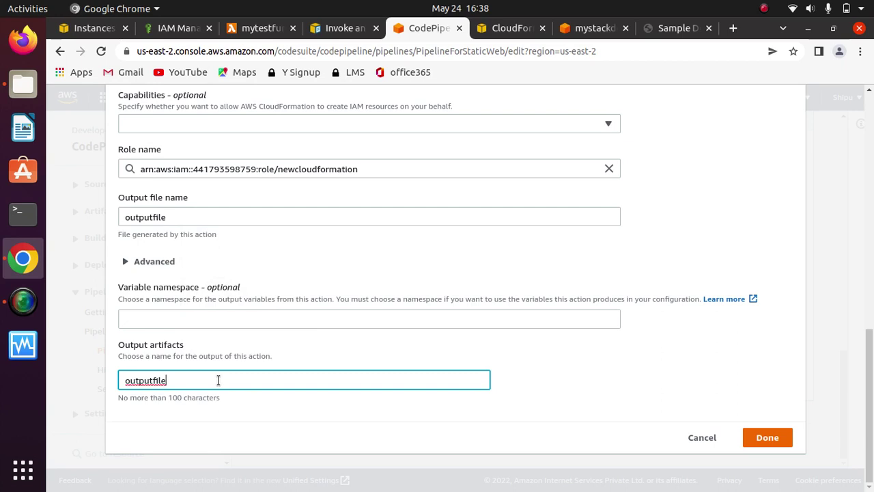
text(artifact)
click(560, 363)
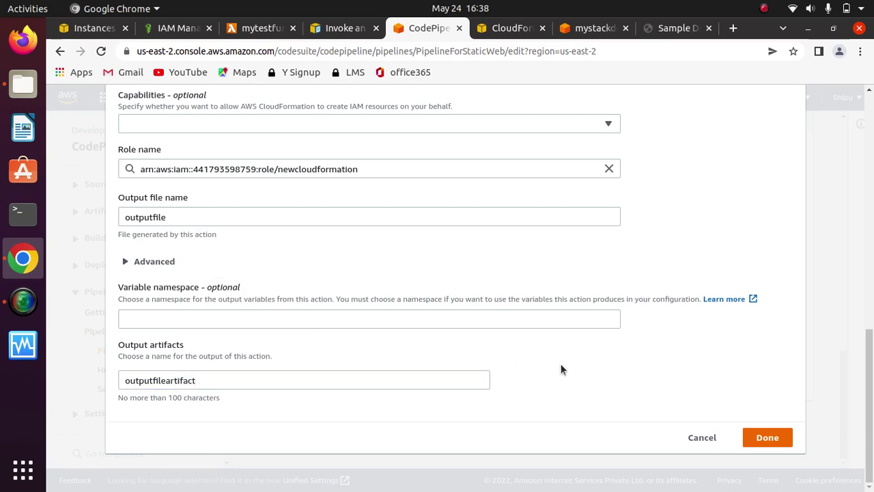
Check the advanced parameter overrides, leave them empty and finish the CloudformationDeploy action
click(128, 266)
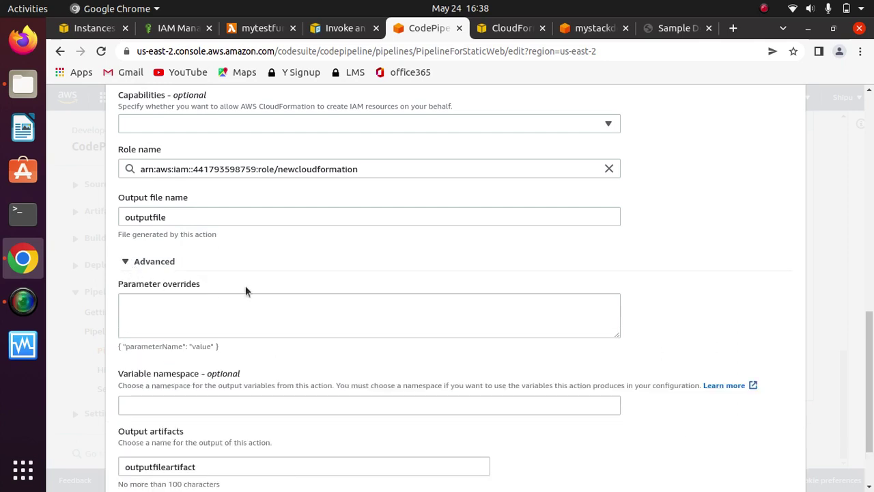
click(124, 267)
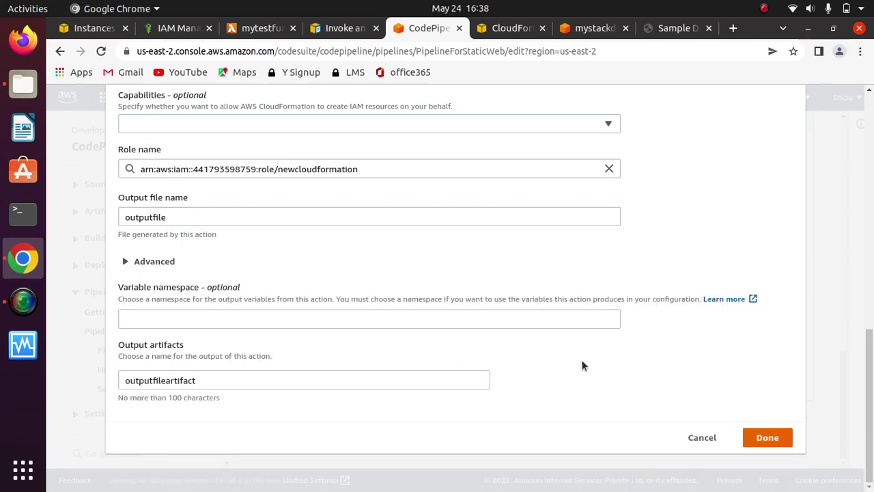
click(772, 437)
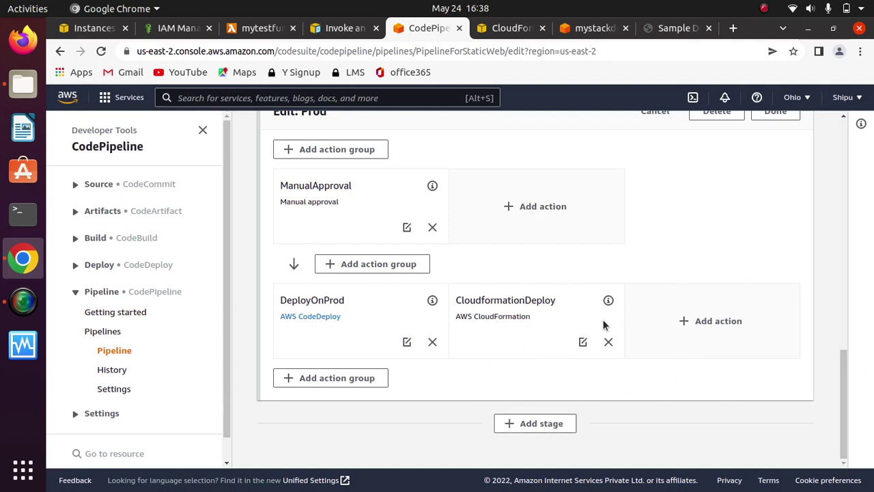
drag(847, 400, 847, 361)
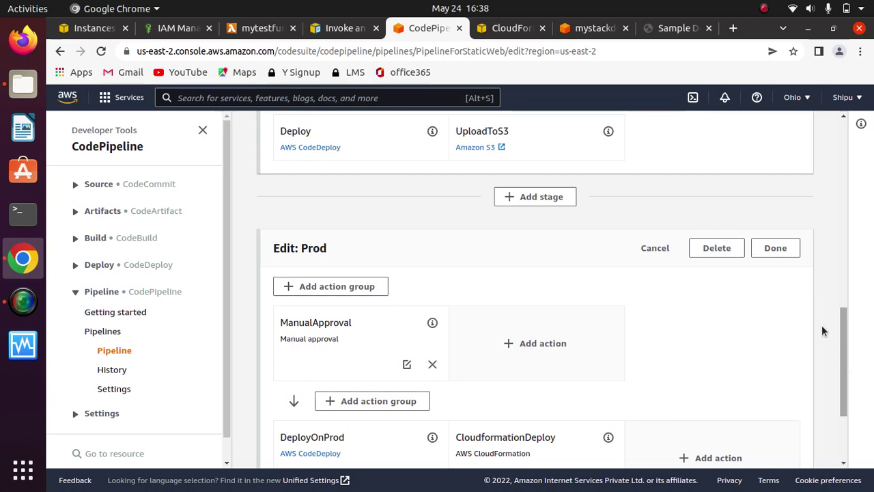
Finish editing the Prod stage and save the changes to PipelineForStaticWeb
click(777, 248)
scroll(841, 415, down, 1)
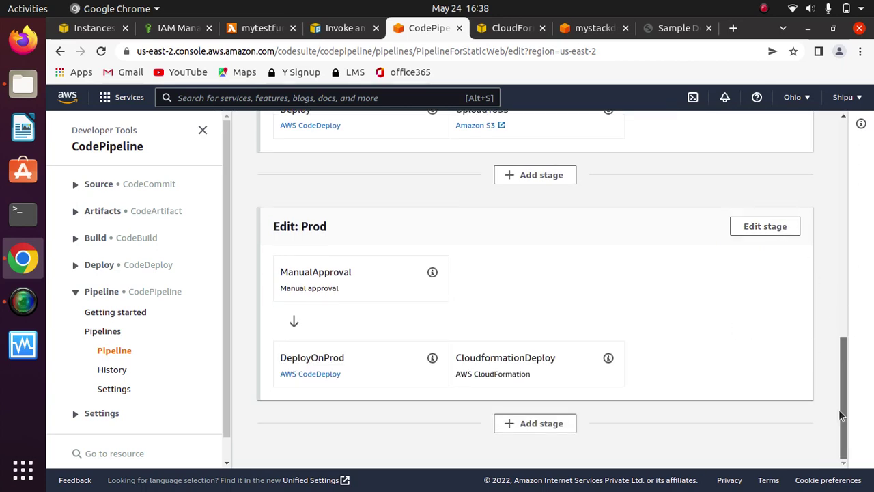
scroll(840, 415, up, 10)
click(789, 166)
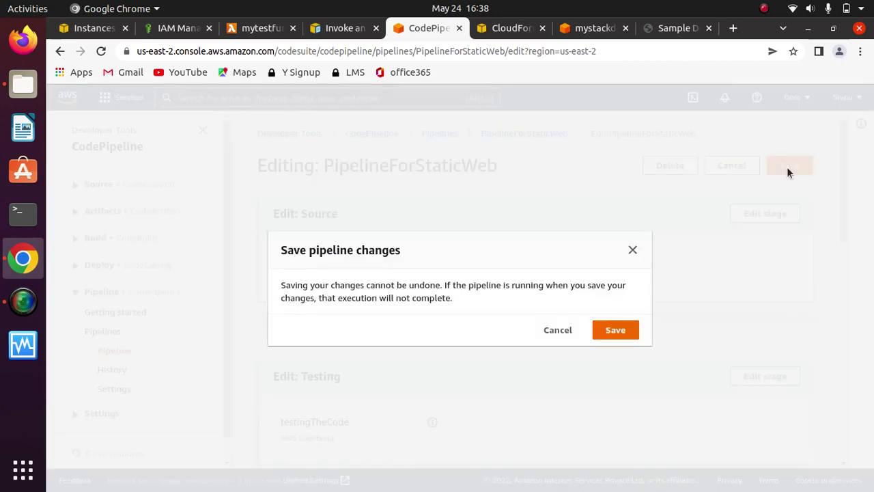
click(615, 329)
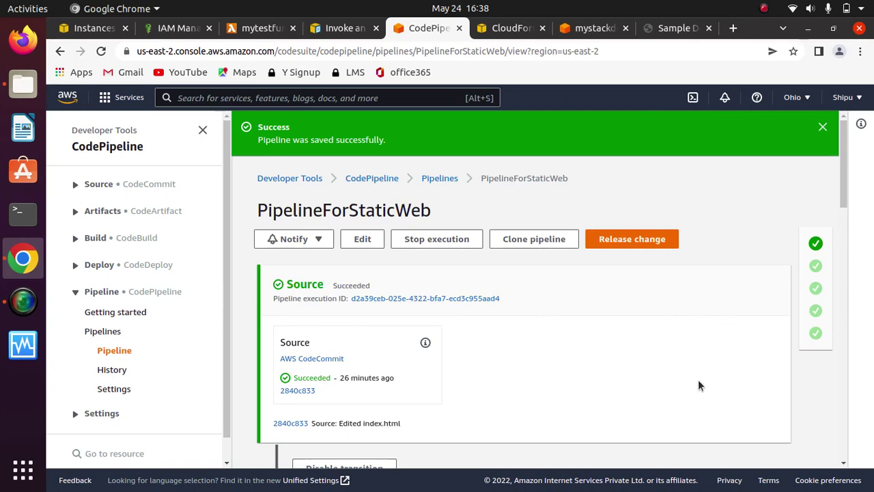
Release the most recent change through PipelineForStaticWeb and dismiss the success notifications
click(649, 241)
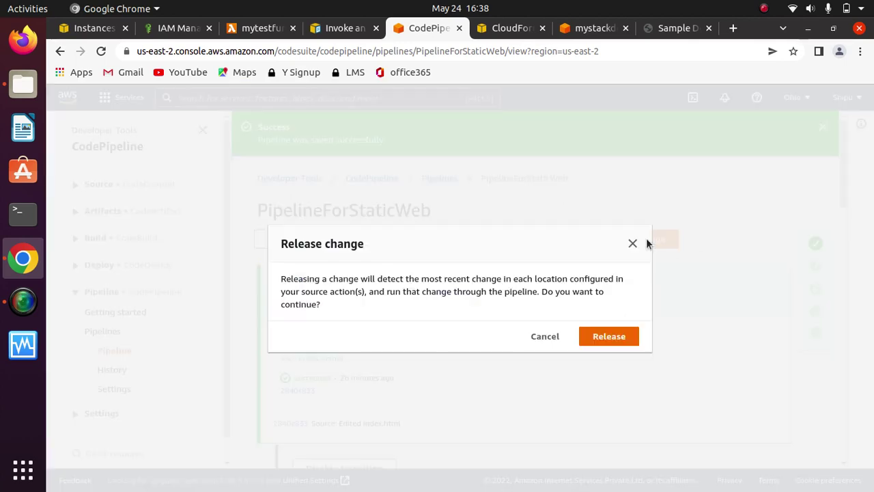
click(607, 333)
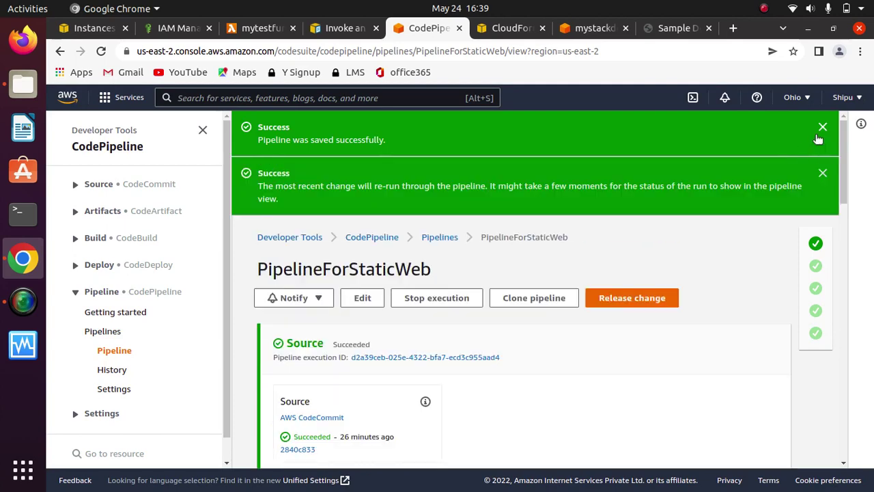
click(822, 172)
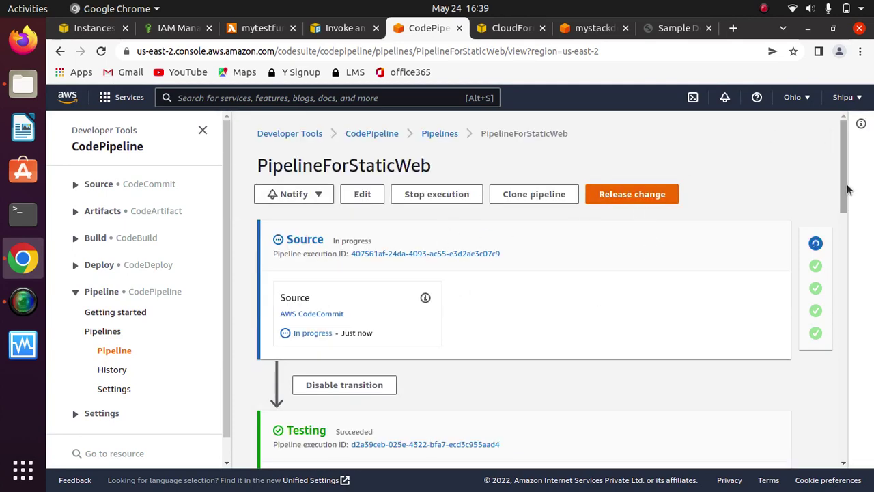
drag(844, 182, 845, 149)
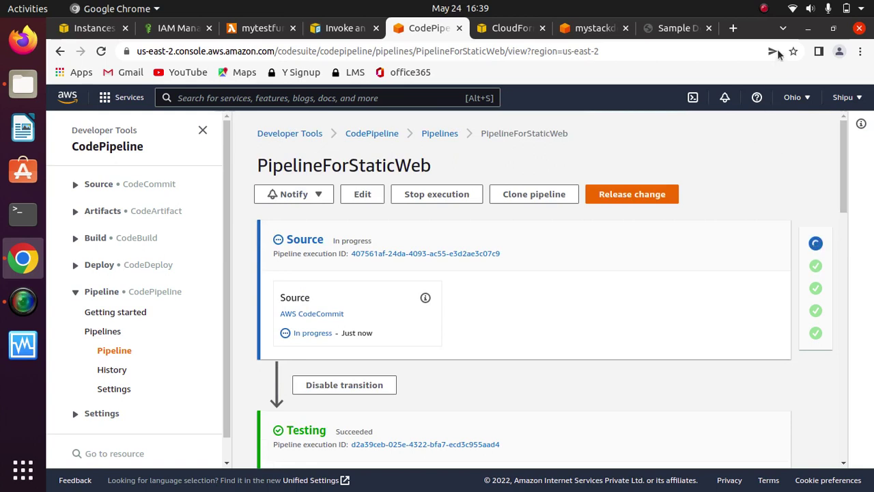
click(765, 9)
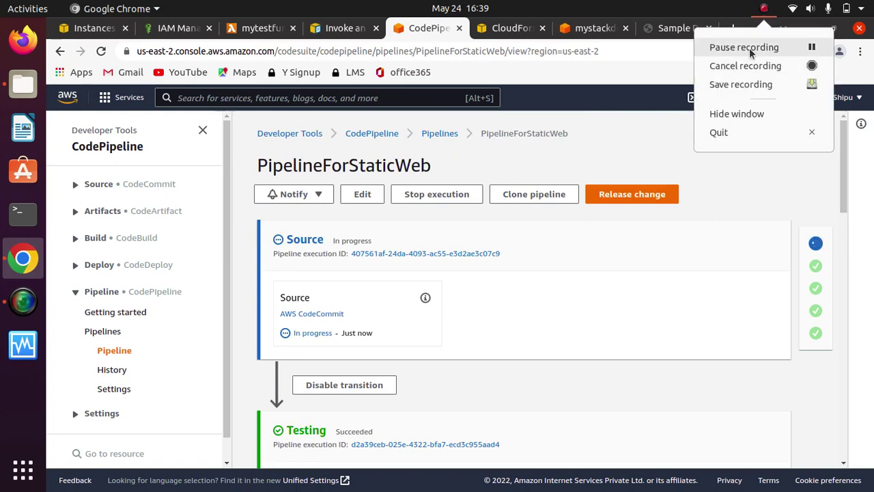
click(749, 48)
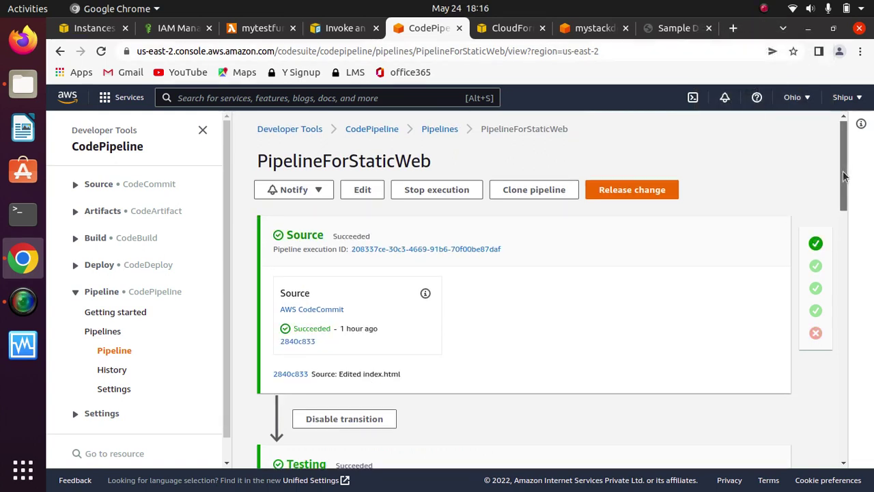
Check the status of each action in the pipeline's Prod stage
drag(844, 170, 841, 447)
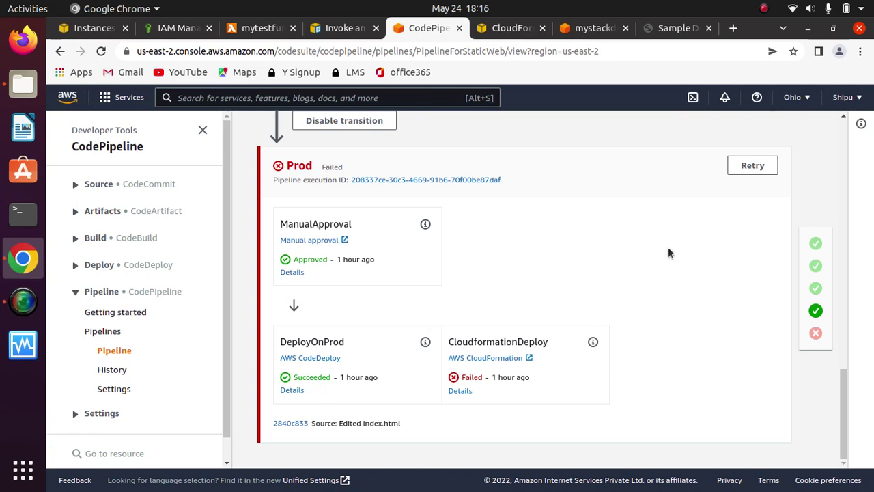
drag(844, 416, 850, 437)
Review the mystackdemo stack's events in CloudFormation and the S3 bucket belonging to that stack
click(512, 28)
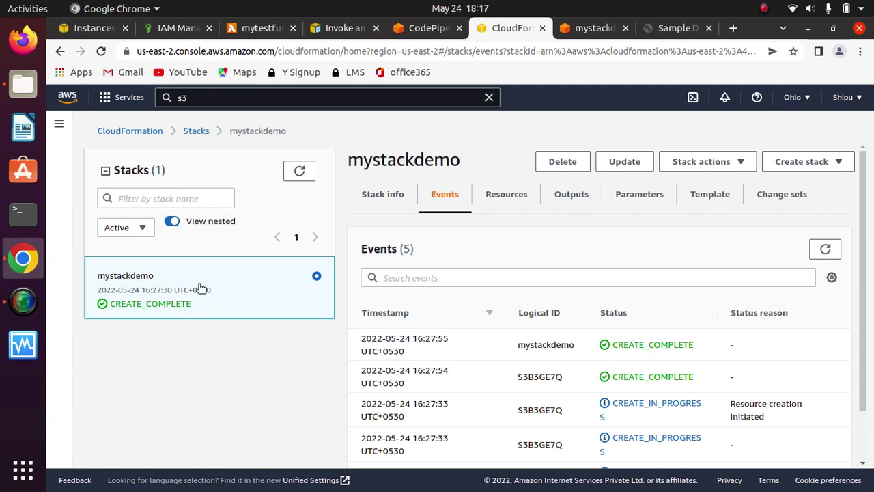
click(594, 31)
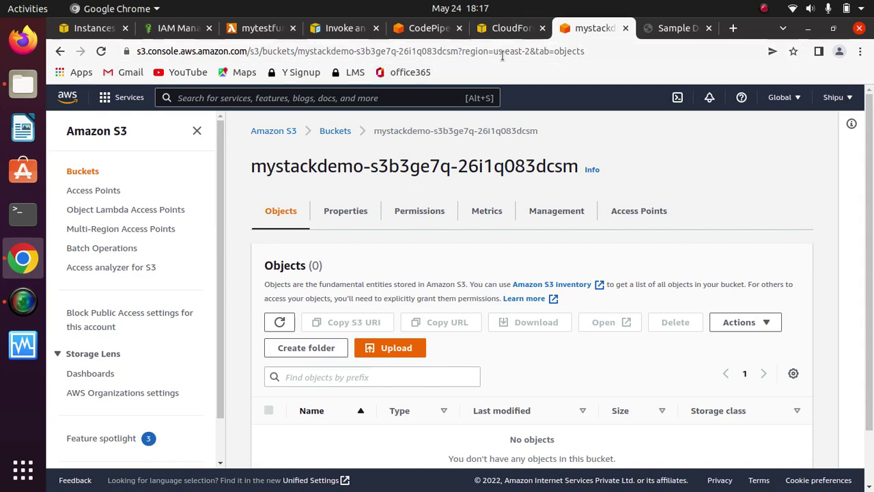
click(512, 31)
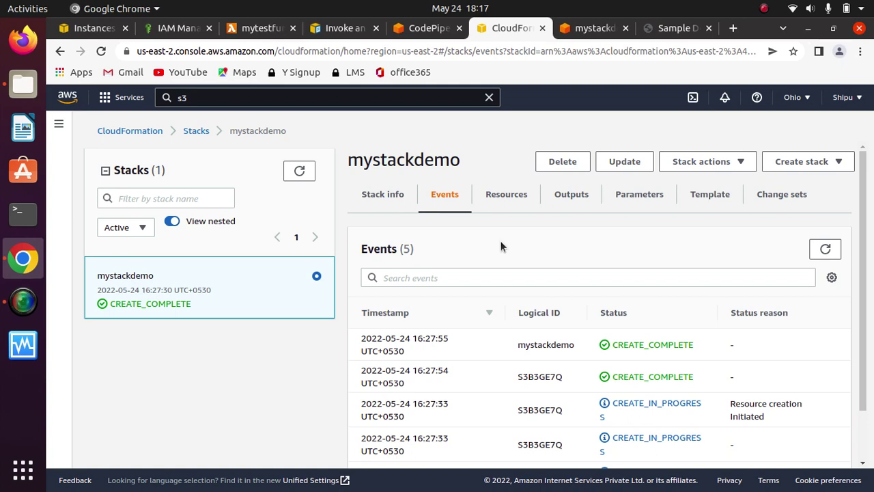
click(589, 30)
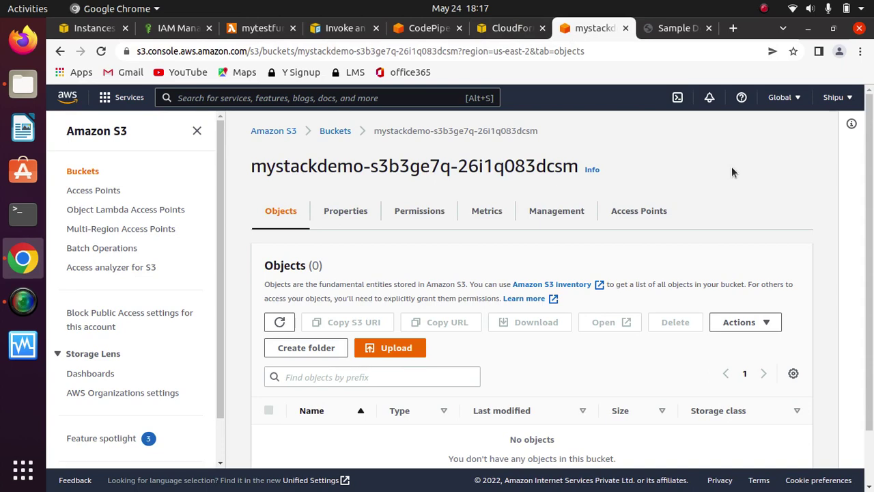
Search the AWS services for codestar and open CodeStar in a new browser tab
click(339, 97)
text(aws)
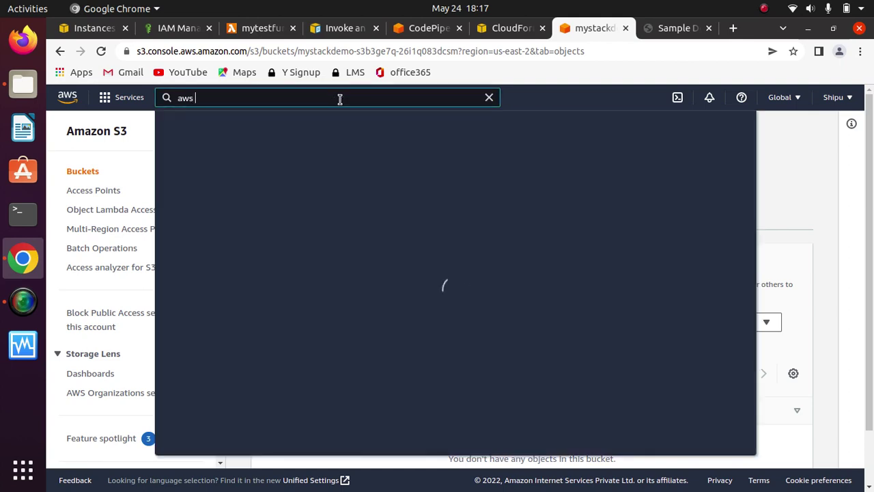
key(BackSpace)
key(BackSpace)
key(BackSpace)
key(BackSpace)
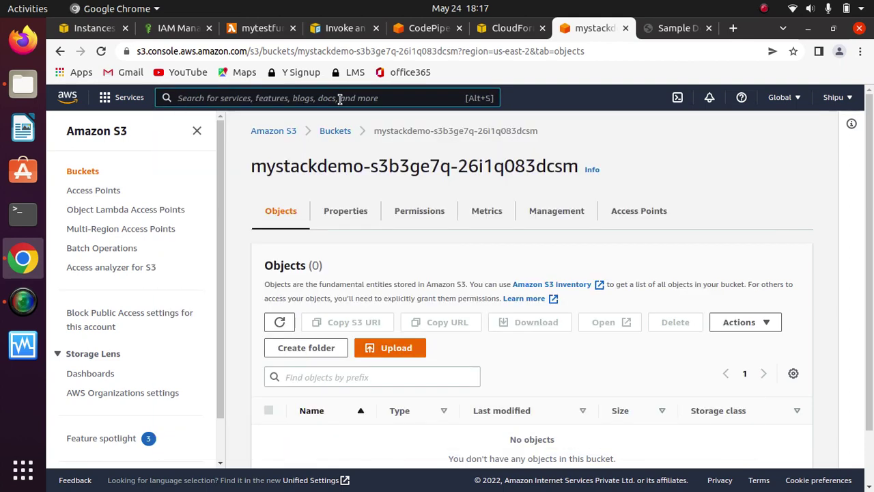
text(codestart)
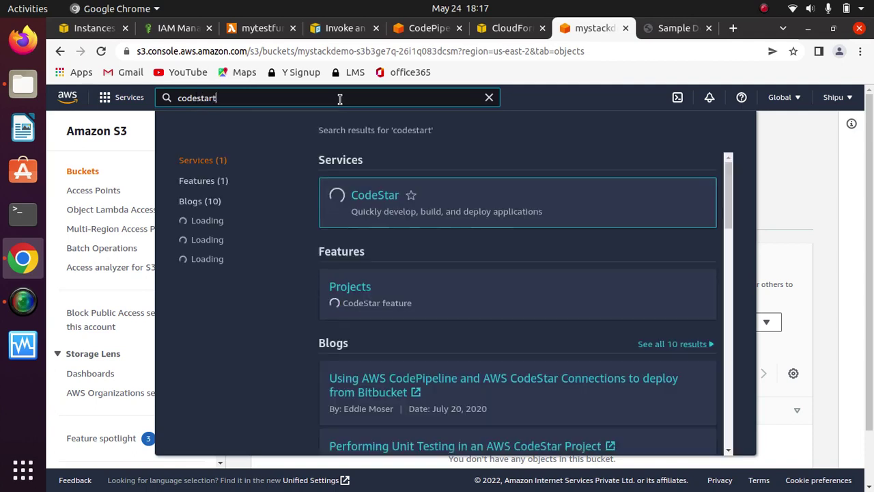
key(BackSpace)
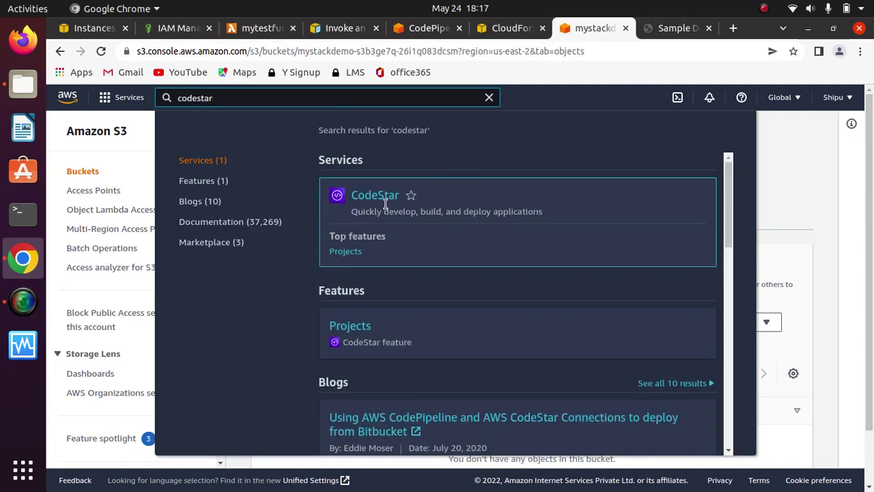
right_click(378, 196)
click(424, 205)
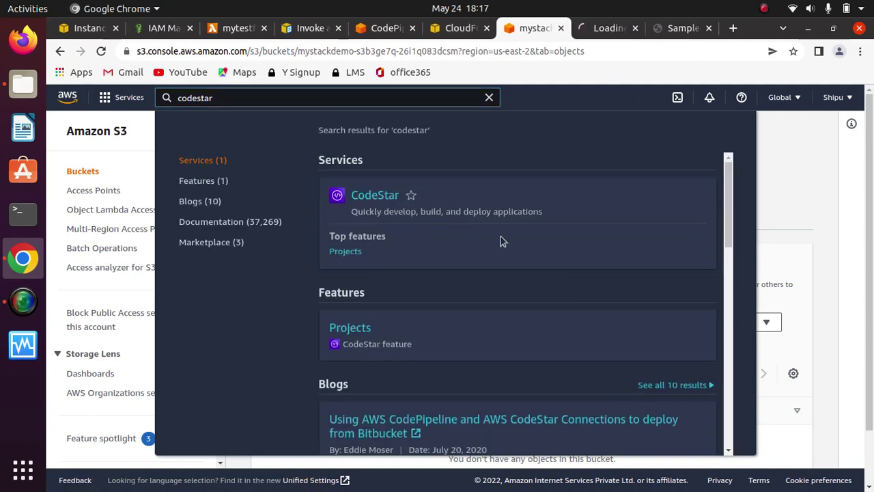
click(598, 28)
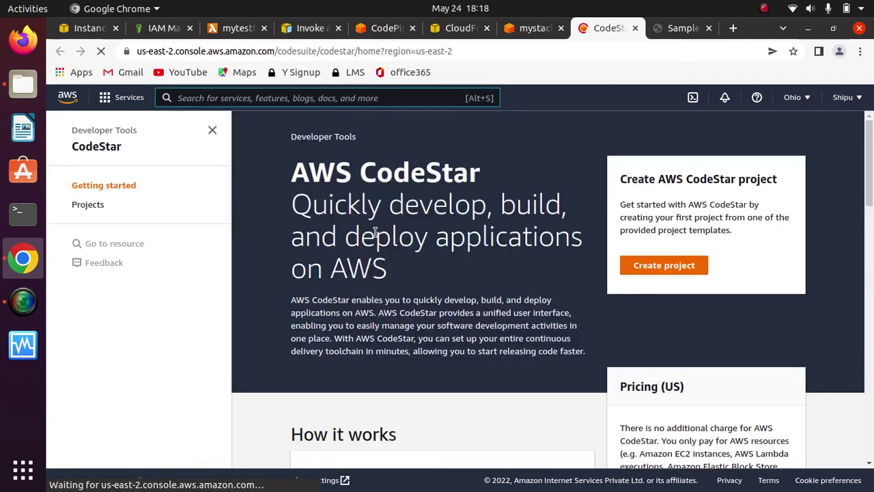
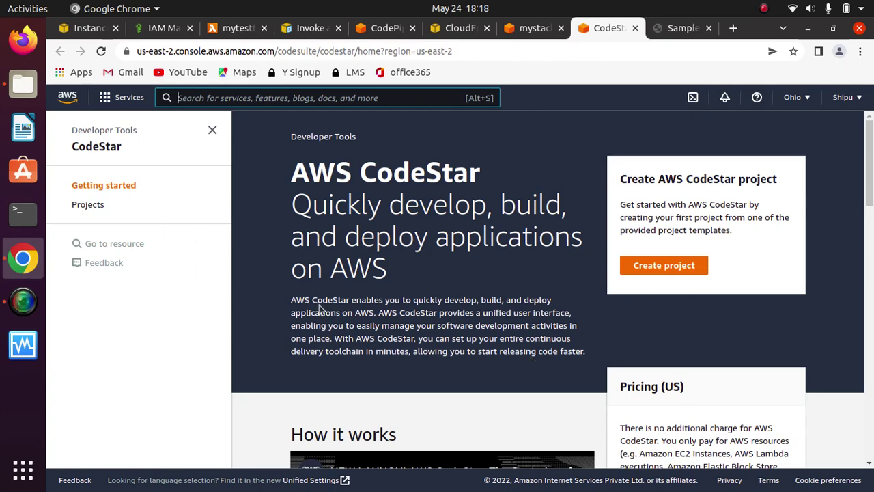
Read the AWS CodeStar introduction sentence by sentence and look over the benefits and resources on its landing page
drag(291, 297, 591, 353)
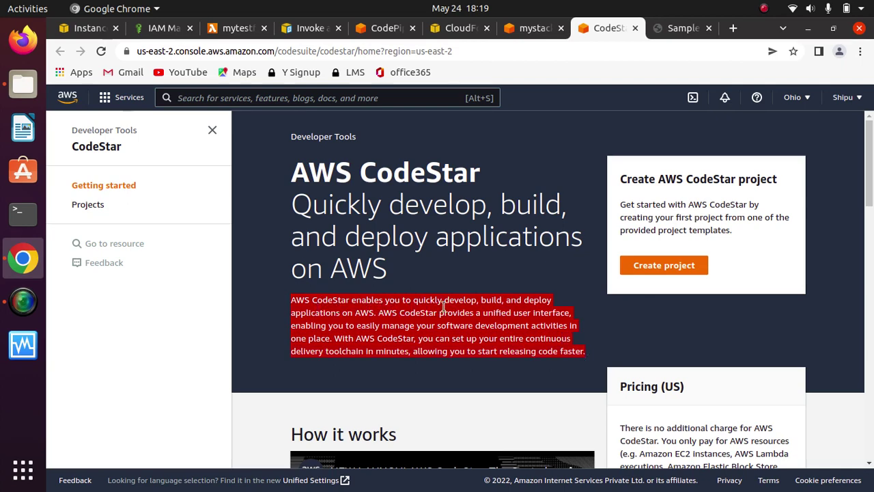
click(421, 301)
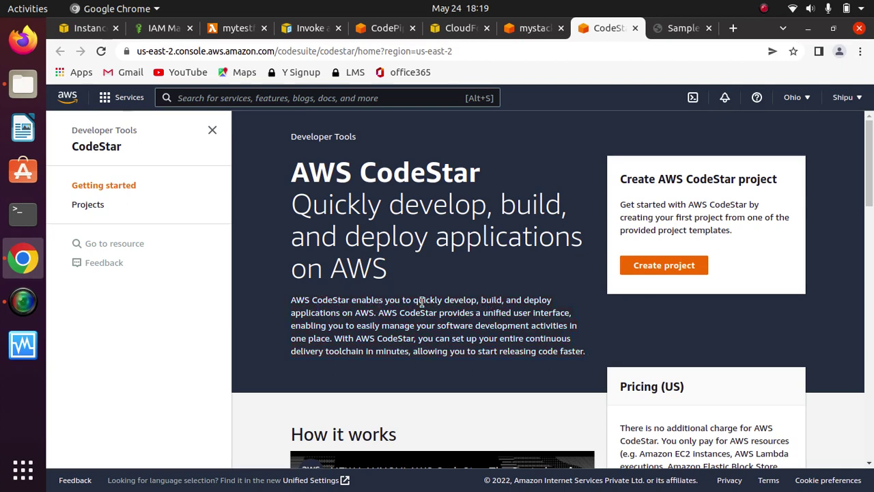
drag(415, 302, 374, 312)
double_click(415, 306)
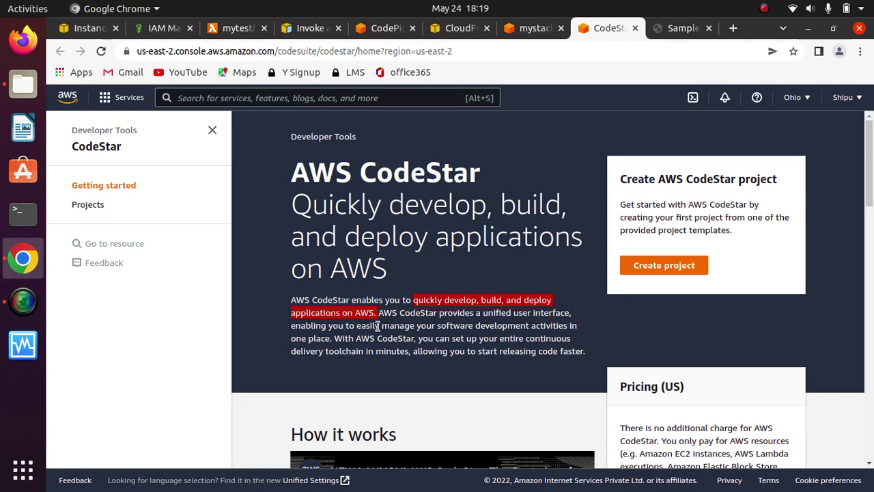
drag(379, 312, 333, 339)
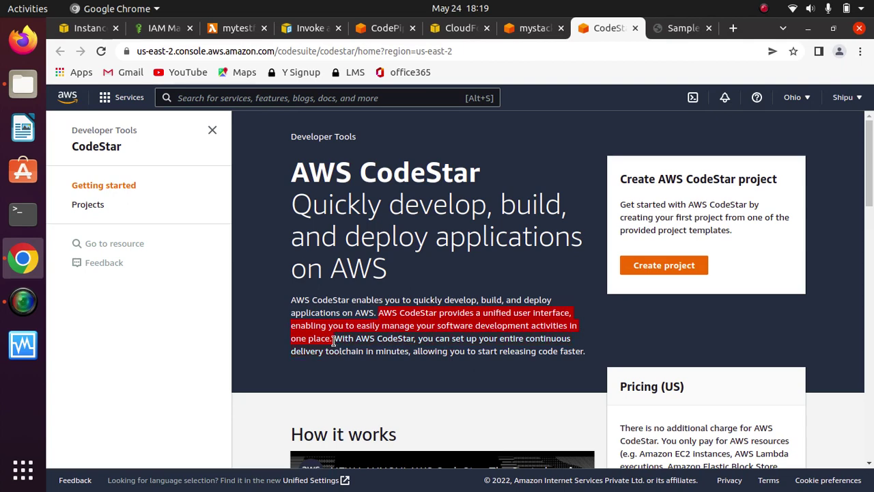
click(401, 336)
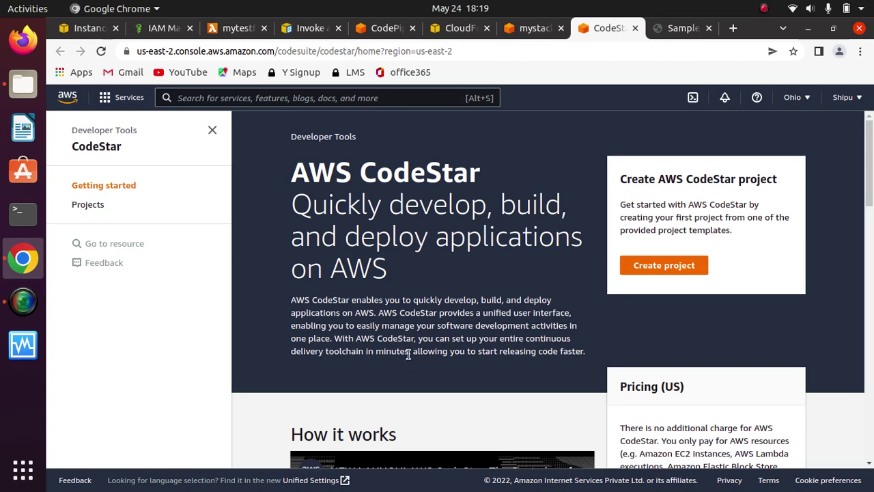
drag(409, 350, 334, 338)
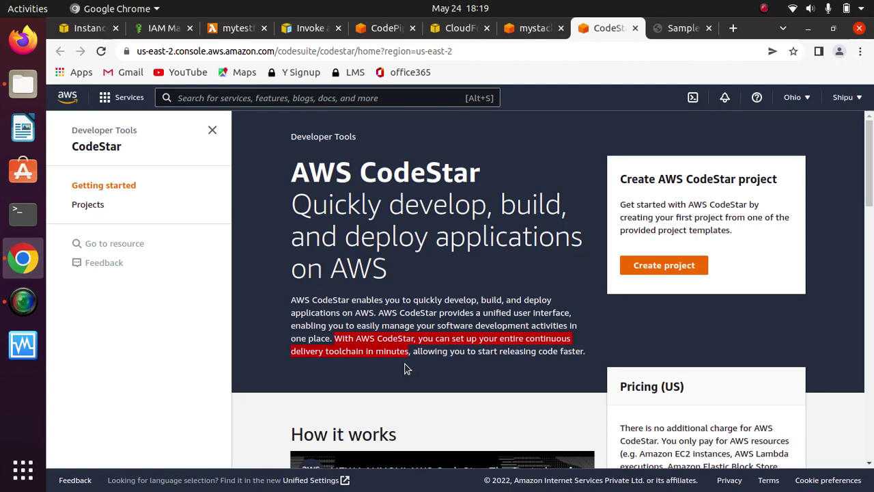
click(458, 362)
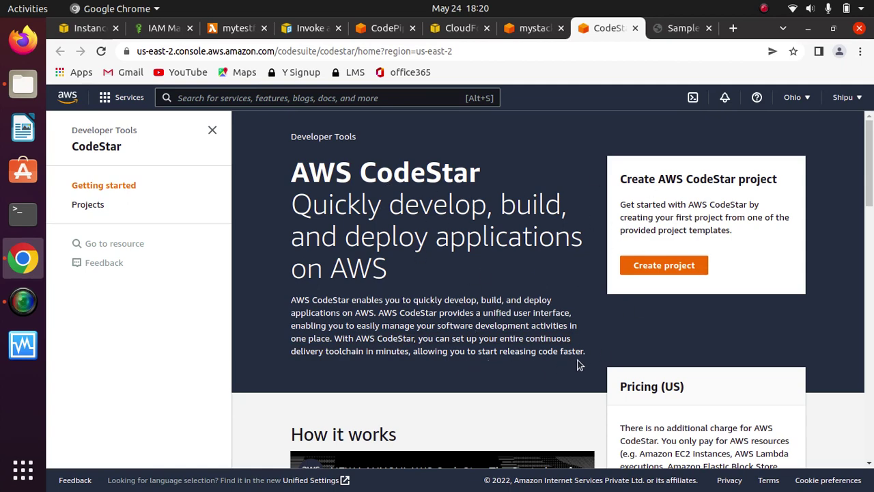
drag(413, 351, 581, 352)
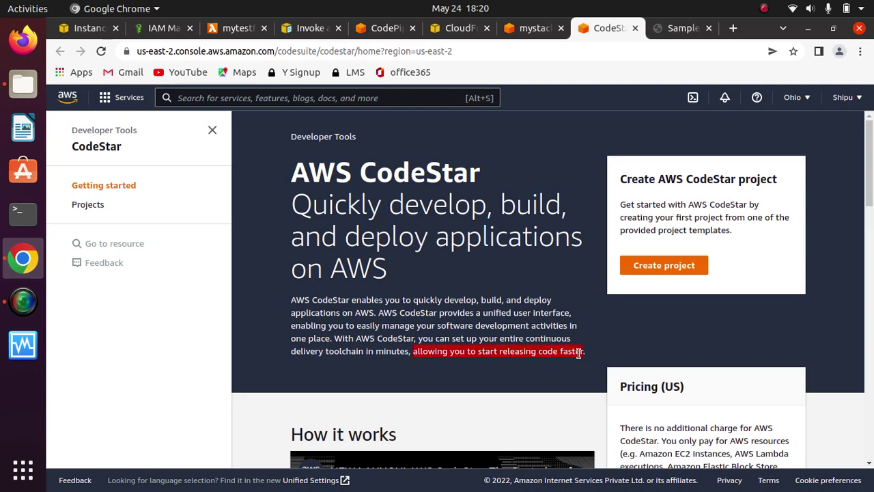
click(641, 347)
scroll(870, 186, down, 5)
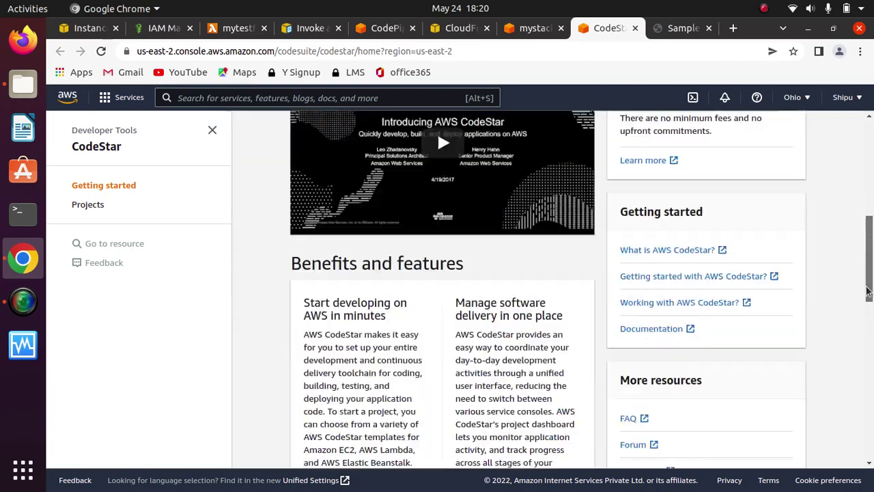
scroll(870, 186, up, 5)
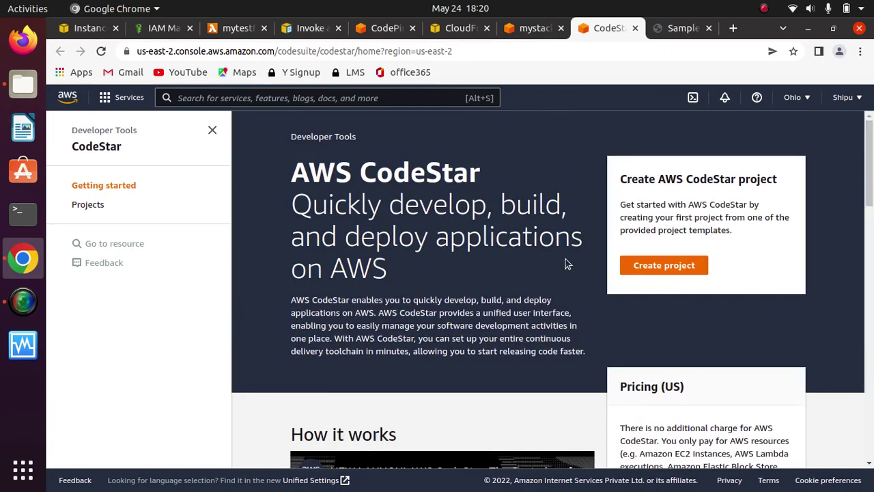
Start creating a CodeStar project and filter the project templates by the AWS EC2 service
click(675, 269)
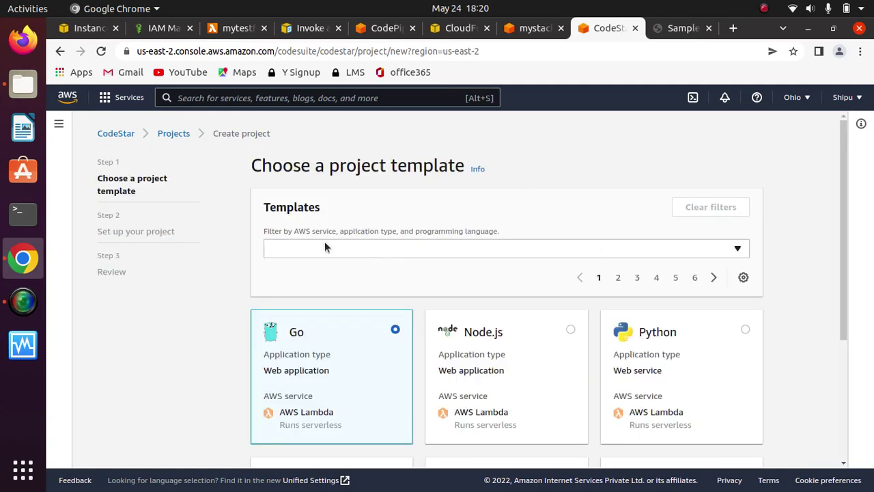
click(639, 249)
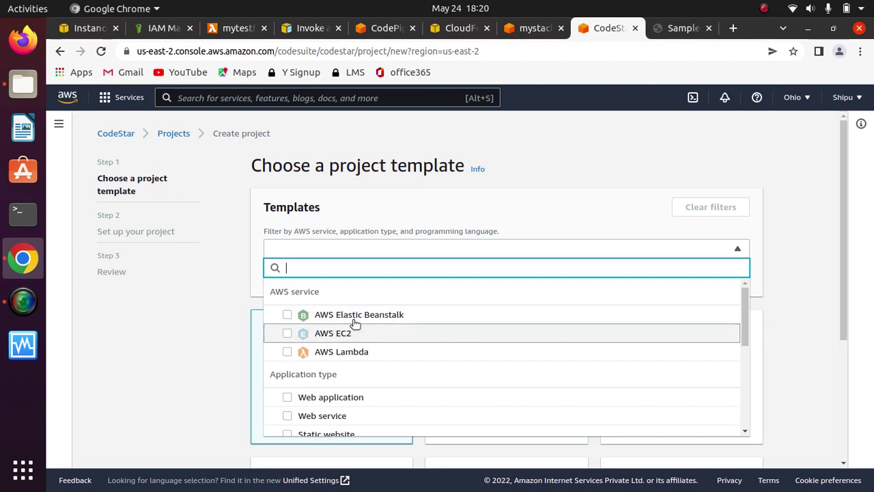
drag(746, 316, 754, 286)
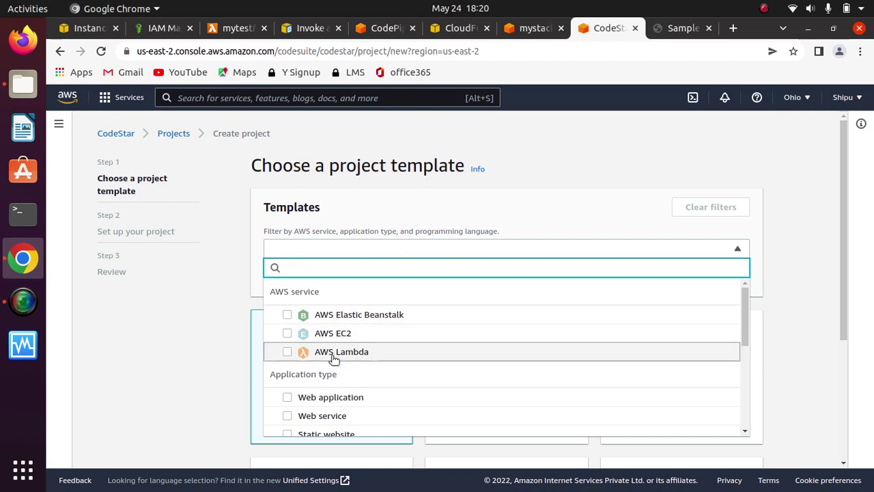
click(286, 333)
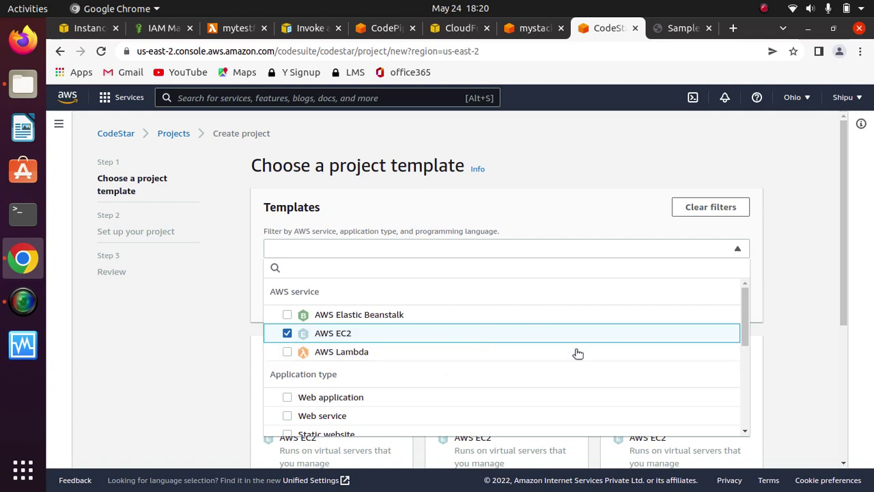
Narrow the project templates further to the Web application type and the Python programming language
click(745, 433)
scroll(745, 433, down, 2)
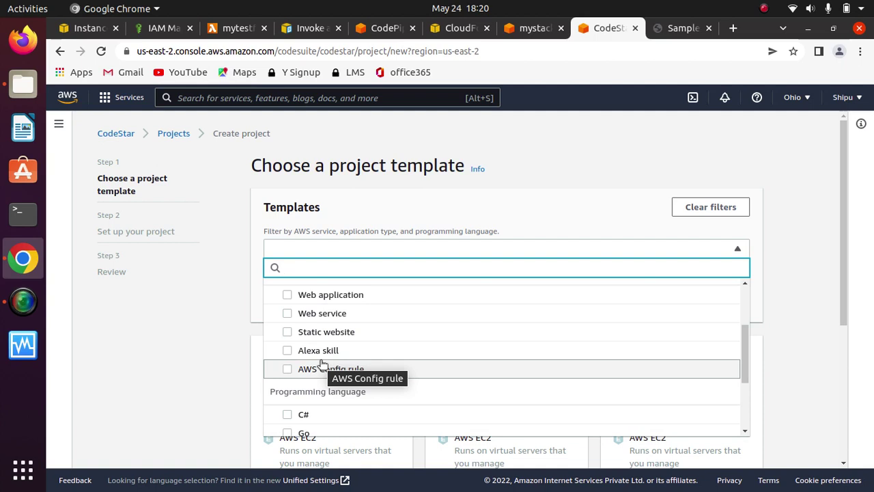
click(288, 294)
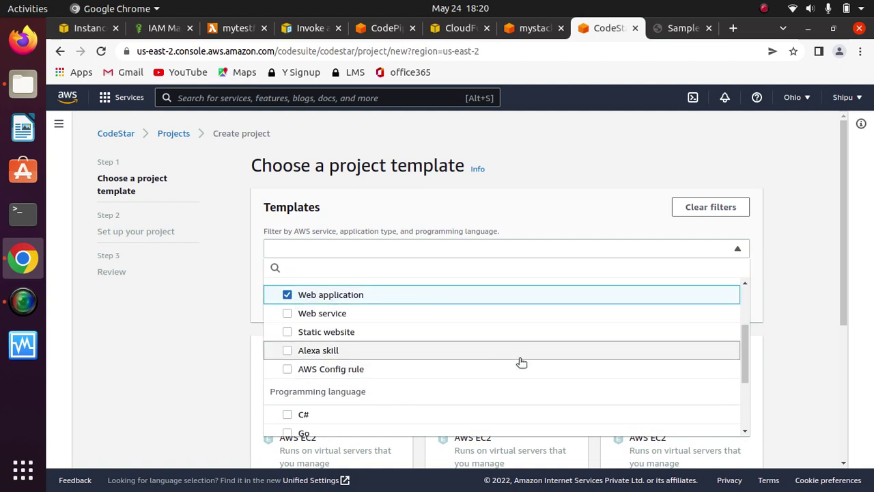
click(745, 431)
click(745, 431)
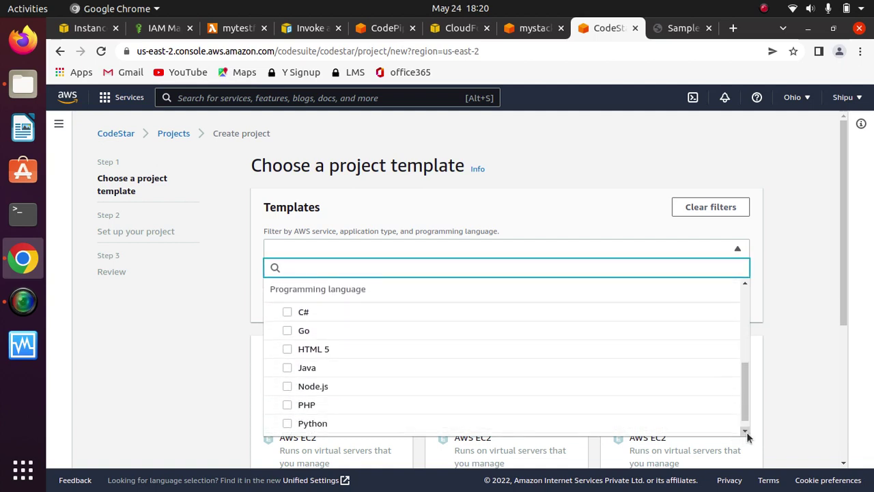
click(746, 431)
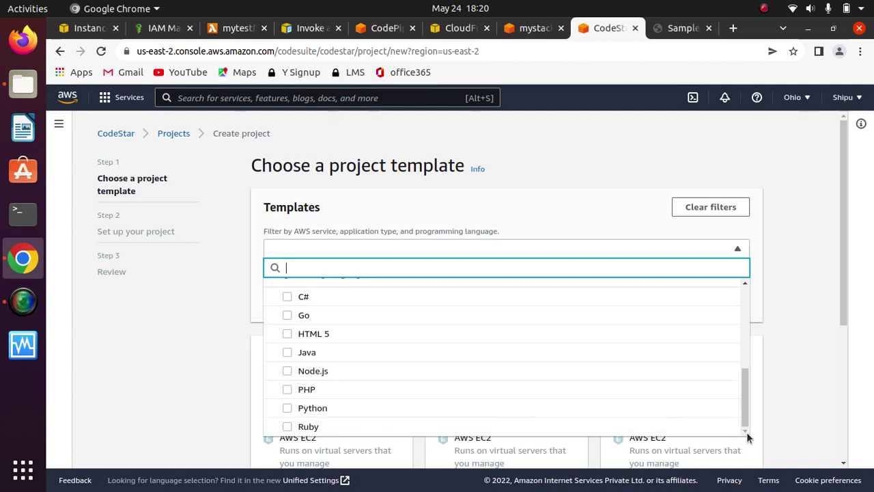
click(745, 284)
click(745, 283)
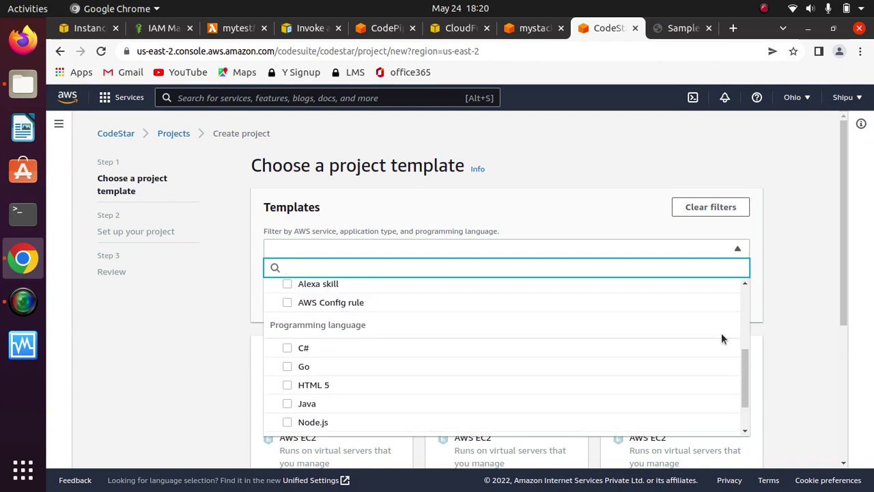
click(747, 412)
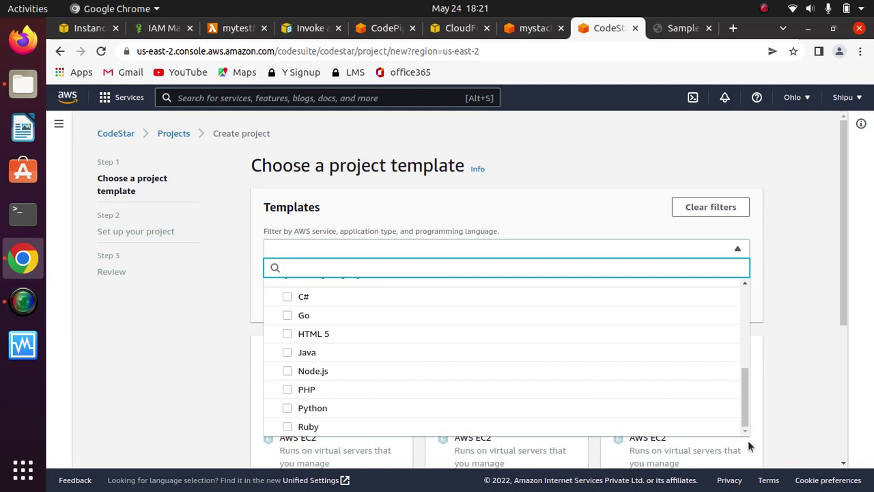
click(287, 407)
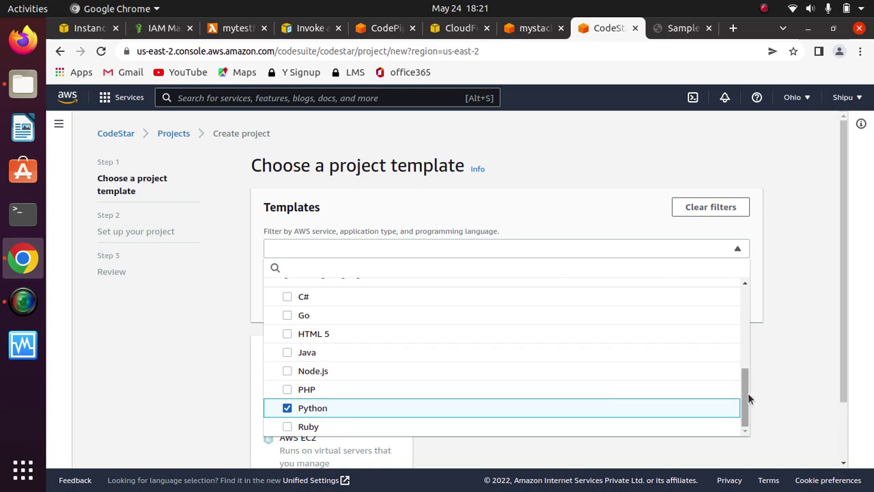
drag(745, 404, 741, 302)
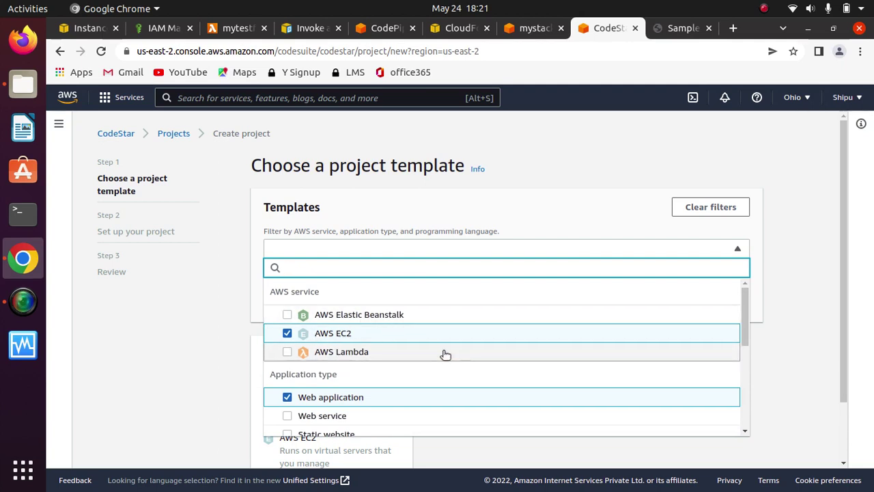
click(798, 368)
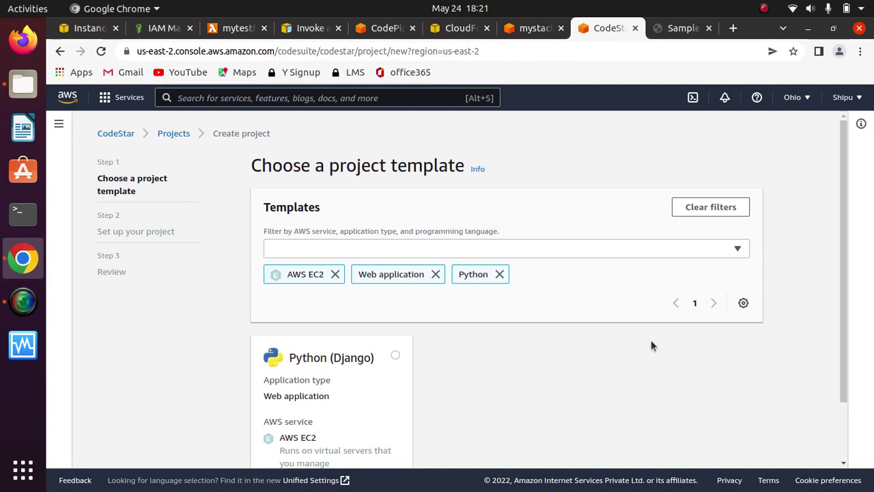
Choose the Python (Django) web application template and continue to the project setup
drag(846, 305, 837, 370)
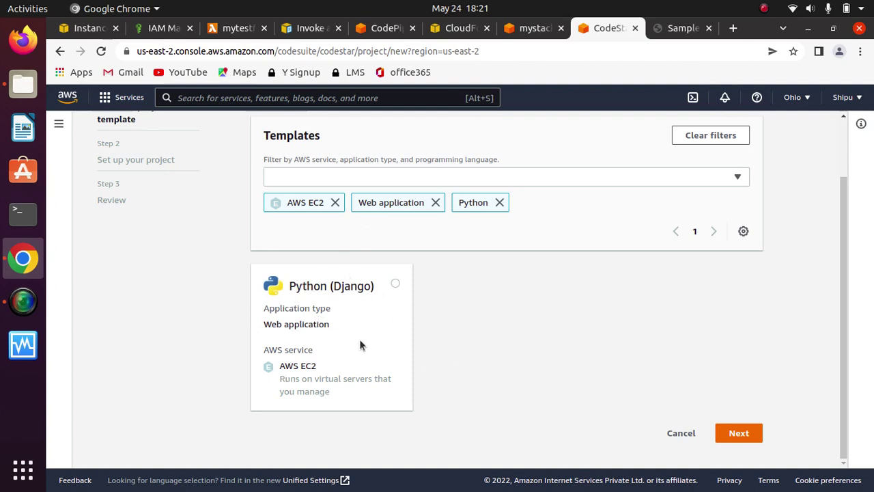
click(394, 284)
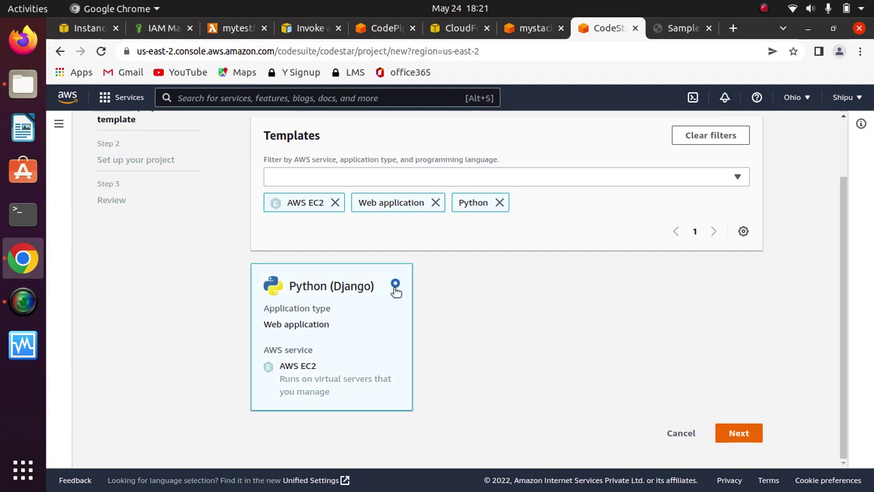
click(738, 433)
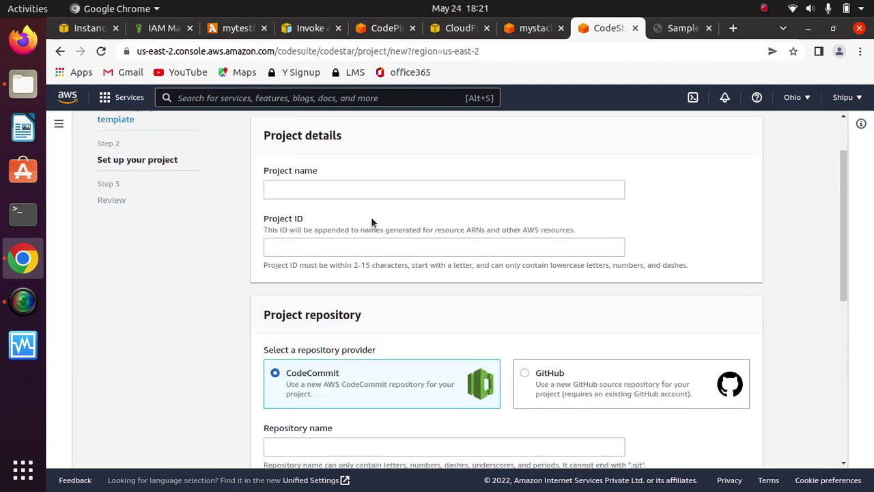
Name the project pythonapp and check its CodeCommit repository provider and repository name
click(340, 192)
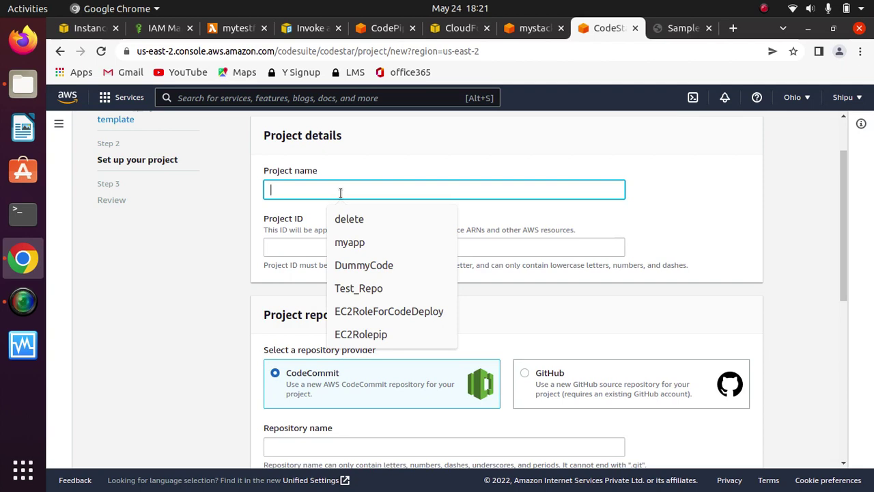
text(pytho)
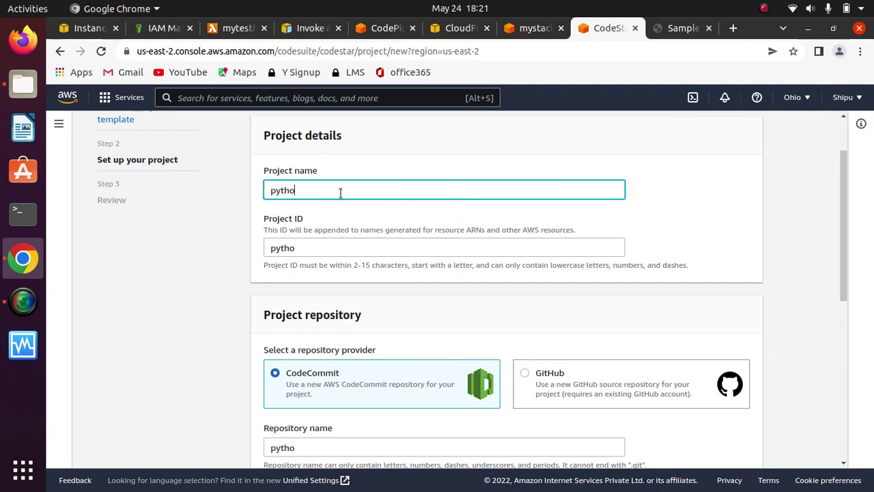
text(napp)
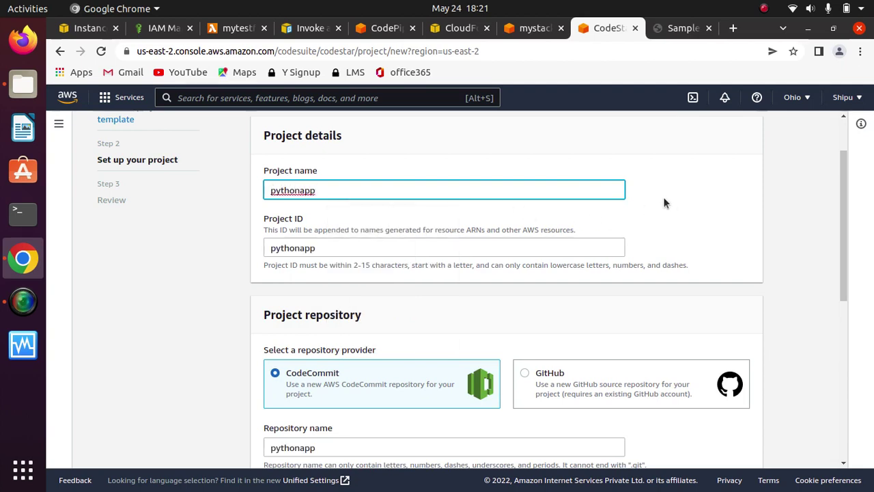
click(671, 198)
scroll(672, 198, down, 1)
scroll(671, 198, down, 5)
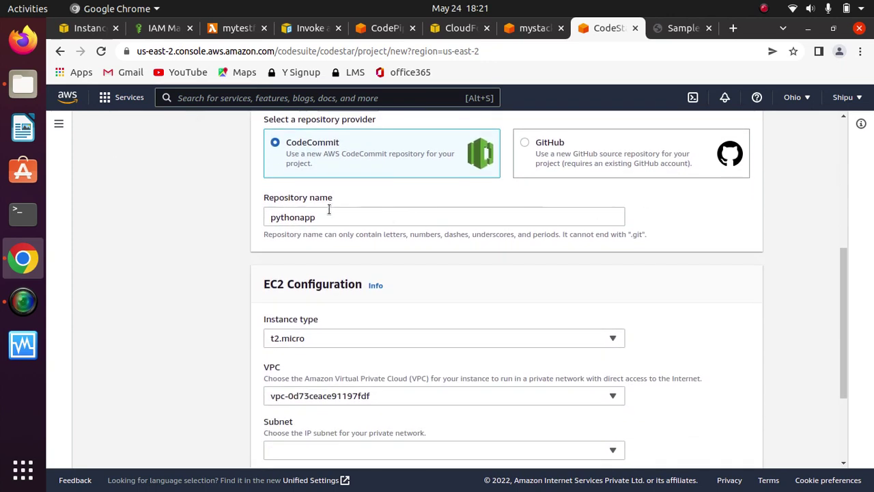
drag(340, 198, 260, 195)
drag(328, 218, 267, 219)
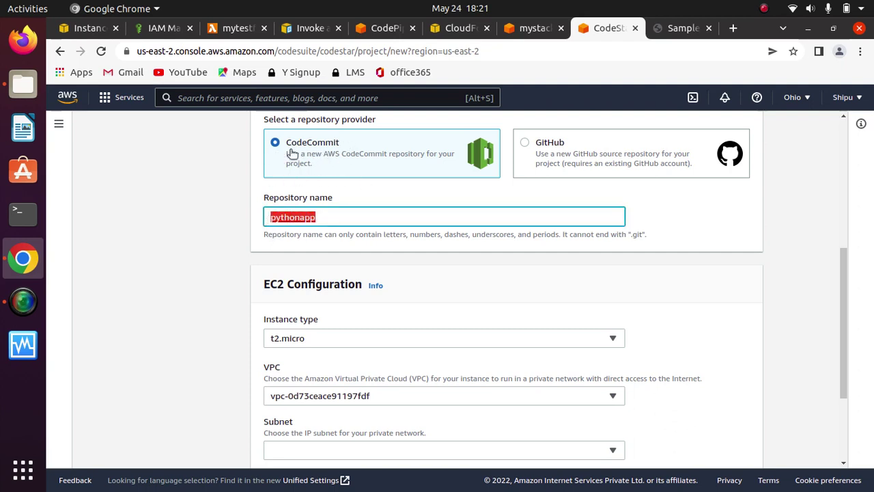
click(669, 224)
Choose subnet-04f2538b2df00f6a5 in us-east-2a for the EC2 configuration and keep dockerimage as the key pair
scroll(670, 227, down, 4)
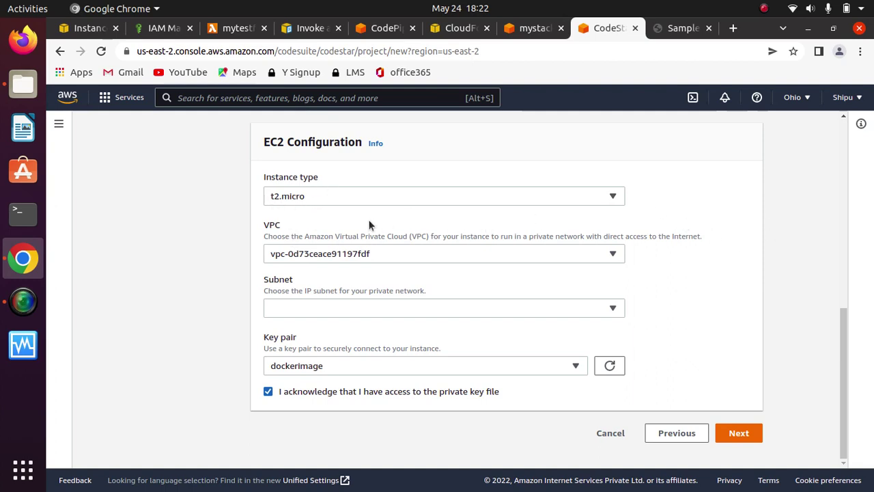
click(607, 307)
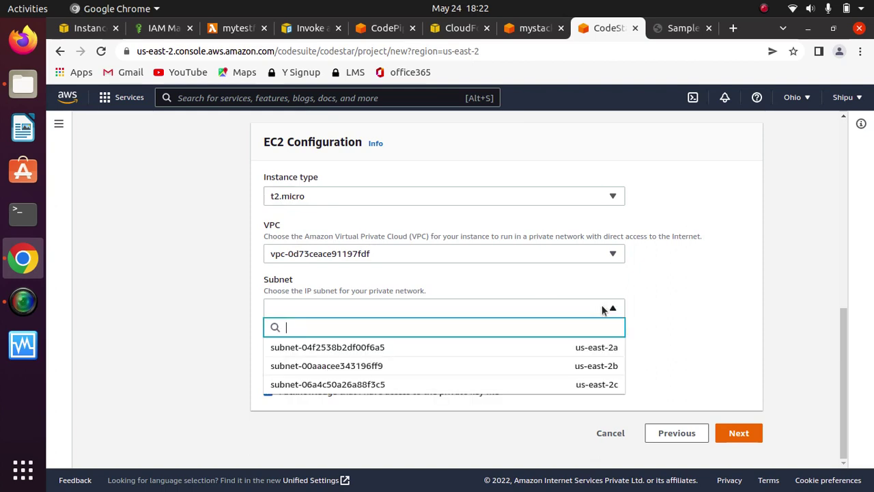
click(361, 346)
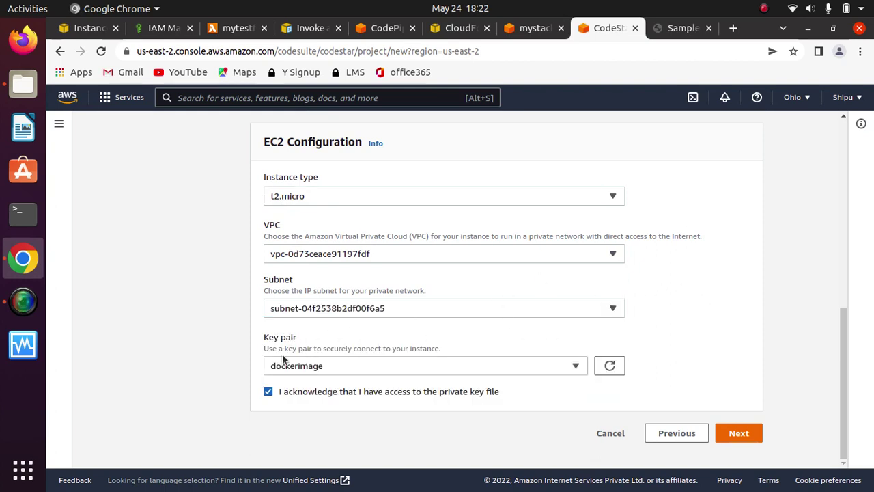
click(577, 367)
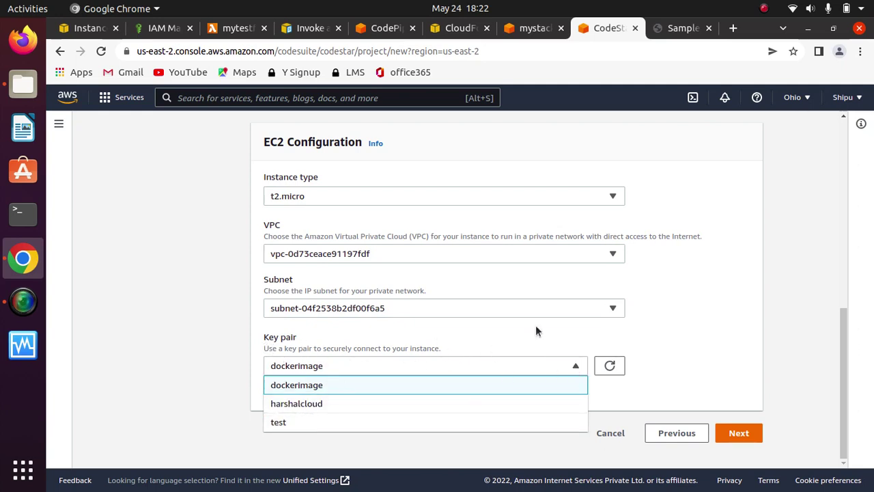
click(689, 341)
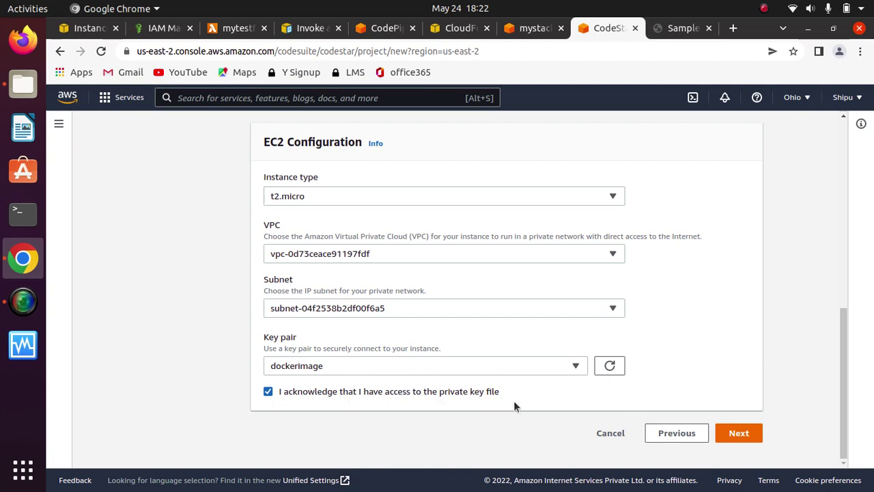
Proceed to the review of the project settings and create the pythonapp project
click(751, 430)
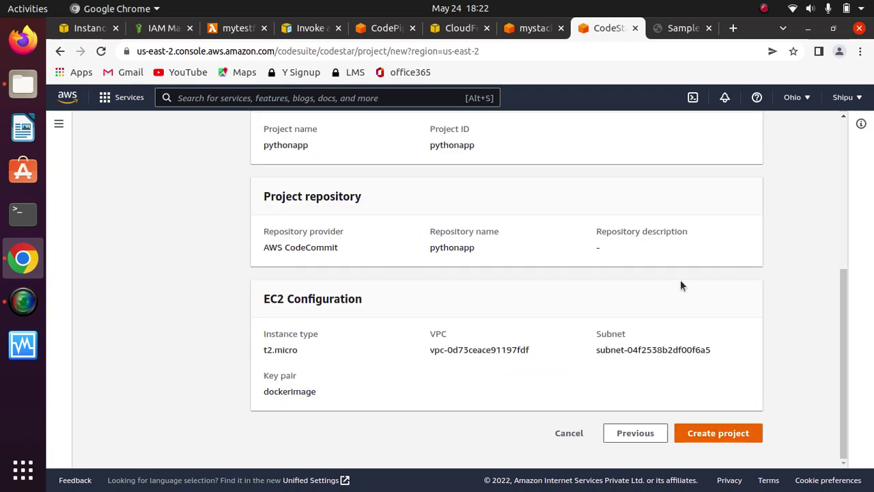
drag(844, 376, 833, 441)
click(727, 437)
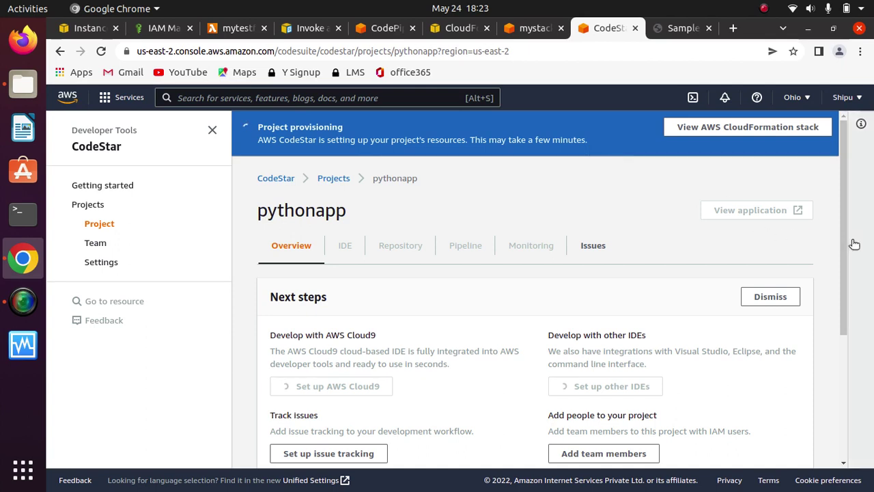
Look over the pythonapp project overview, expanding Project activity and examining the project resources
drag(847, 240, 835, 380)
click(274, 303)
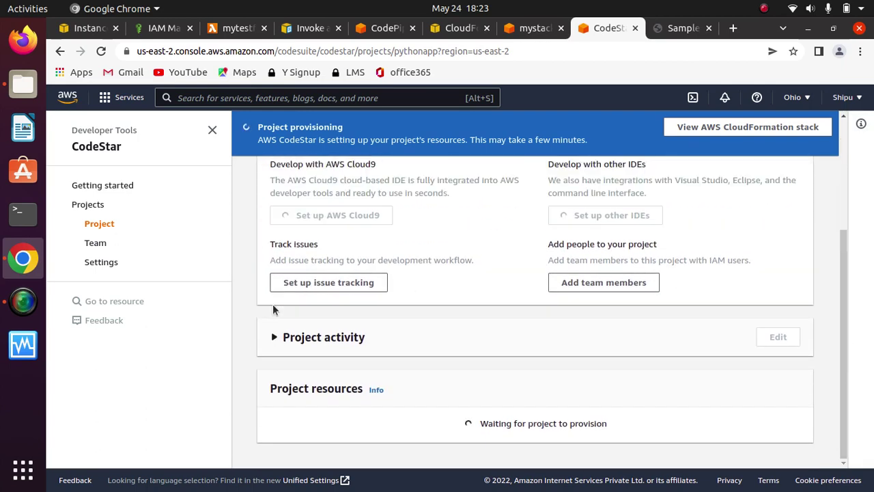
click(266, 335)
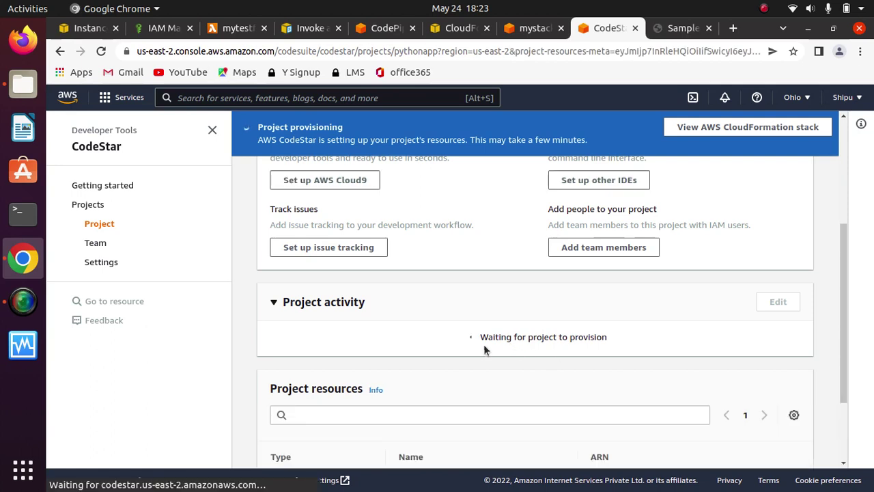
drag(844, 315, 842, 408)
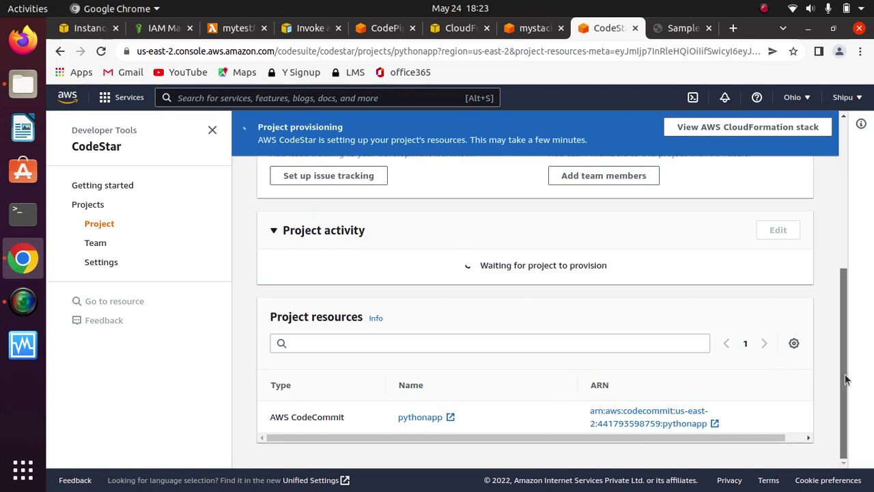
drag(845, 380, 831, 214)
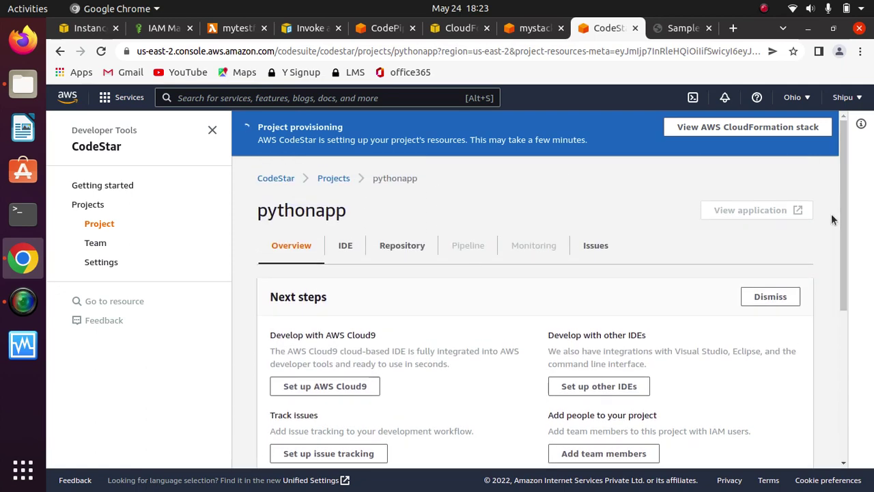
View the project's IDE page and expand Access your project code to examine the browser and local tools
click(346, 249)
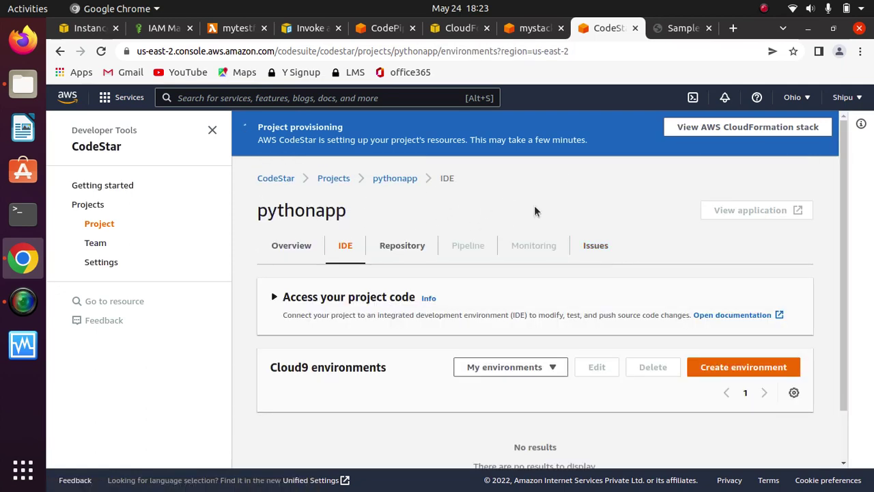
click(275, 298)
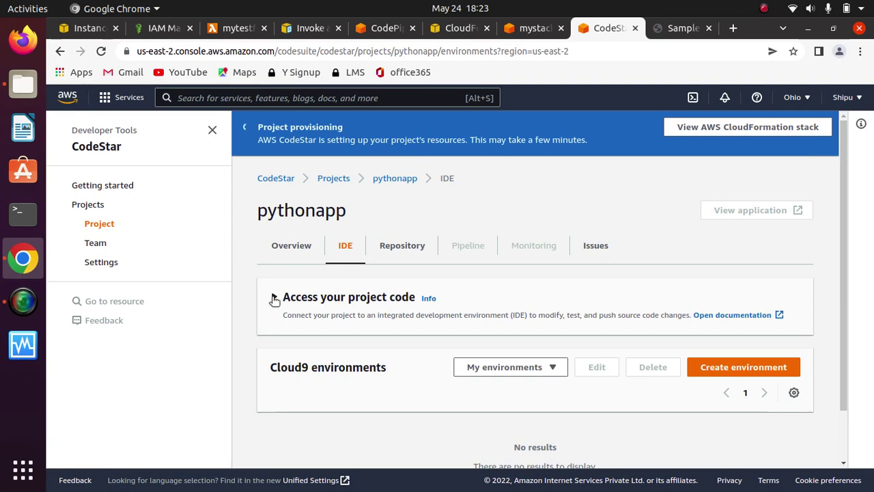
drag(844, 245, 838, 325)
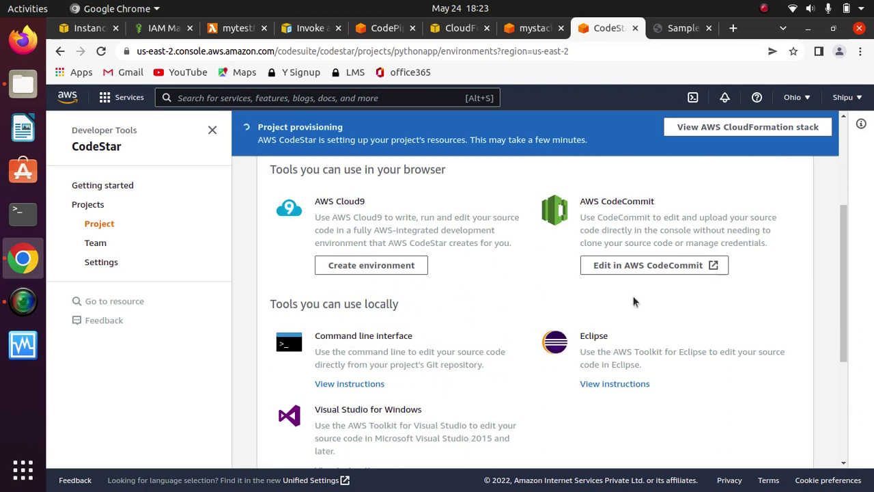
drag(847, 273, 837, 220)
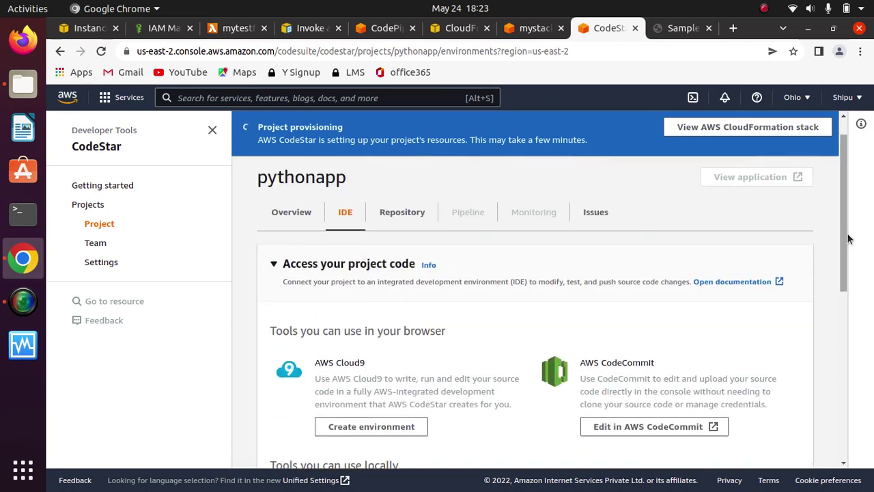
scroll(840, 280, down, 5)
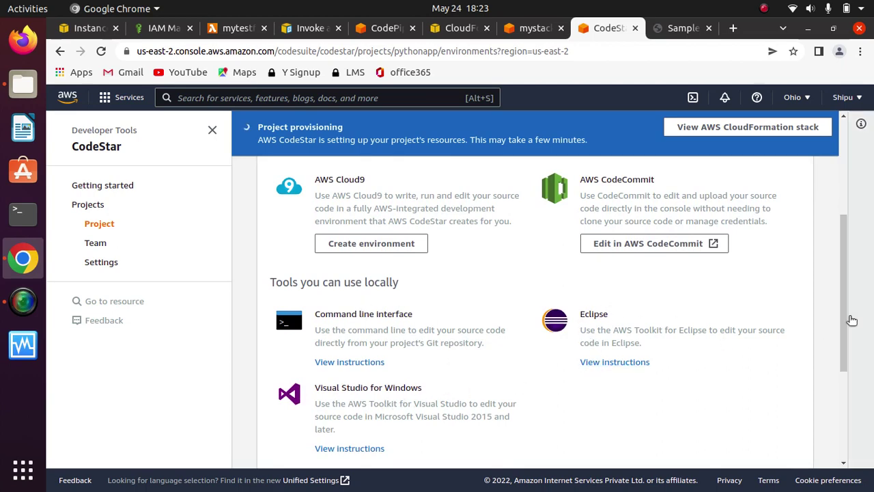
scroll(840, 369, down, 3)
scroll(829, 189, up, 10)
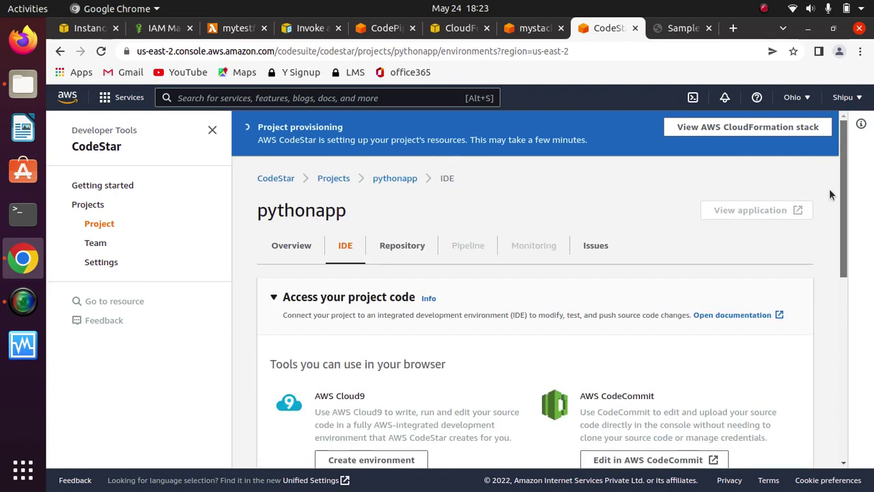
Examine the pythonapp project's repository page, covering the repository details, most recent commit and pull requests
click(402, 245)
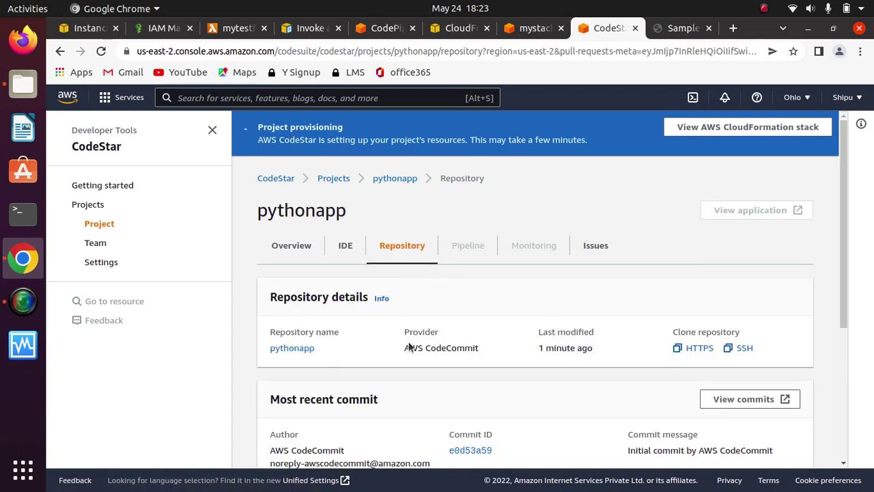
drag(336, 347, 251, 346)
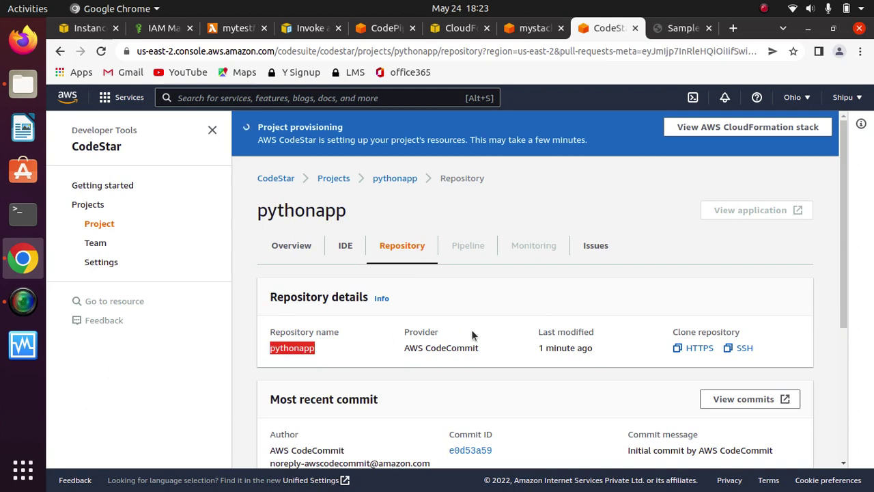
click(489, 346)
drag(489, 345, 410, 353)
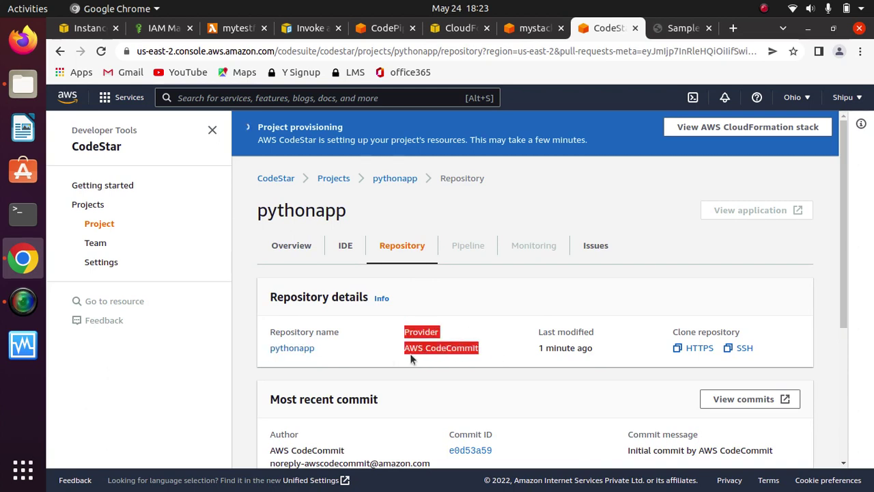
click(497, 359)
click(843, 368)
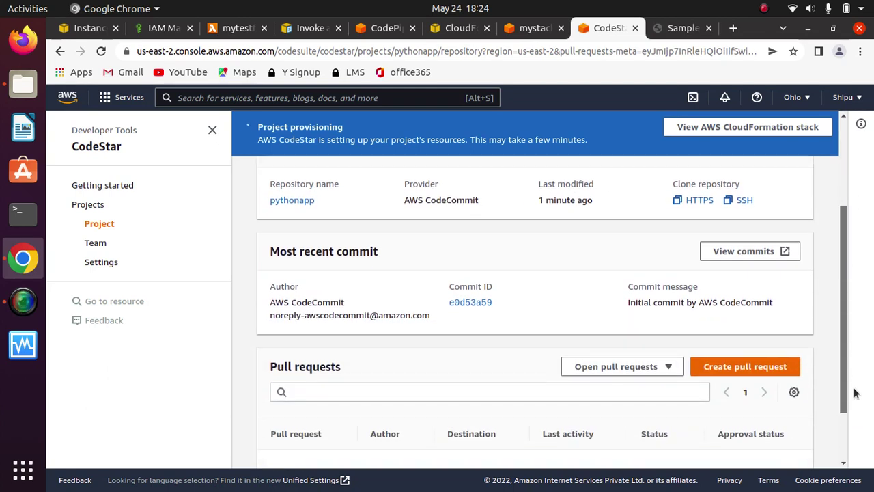
scroll(852, 413, up, 4)
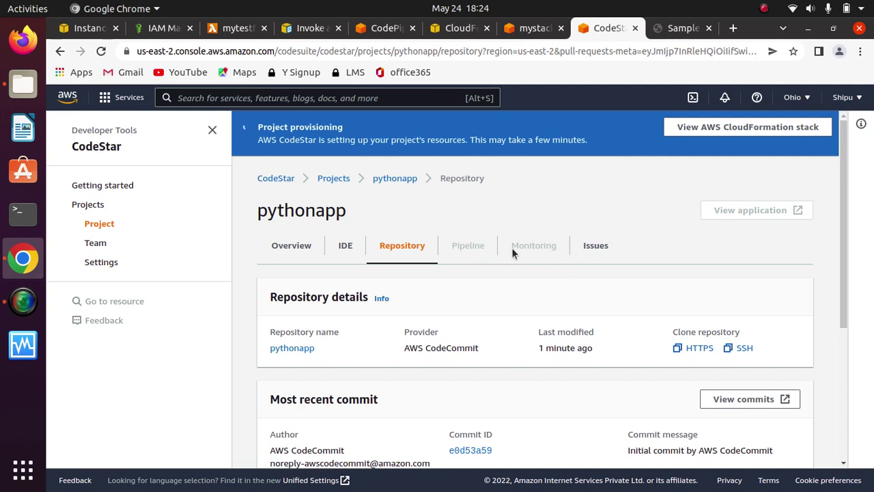
View the pythonapp project's Issues page and Team page, and return to the project overview
click(603, 249)
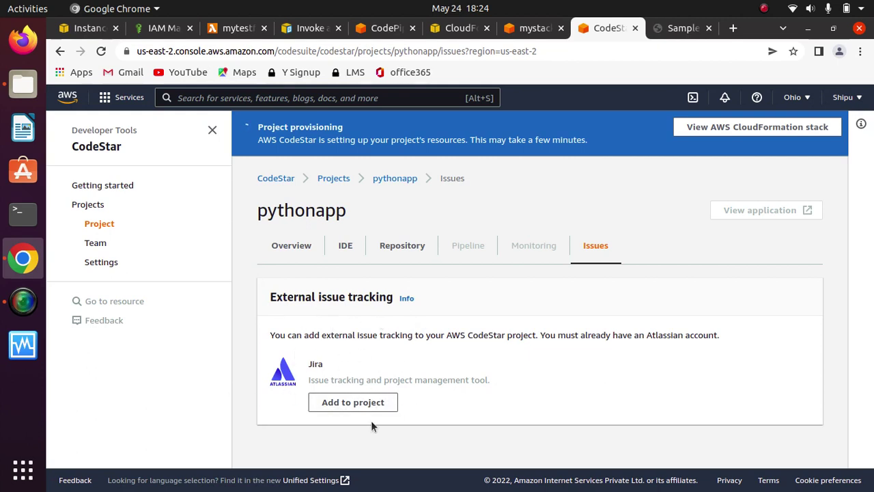
click(96, 243)
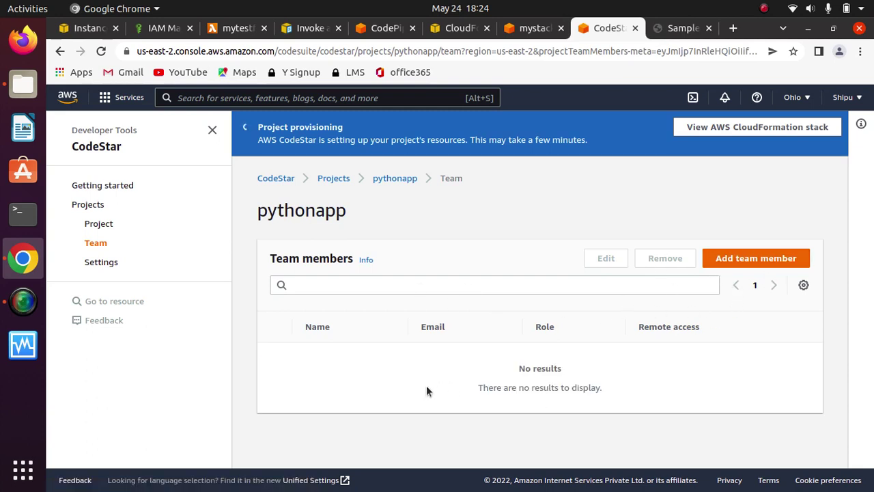
click(99, 224)
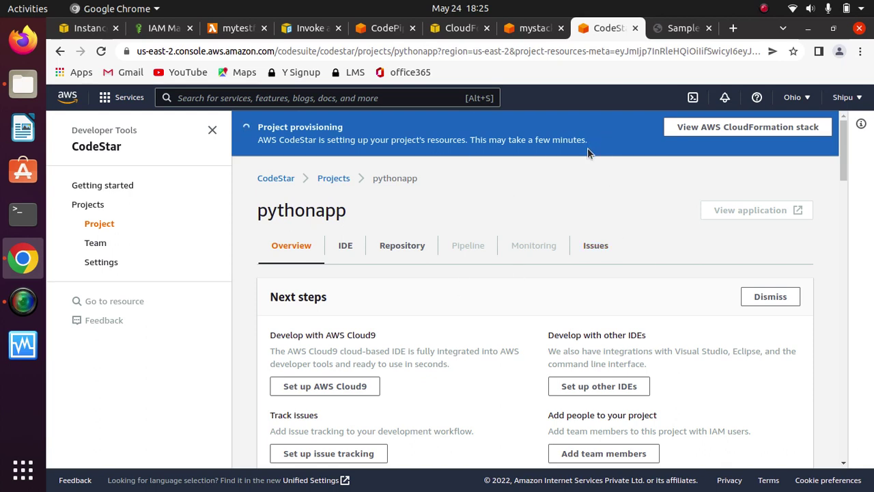
click(764, 8)
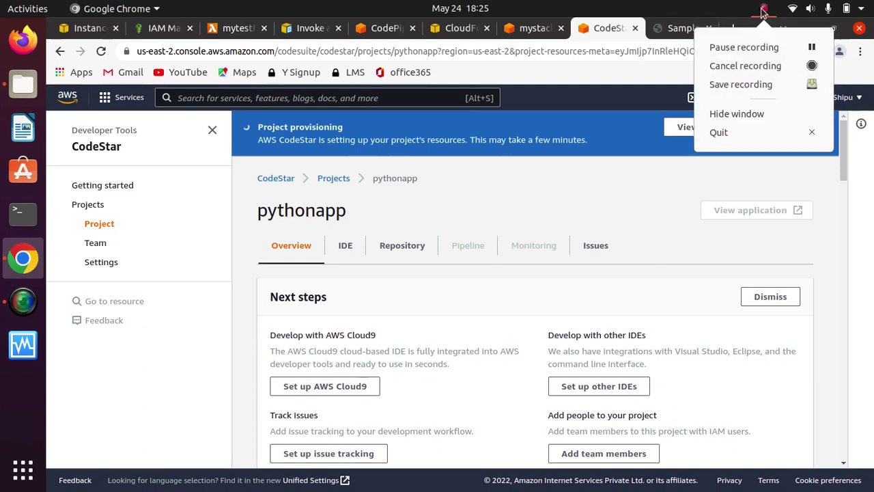
click(809, 47)
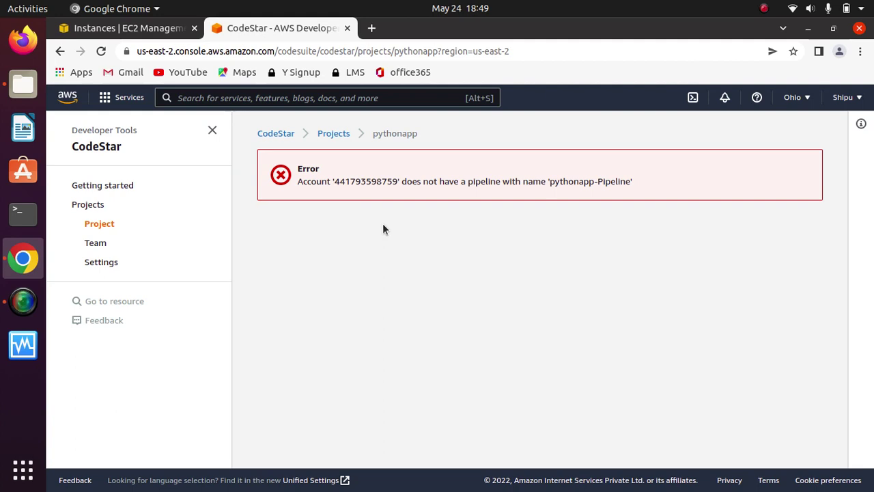
Examine the error message on the pythonapp project page
drag(645, 181, 270, 171)
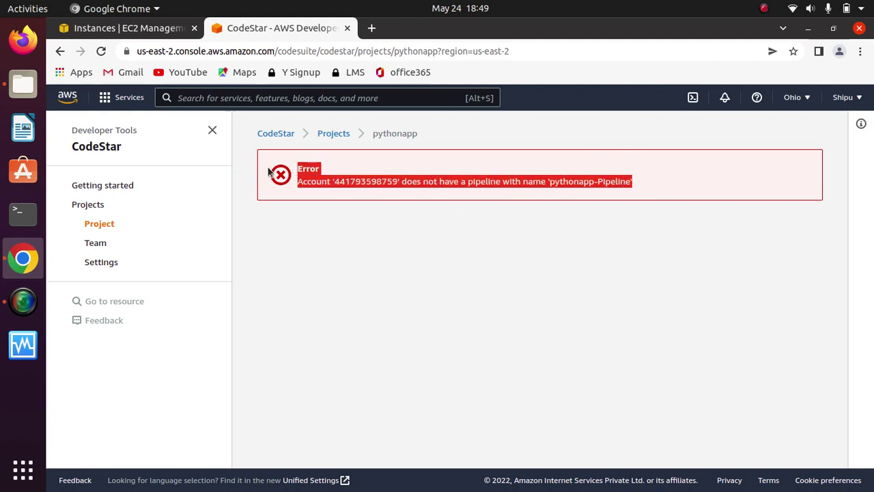
click(567, 204)
drag(661, 181, 298, 181)
Open the list of CodeStar projects and switch the AWS region to US East (N. Virginia)
click(89, 205)
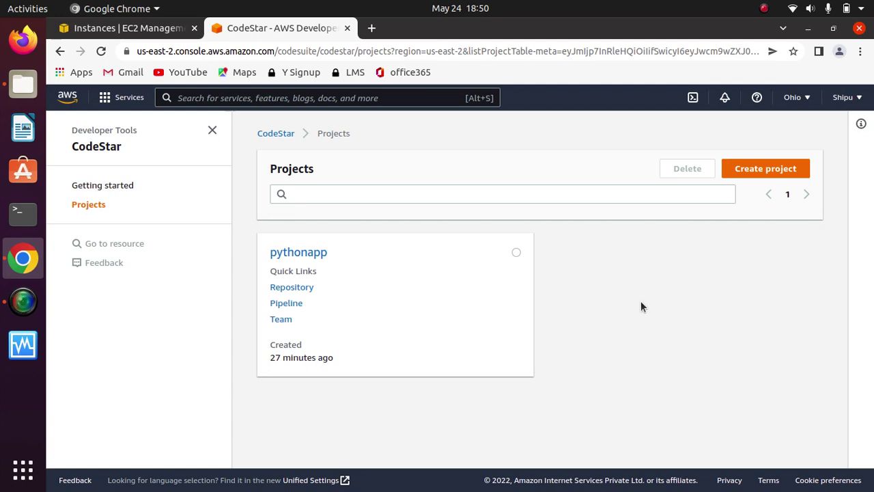
click(799, 99)
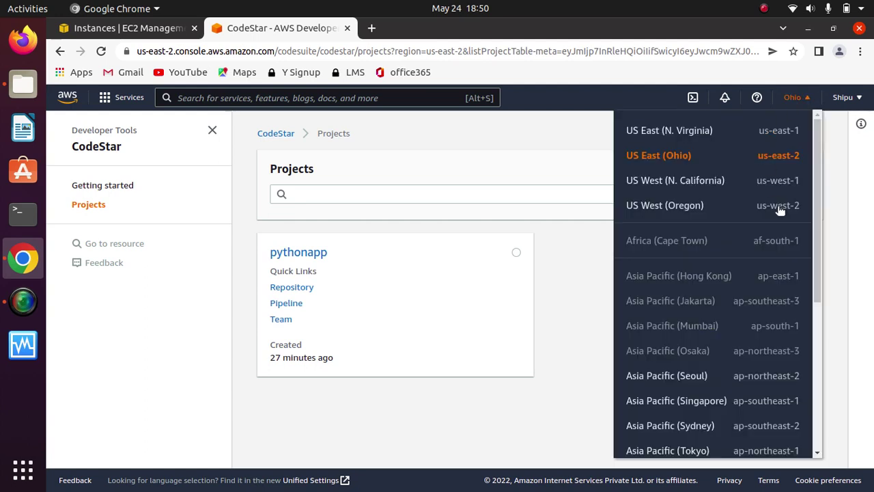
click(662, 137)
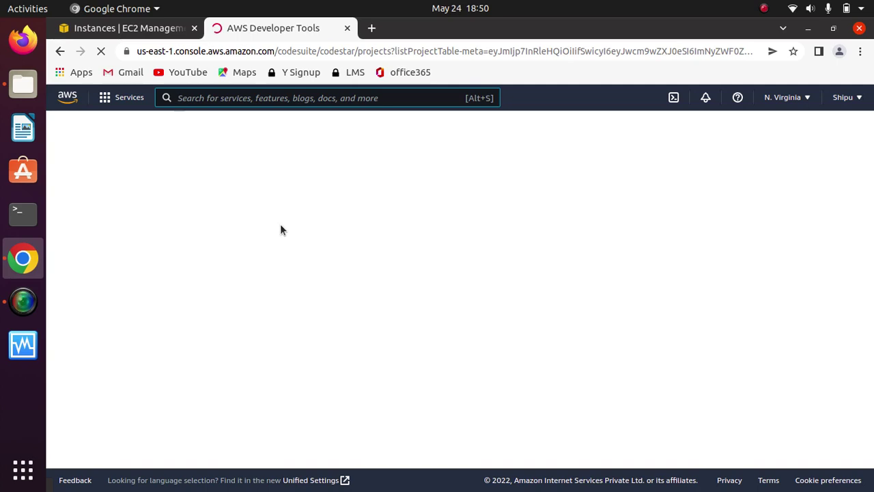
click(796, 8)
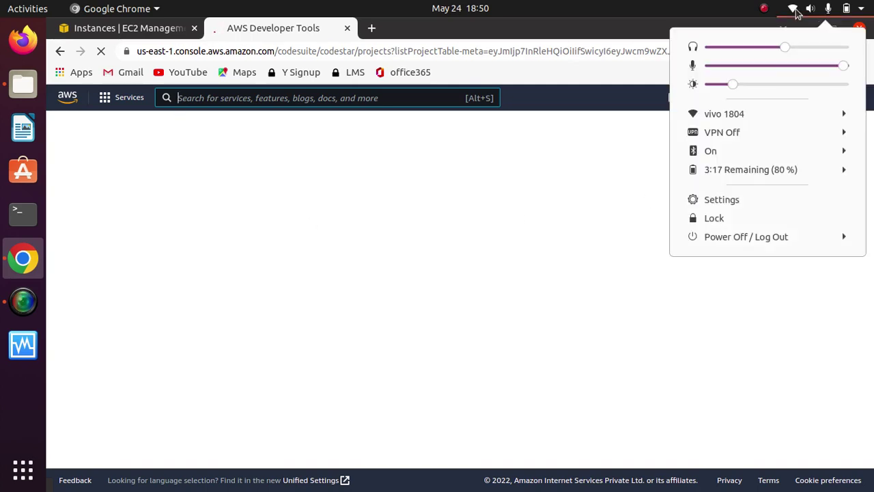
click(764, 8)
click(798, 9)
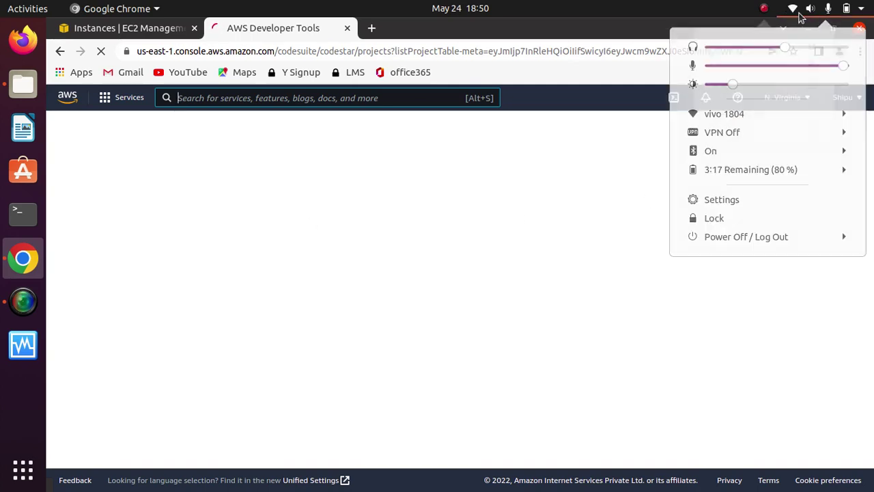
click(752, 113)
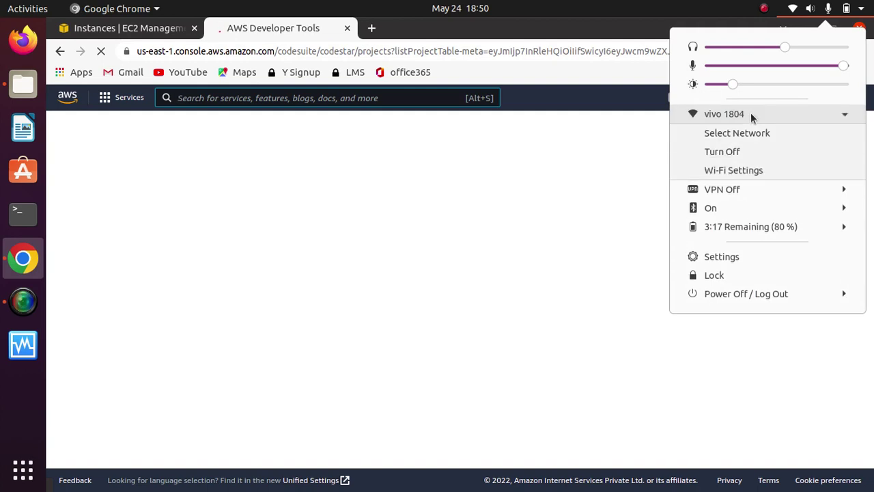
click(474, 188)
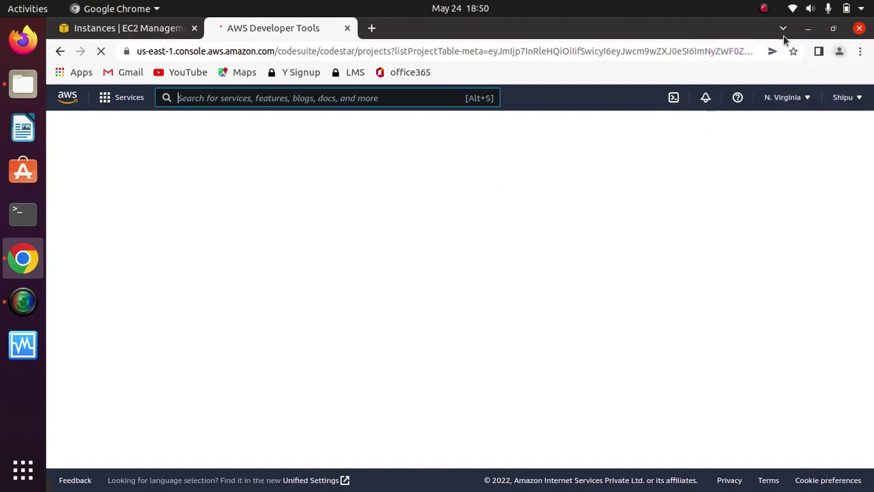
Connect the computer to the Wi-Fi network JioFi2_CBFD87 and check the connection status
click(794, 13)
click(788, 117)
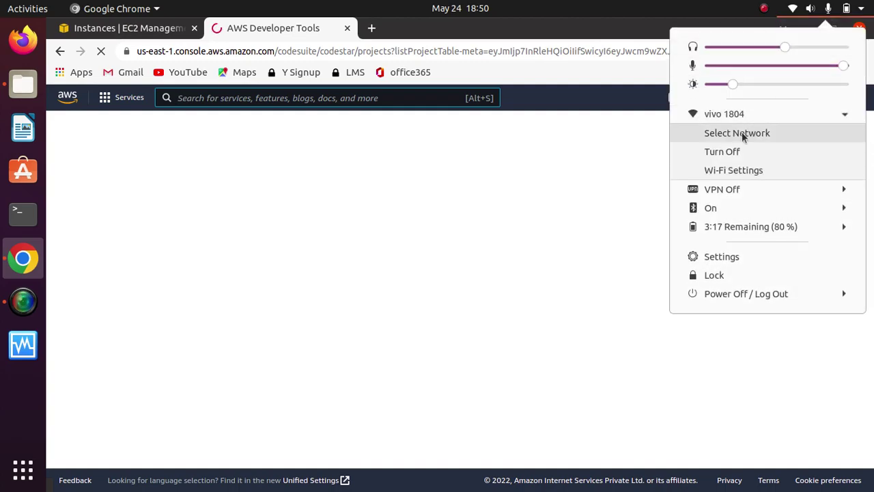
click(742, 134)
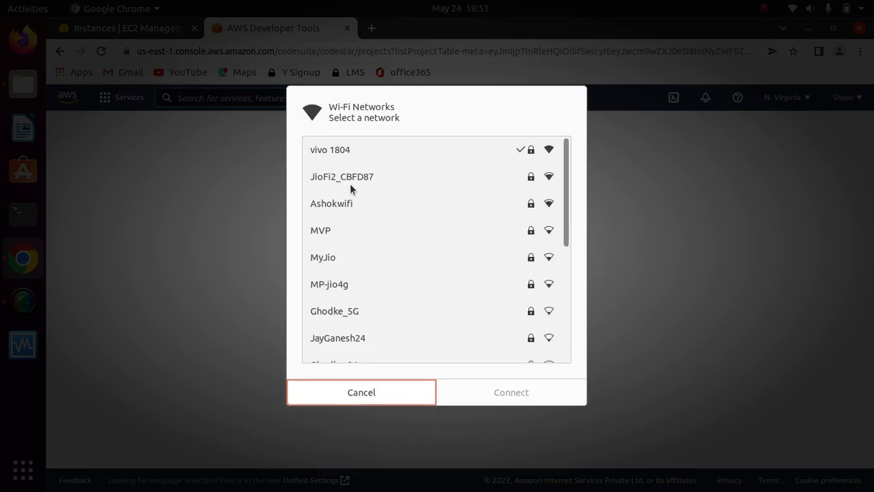
click(349, 183)
click(508, 392)
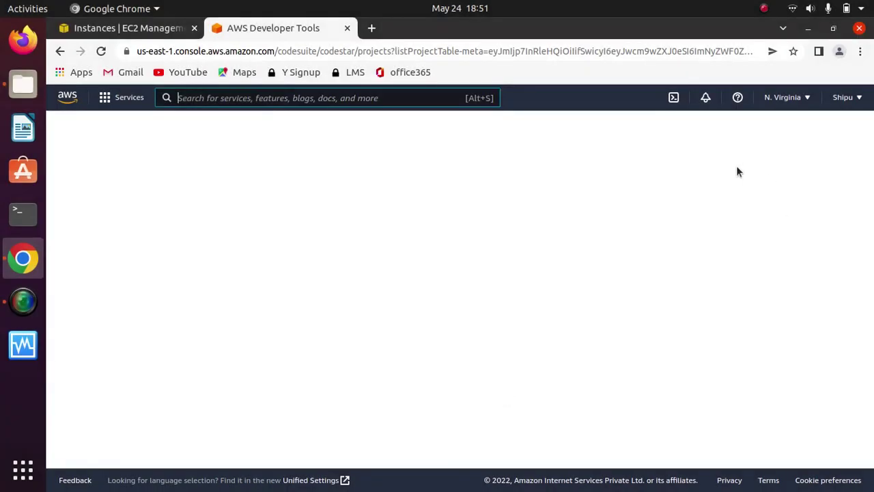
click(792, 8)
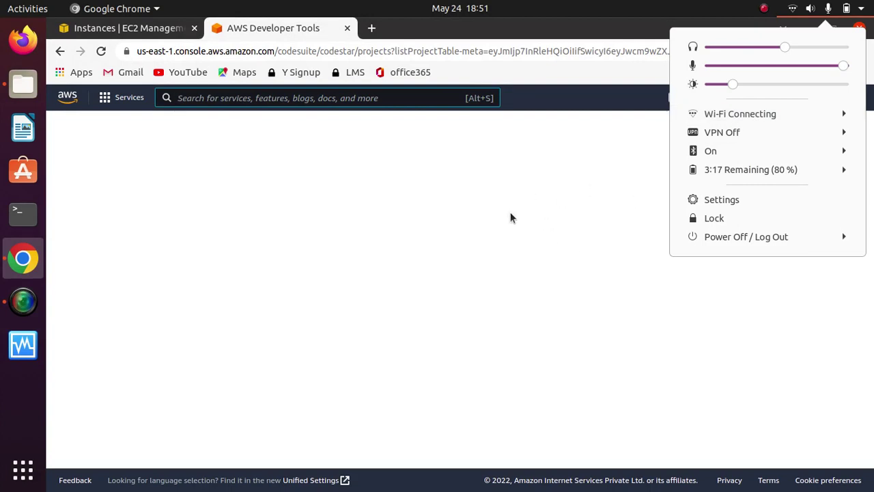
click(777, 115)
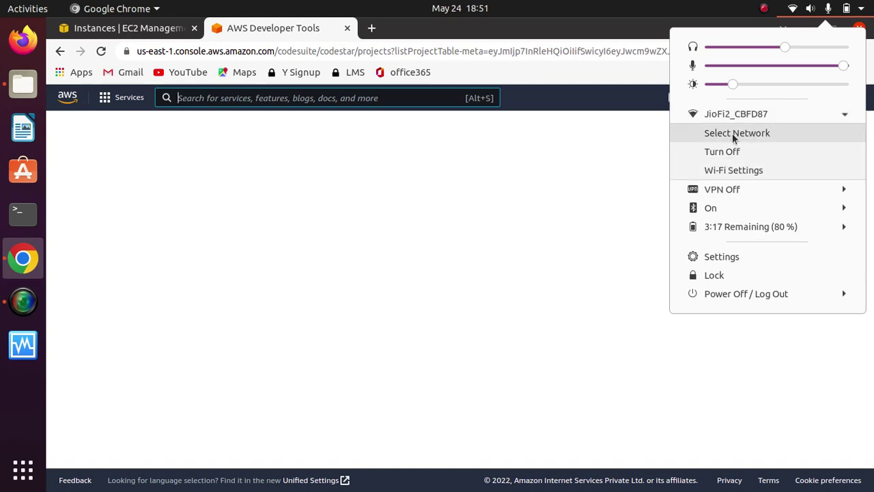
click(521, 182)
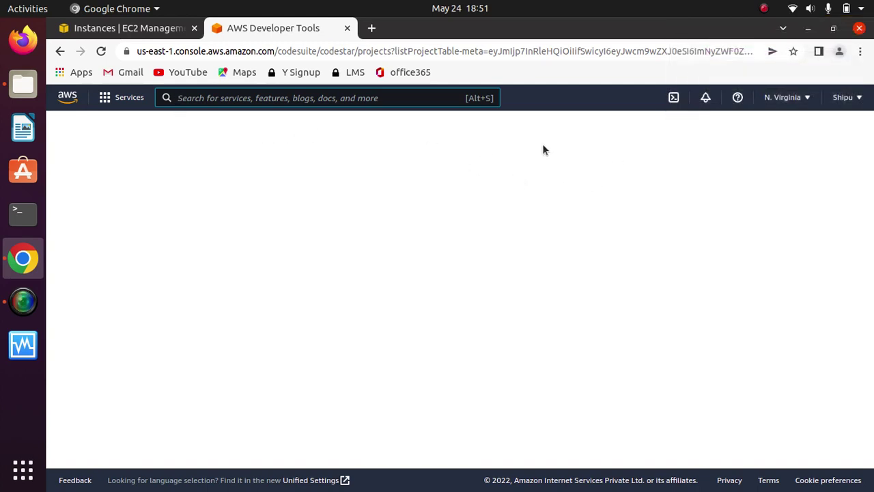
Reload the CodeStar projects page and start creating a new project
click(100, 51)
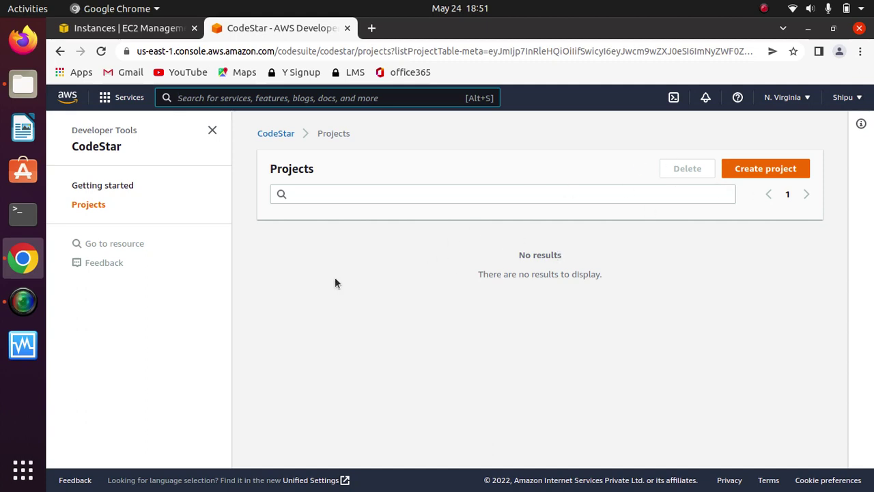
click(768, 169)
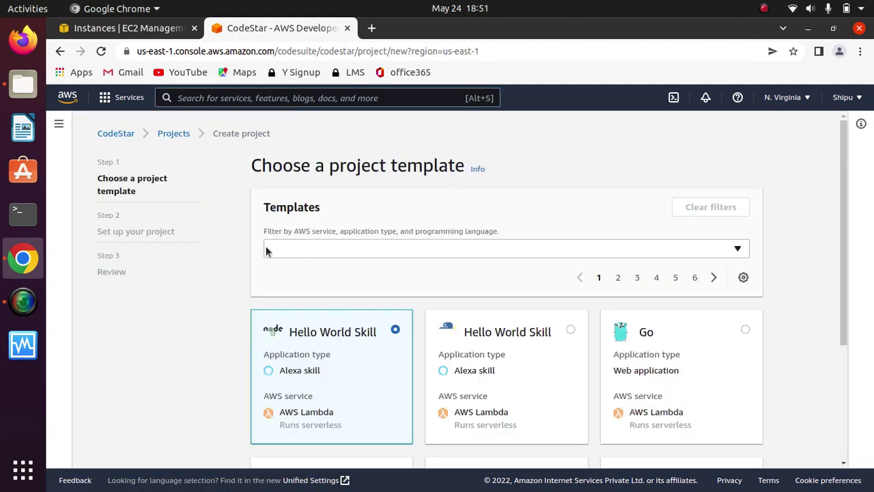
click(315, 248)
text(fist)
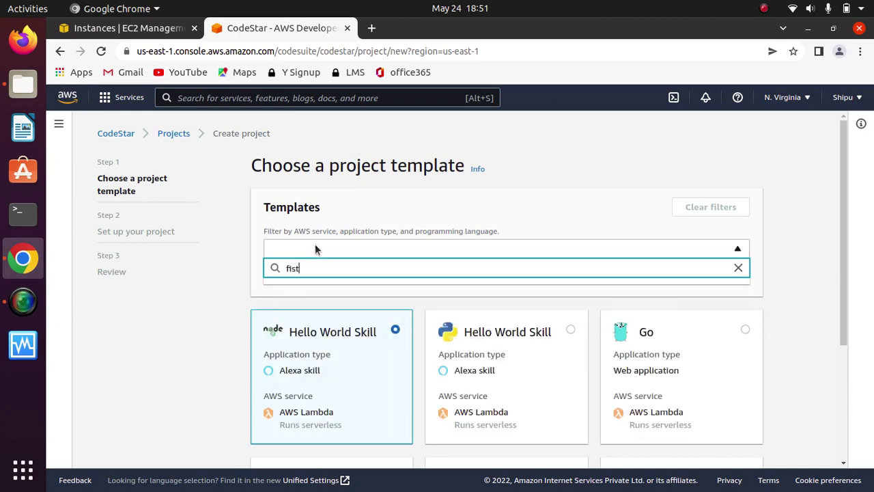
key(BackSpace)
key(BackSpace)
text(rstcodestarproject)
key(ctrl+a)
click(797, 312)
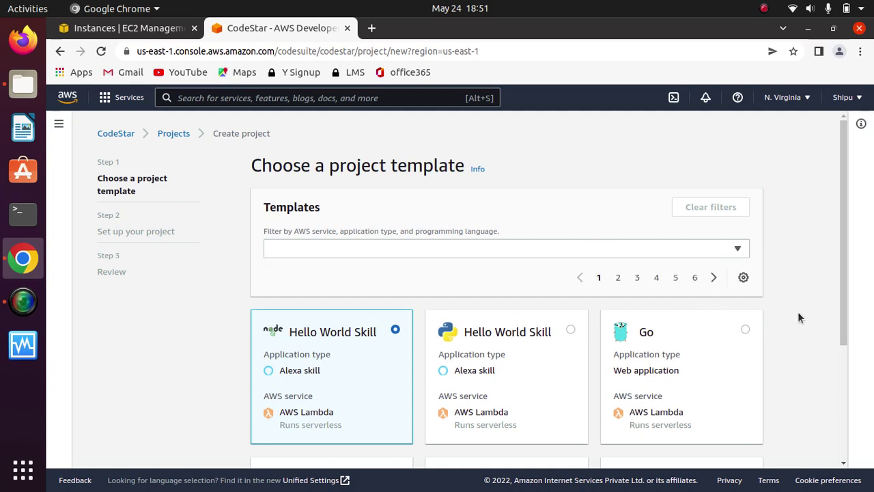
click(564, 247)
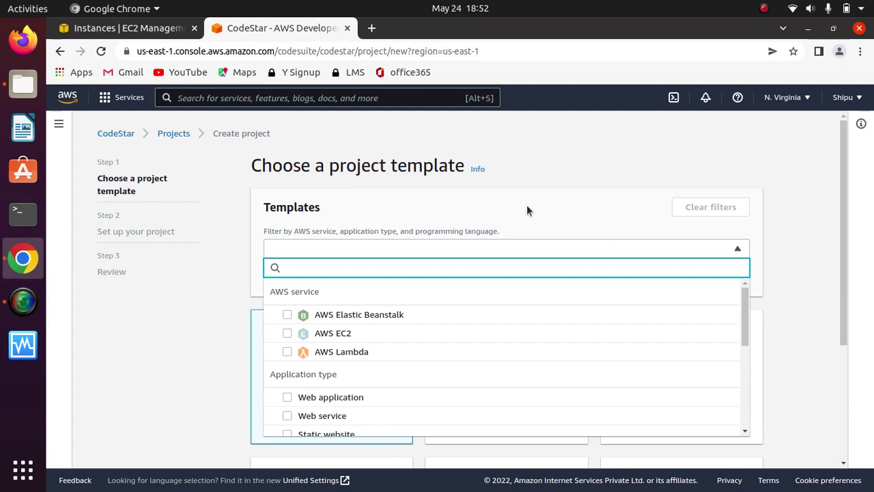
click(187, 302)
Filter the project templates by AWS EC2, Web application and the PHP programming language
click(400, 245)
drag(844, 221, 845, 294)
click(539, 135)
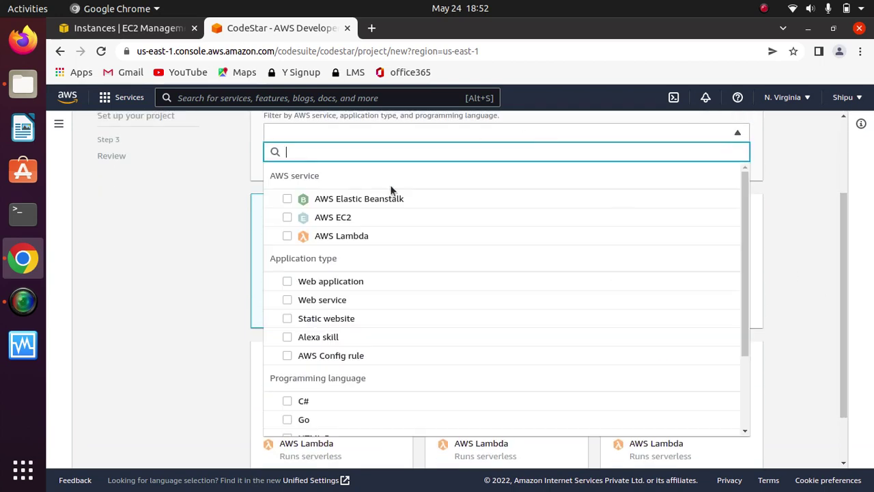
click(287, 217)
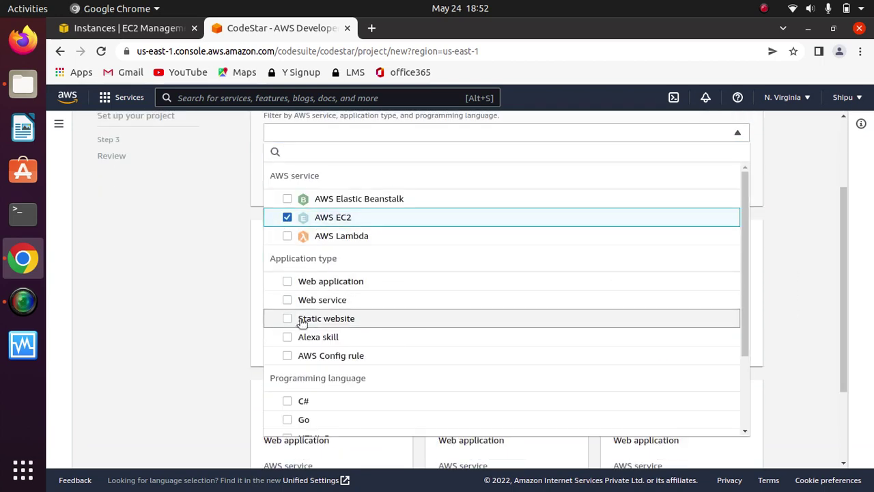
click(287, 282)
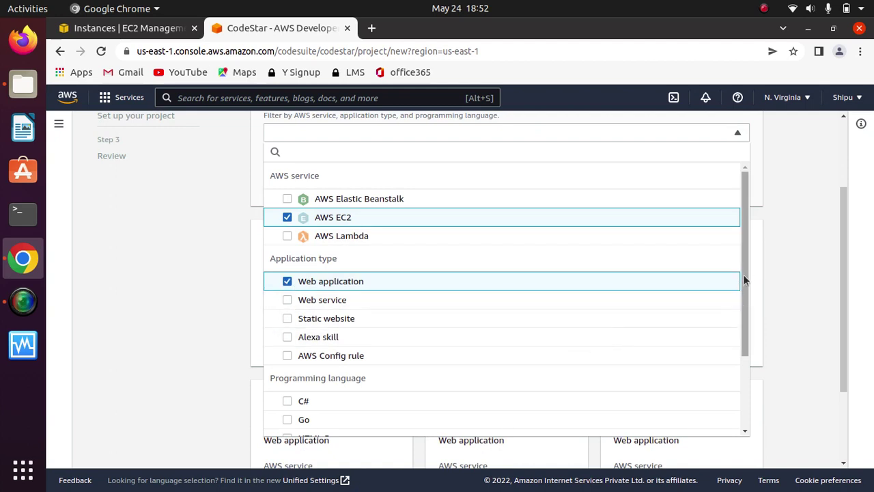
drag(744, 280, 741, 347)
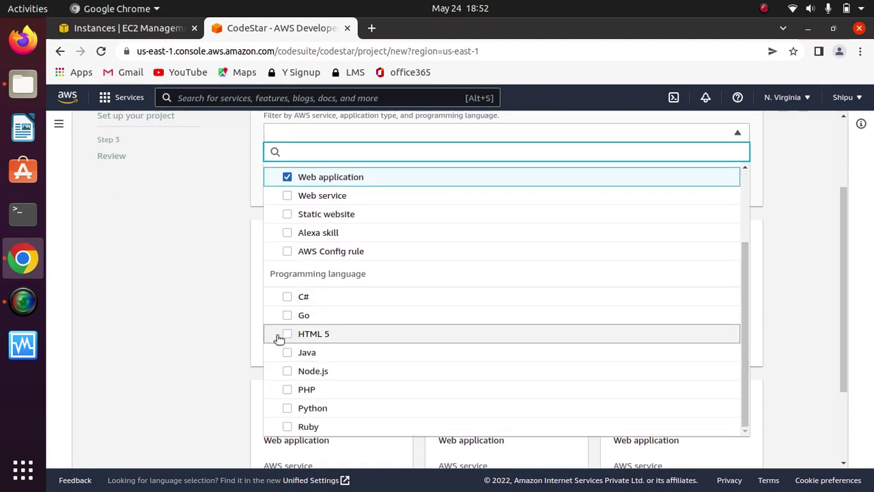
click(287, 389)
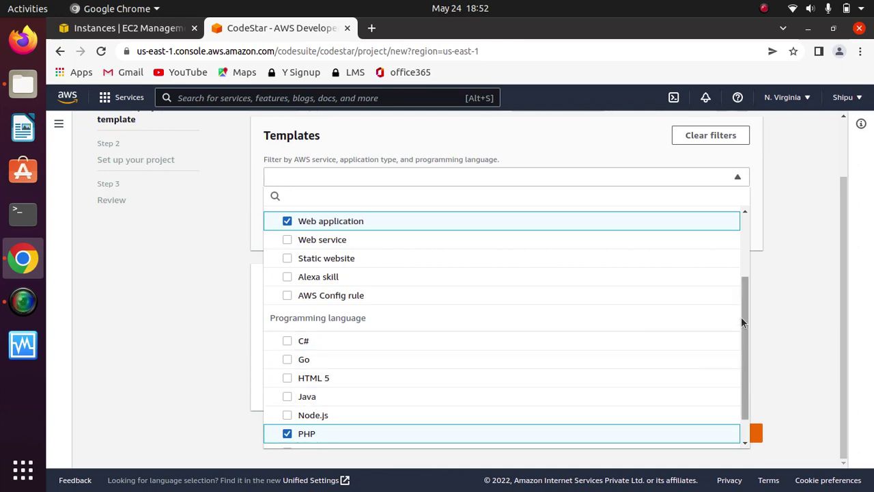
Replace the Web application filter with Static website as the template's application type
mouse_move(742, 321)
mouse_down()
mouse_move(737, 385)
mouse_move(742, 323)
mouse_up()
click(288, 307)
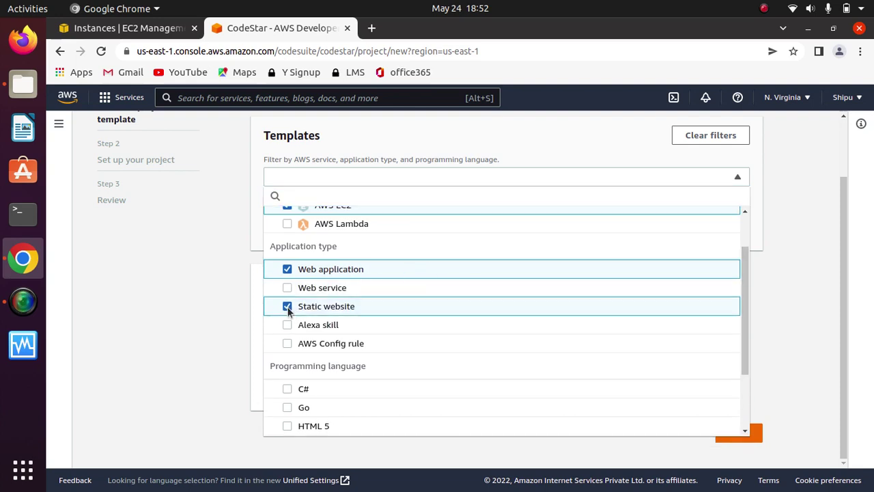
click(281, 267)
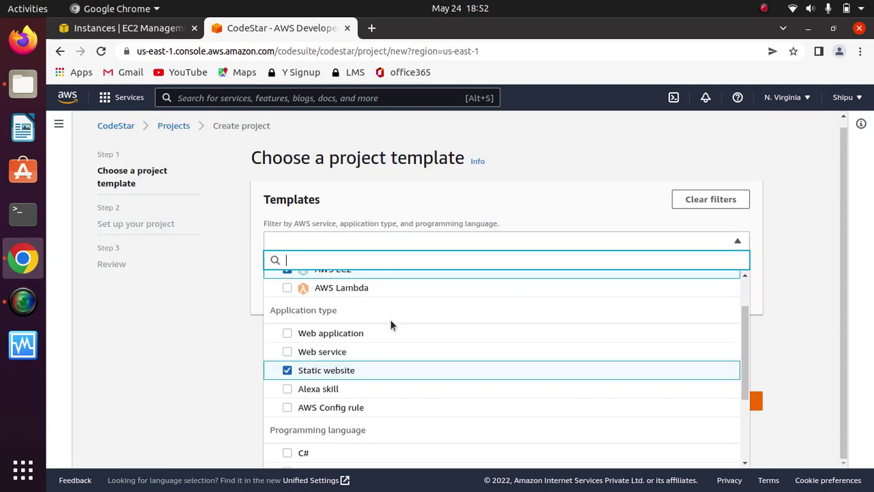
drag(742, 362, 744, 451)
click(801, 267)
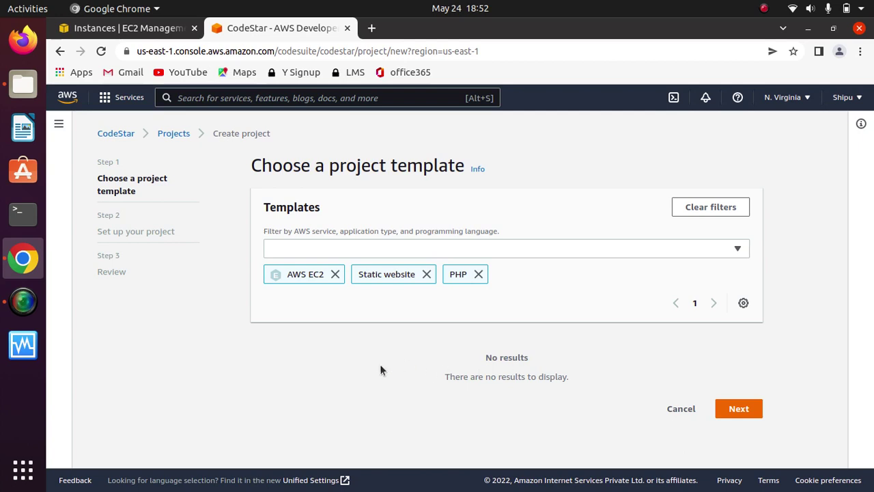
Remove the PHP filter and continue with the HTML static website template running on AWS EC2
click(478, 274)
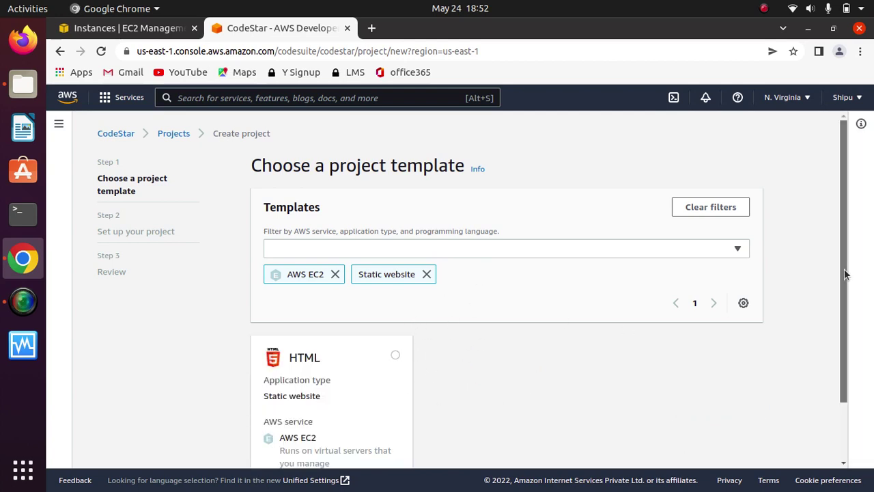
scroll(836, 328, down, 2)
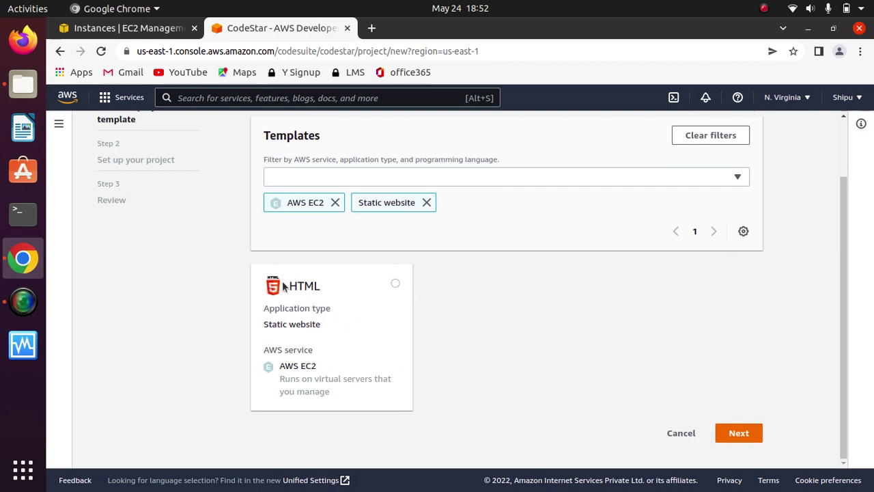
click(396, 283)
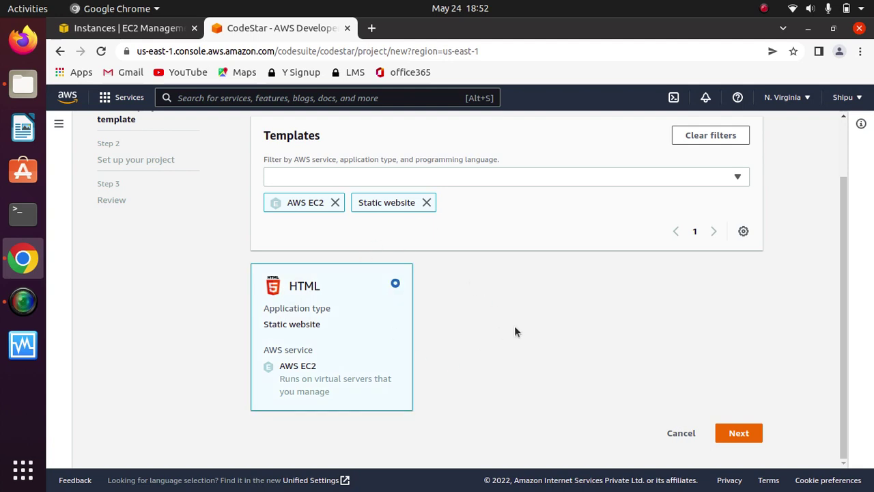
click(738, 433)
Name the project firstcodestarproject in the project details
click(343, 189)
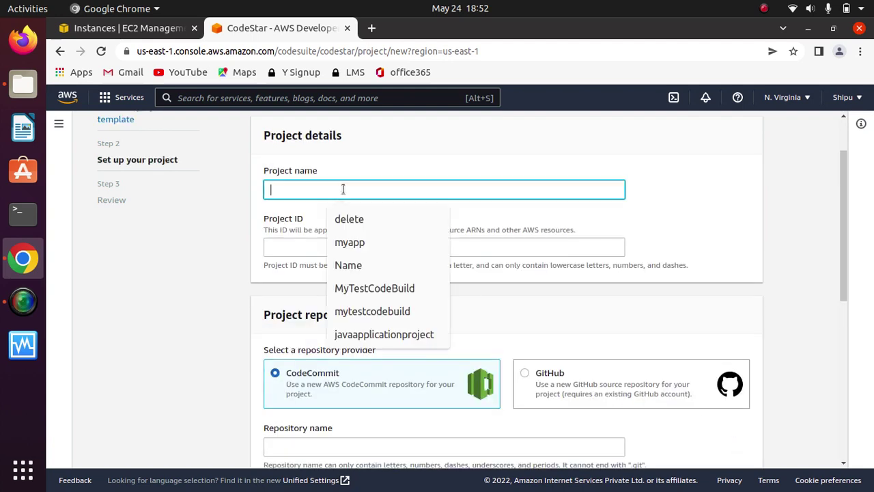
text(fisr)
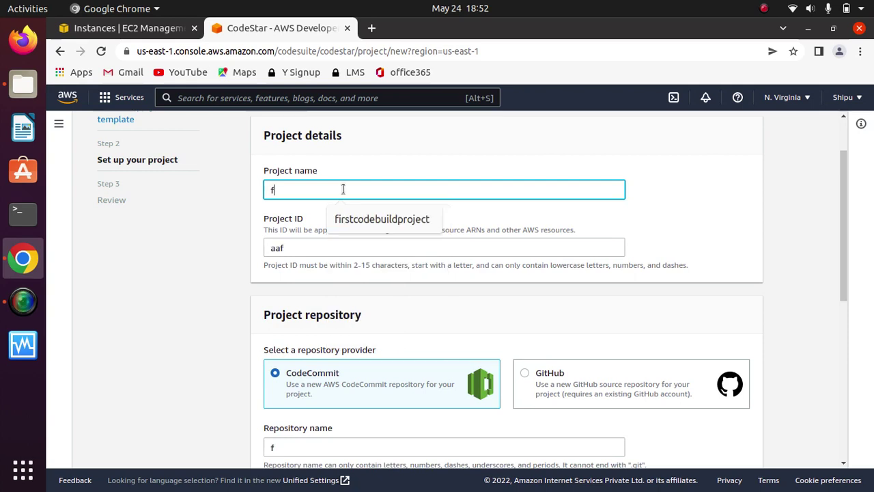
key(BackSpace)
key(BackSpace)
text(rstcodestar)
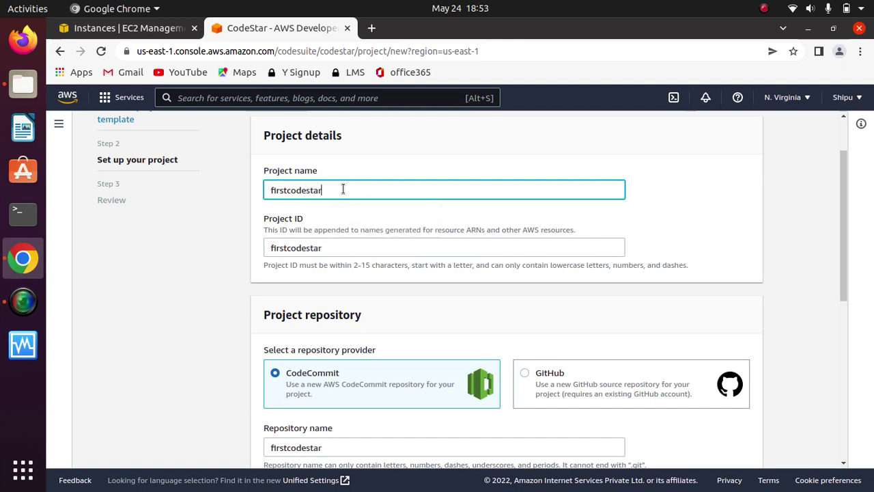
text(project)
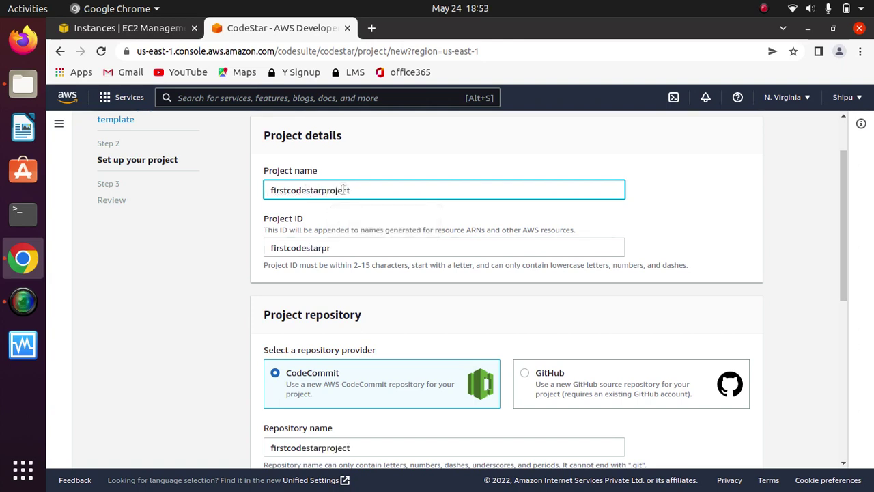
click(735, 228)
Choose subnet-0fe2b0b9857e617f5 in the EC2 configuration and create the project
scroll(830, 341, down, 5)
scroll(831, 343, down, 1)
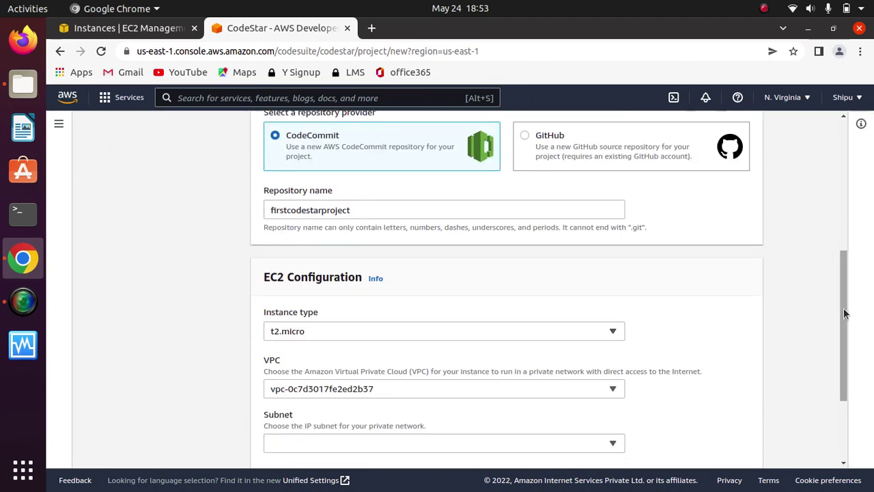
drag(844, 313, 845, 369)
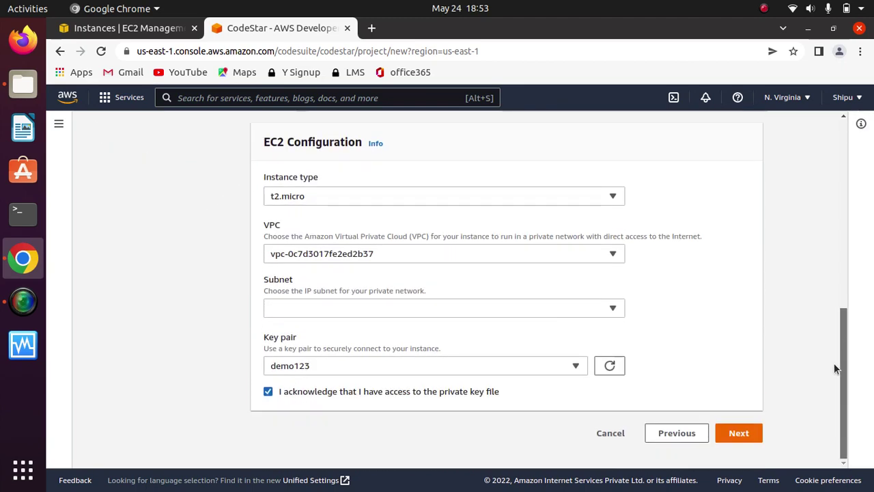
click(408, 310)
click(336, 217)
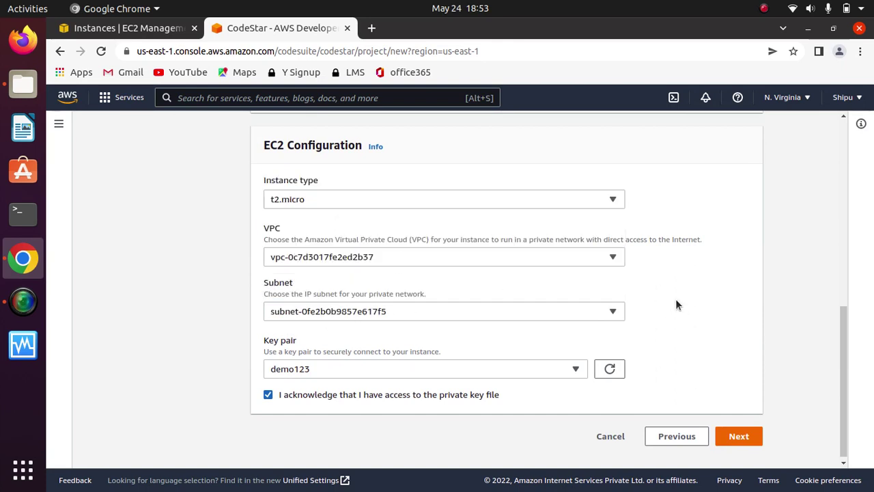
scroll(854, 358, down, 1)
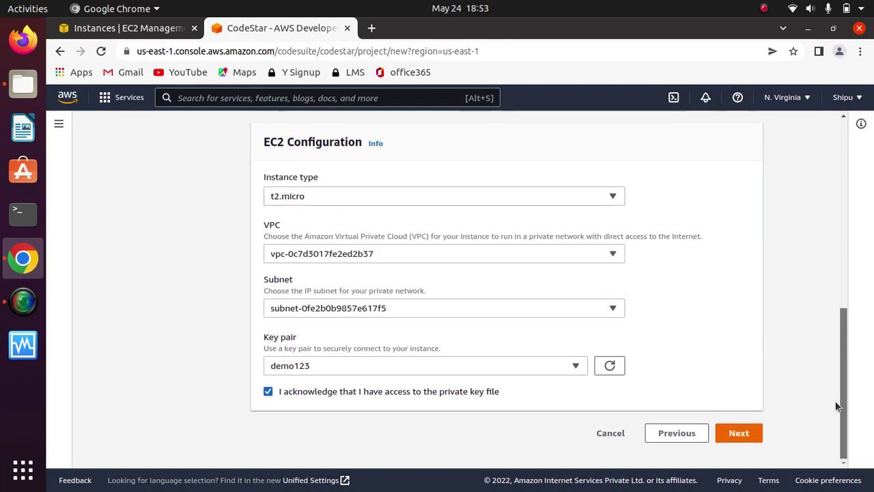
click(737, 432)
click(727, 435)
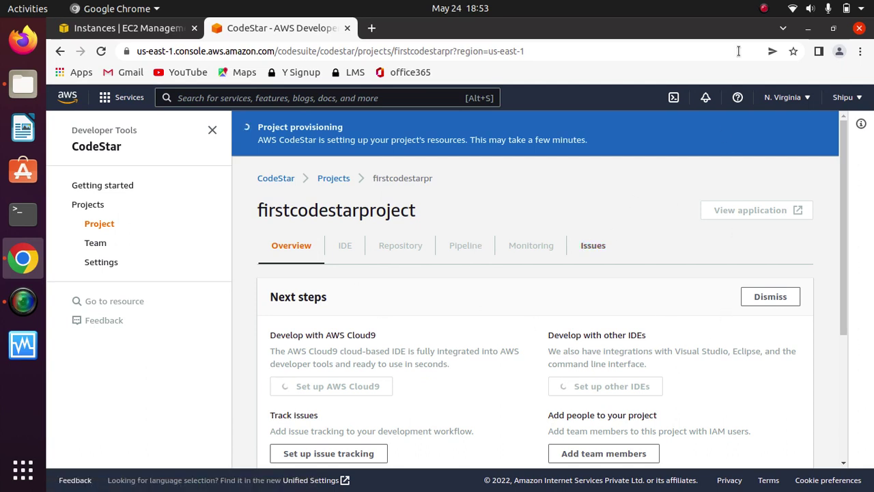
click(761, 10)
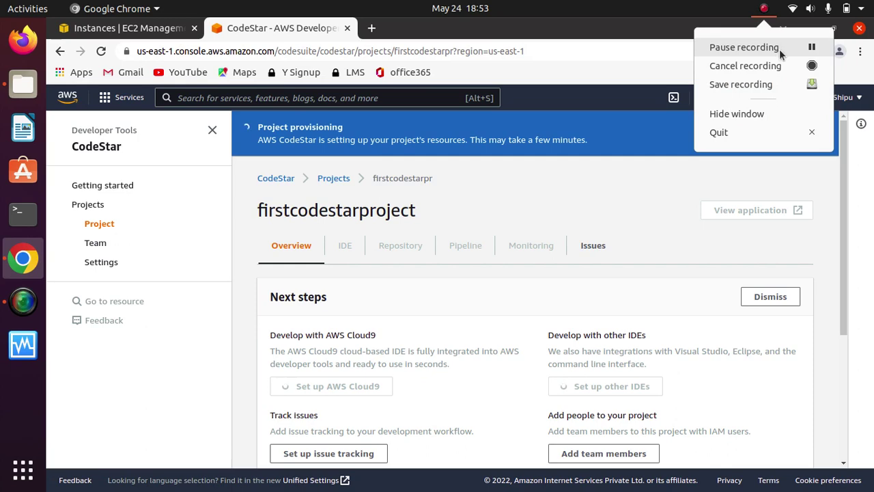
click(779, 49)
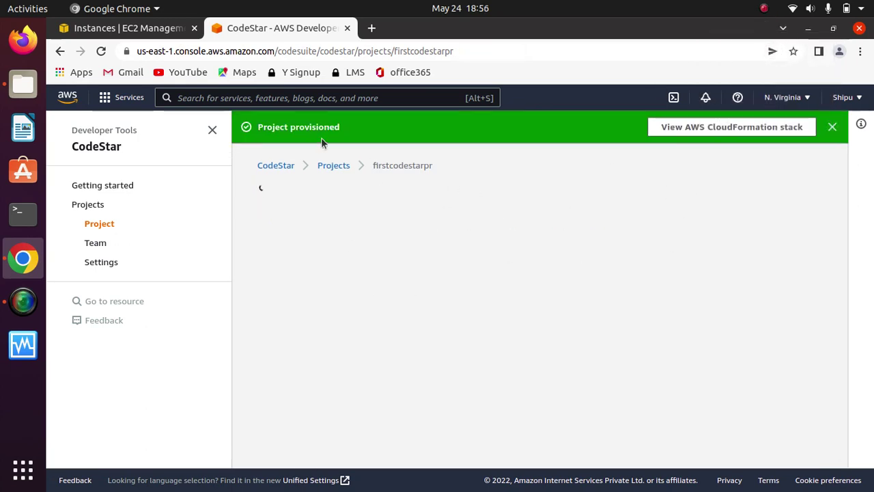
Check the provisioning status of firstcodestarproject and examine the AWS IAM entries among its project resources
drag(341, 127, 253, 133)
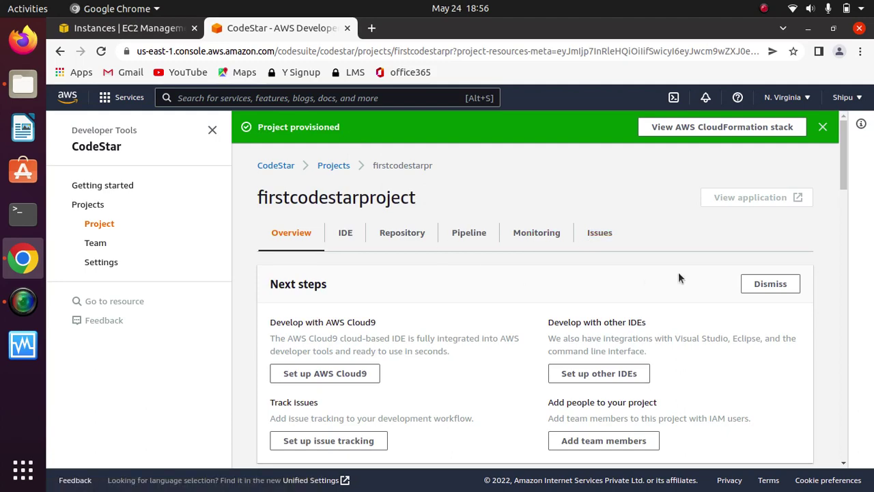
drag(844, 166, 844, 240)
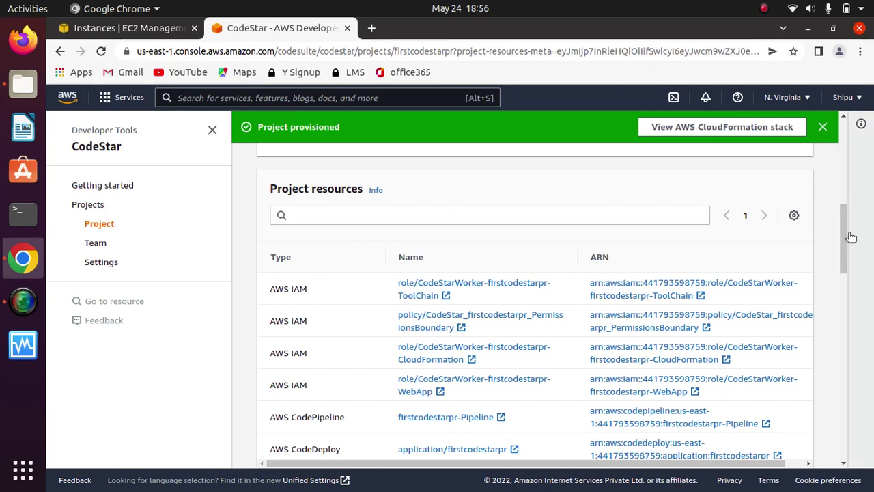
drag(844, 236, 845, 259)
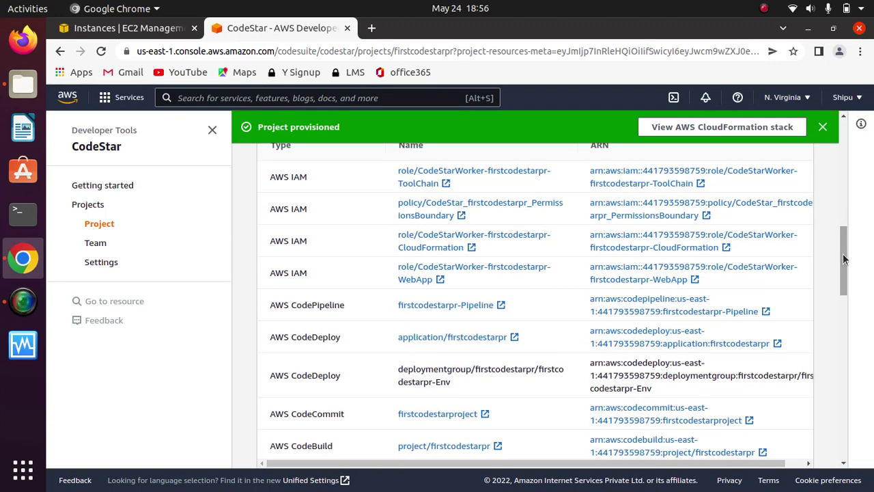
drag(321, 179, 271, 177)
click(318, 180)
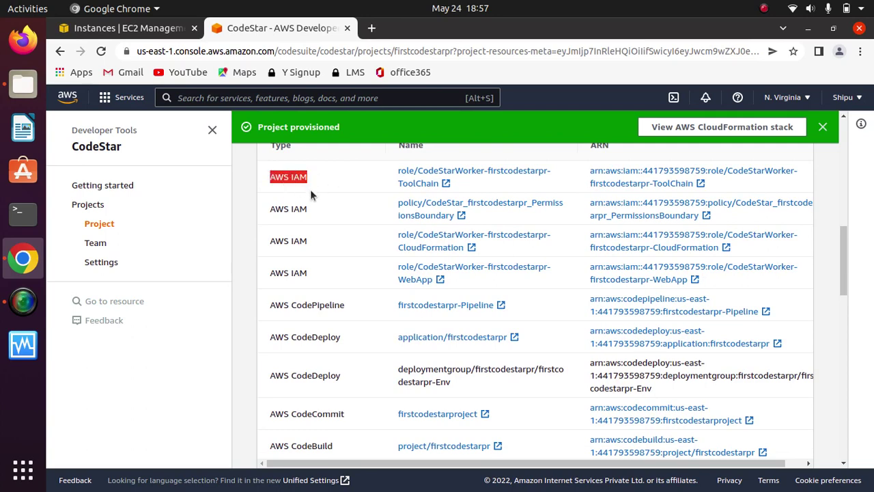
click(312, 213)
drag(313, 213, 272, 211)
click(318, 209)
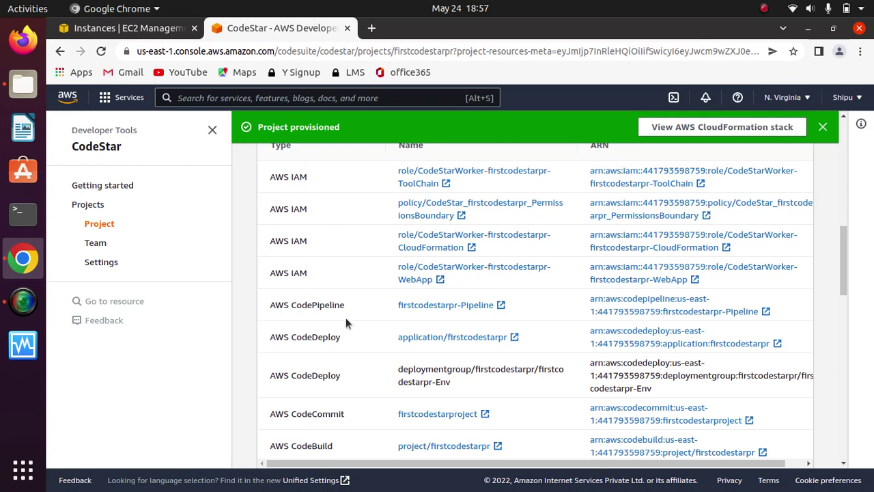
Examine the CodePipeline, CodeDeploy, CodeCommit, CodeBuild, CloudFormation and Amazon S3 entries in the project resources
drag(344, 302, 268, 304)
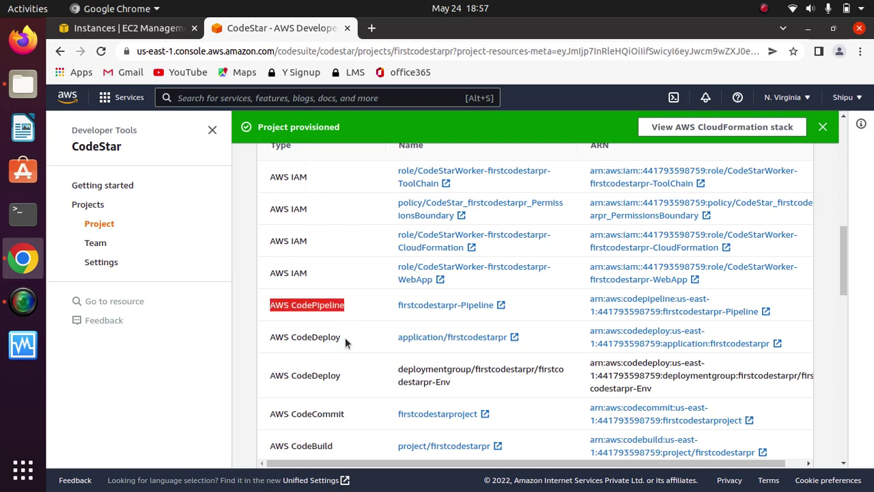
drag(342, 337, 269, 338)
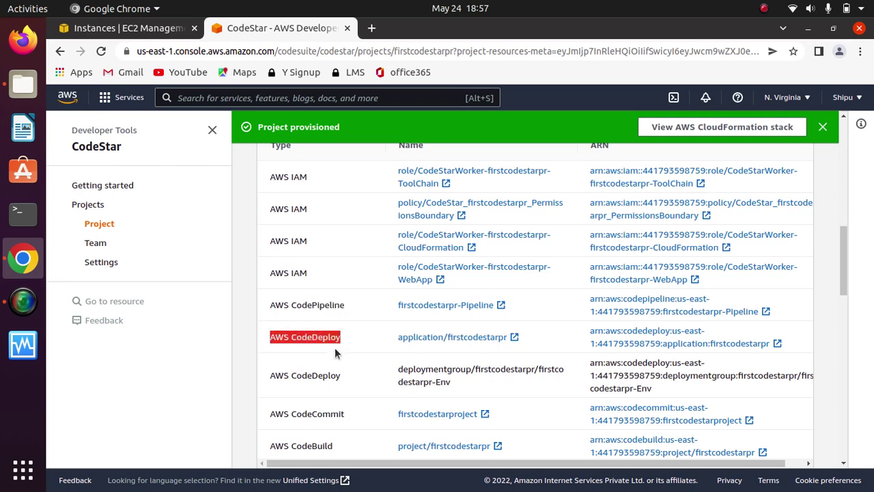
click(334, 347)
scroll(335, 348, down, 2)
scroll(334, 347, down, 1)
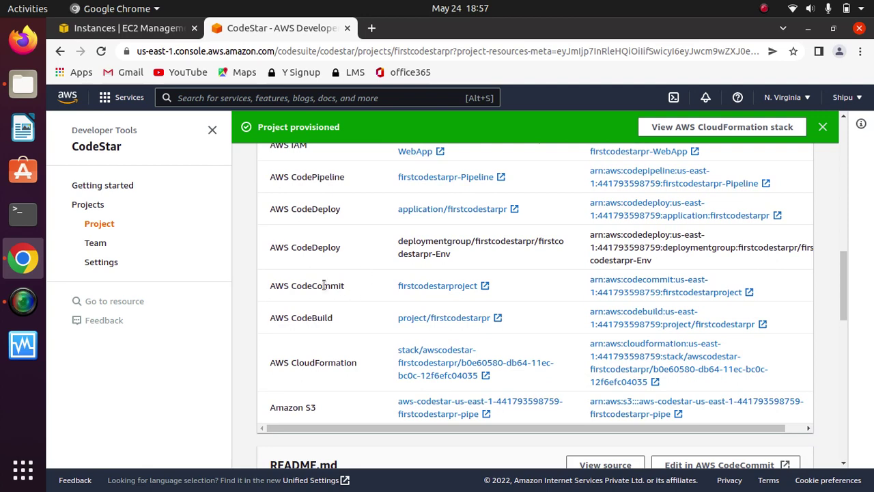
drag(323, 285, 265, 288)
drag(342, 317, 266, 318)
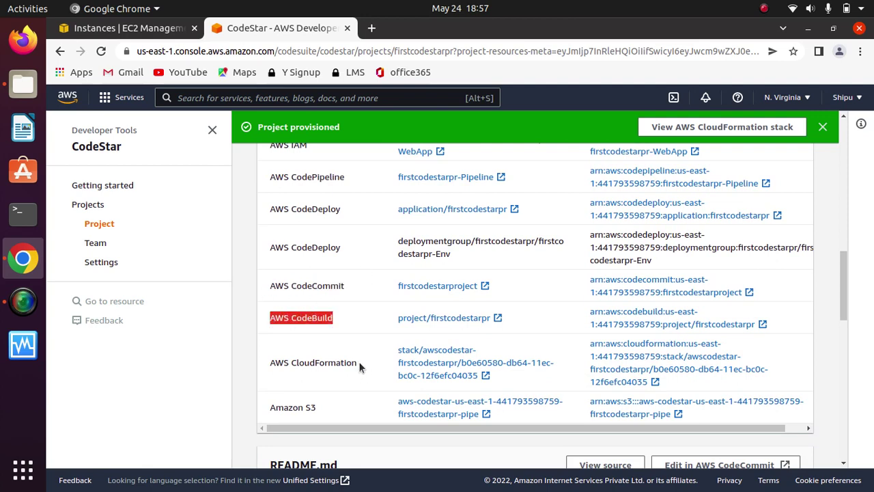
drag(359, 365, 259, 362)
drag(319, 404, 275, 405)
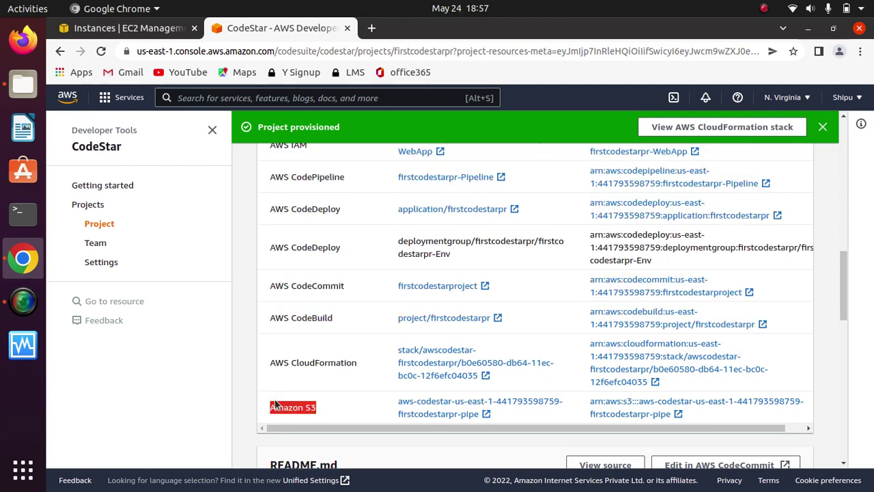
Review the project activity and the Amazon S3 resource entry, and return to the start of the project overview
drag(844, 300, 839, 236)
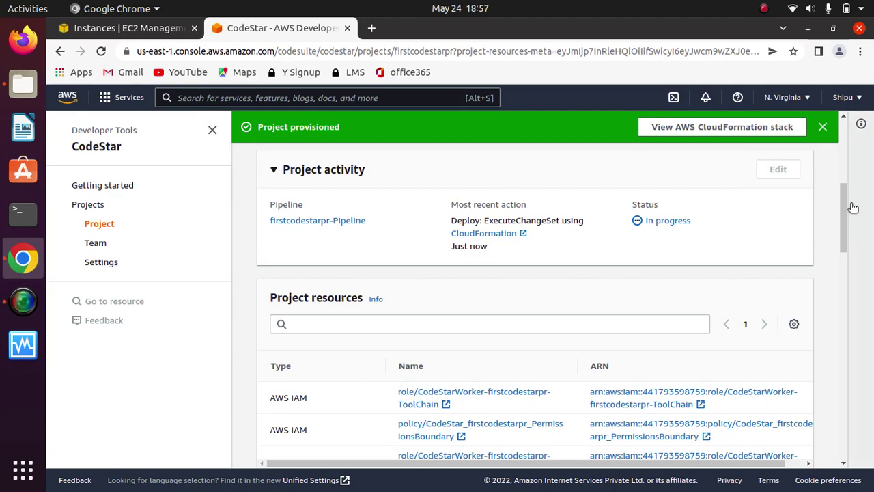
drag(843, 217, 842, 270)
drag(842, 269, 839, 309)
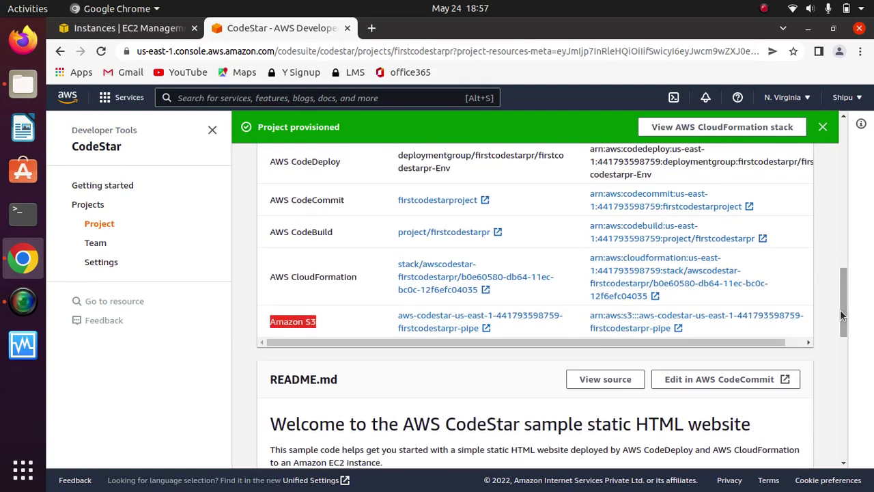
click(313, 321)
drag(315, 321, 271, 321)
click(336, 316)
click(331, 321)
drag(331, 317, 268, 319)
drag(844, 300, 849, 159)
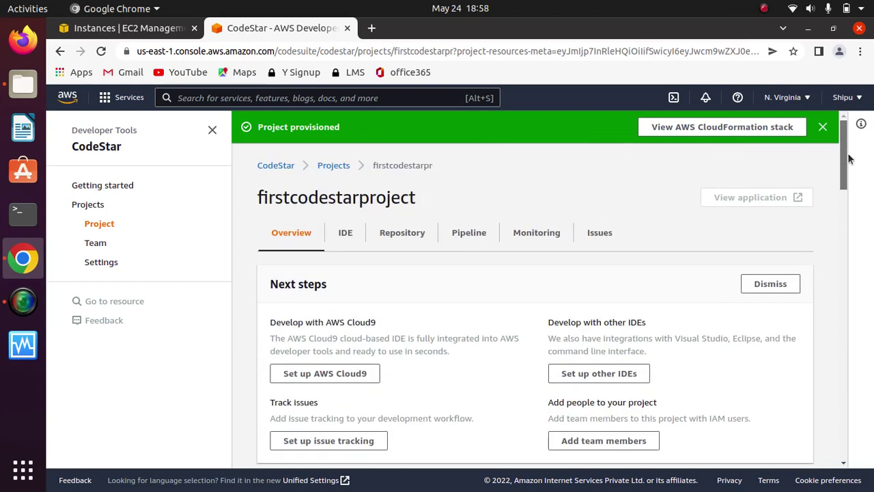
Dismiss the provisioning notification and review the next steps and project activity in the project overview
click(824, 128)
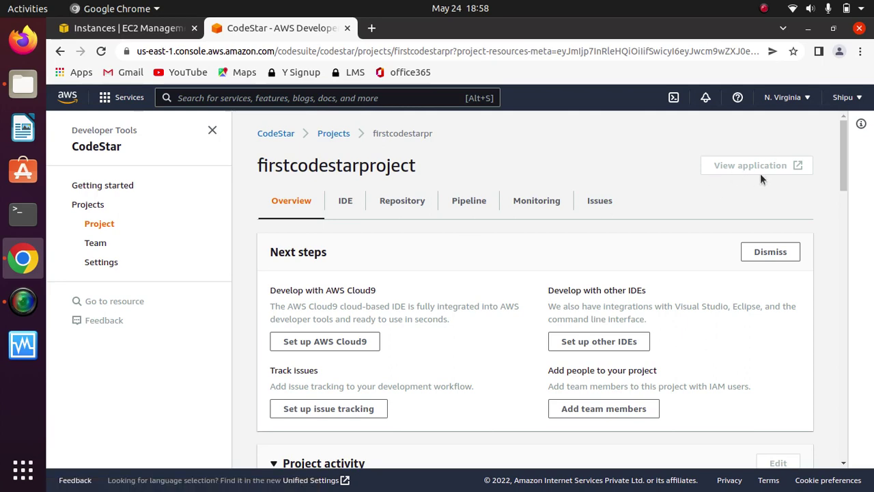
scroll(840, 186, down, 4)
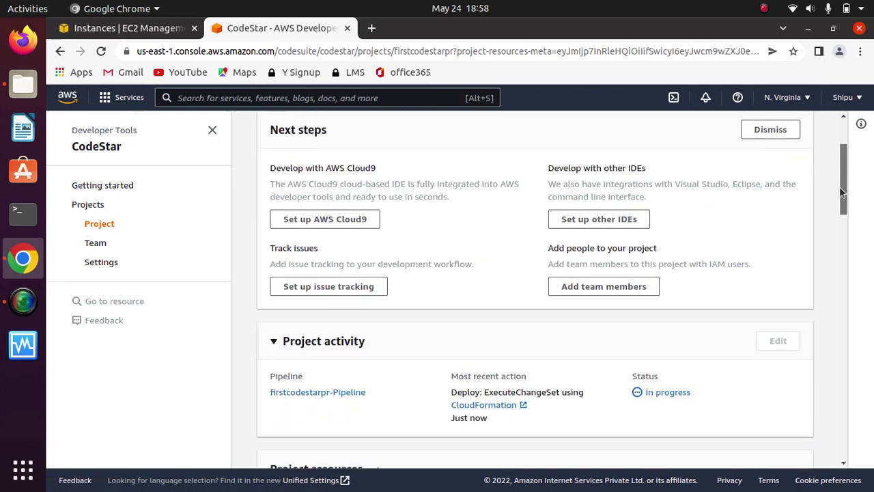
scroll(839, 187, up, 3)
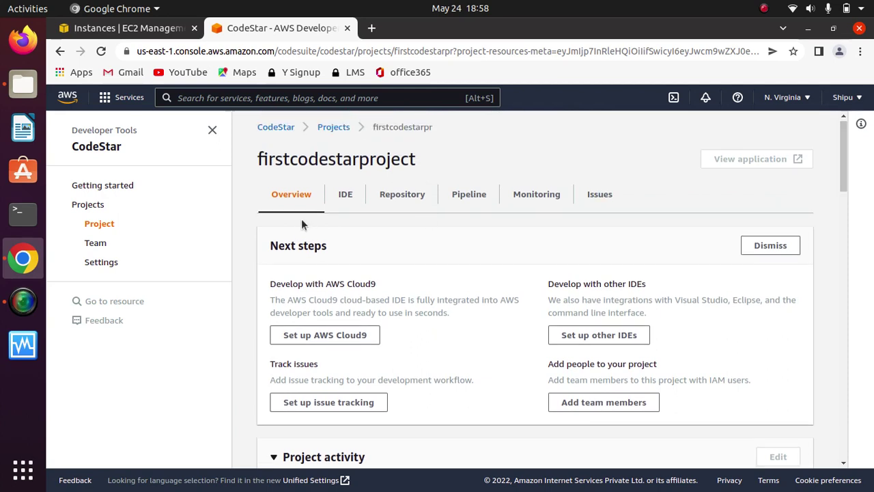
View the project's IDE page and examine the tools offered for accessing the project code
click(348, 193)
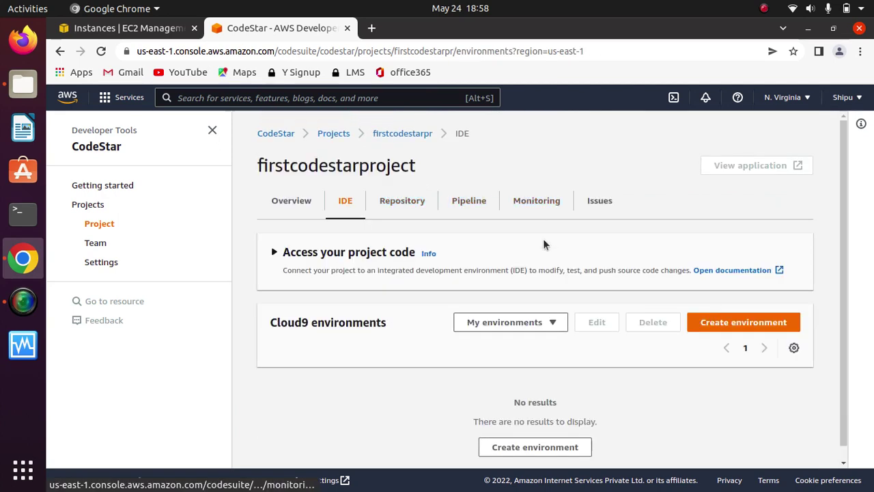
click(275, 255)
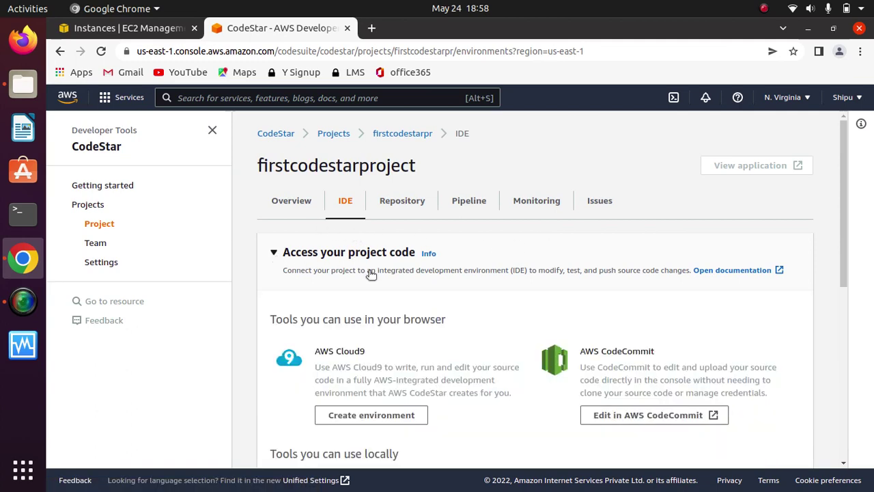
drag(841, 239, 847, 368)
scroll(846, 368, up, 10)
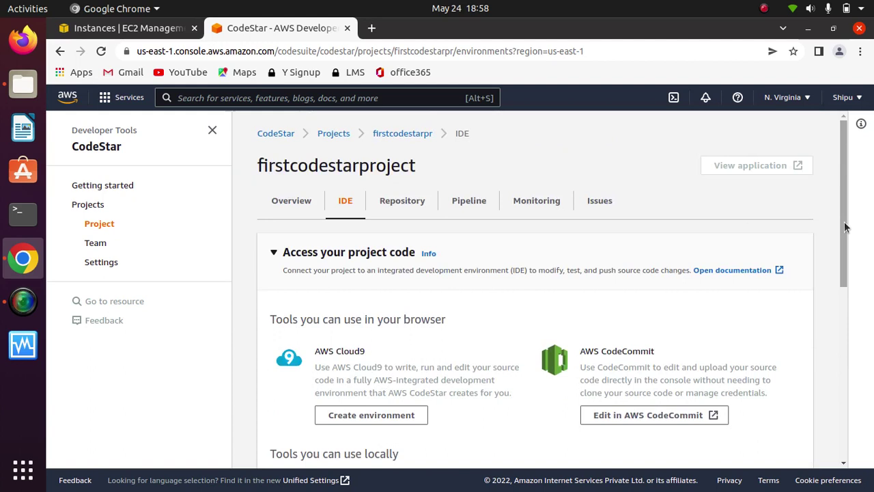
Check the provider in the project's repository details, and search for codecommit to open CodeCommit in a new browser tab
click(410, 198)
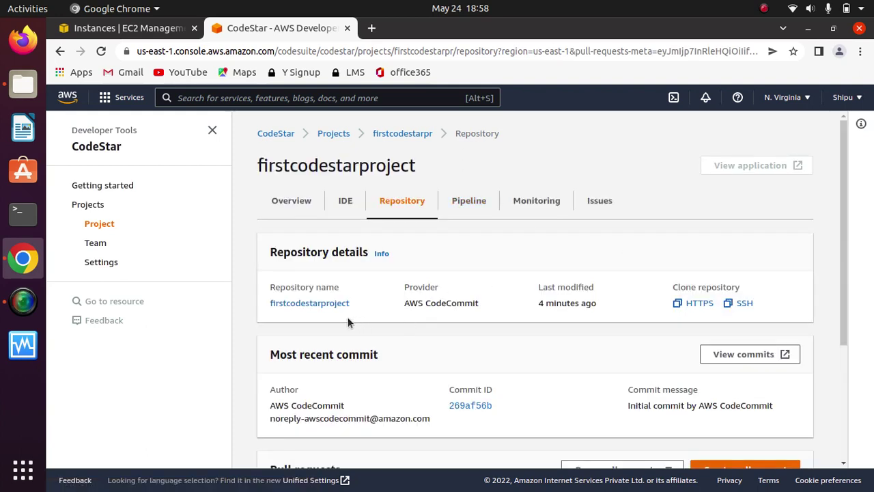
drag(492, 305, 403, 304)
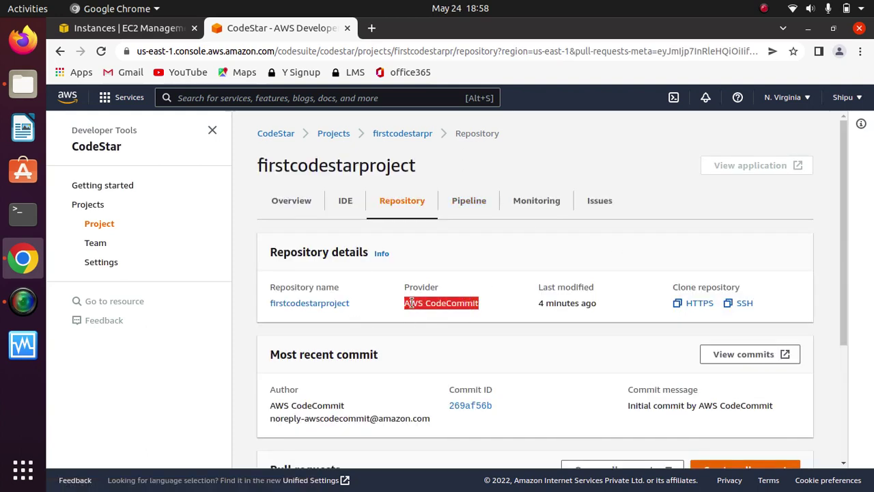
click(231, 96)
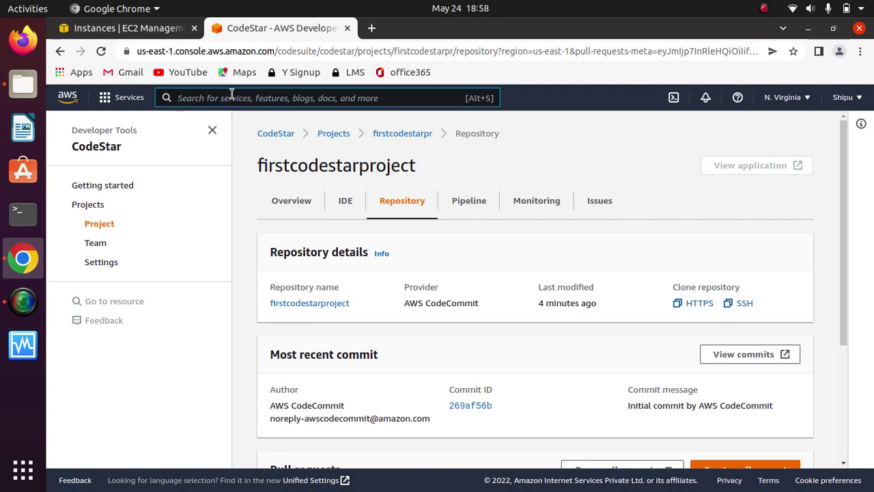
text(com)
key(BackSpace)
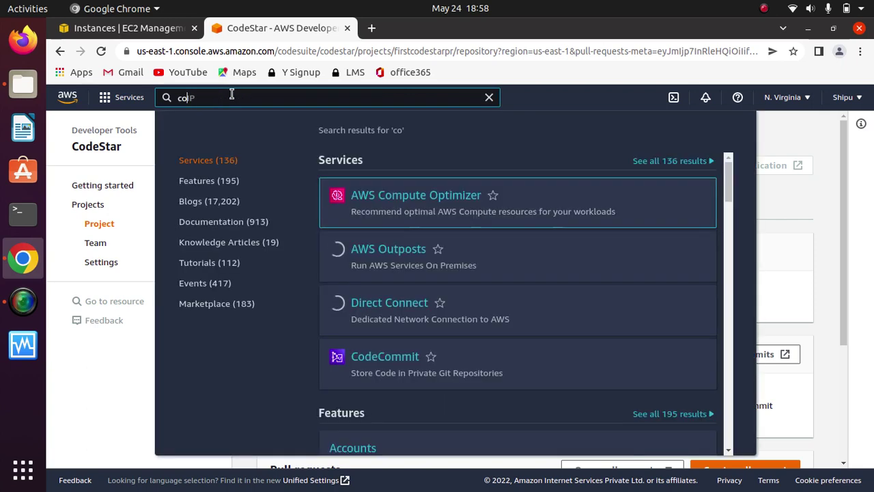
text(decommit)
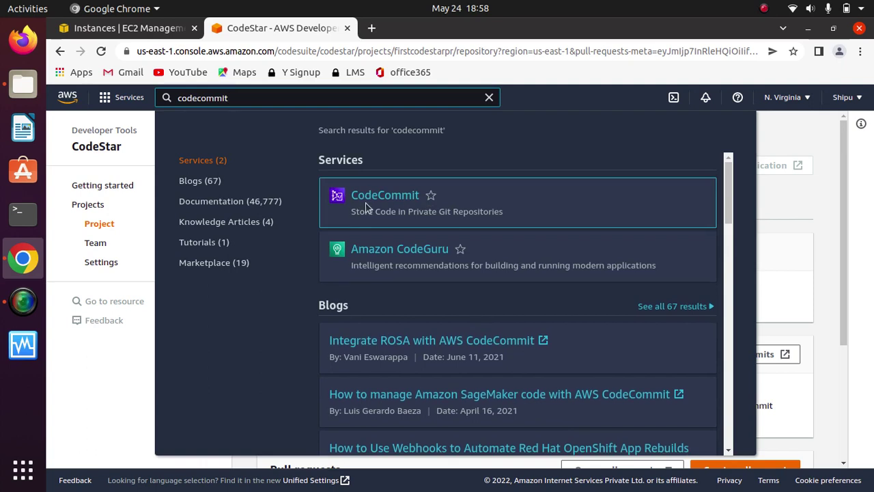
right_click(366, 193)
click(411, 205)
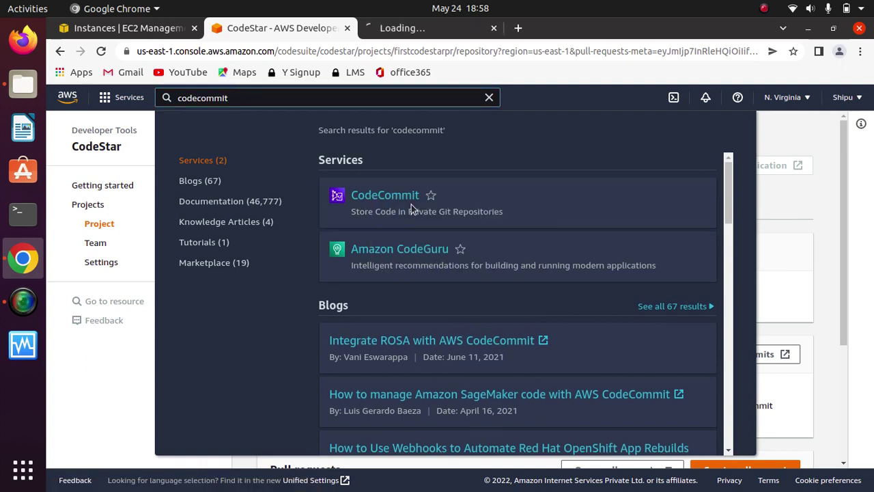
click(403, 27)
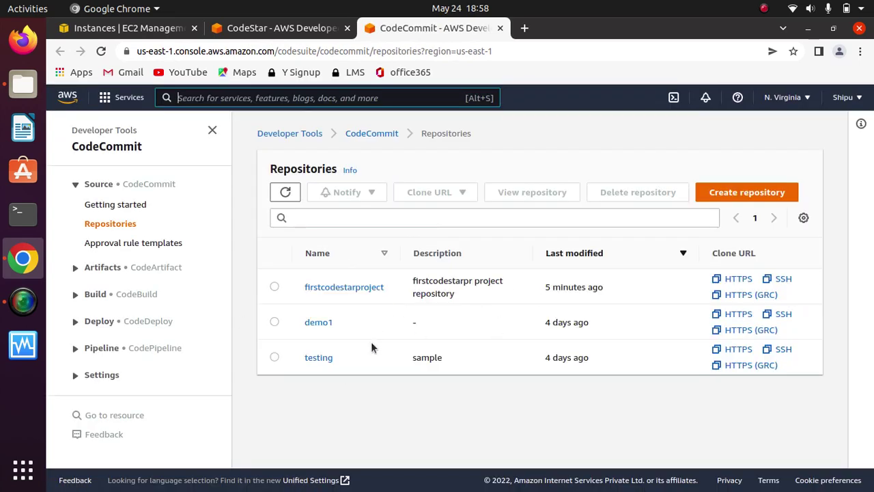
Open the firstcodestarproject repository in CodeCommit and the project's Pipeline page in CodeStar
click(372, 288)
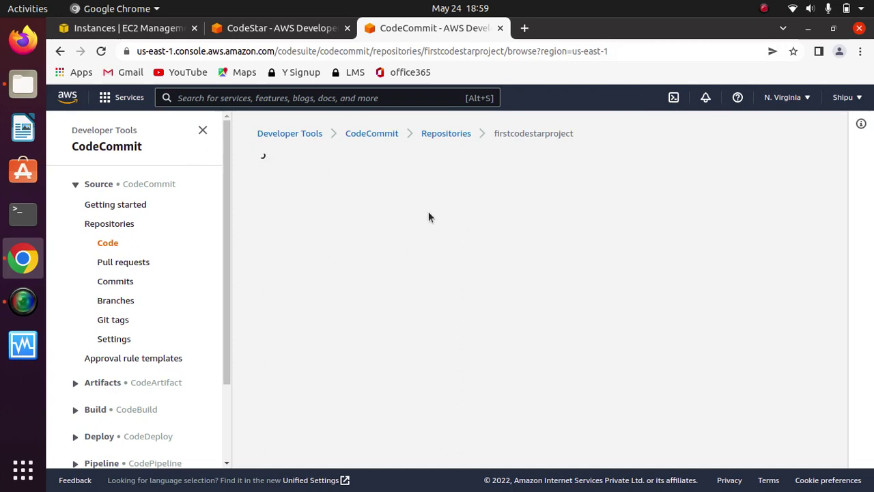
click(259, 28)
click(803, 196)
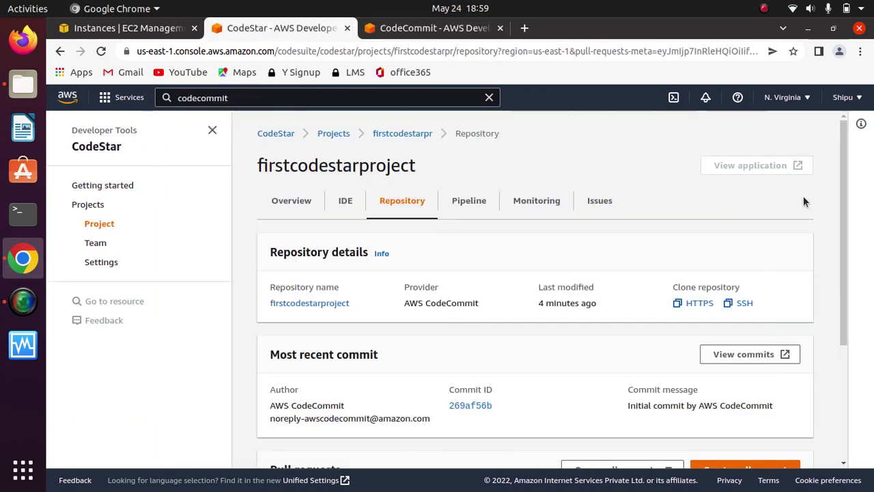
click(468, 202)
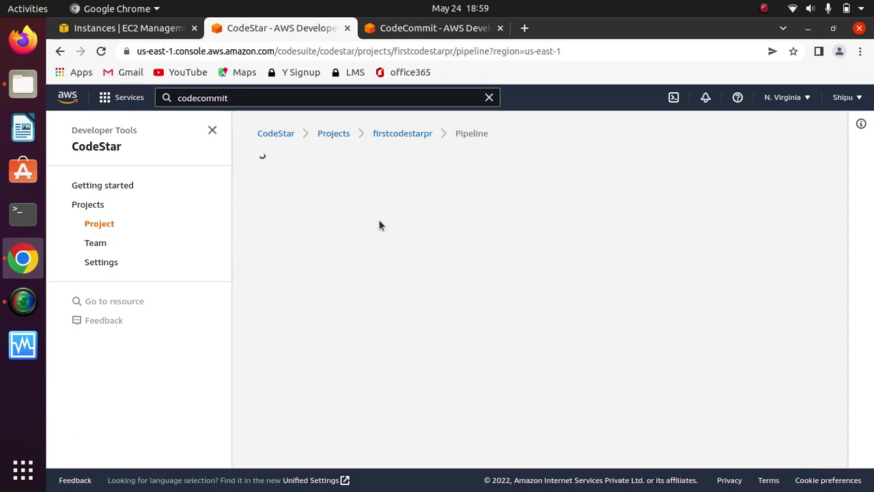
Examine the folders and files on the master branch of the firstcodestarproject repository in CodeCommit
click(431, 30)
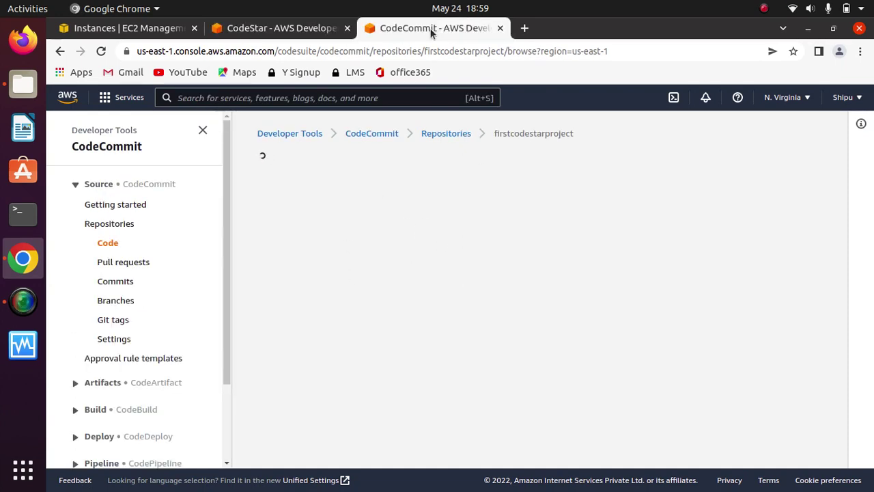
click(280, 31)
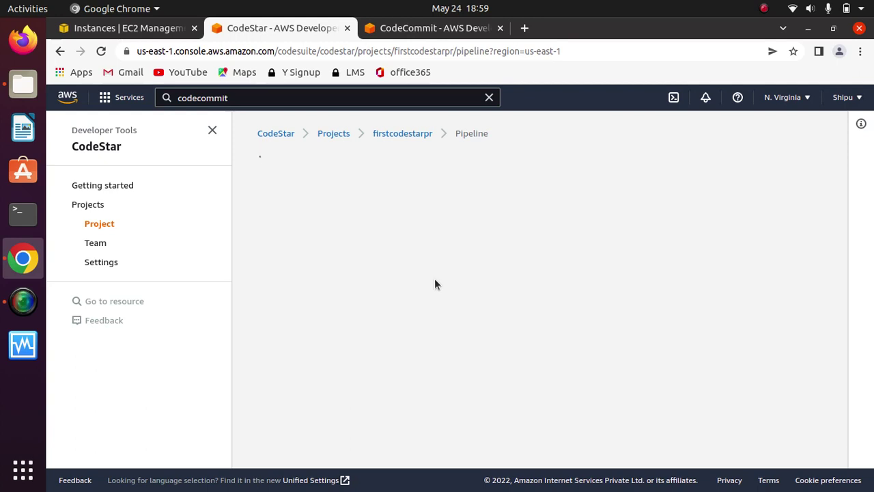
click(426, 31)
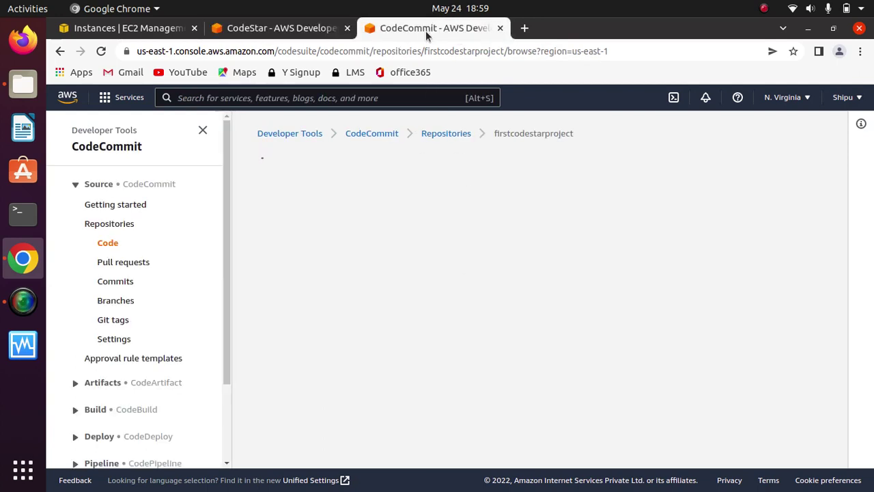
click(290, 31)
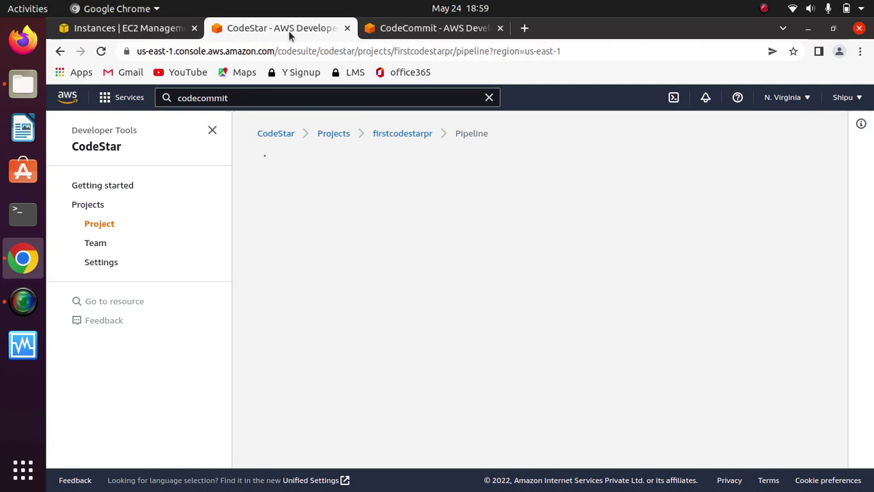
click(426, 32)
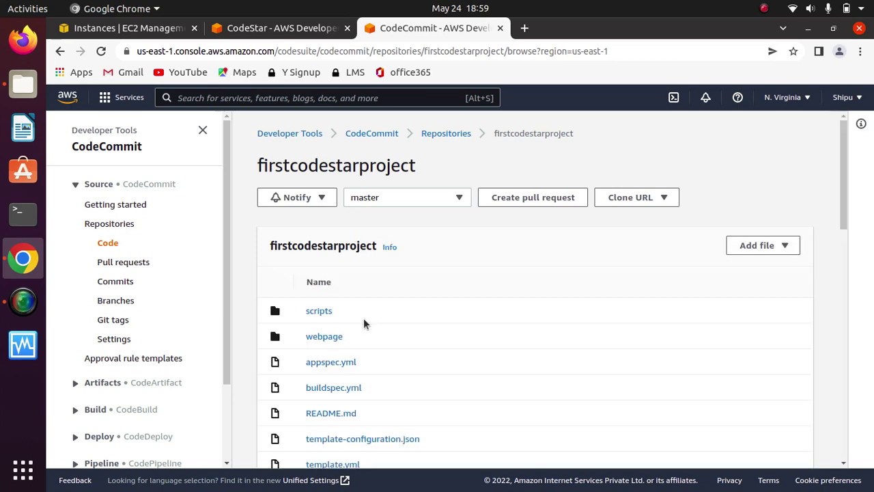
drag(845, 175, 844, 199)
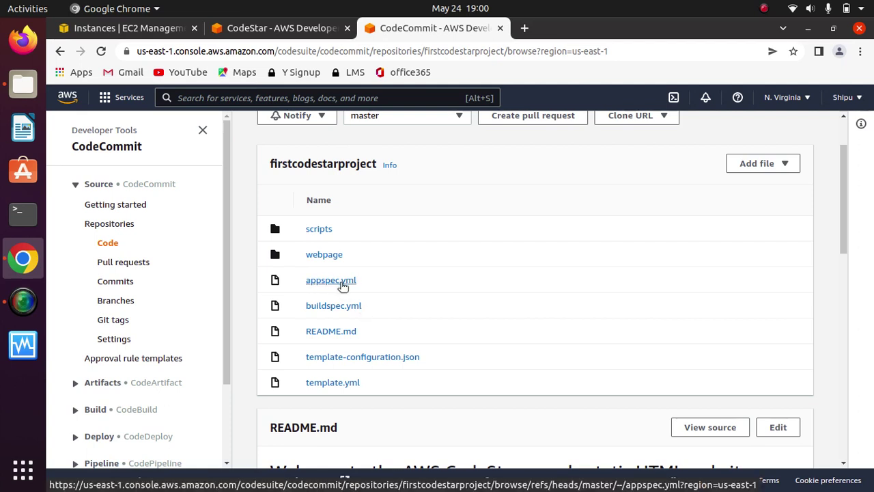
Examine the Source, Build and Deploy stages of the firstcodestarproject pipeline in CodeStar
click(293, 29)
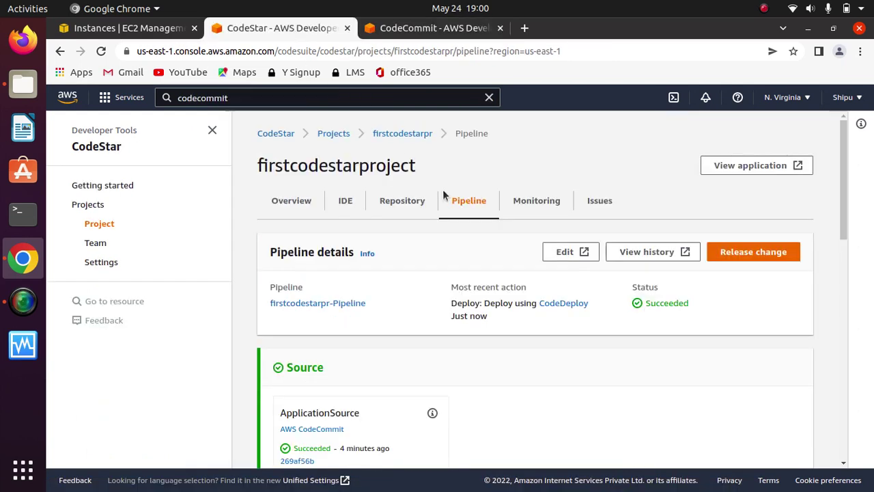
drag(842, 195, 840, 266)
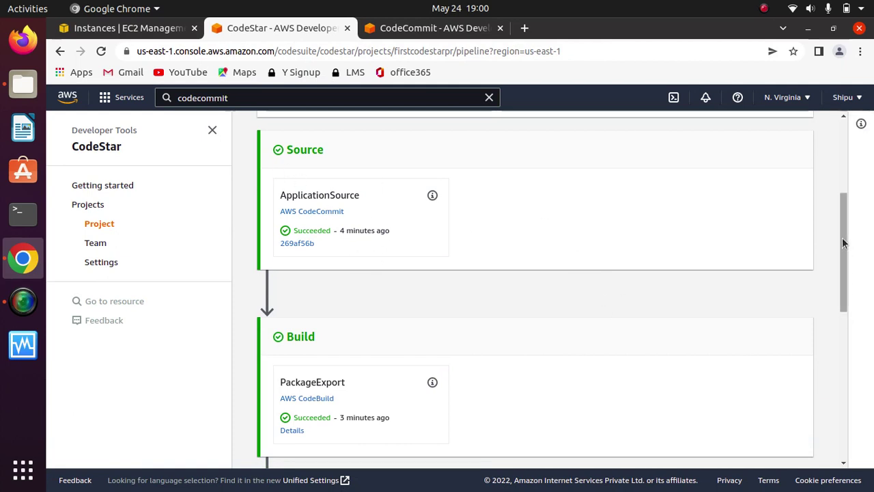
drag(842, 243, 841, 288)
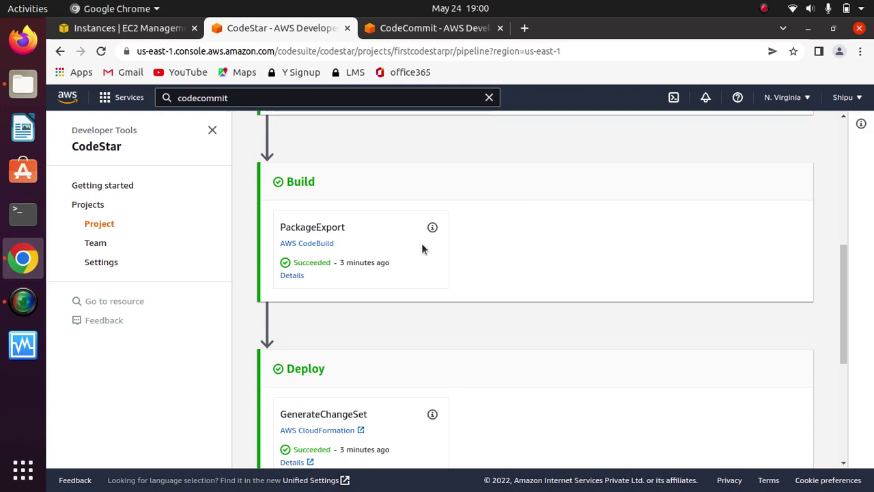
drag(840, 298, 846, 357)
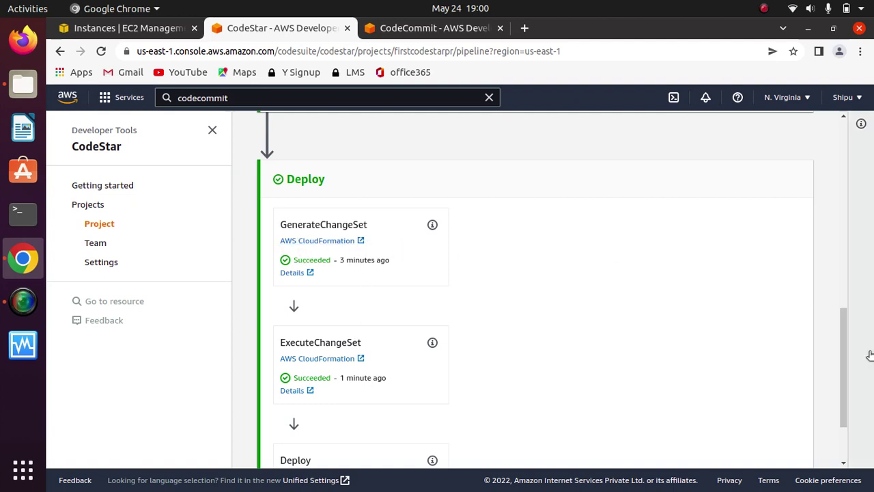
drag(845, 342, 844, 378)
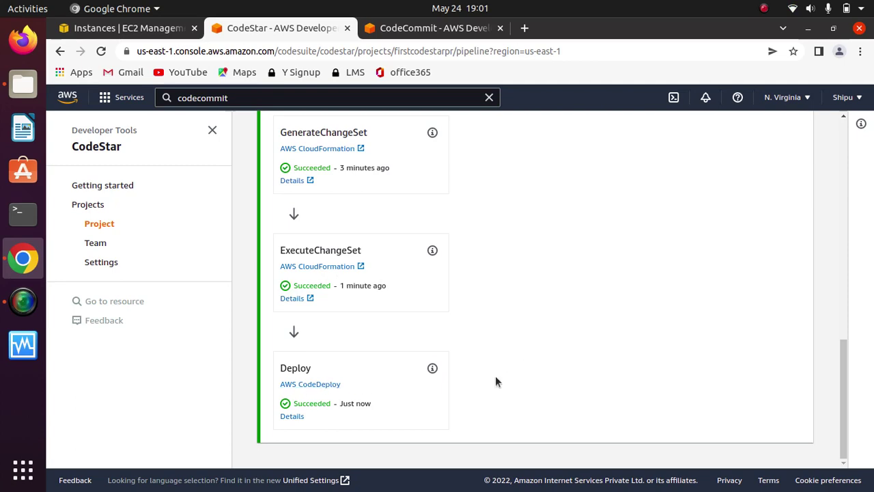
drag(843, 400, 847, 430)
Try to search the AWS services for s3, and clear the search
click(388, 95)
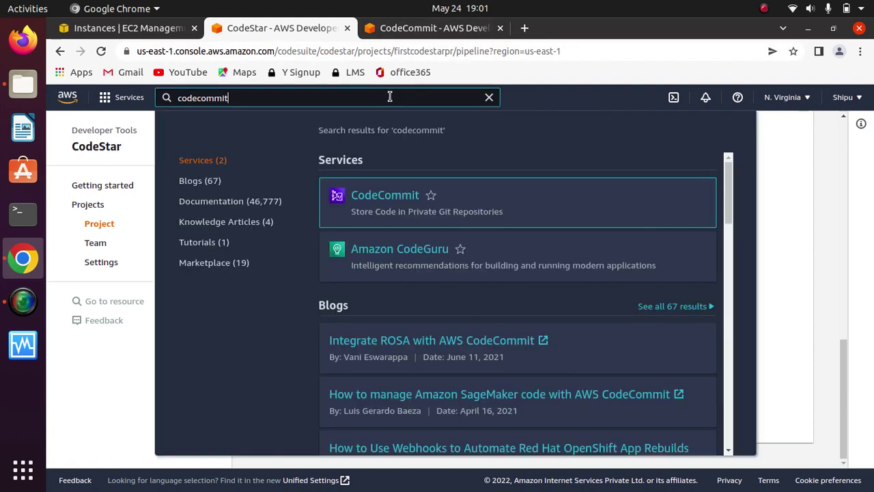
click(489, 98)
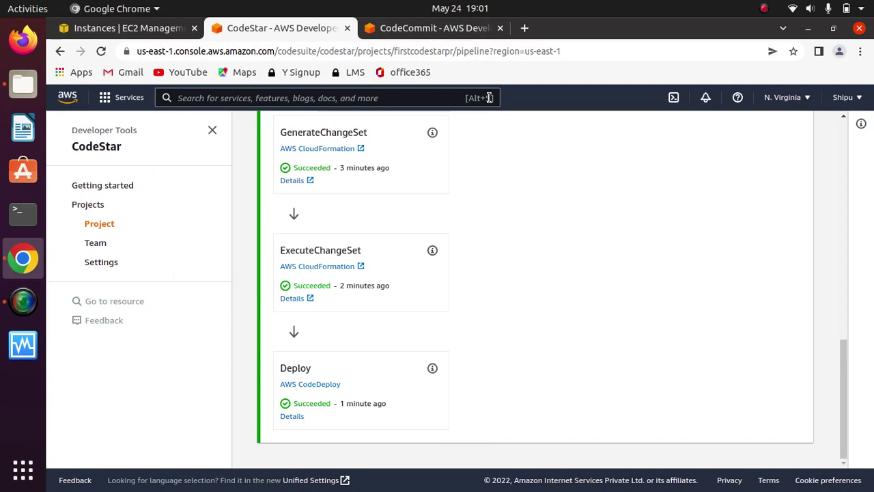
click(404, 97)
text(s3)
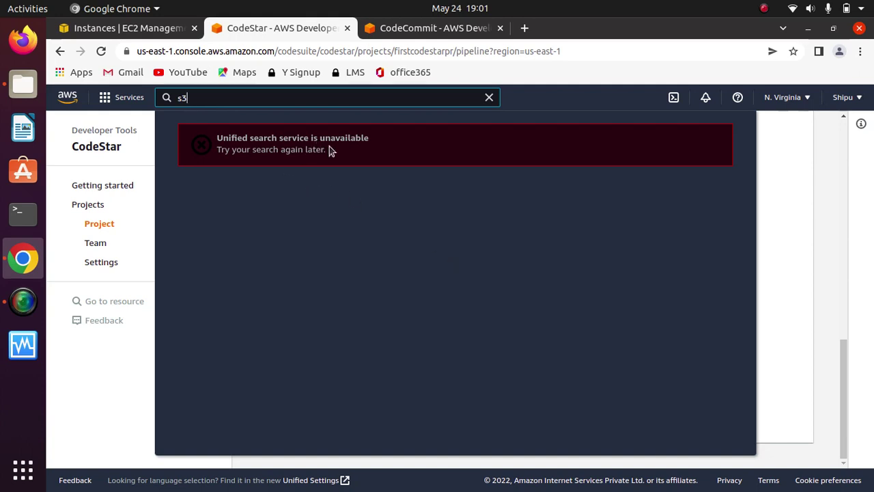
click(490, 100)
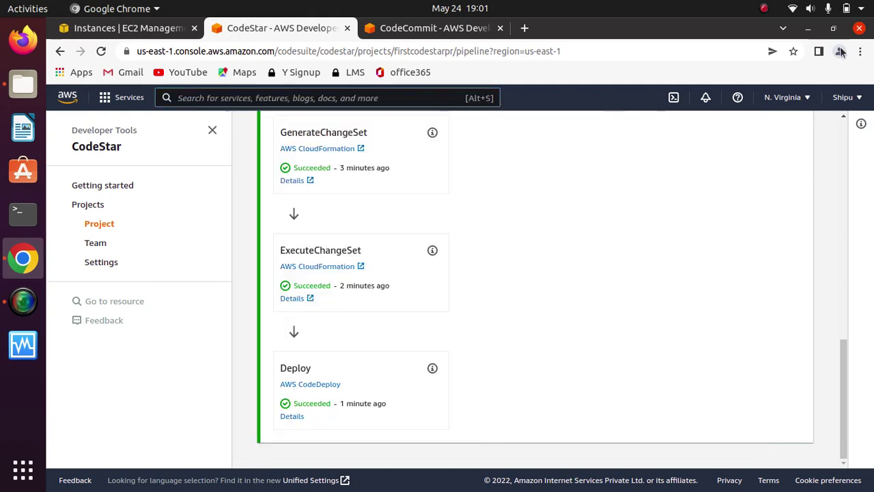
click(793, 12)
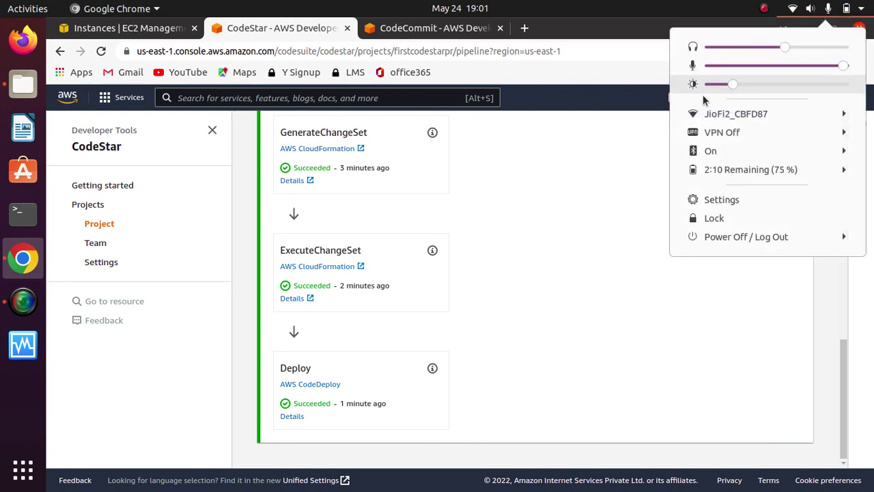
click(592, 176)
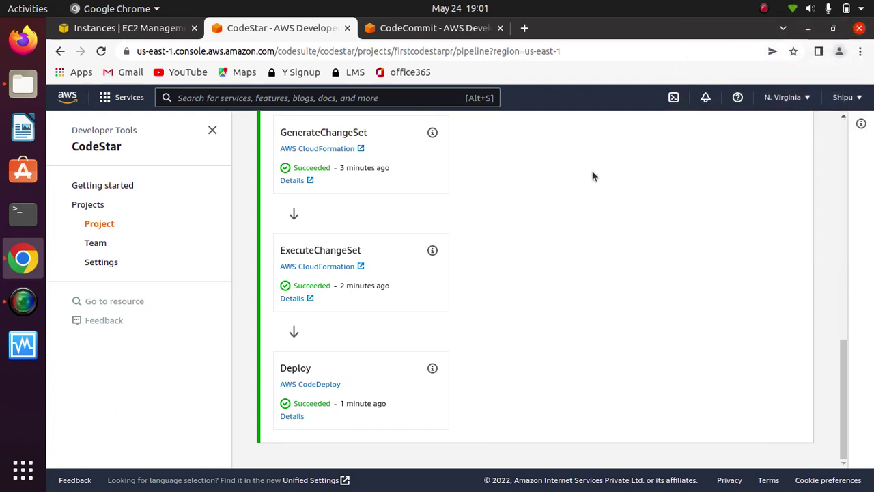
click(324, 99)
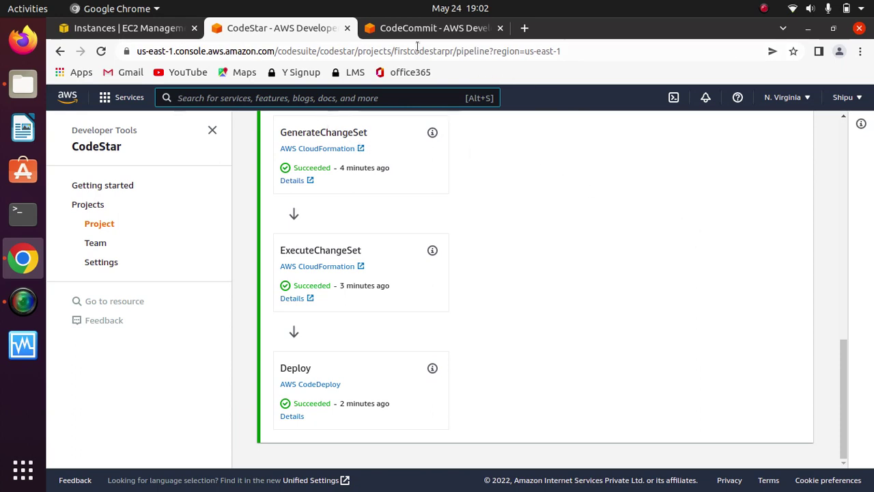
click(402, 30)
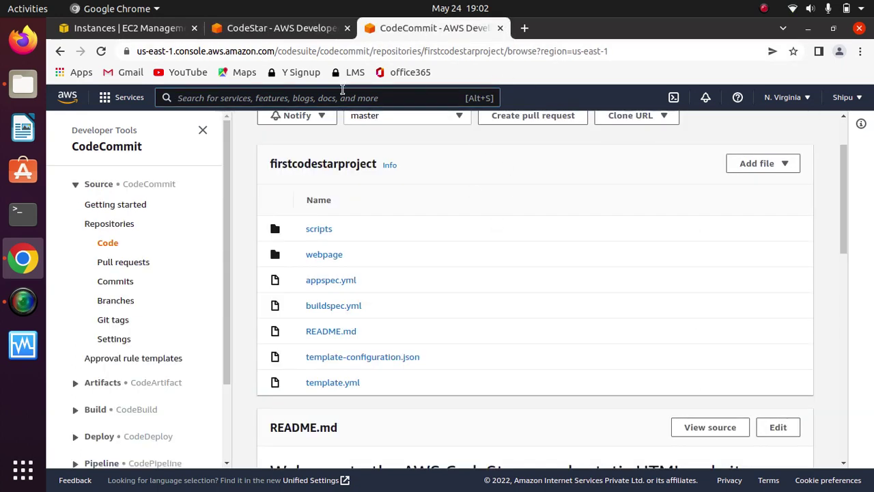
click(266, 28)
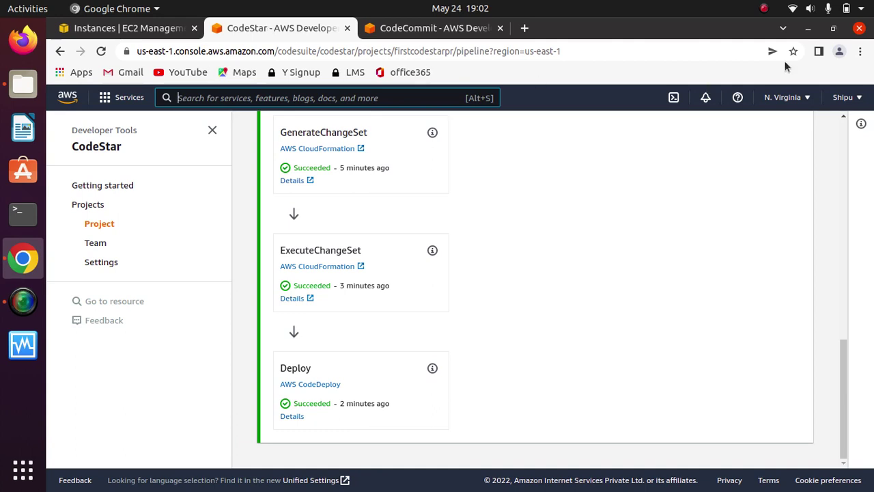
click(764, 8)
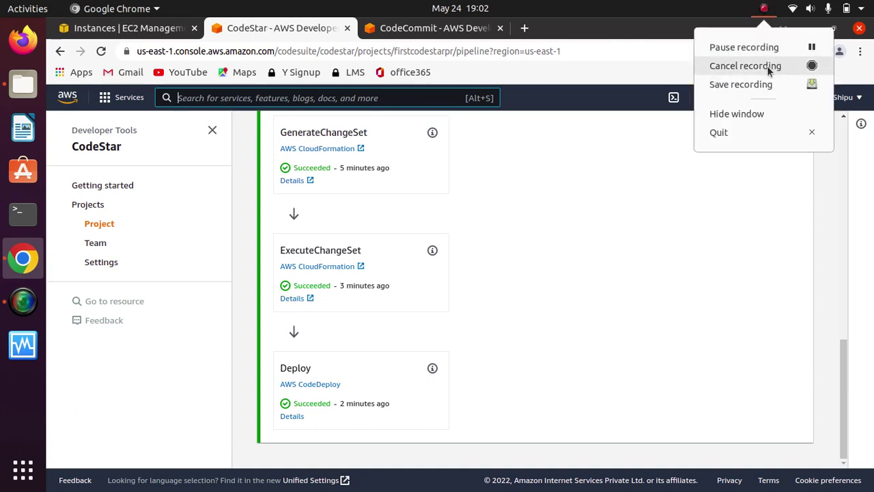
click(753, 82)
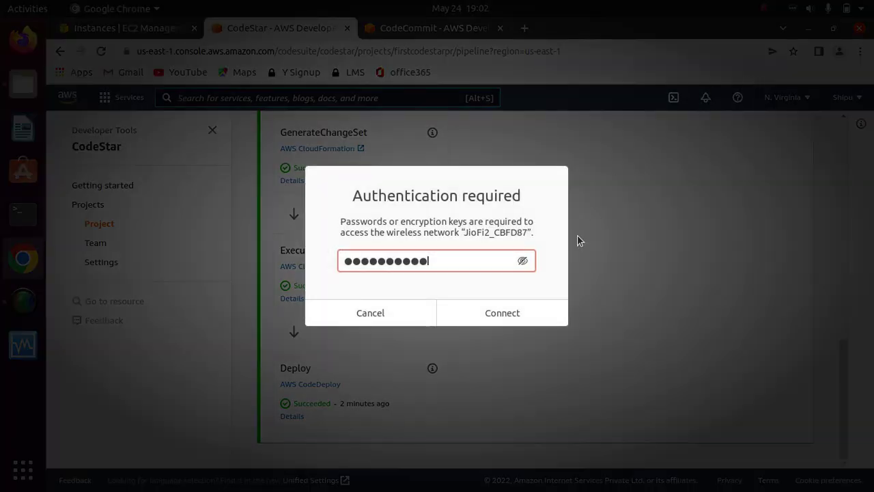
Submit the already filled-in wireless network password to reconnect to the JioFi network
click(473, 313)
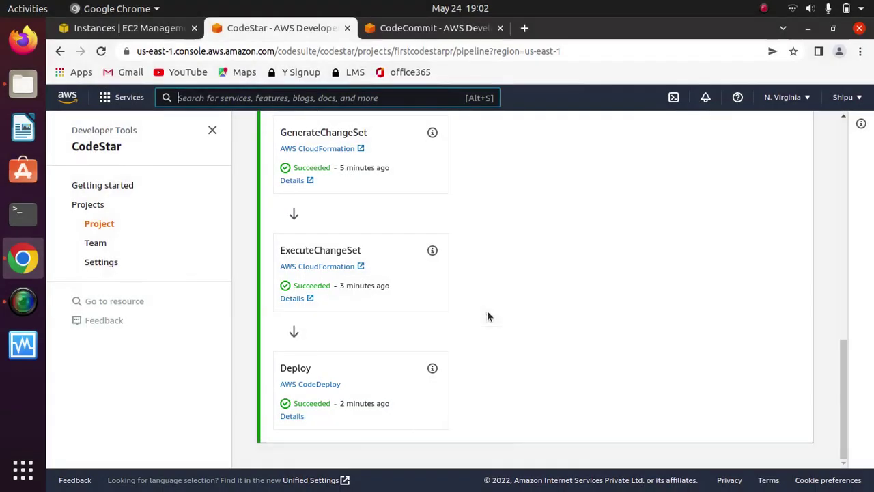
click(764, 9)
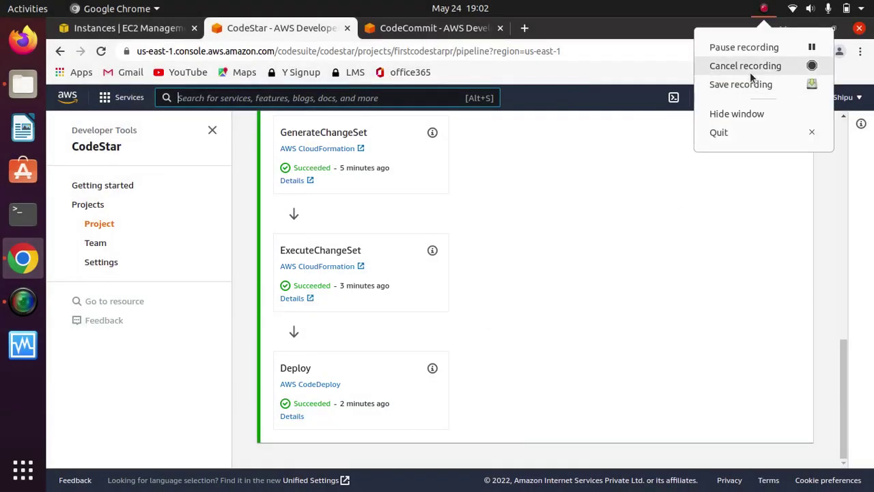